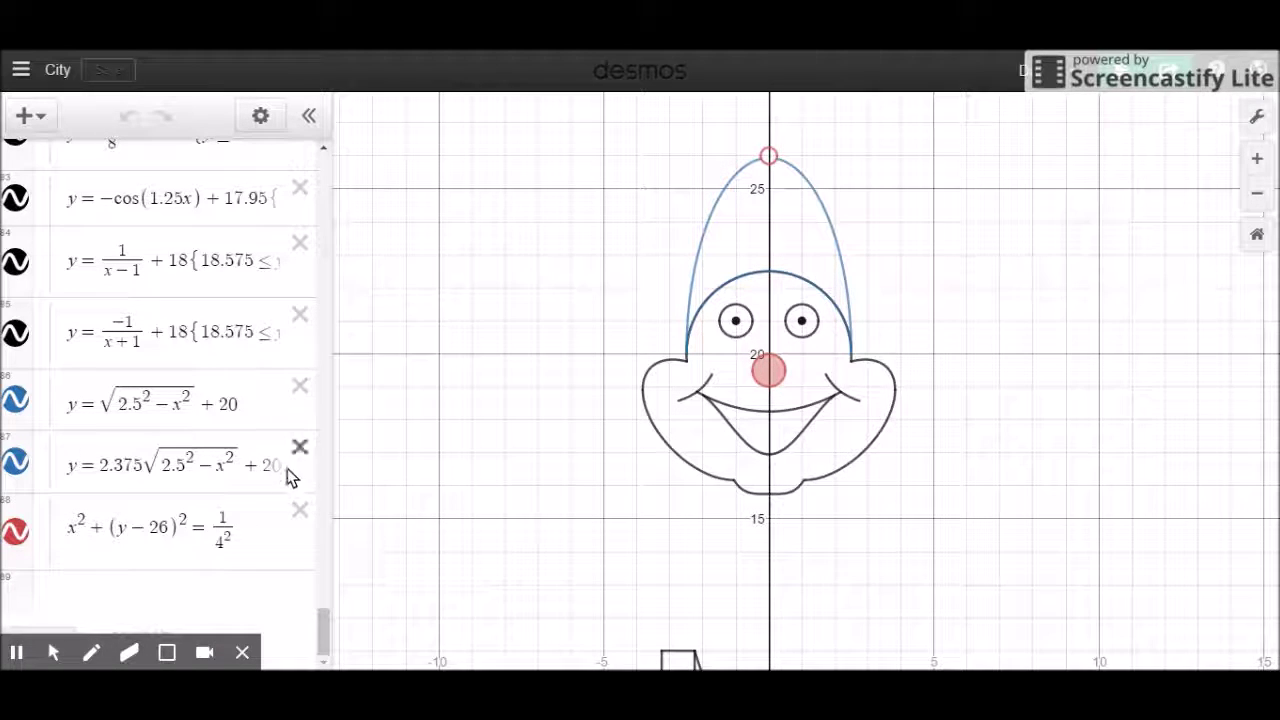
# Add a new expression (1/x)sin(x) + 25 below the equation of the small circle at the hat's tip.
pyautogui.click(264, 528)
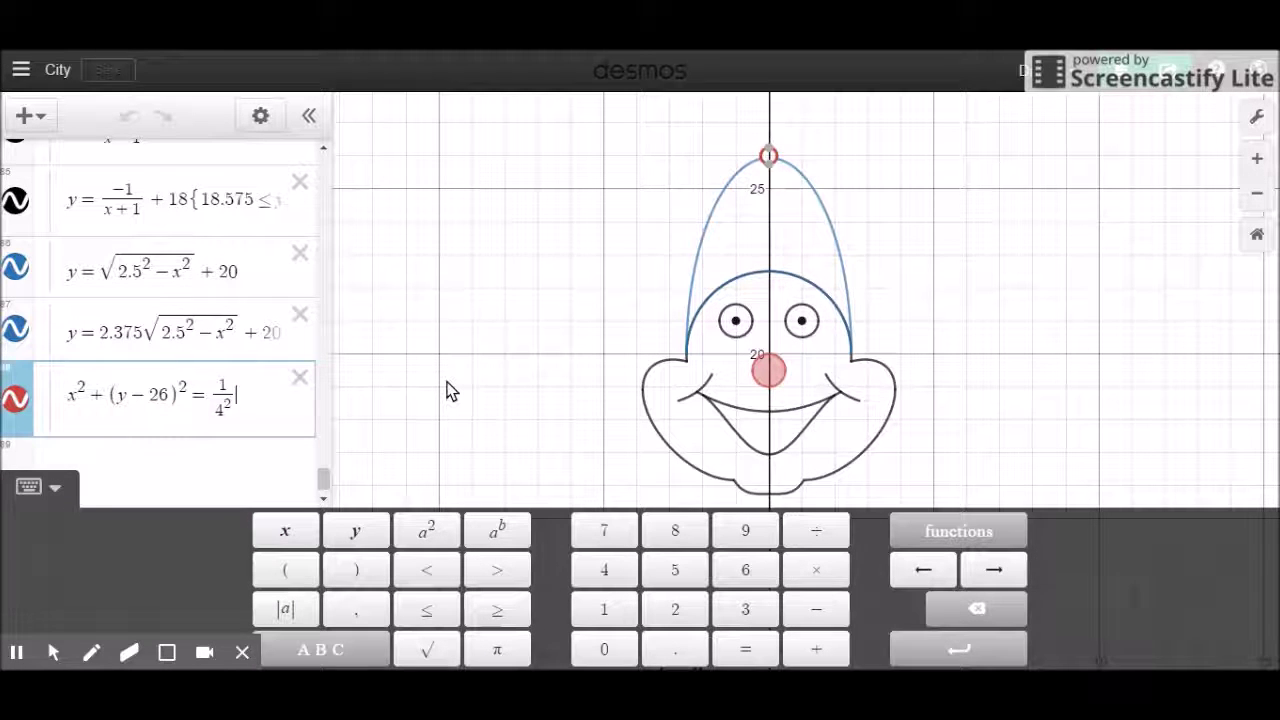
pyautogui.press('Return')
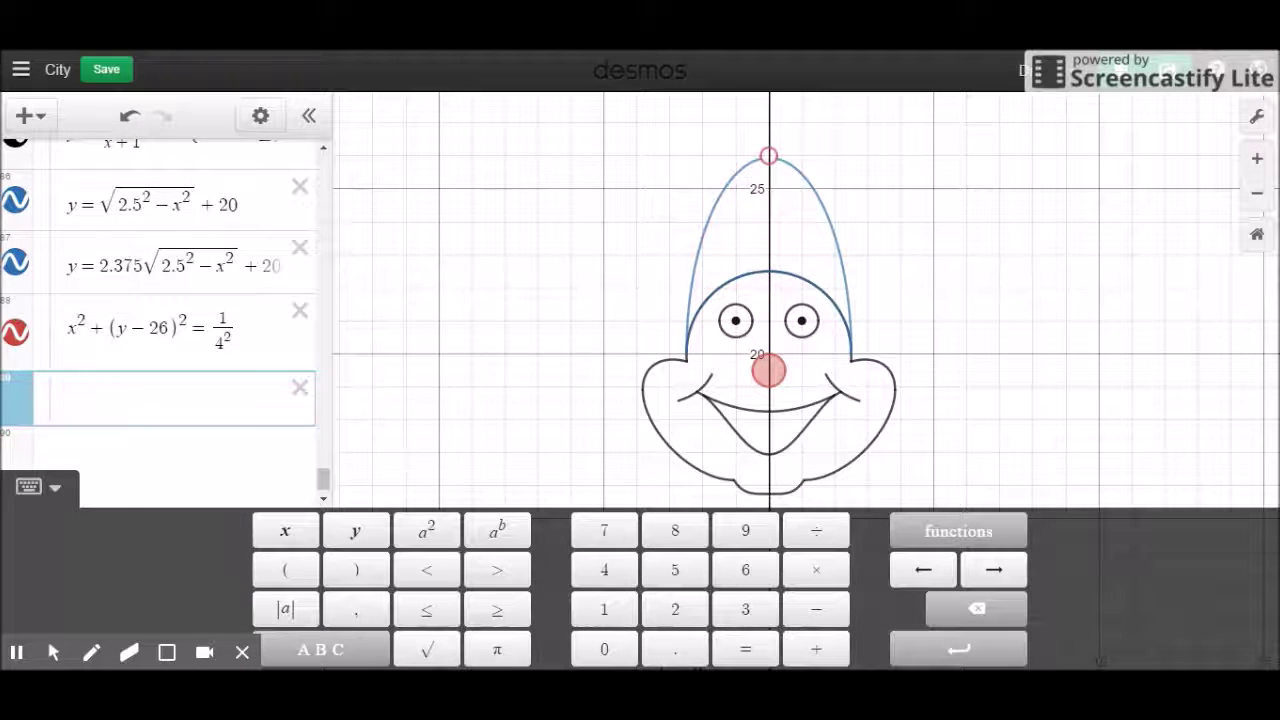
pyautogui.write('1/x')
pyautogui.press('Right')
pyautogui.write('sin(x)')
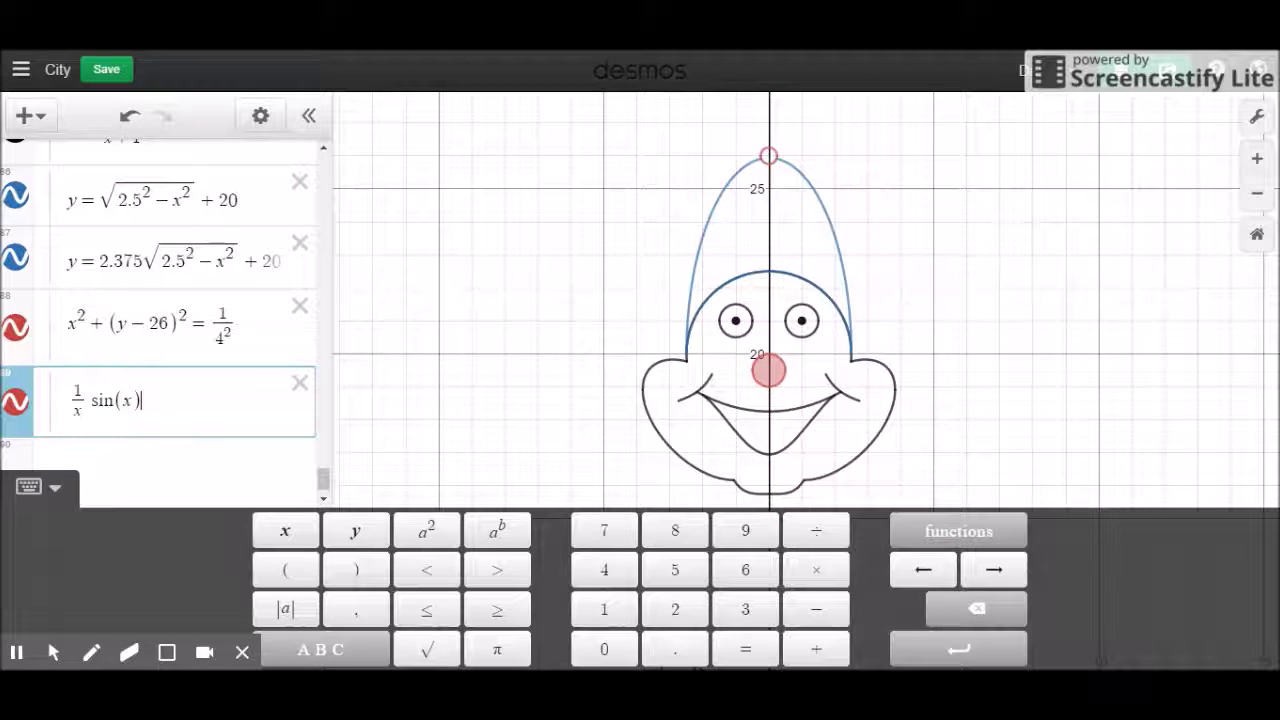
pyautogui.write('+25')
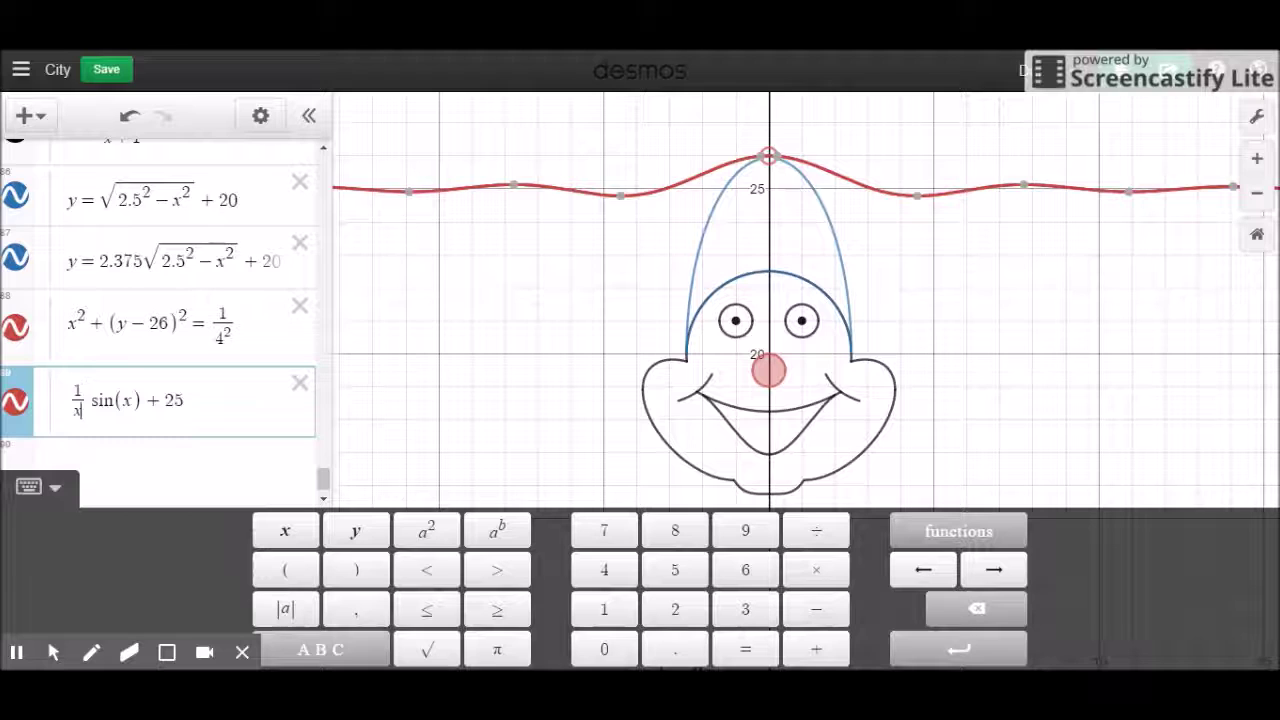
# Try squaring the x in the denominator so the expression reads (1/x^2)sin(x) + 25.
pyautogui.write('&')
pyautogui.press('BackSpace')
pyautogui.write('^2')
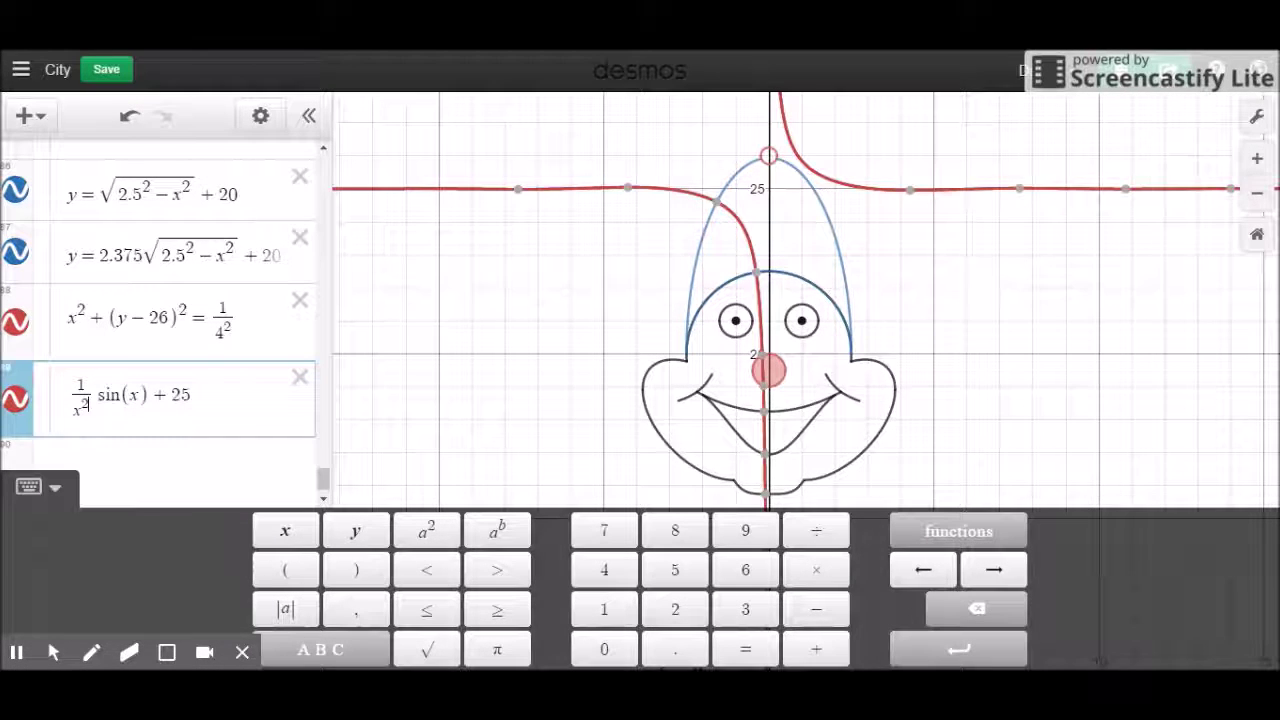
# Remove the fraction in front of the sine and make its argument 1/x, giving sin(1/x) + 25.
pyautogui.press('BackSpace')
pyautogui.press('BackSpace')
pyautogui.press('BackSpace')
pyautogui.press('BackSpace')
pyautogui.press('BackSpace')
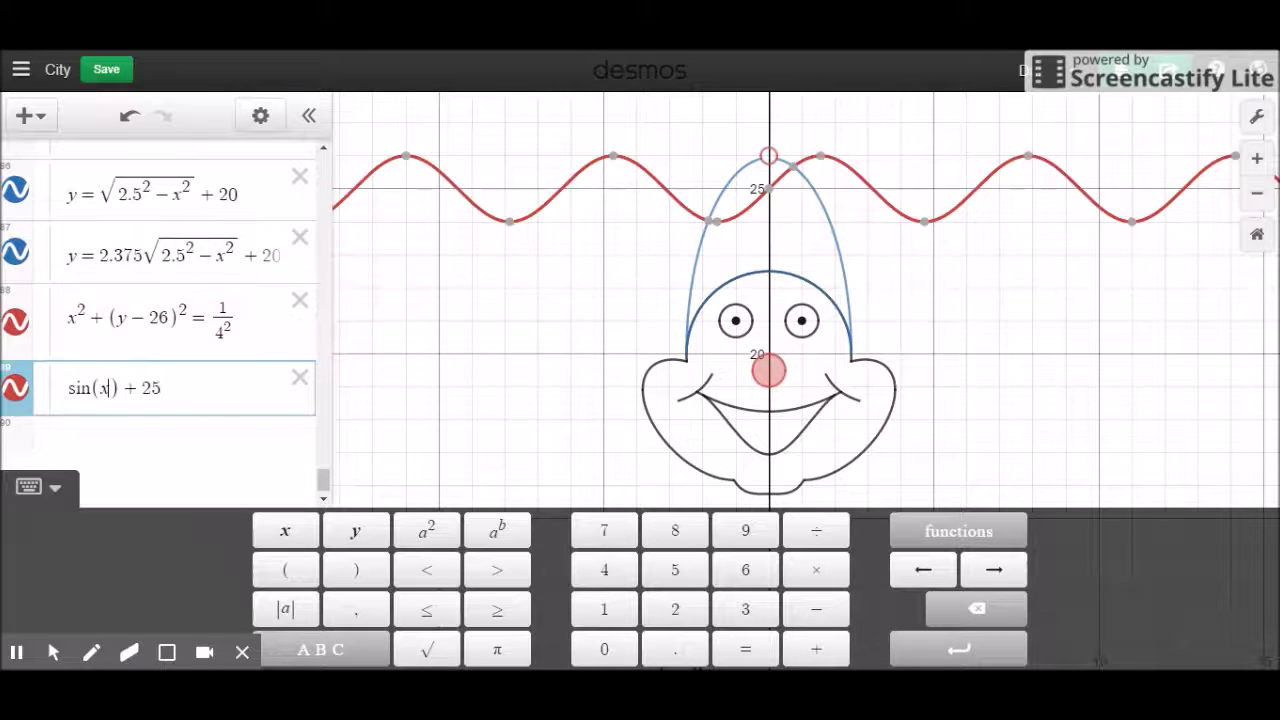
pyautogui.press('BackSpace')
pyautogui.write('1/x')
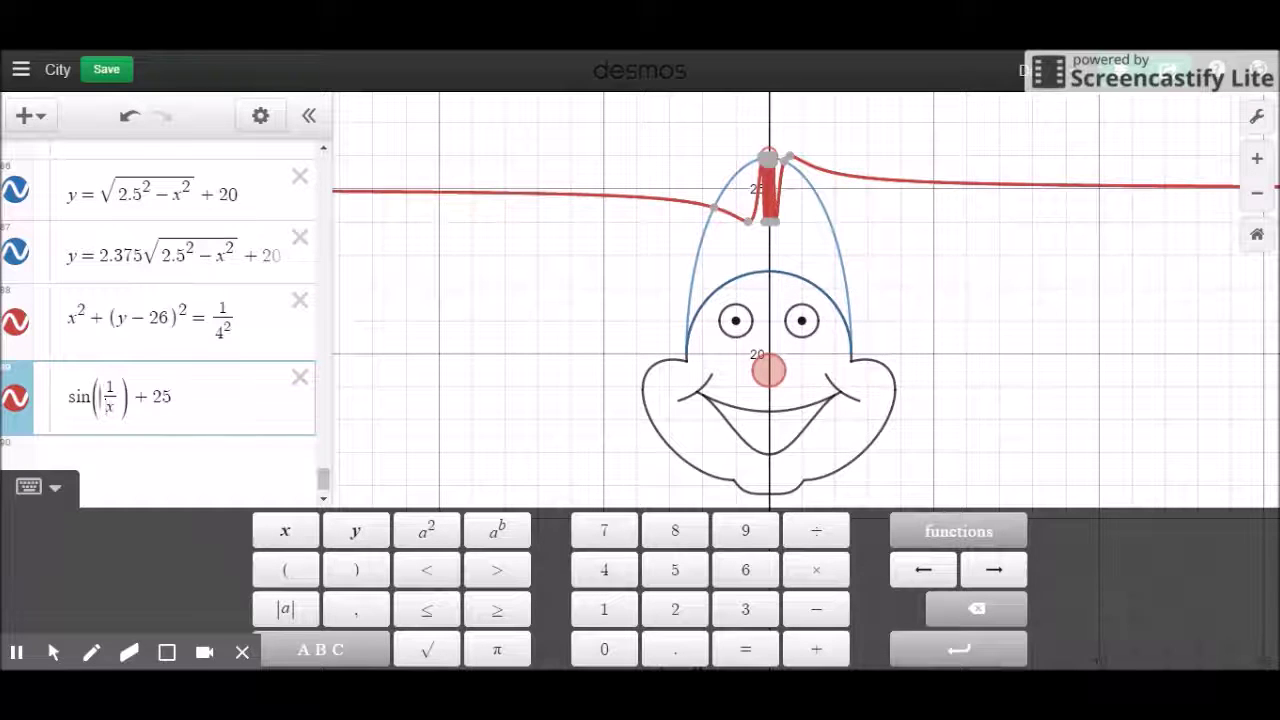
# Try a factor of 2 in the denominator of the sine's argument, then remove it.
pyautogui.click(79, 396)
pyautogui.write('2')
pyautogui.press('BackSpace')
pyautogui.click(106, 407)
pyautogui.write('2')
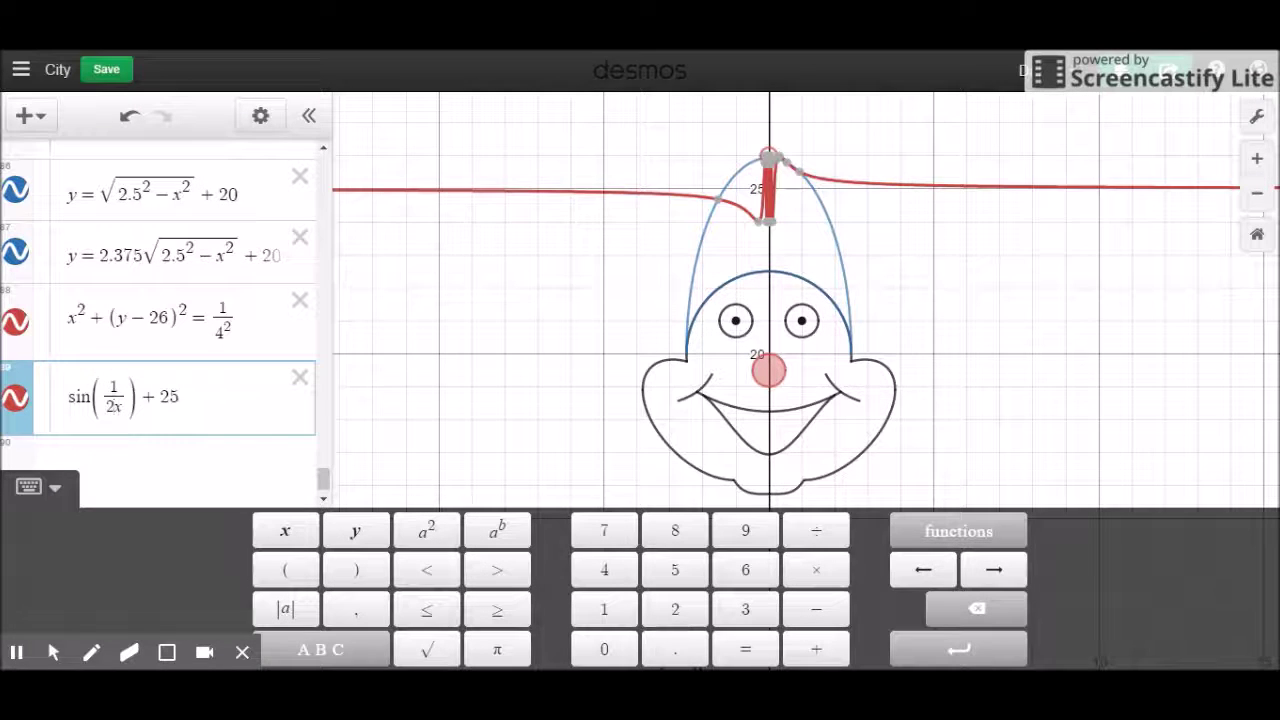
pyautogui.press('BackSpace')
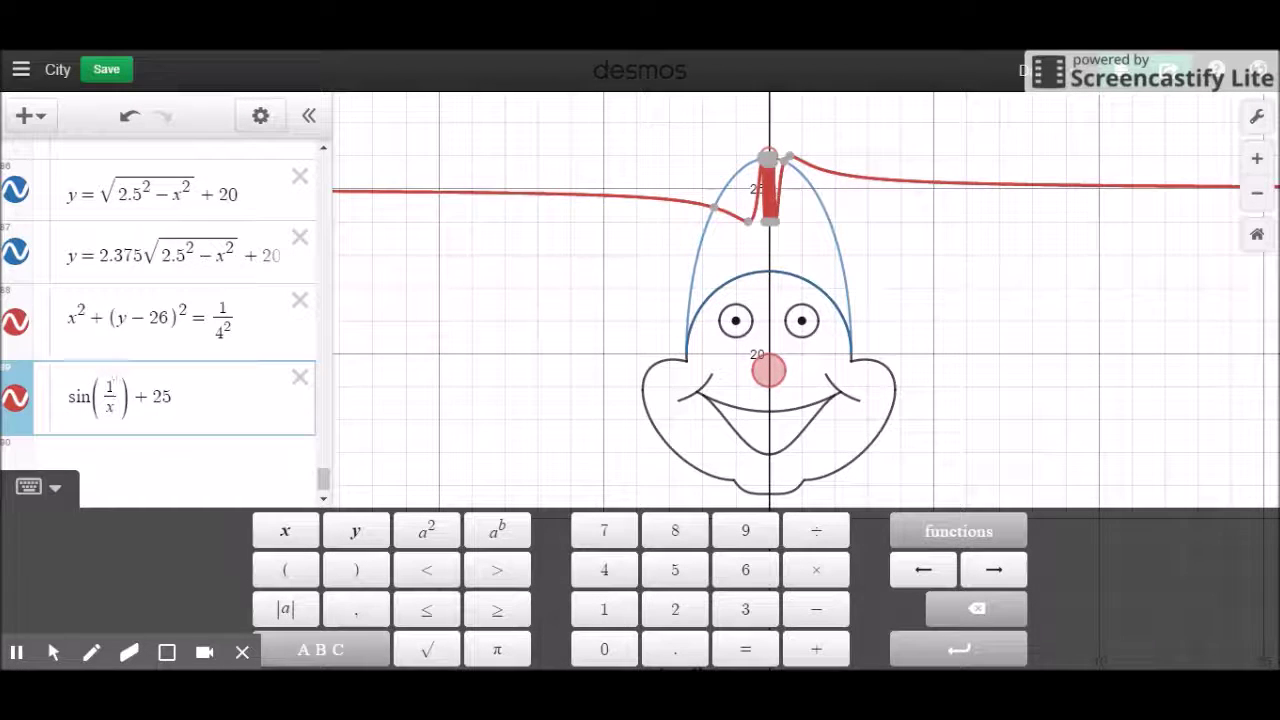
# Set the numerator inside the sine first to 5 and finally to 100, giving sin(100/x) + 25.
pyautogui.press('BackSpace')
pyautogui.write('5')
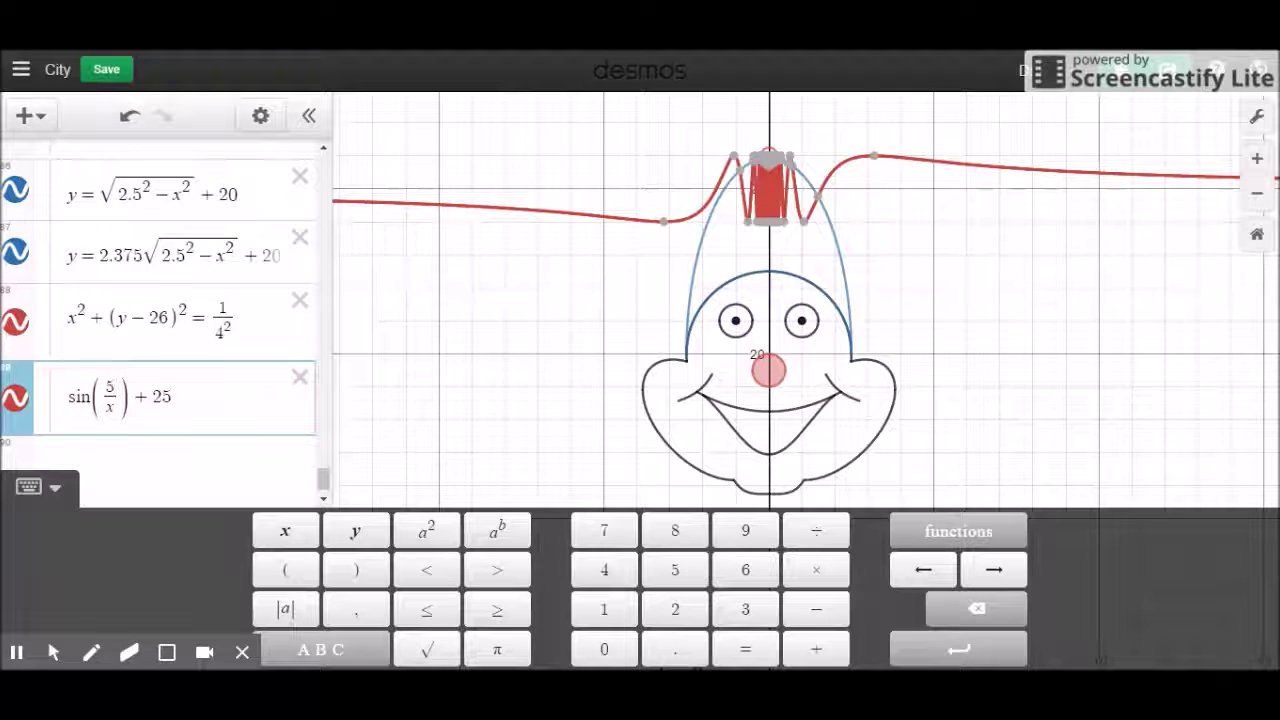
pyautogui.press('BackSpace')
pyautogui.write('100')
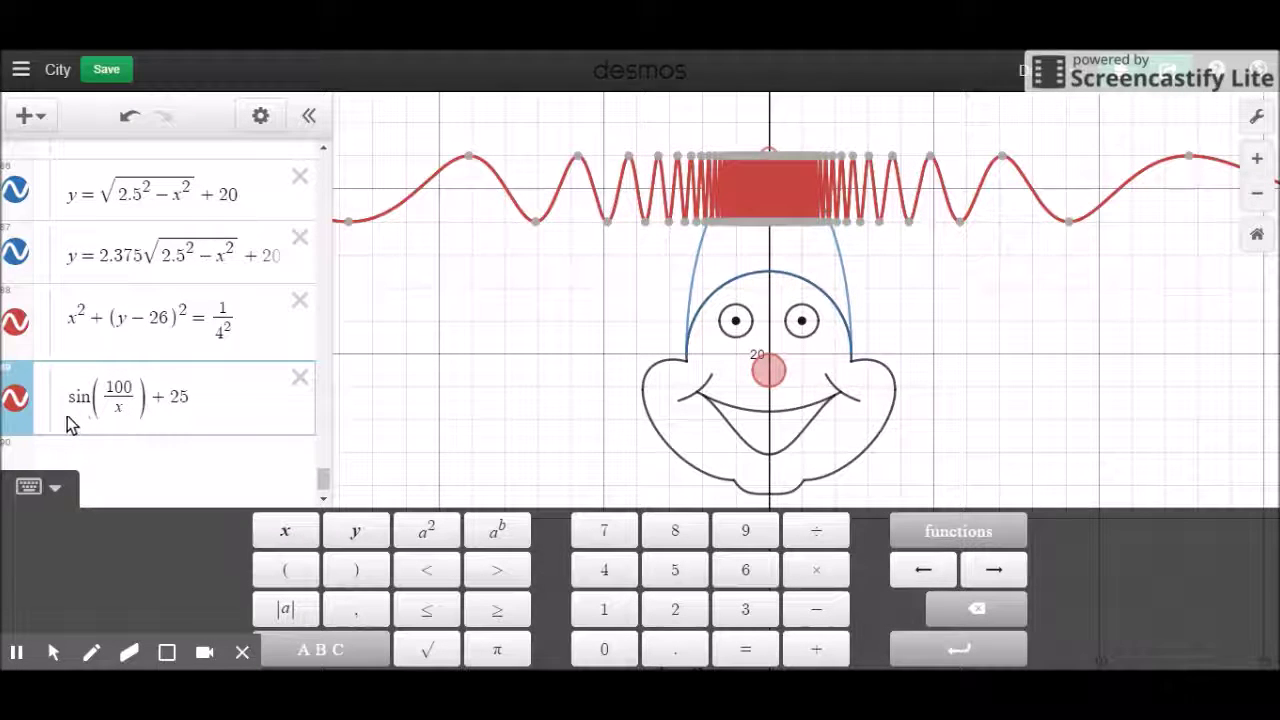
# Change the color of the sin(100/x) + 25 curve to green and hide the curve.
pyautogui.click(260, 116)
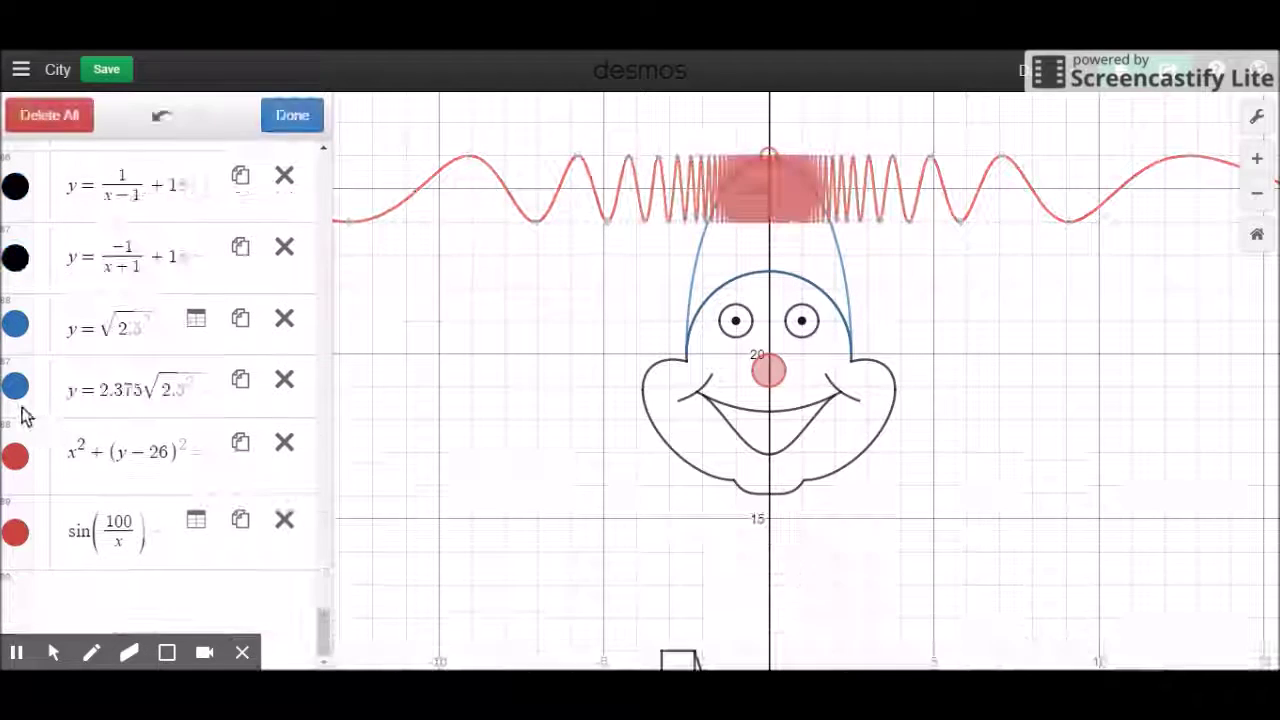
pyautogui.click(15, 530)
pyautogui.click(120, 563)
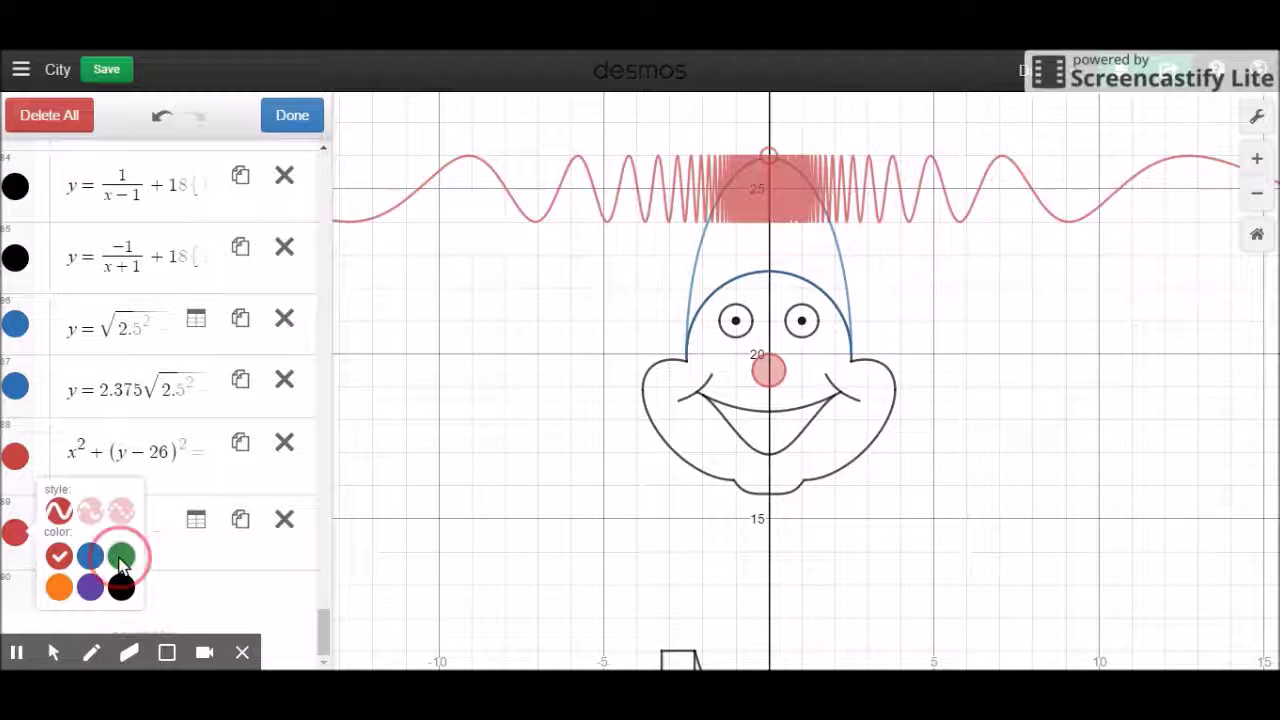
pyautogui.click(291, 114)
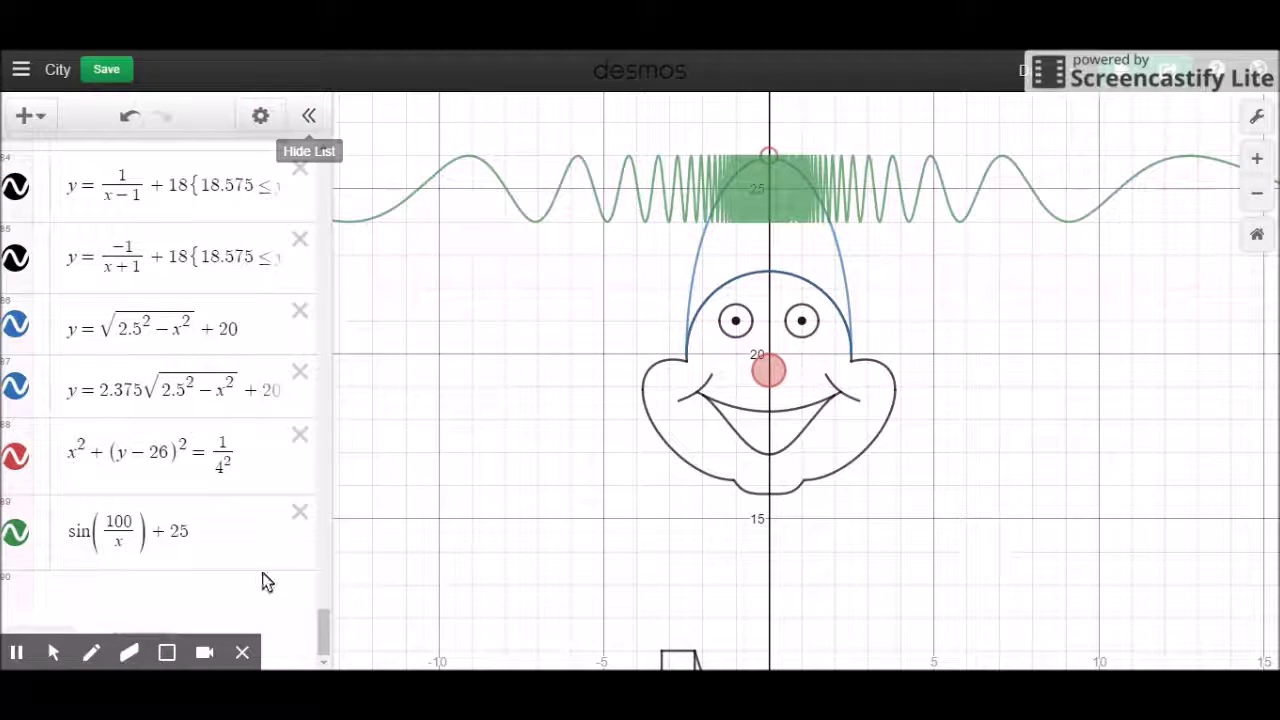
pyautogui.click(196, 545)
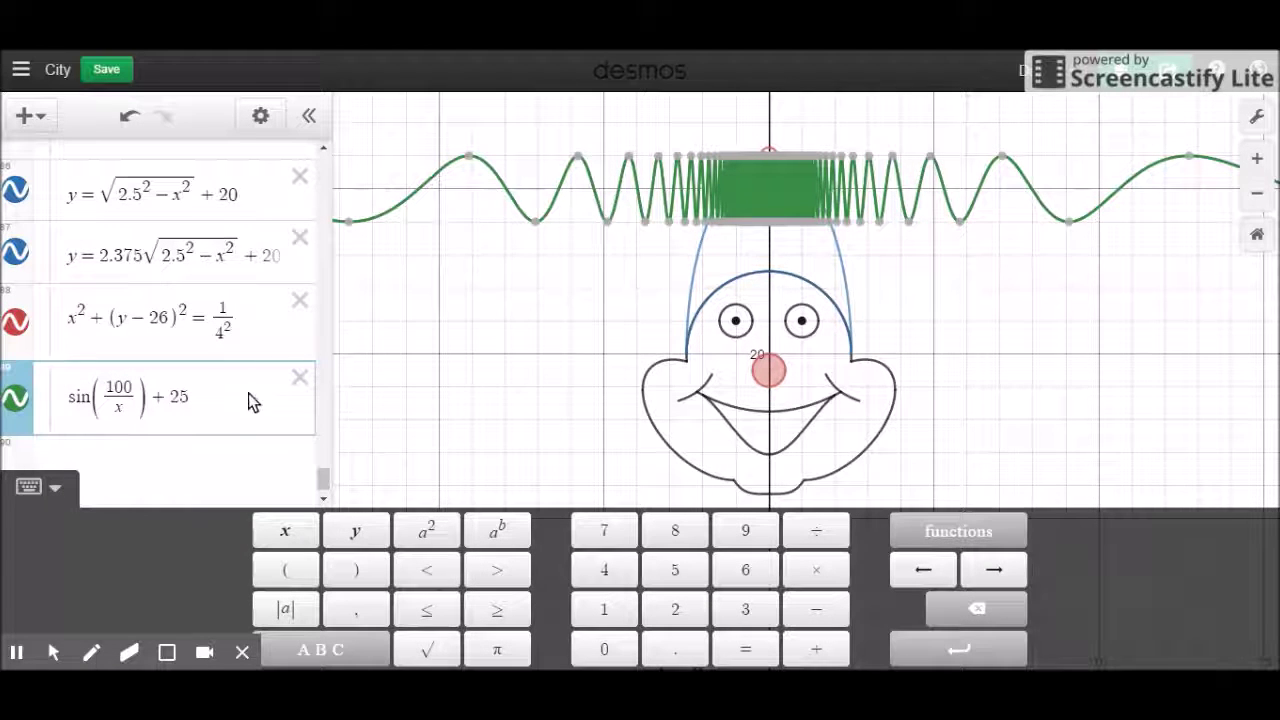
pyautogui.click(28, 402)
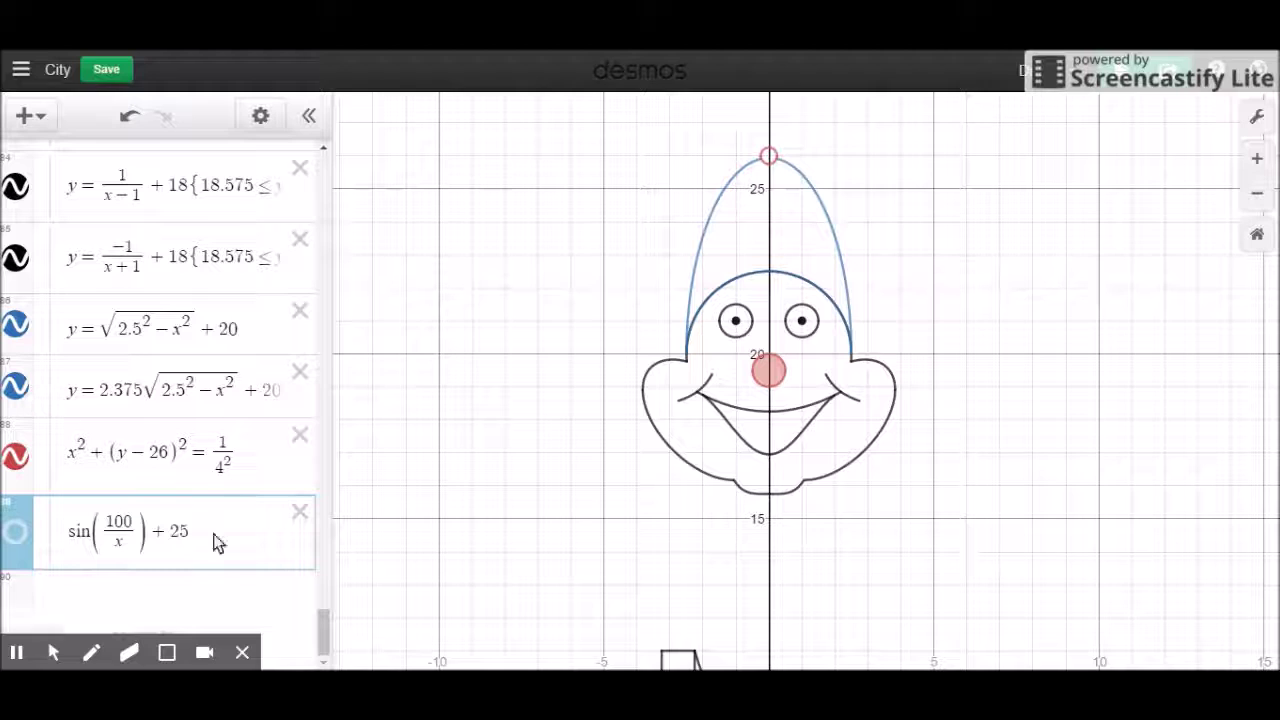
# Add the expression sin(x)e^x + 25 on a new line below sin(100/x) + 25.
pyautogui.click(215, 521)
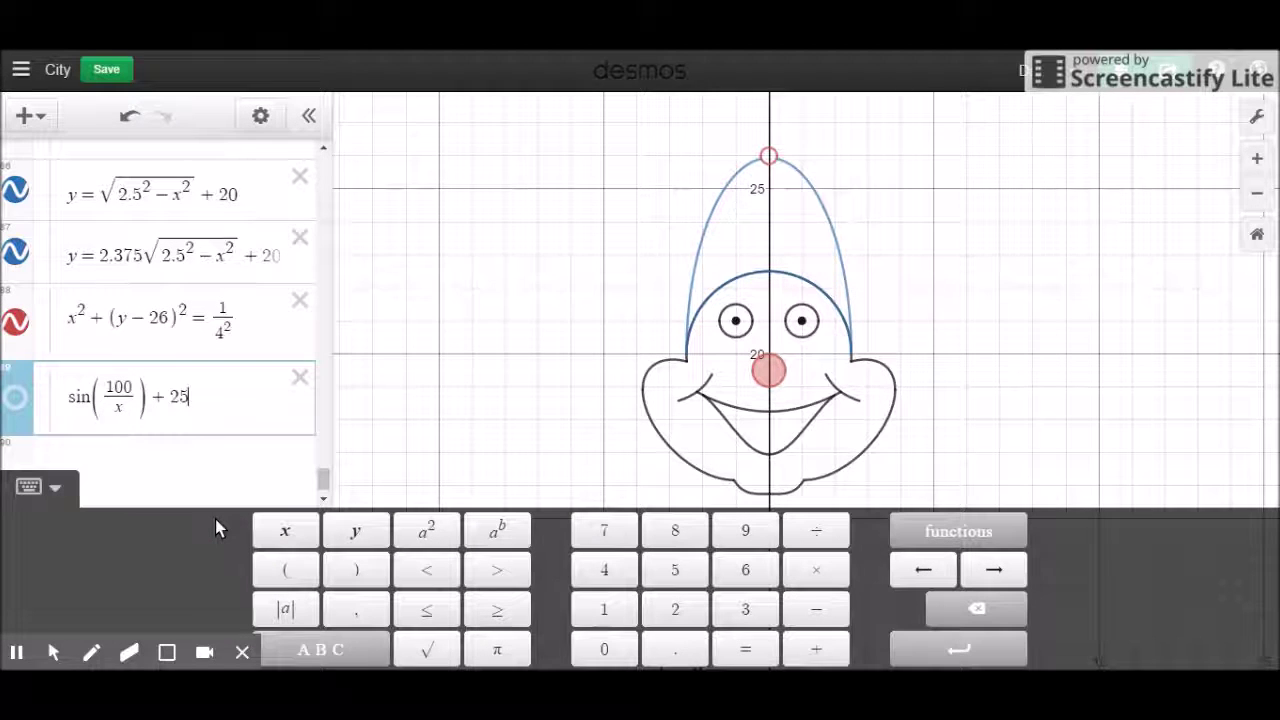
pyautogui.press('Return')
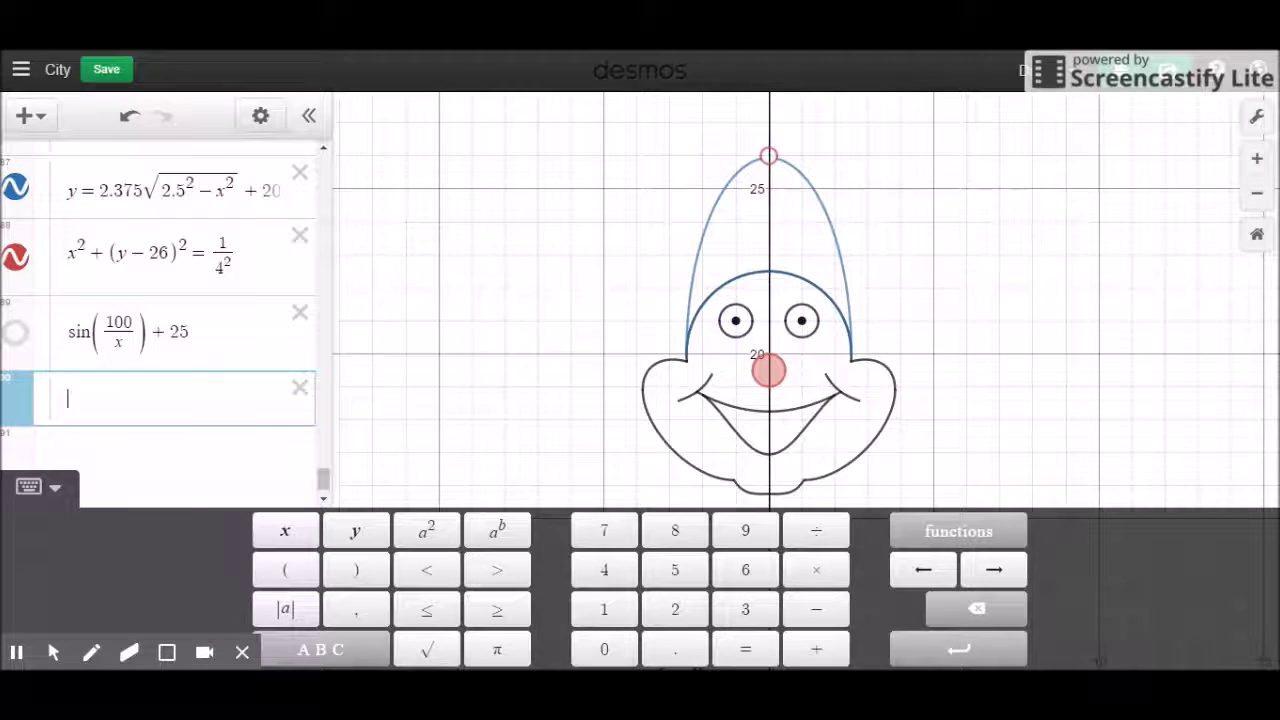
pyautogui.write('xin(x)')
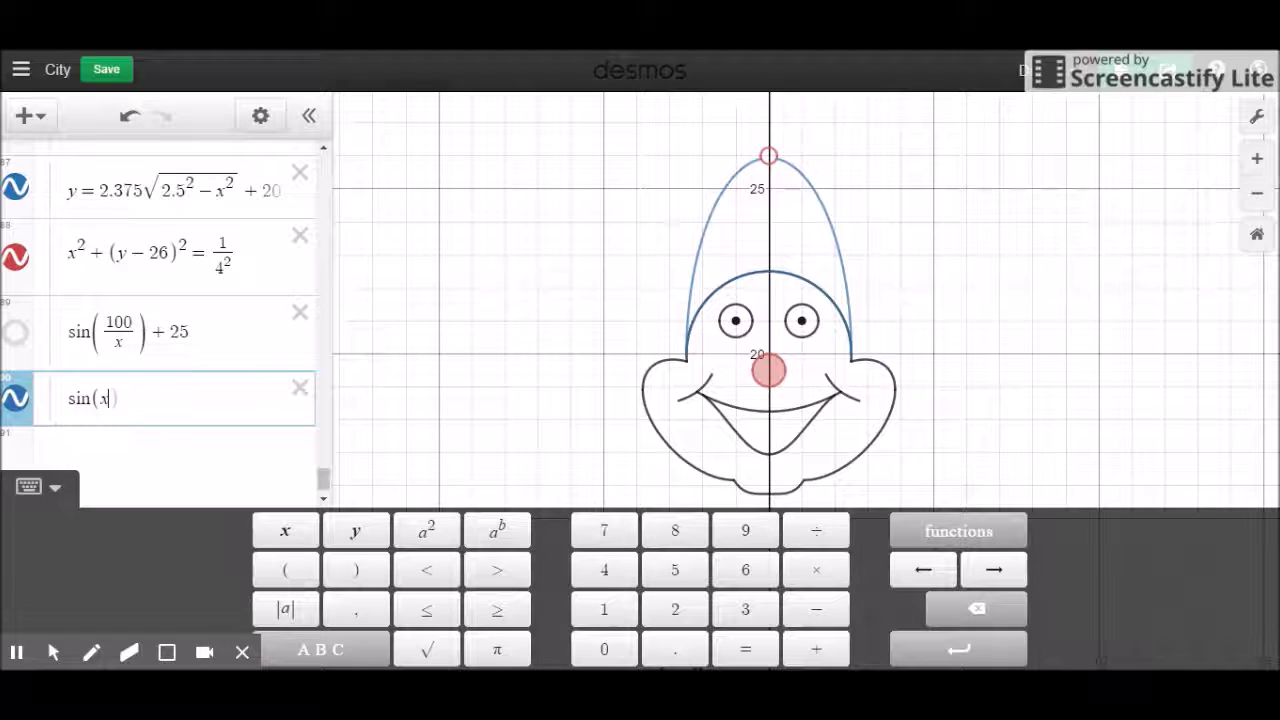
pyautogui.write('e^x')
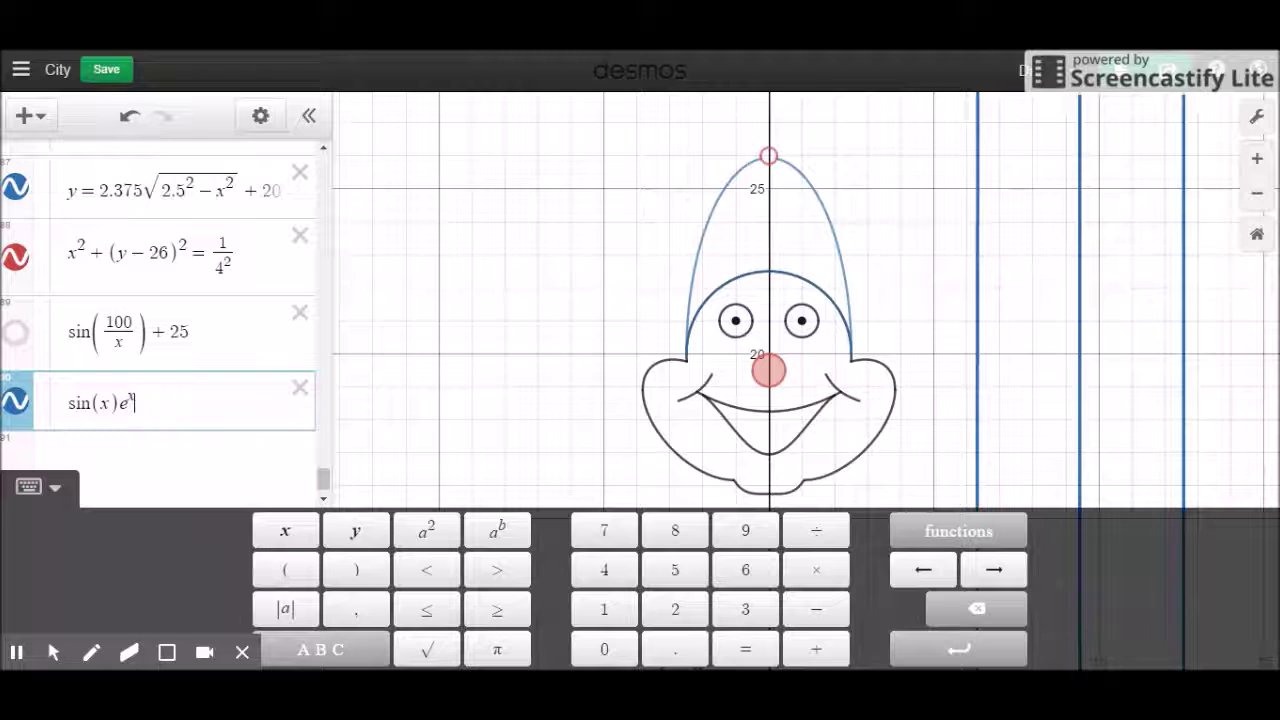
pyautogui.press('Right')
pyautogui.write('+25')
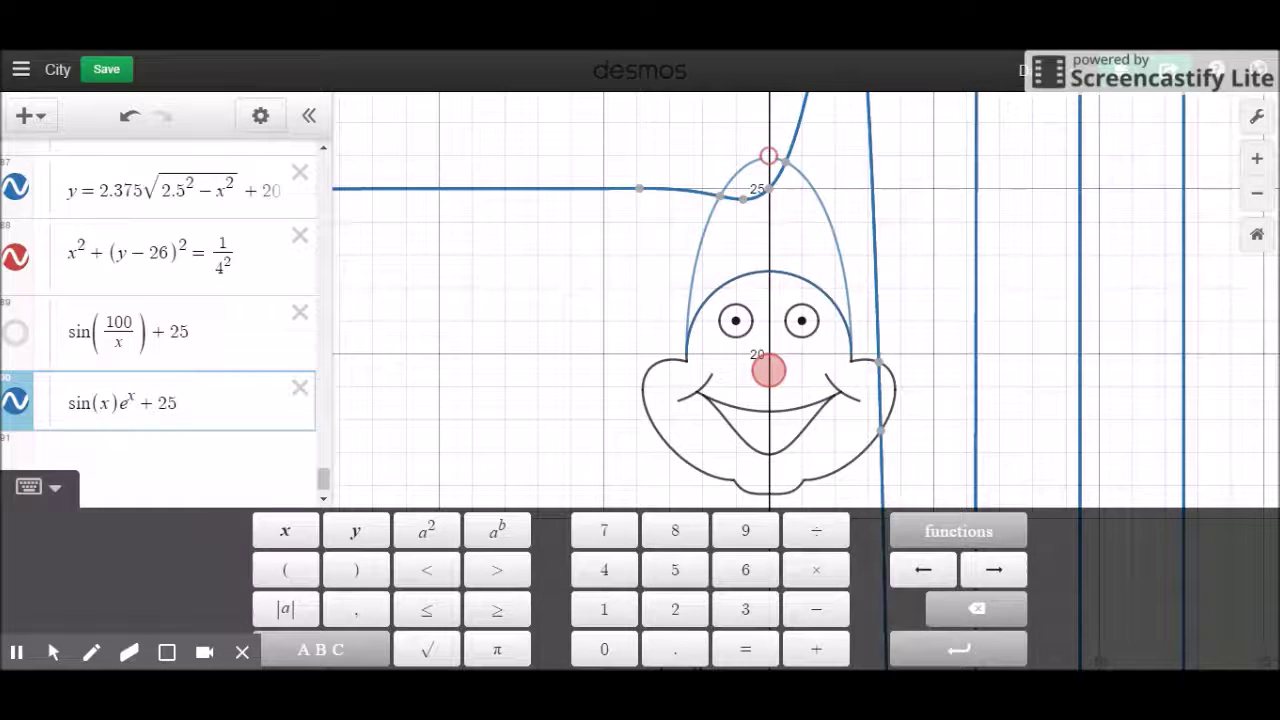
# Try adding e^x to sin(x) instead of multiplying them, then restore the product.
pyautogui.click(126, 400)
pyautogui.write('+')
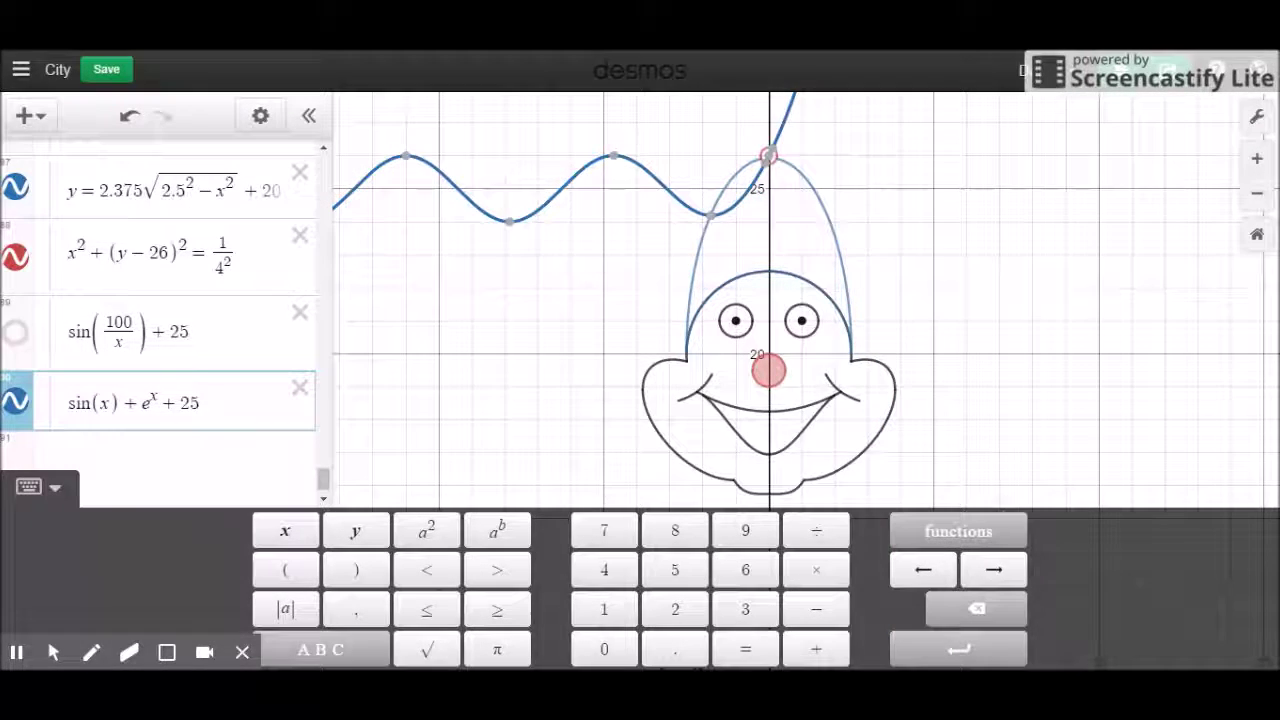
pyautogui.press('BackSpace')
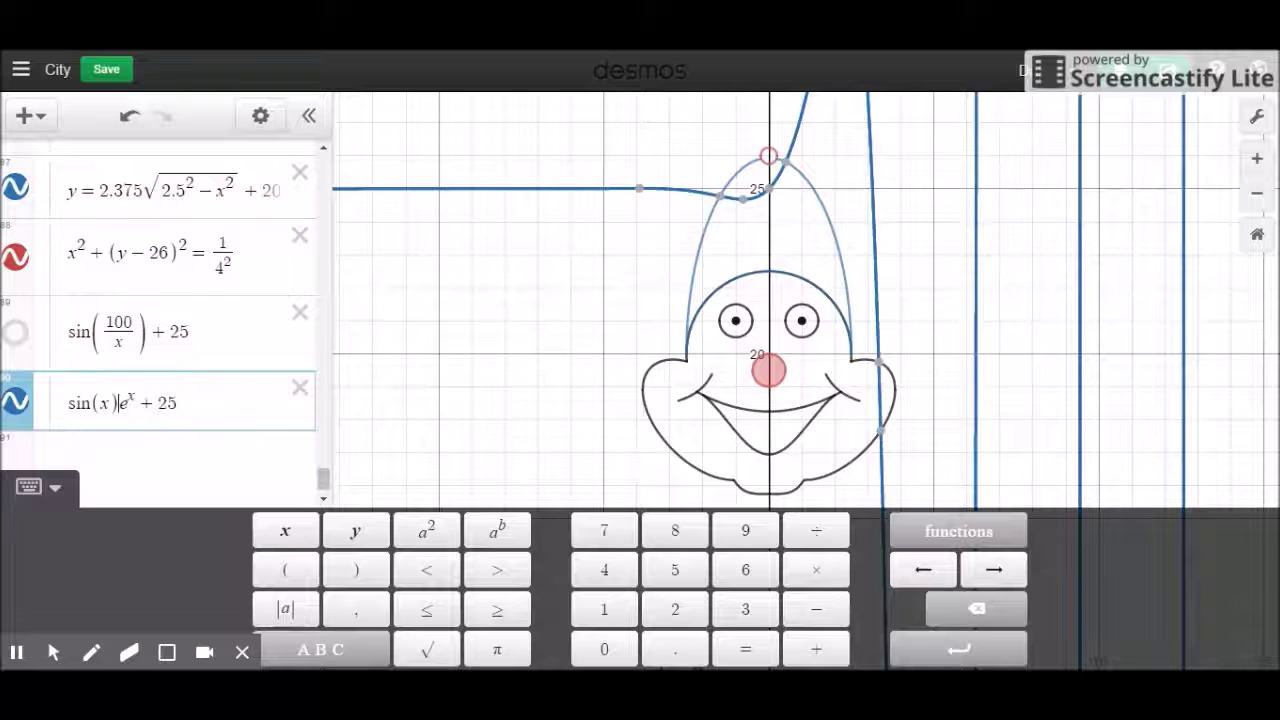
# Try the coefficients 0.01 and 2 in front of sin(x)e^x + 25, removing each one again.
pyautogui.click(101, 403)
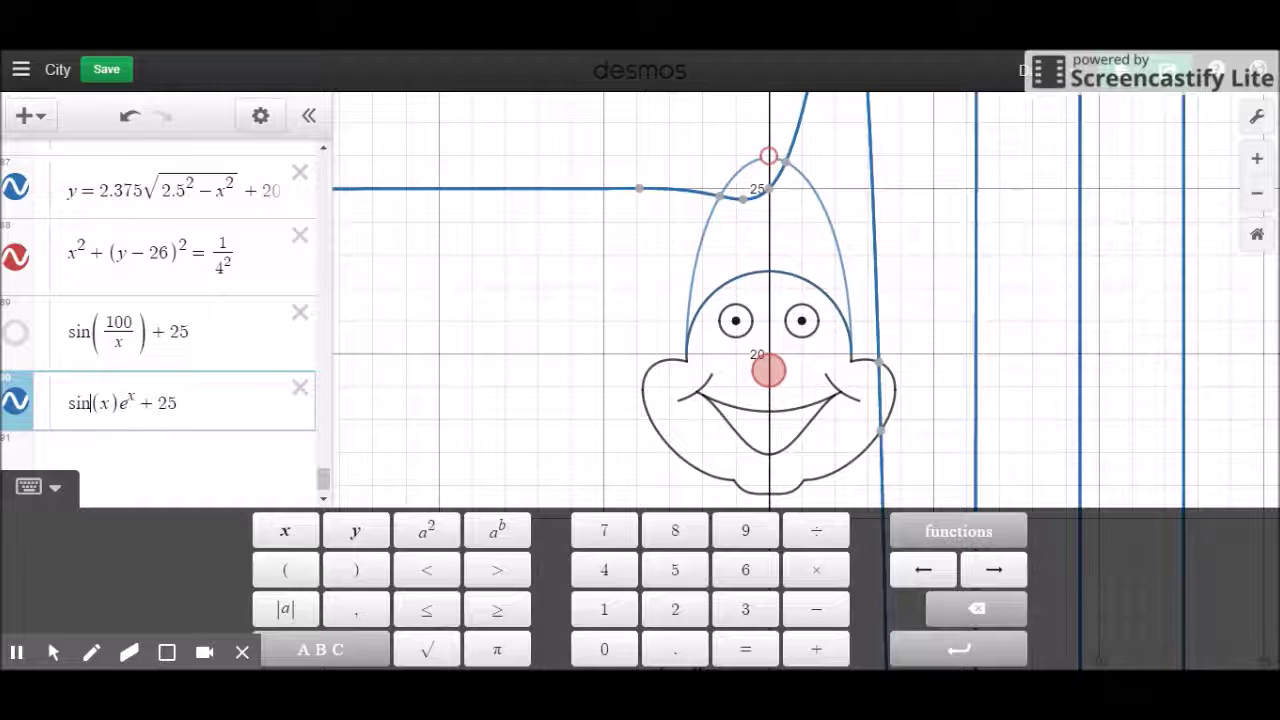
pyautogui.press('Left')
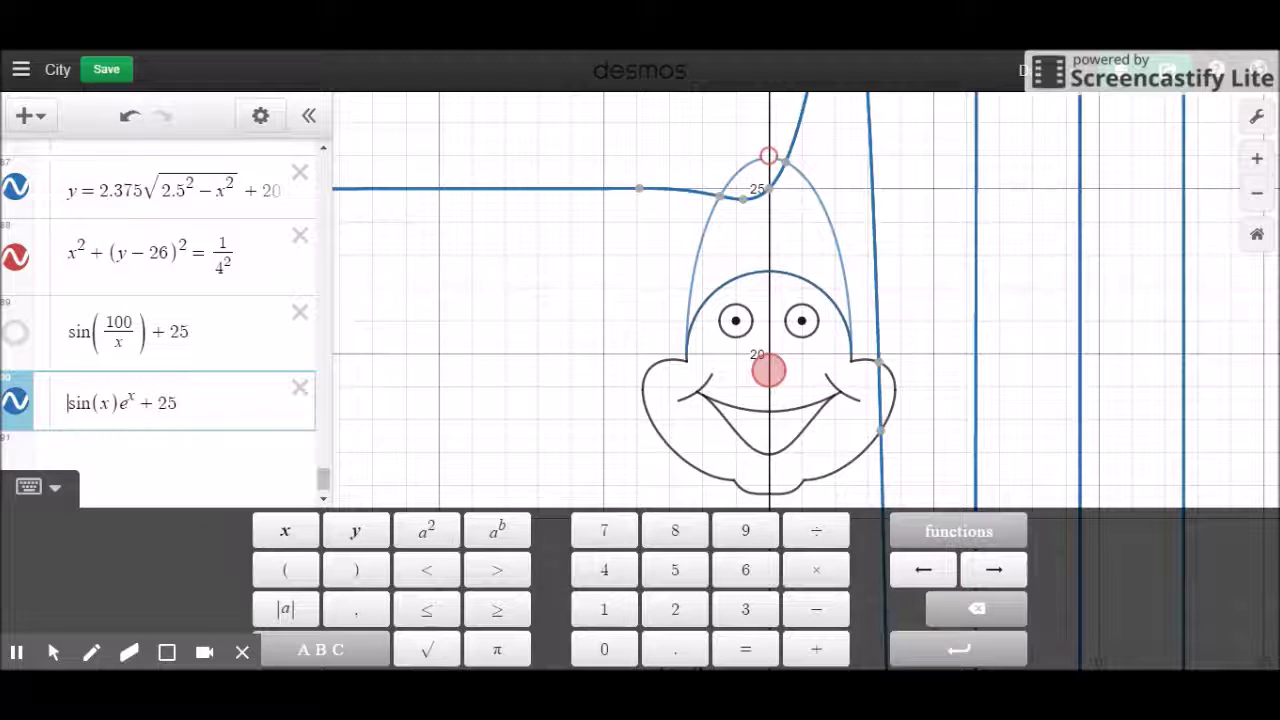
pyautogui.write('0.01')
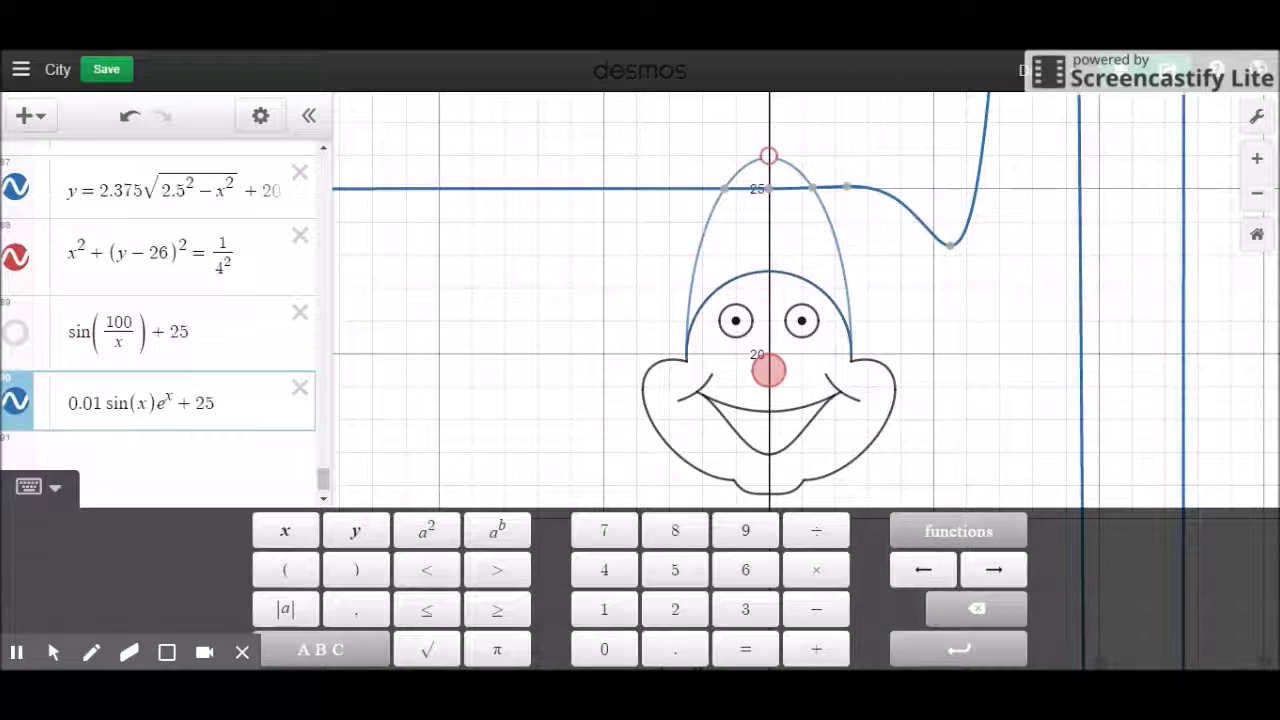
pyautogui.press('BackSpace')
pyautogui.press('BackSpace')
pyautogui.press('BackSpace')
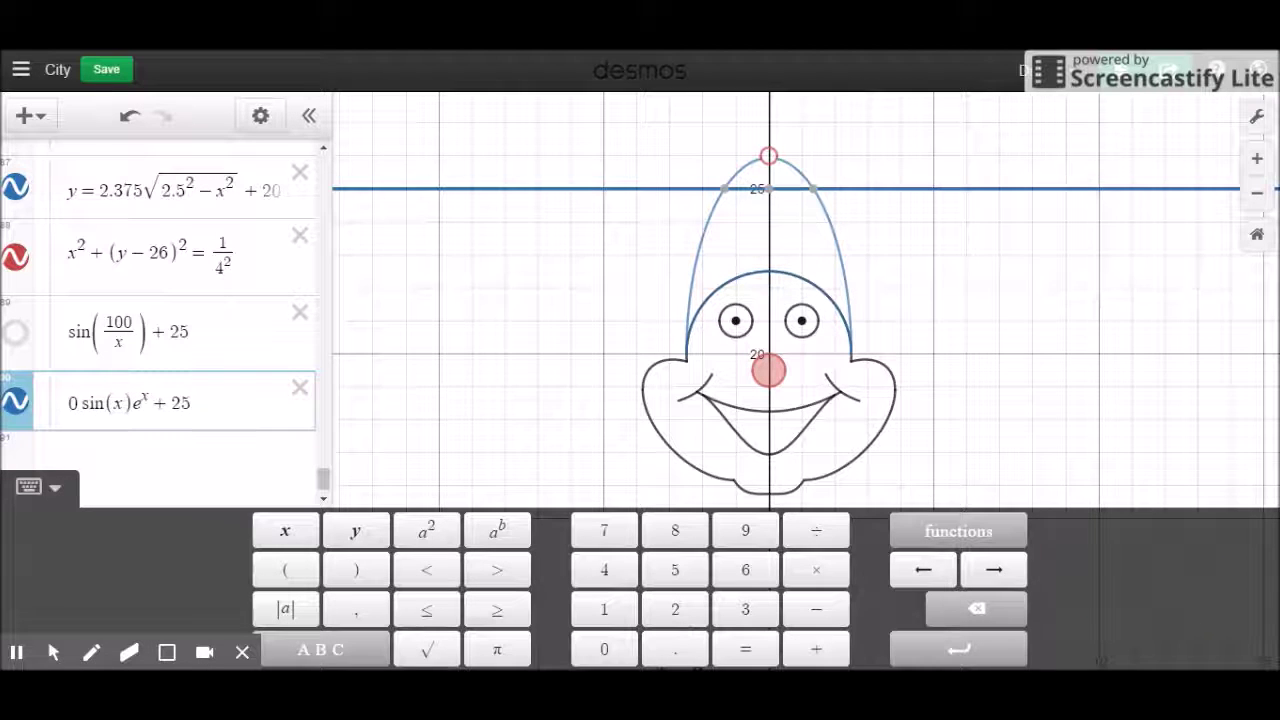
pyautogui.press('BackSpace')
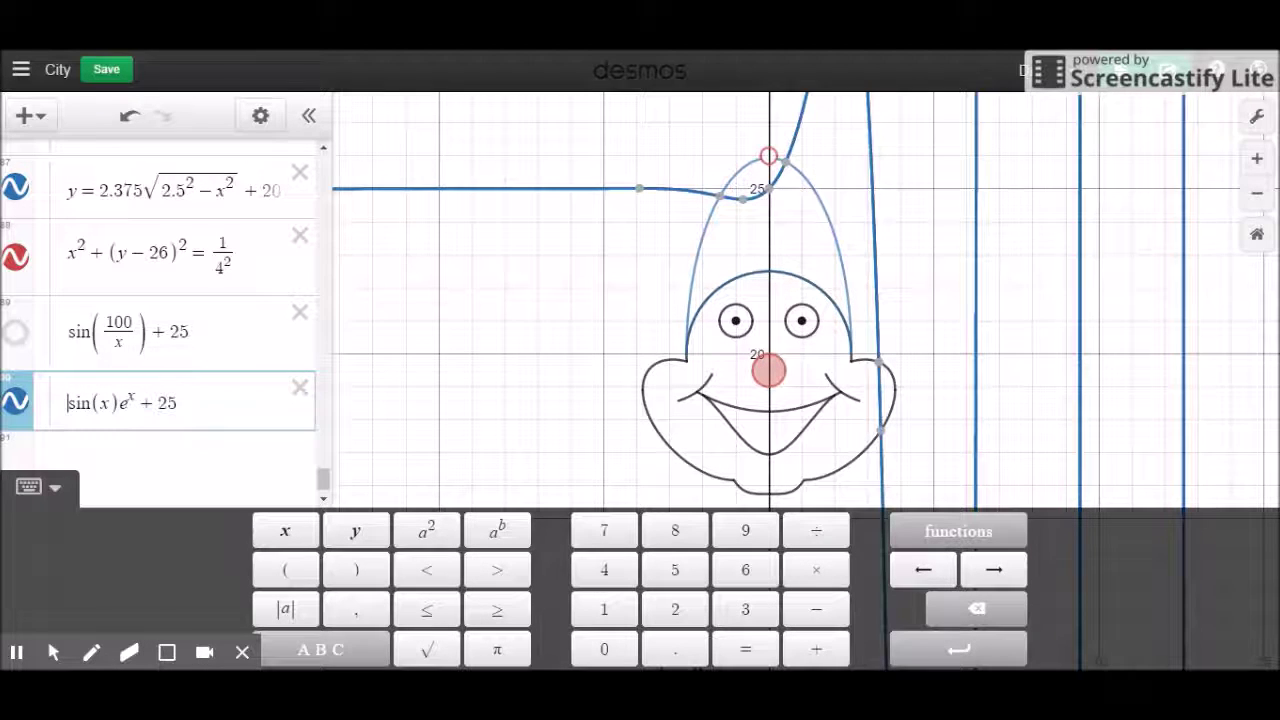
pyautogui.write('2')
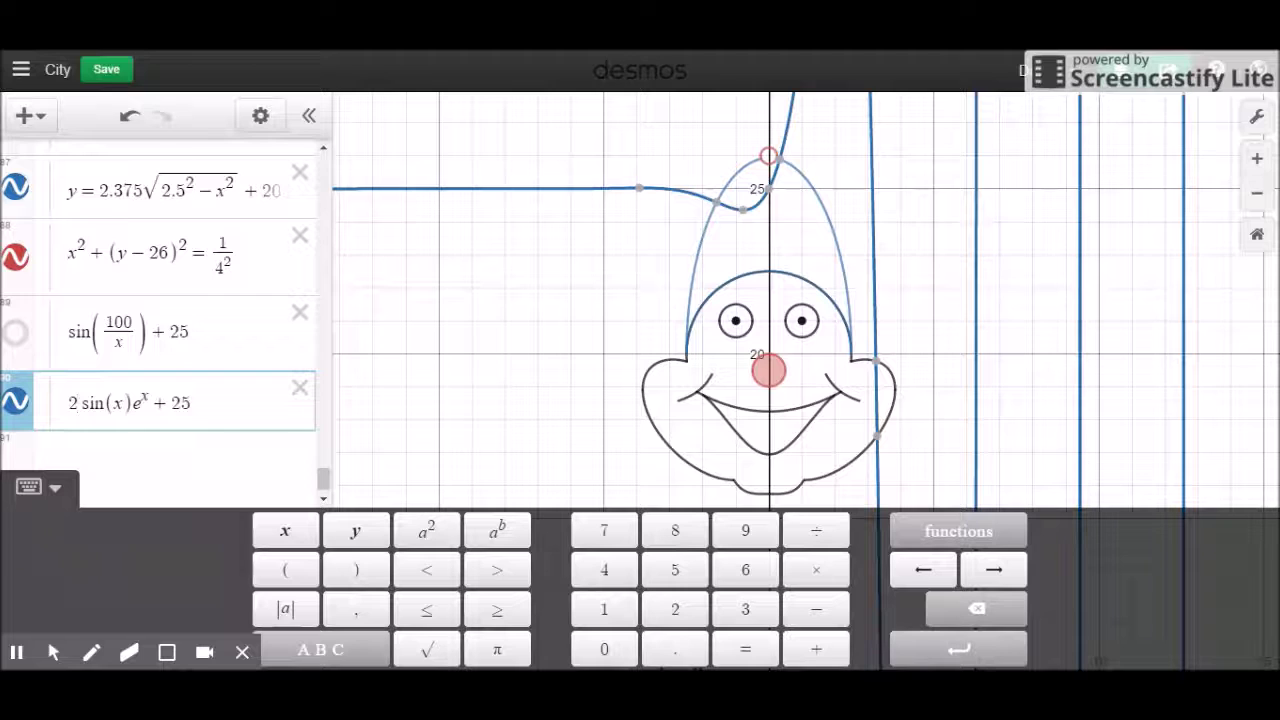
pyautogui.press('BackSpace')
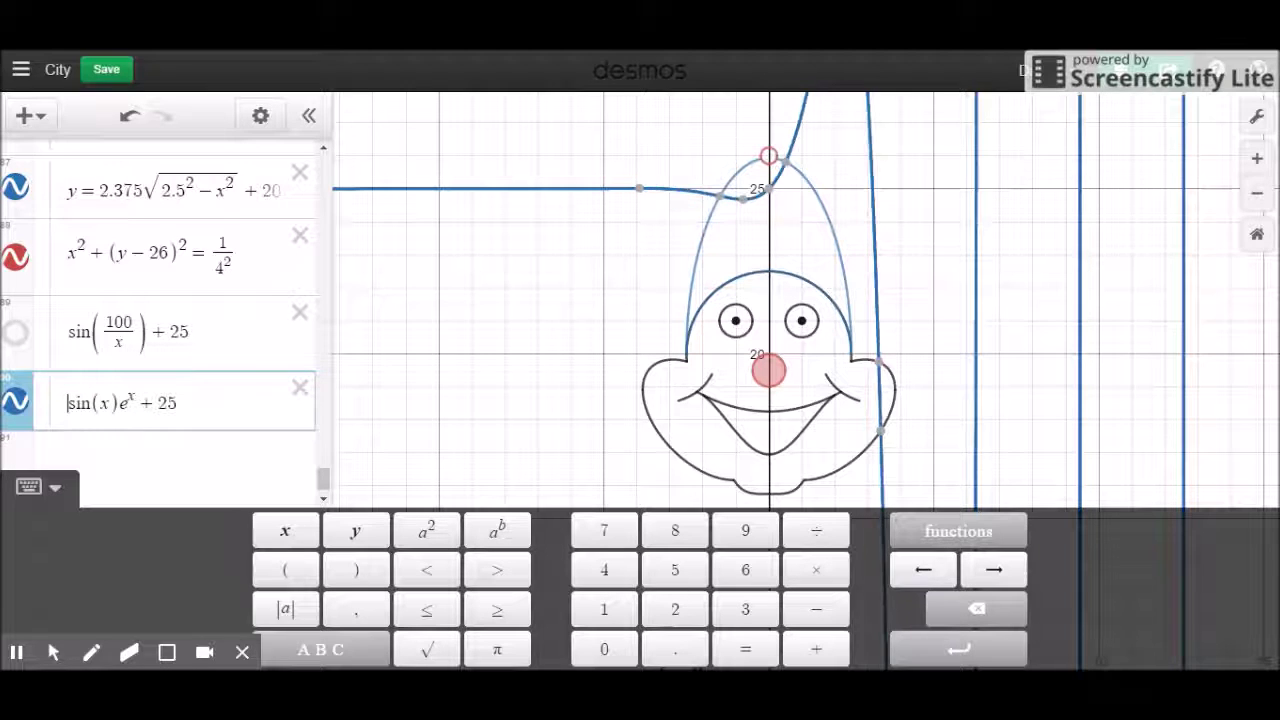
# Examine the overall shape of the sin(x)e^x + 25 curve in relation to the clown face and the city drawing.
pyautogui.press('Right')
pyautogui.press('Right')
pyautogui.press('Right')
pyautogui.press('Right')
pyautogui.press('Right')
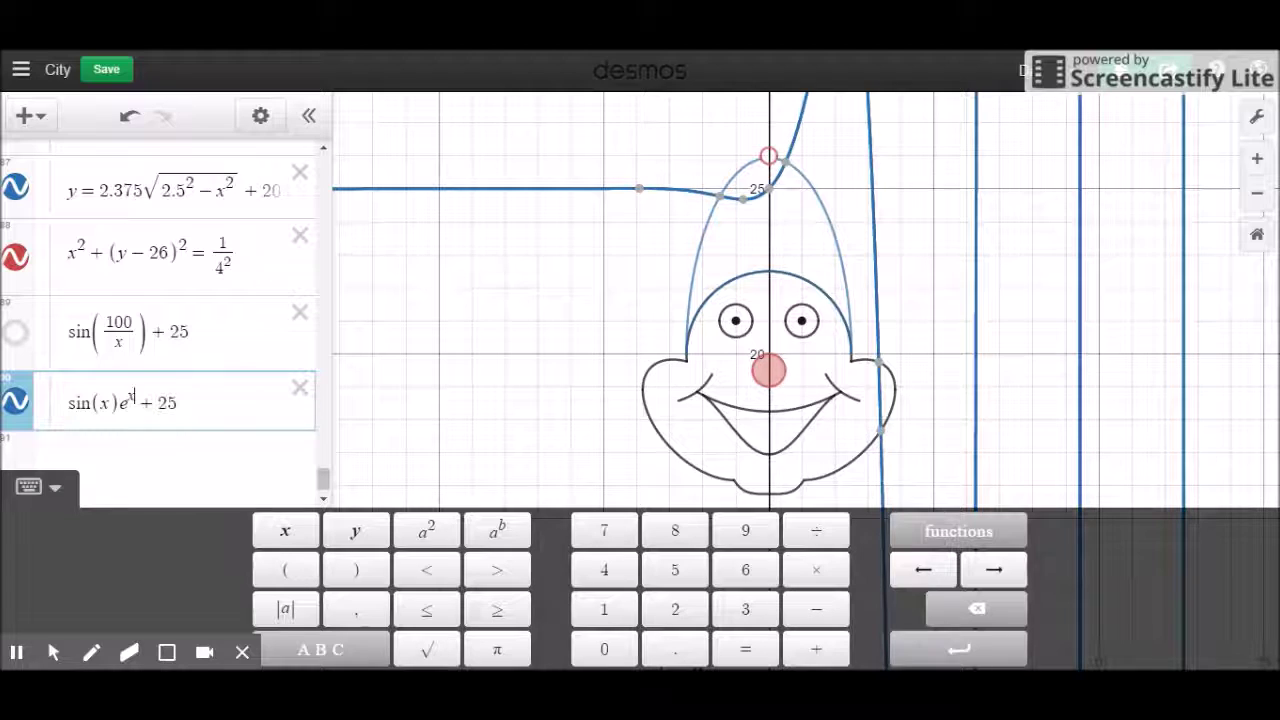
pyautogui.click(1260, 193)
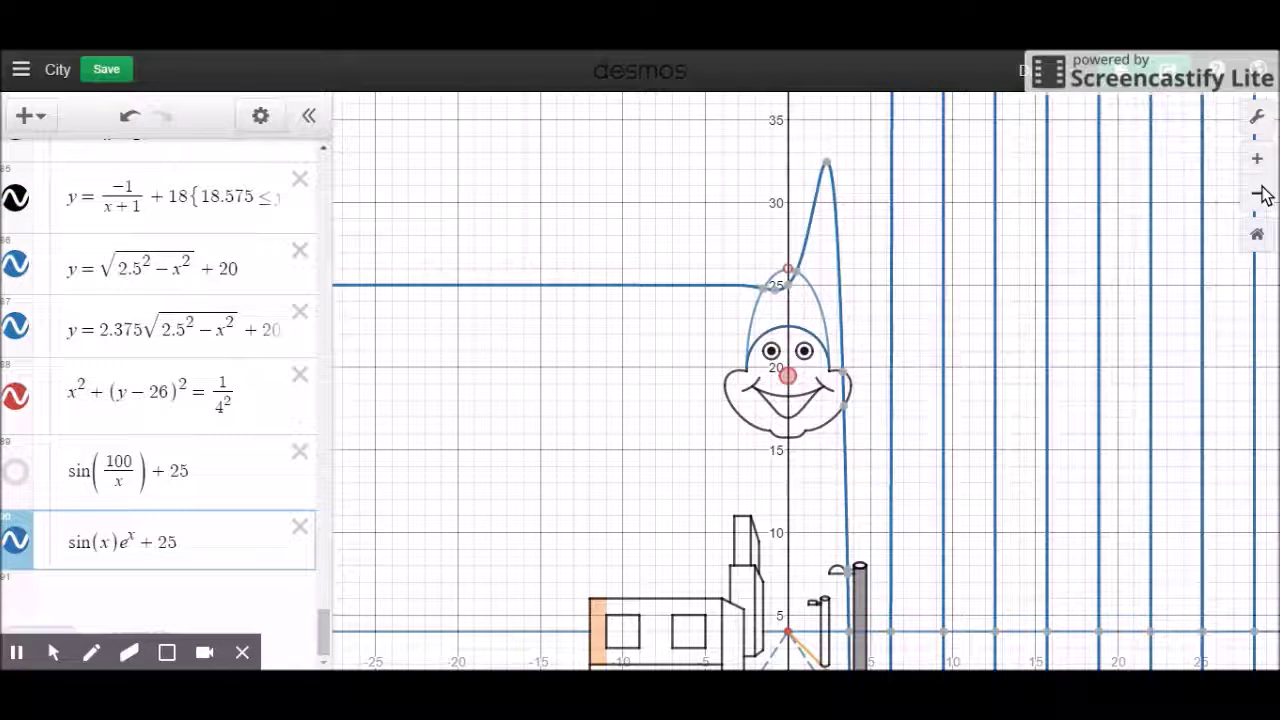
pyautogui.click(1259, 192)
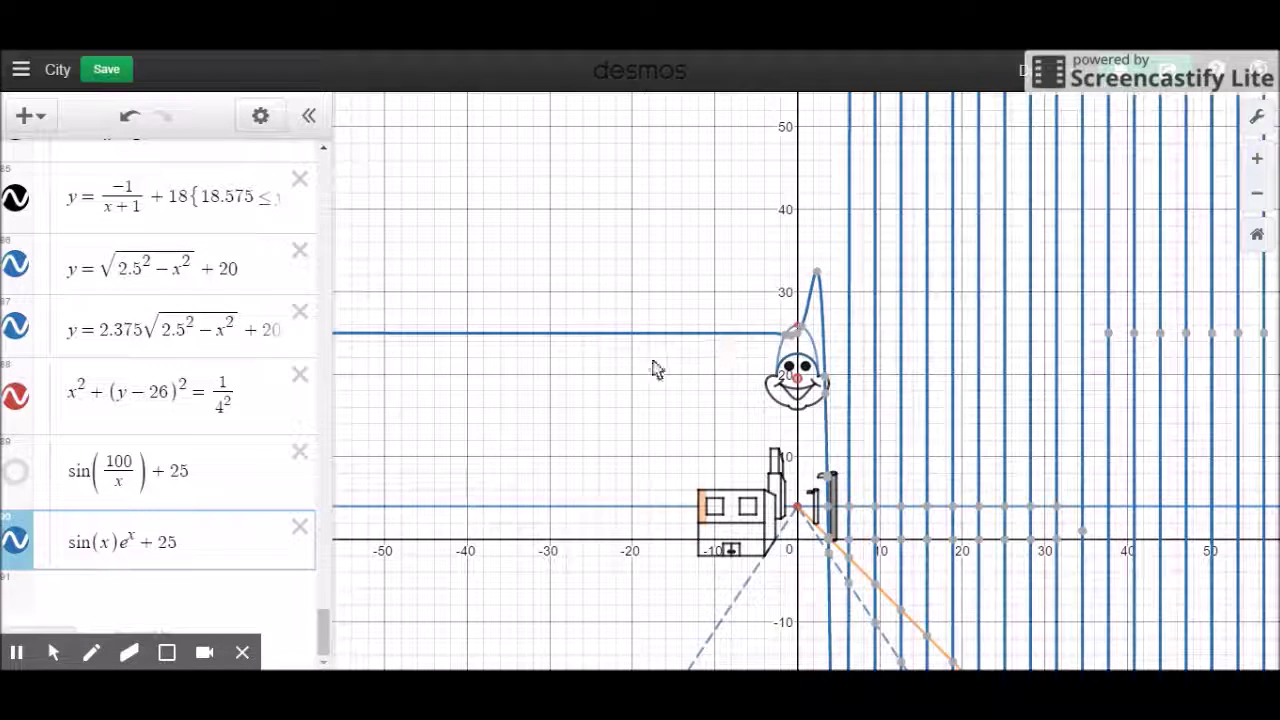
pyautogui.click(1259, 160)
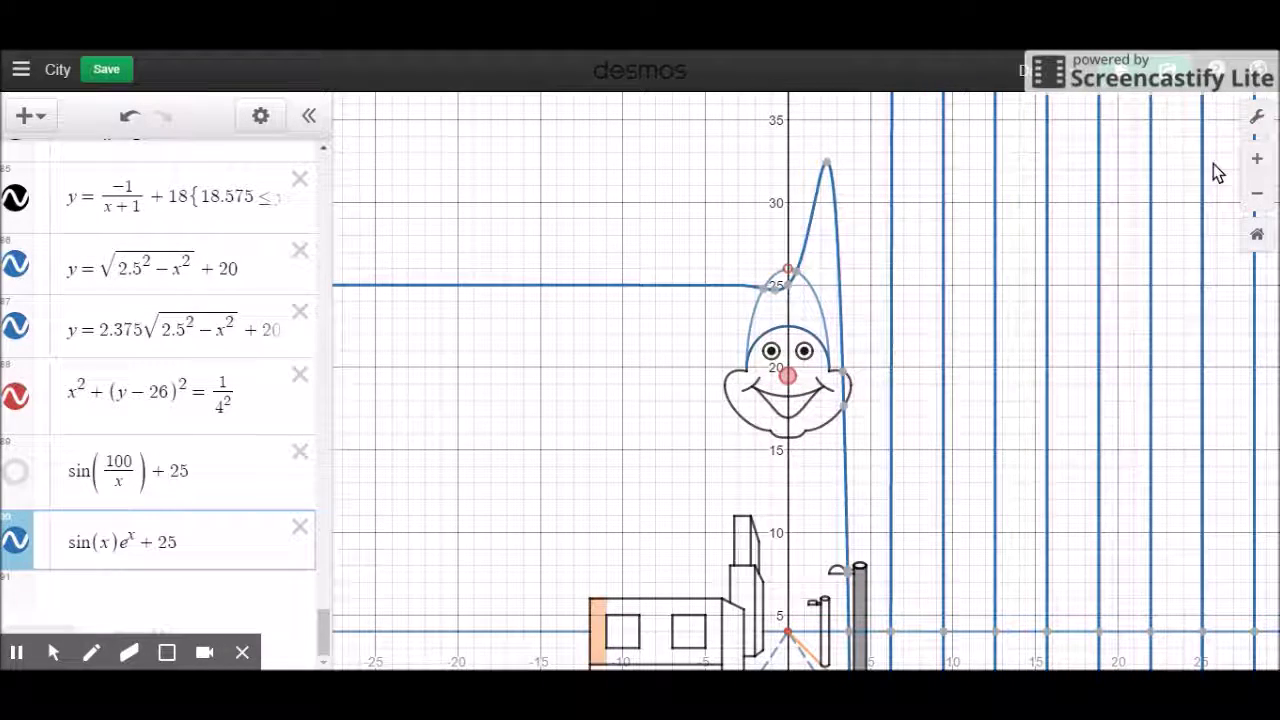
pyautogui.click(1256, 162)
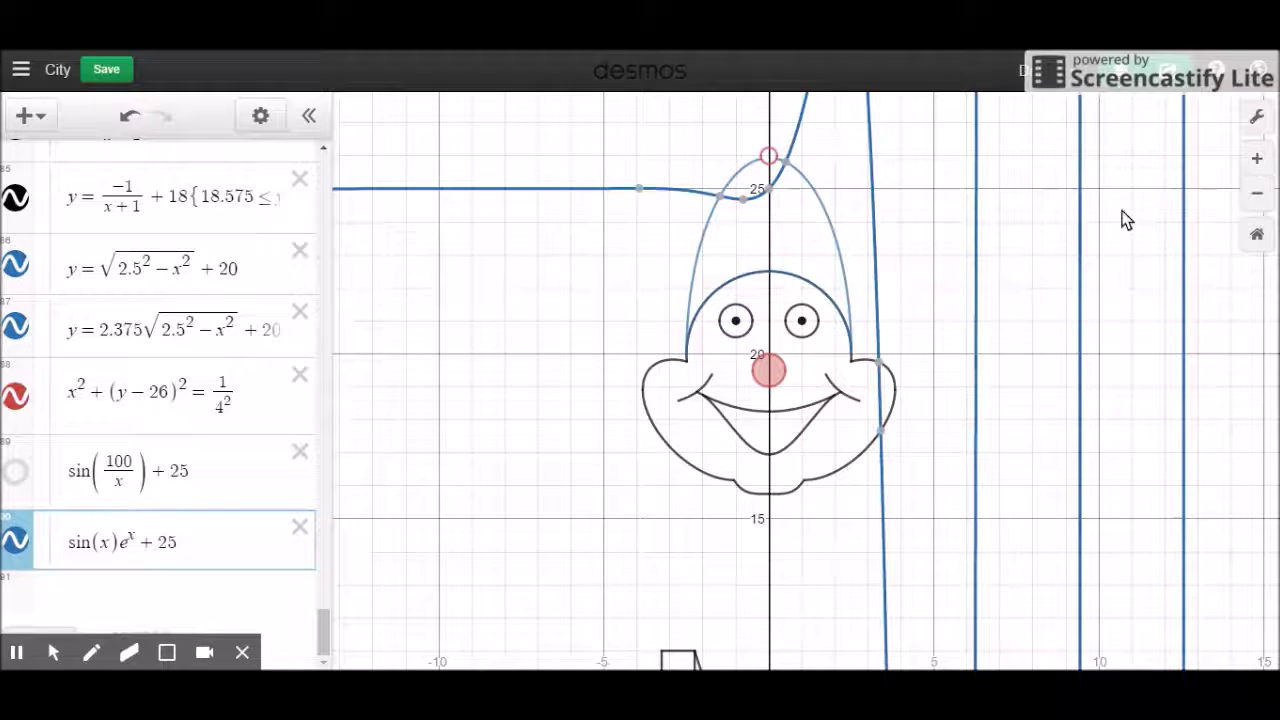
# Try x/4 as the exponent of e, then use x/8 and change the sine argument to 4x.
pyautogui.click(140, 544)
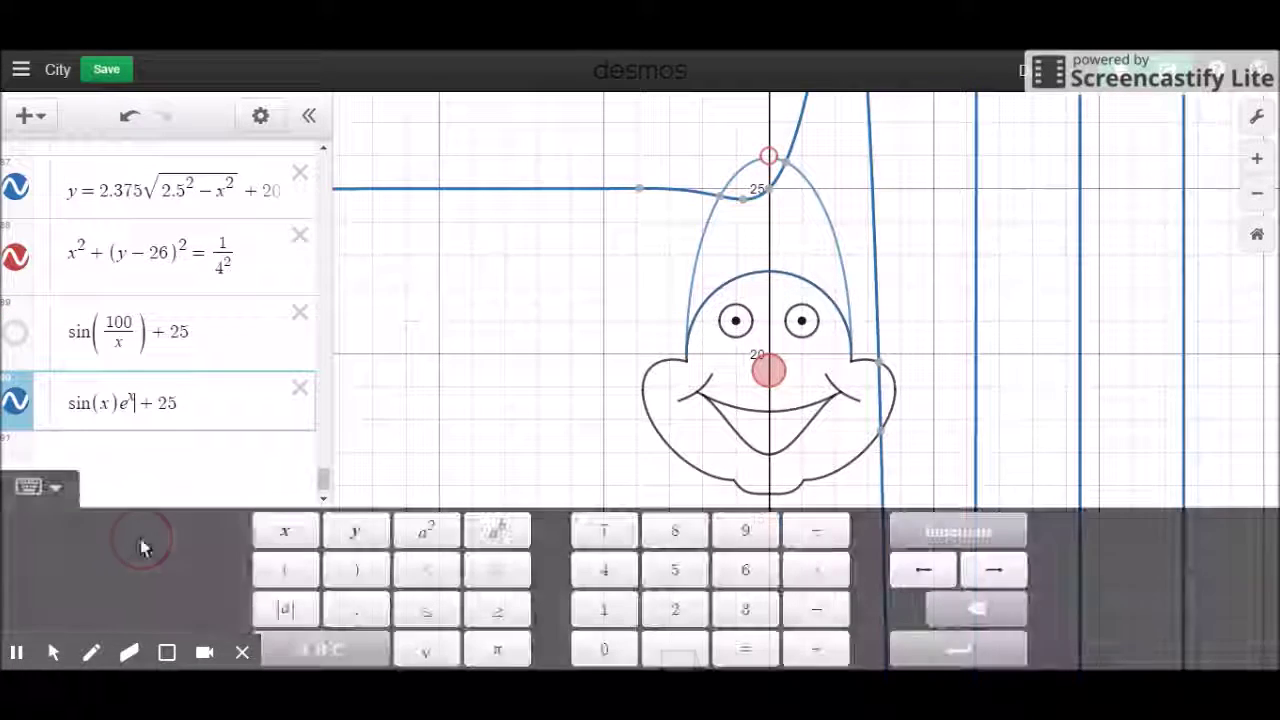
pyautogui.write('/4')
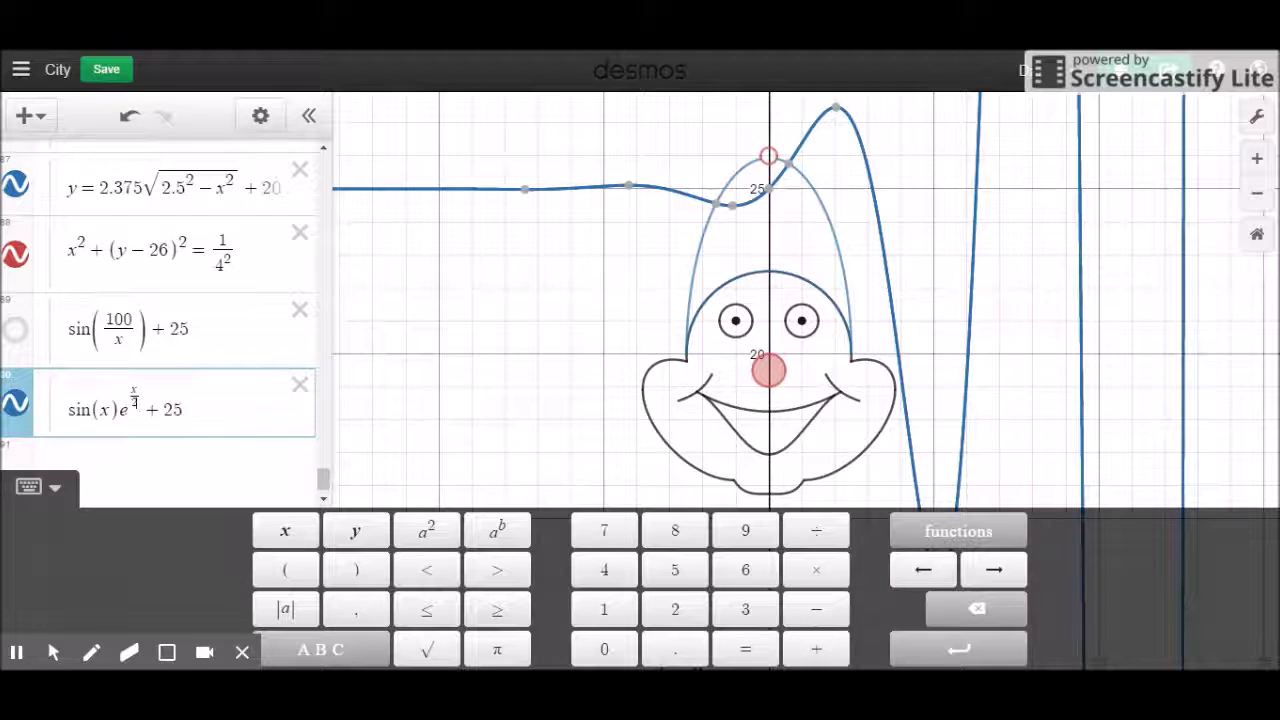
pyautogui.press('BackSpace')
pyautogui.write('2')
pyautogui.press('BackSpace')
pyautogui.write('8) + ')
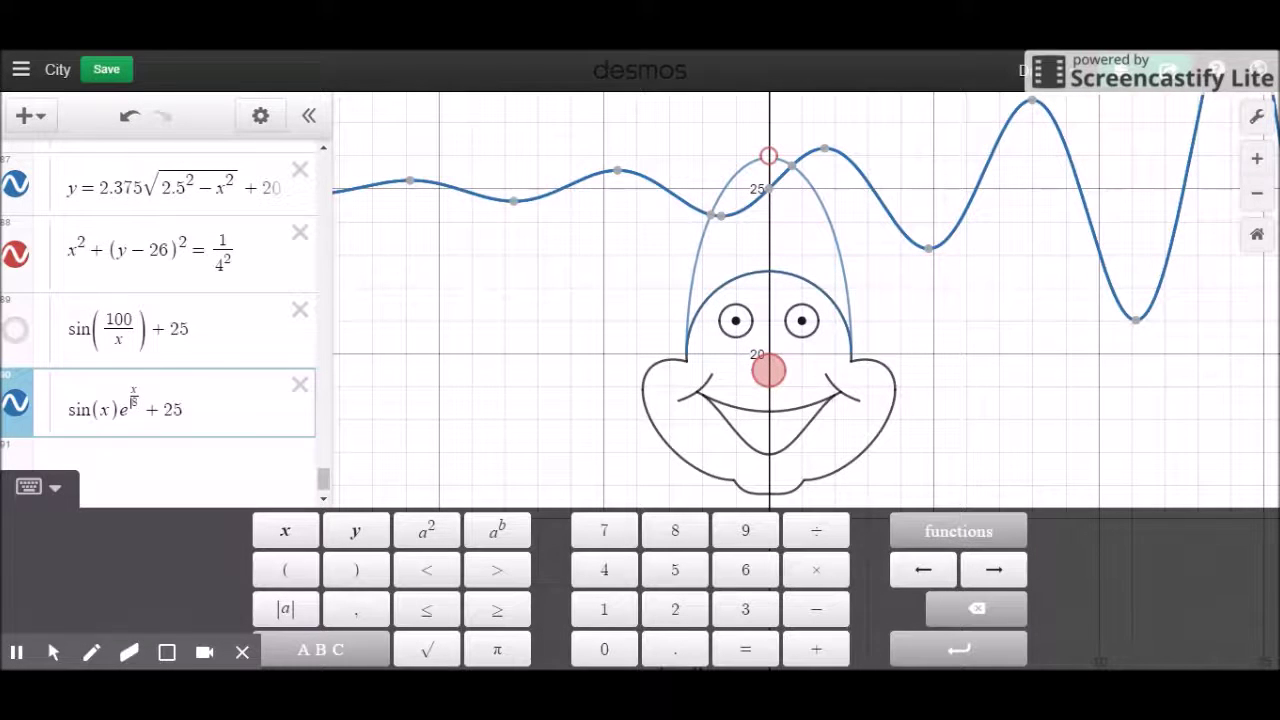
pyautogui.write('2')
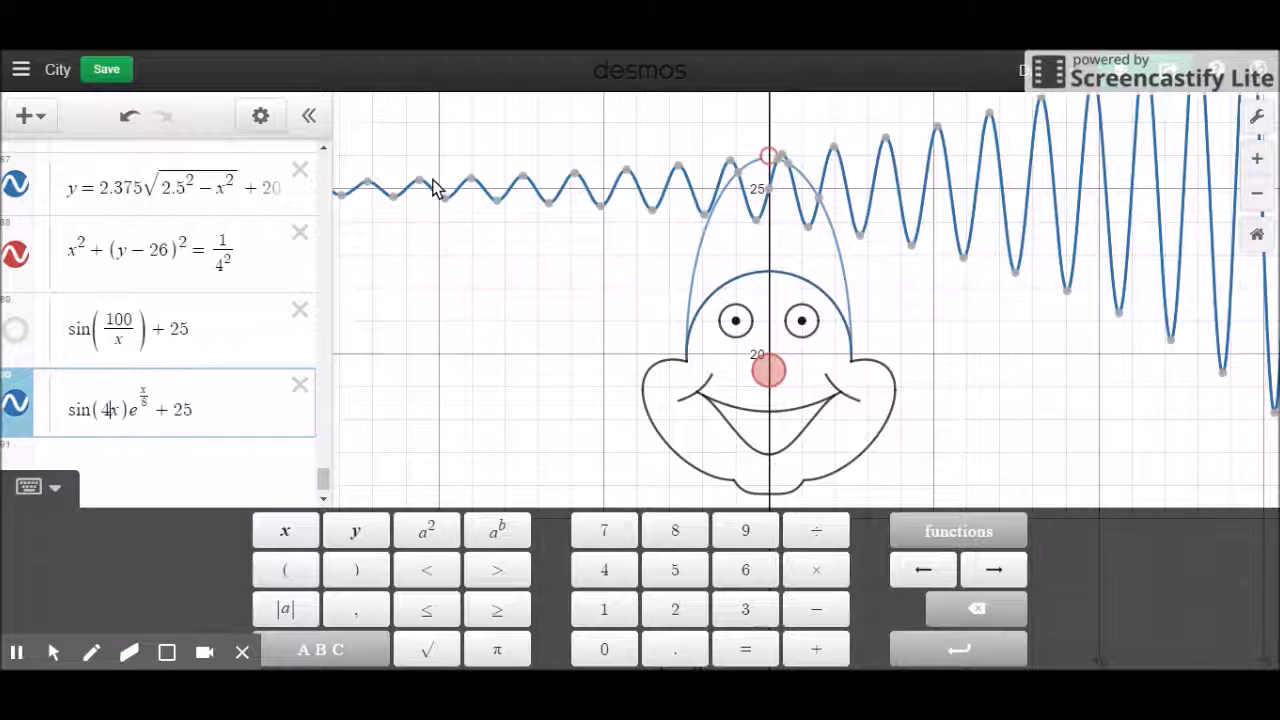
# Recolor the sin(4x)e^(x/8) + 25 curve green.
pyautogui.moveTo(633, 172)
pyautogui.scroll(3, 252, 148)
pyautogui.click(260, 115)
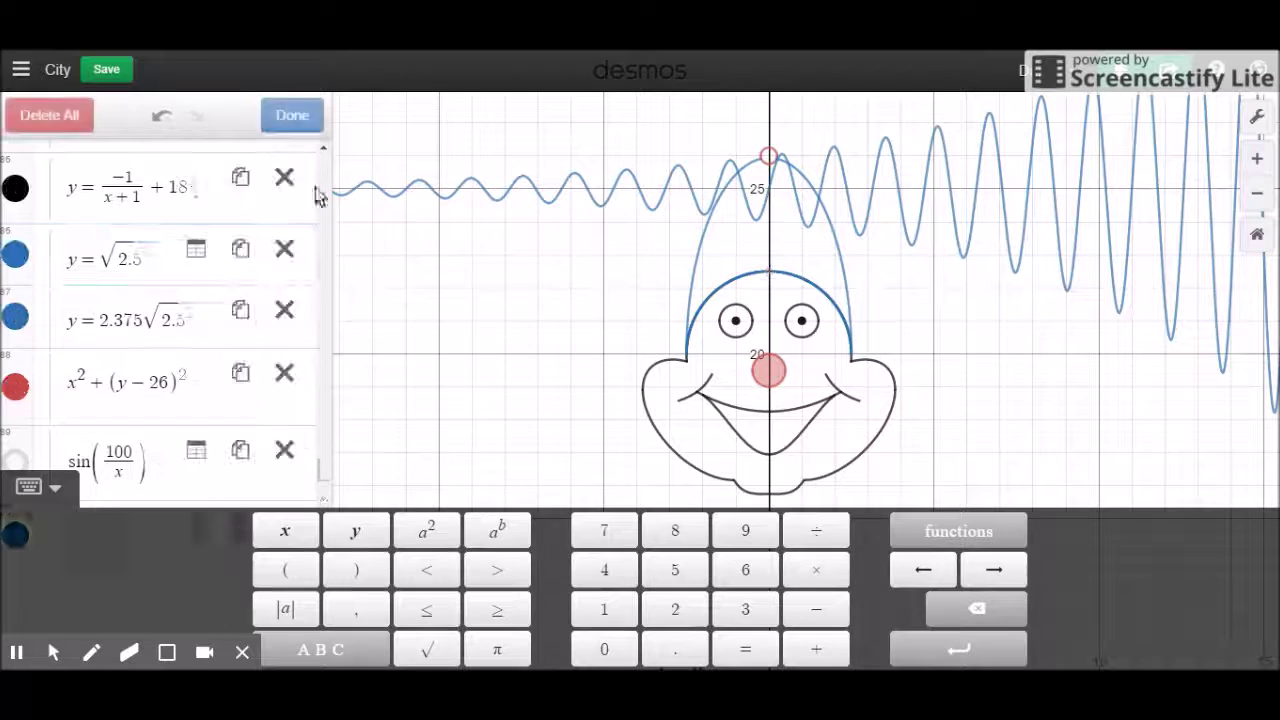
pyautogui.click(15, 534)
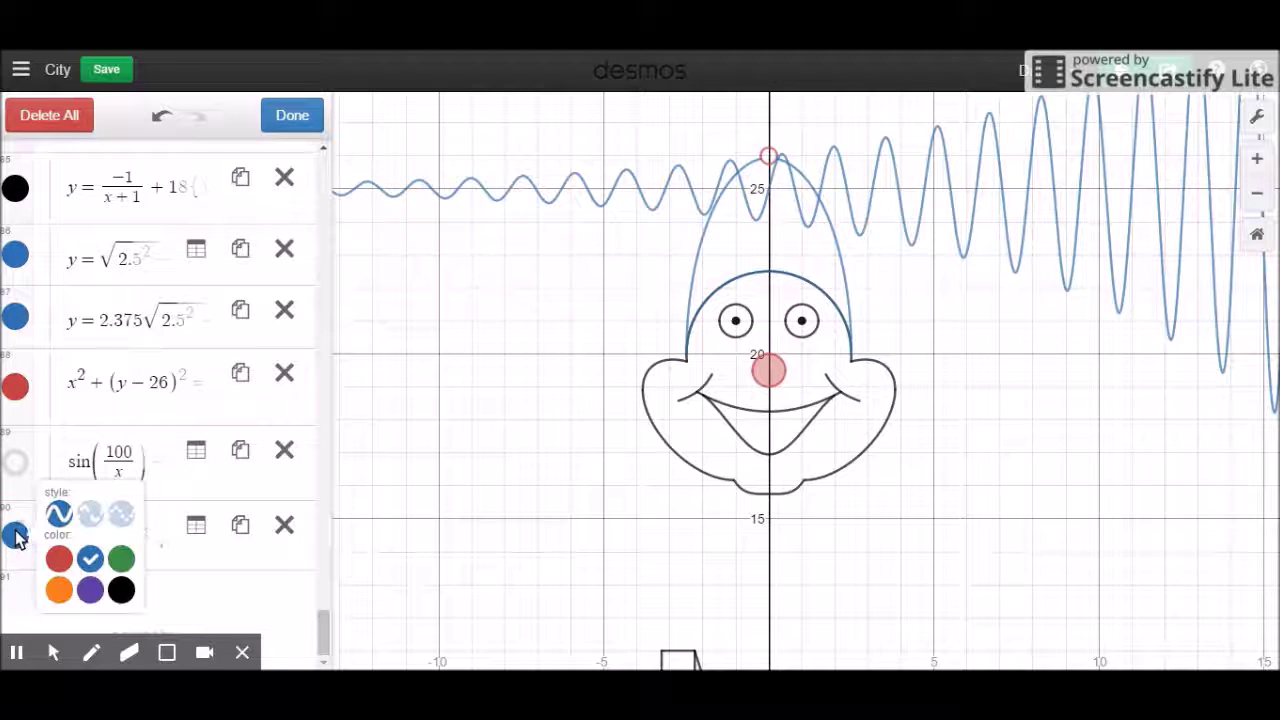
pyautogui.click(120, 562)
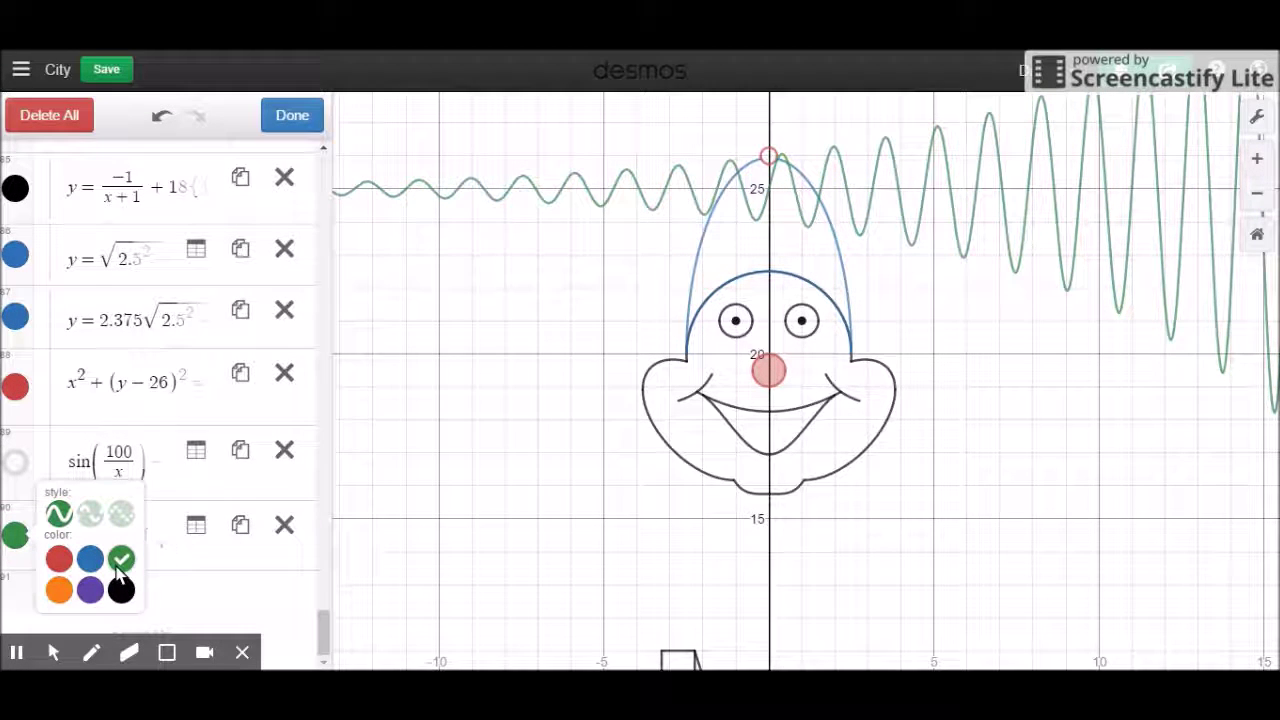
pyautogui.click(307, 127)
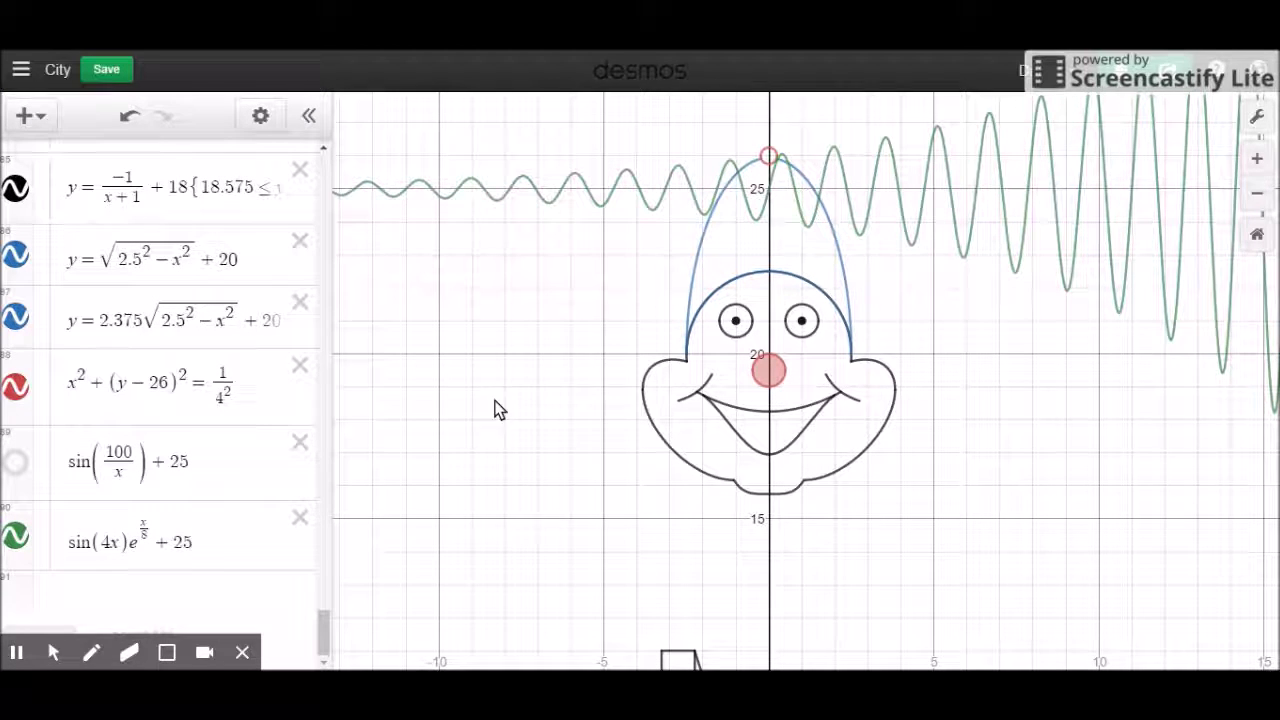
# Change the sine argument in the green curve's expression to 8x.
pyautogui.click(108, 543)
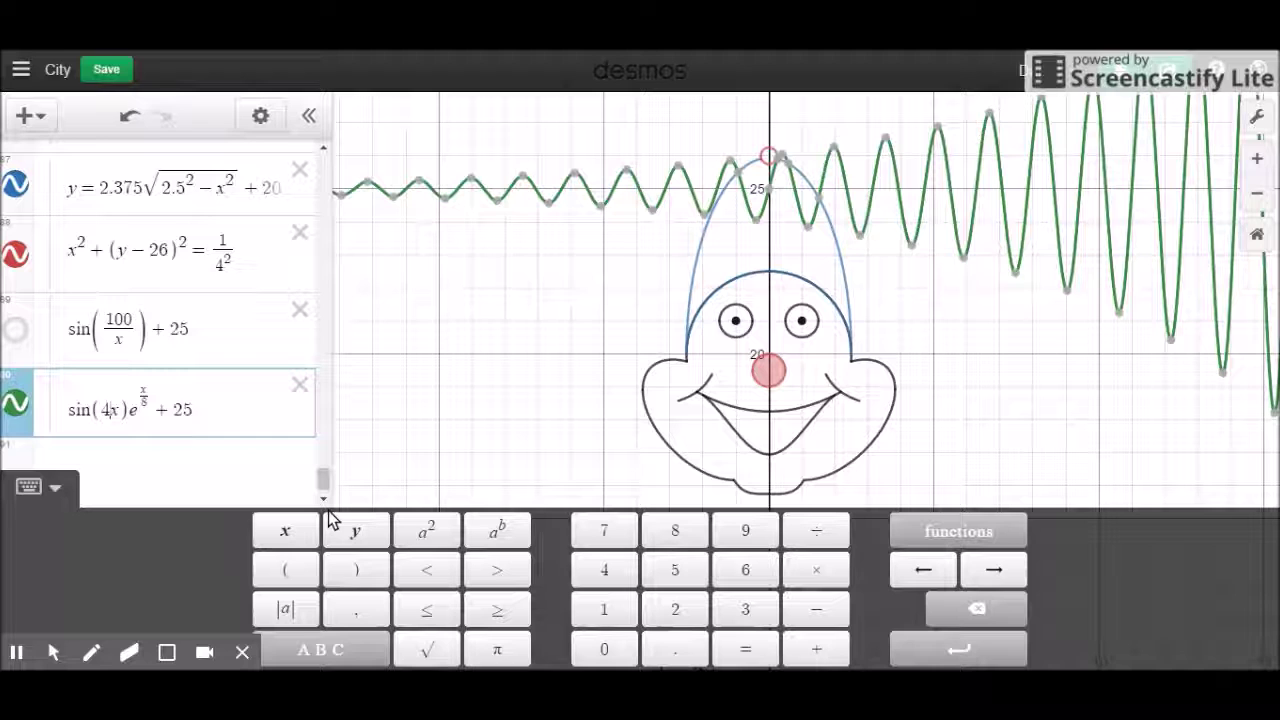
pyautogui.press('BackSpace')
pyautogui.write('8')
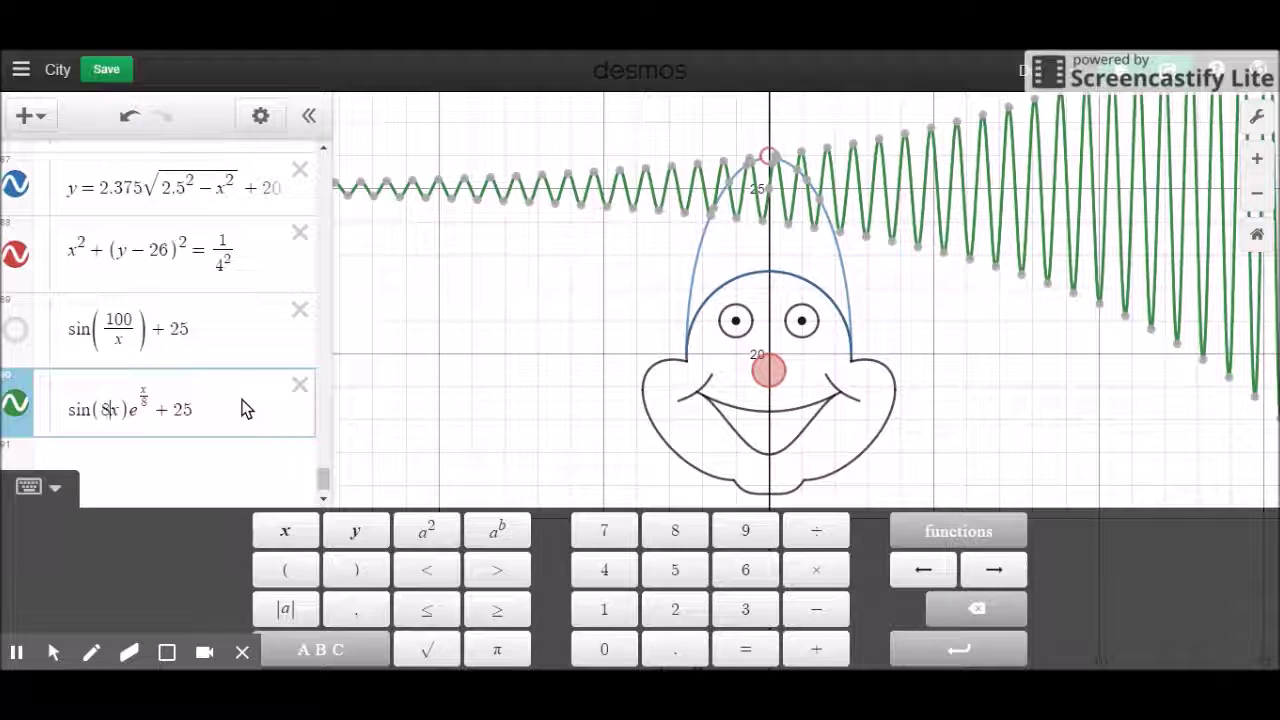
# Try 10 and 18 as the denominator of the exponent in the green curve, then restore 8.
pyautogui.click(143, 399)
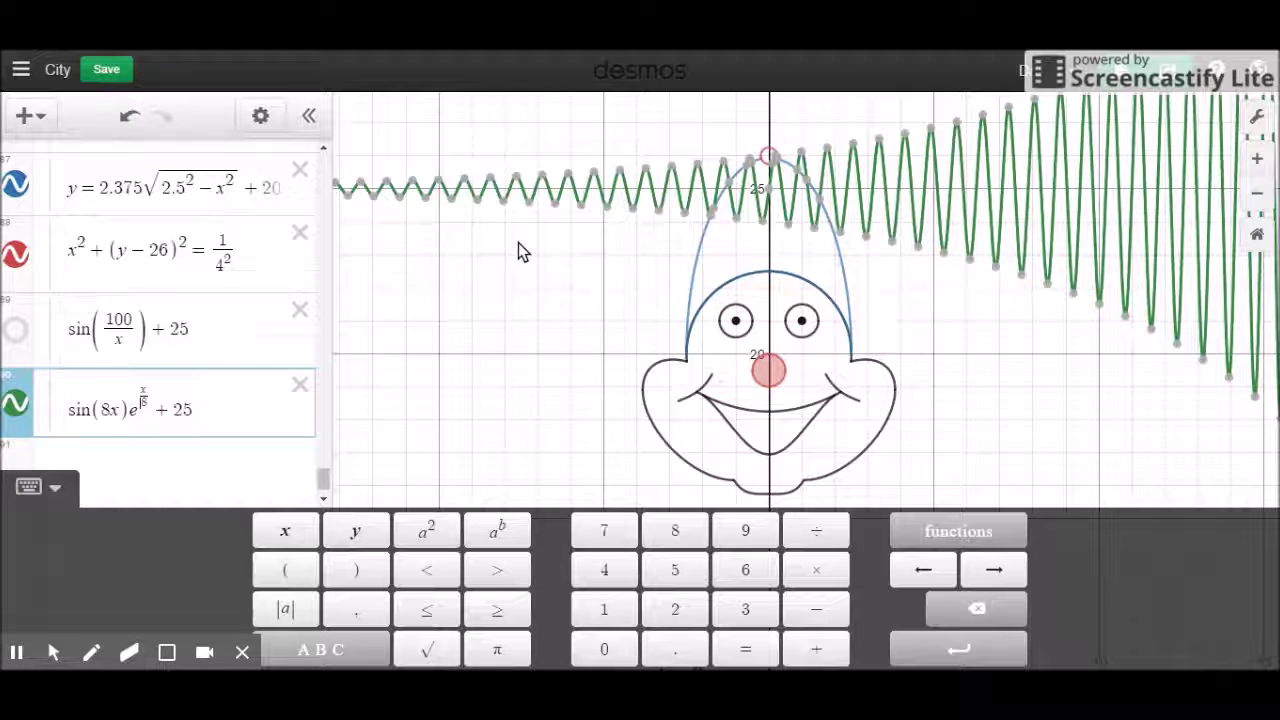
pyautogui.press('BackSpace')
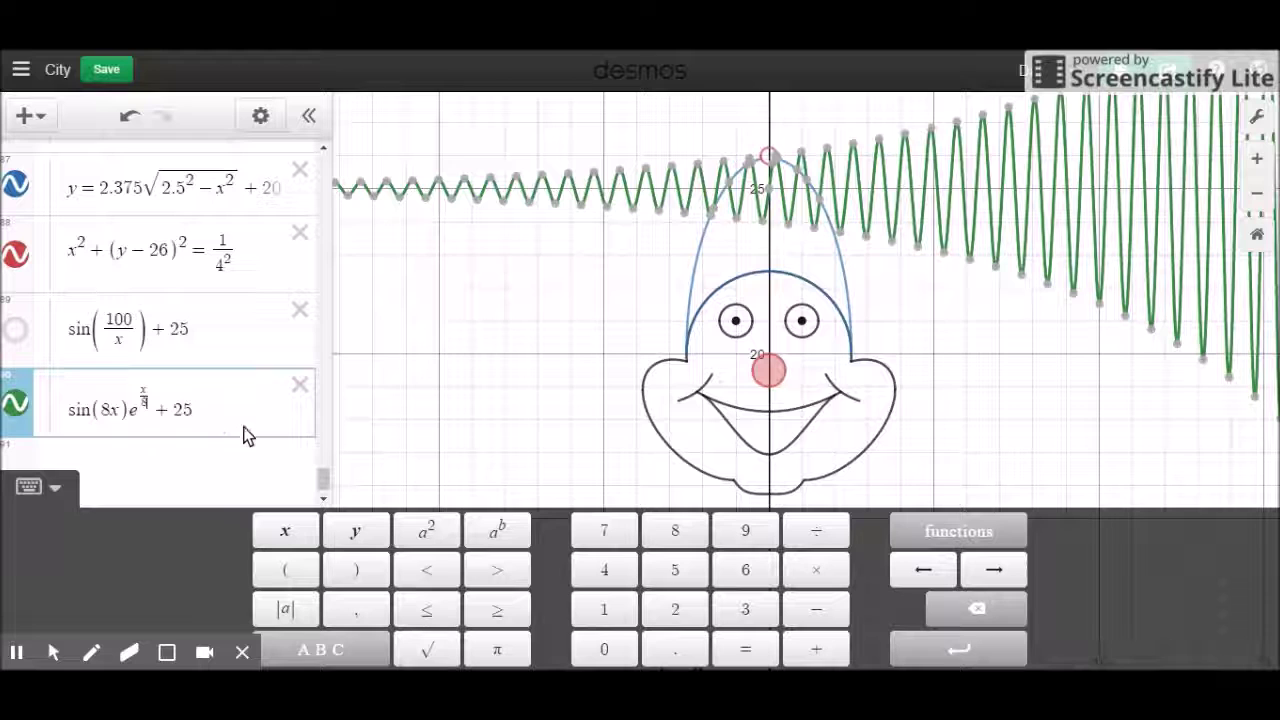
pyautogui.write('10')
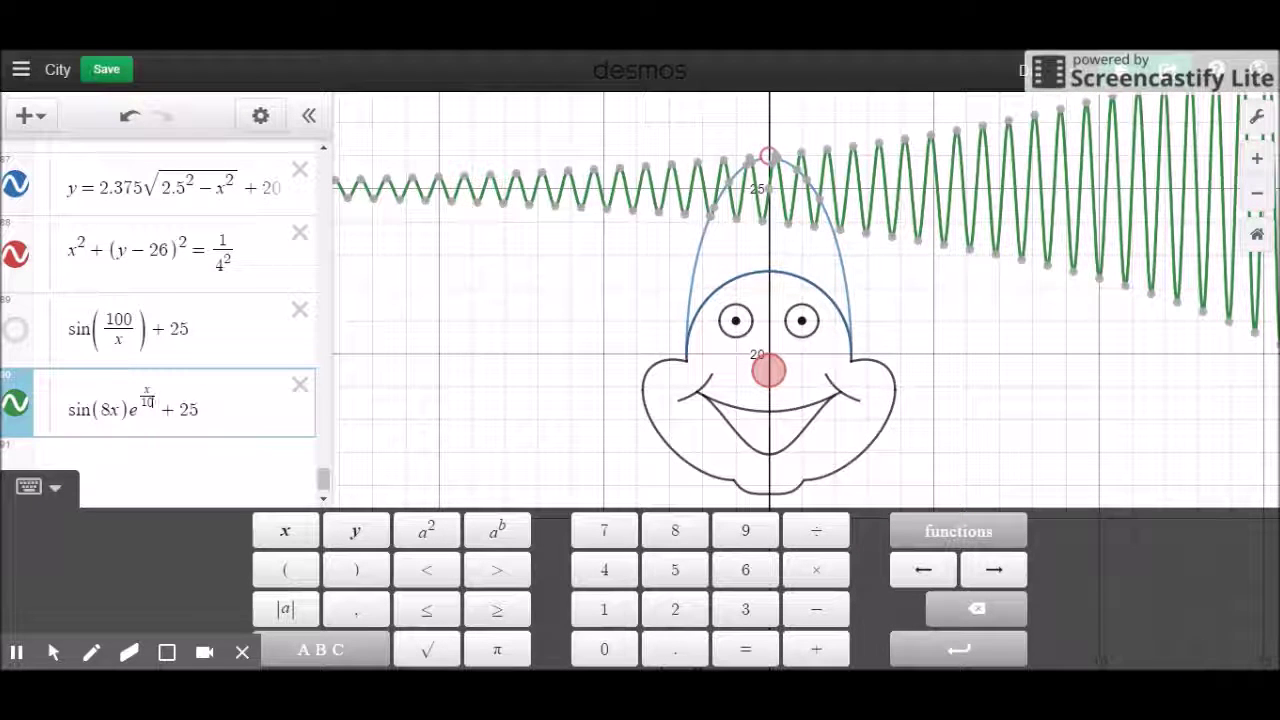
pyautogui.press('BackSpace')
pyautogui.write('8')
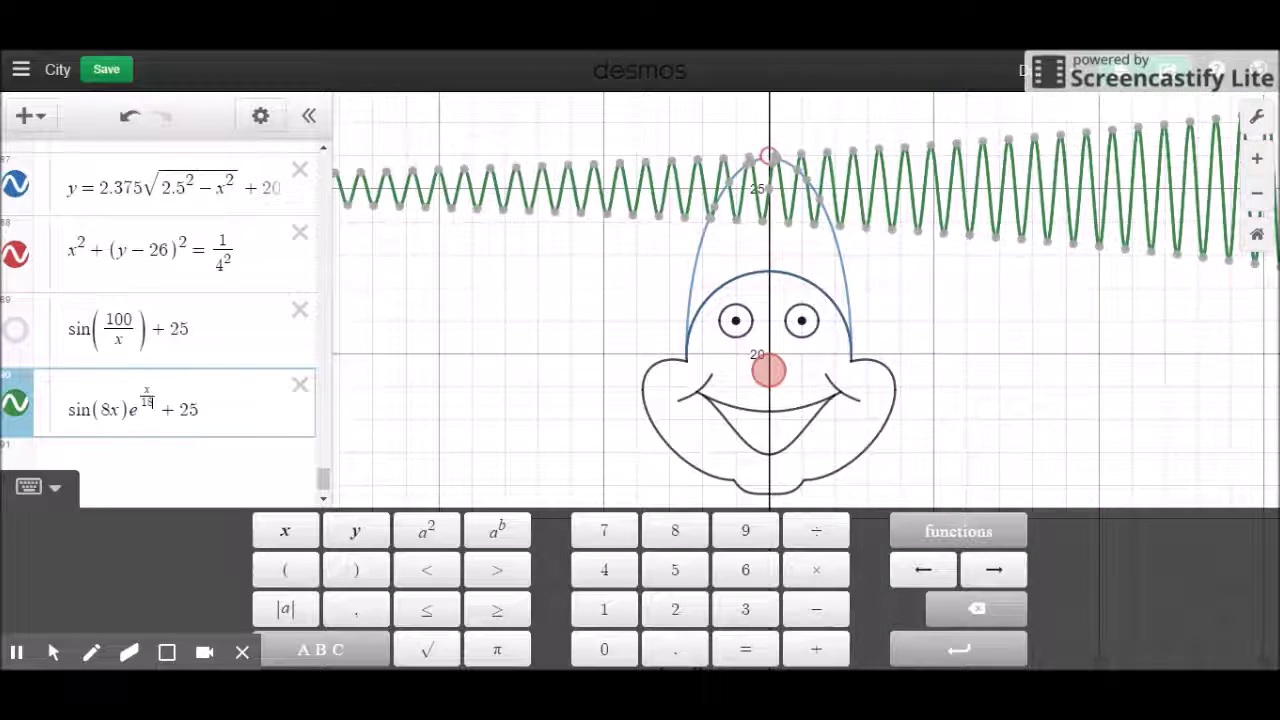
pyautogui.press('BackSpace')
pyautogui.press('BackSpace')
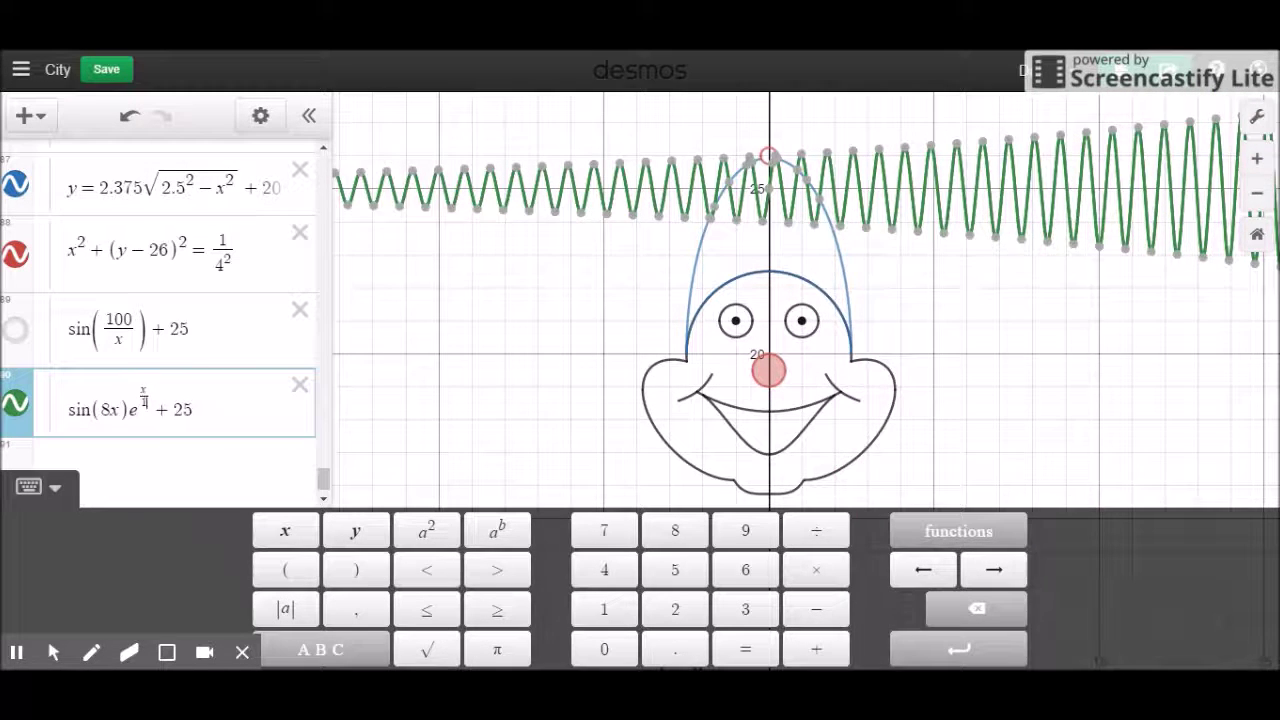
pyautogui.write('8')
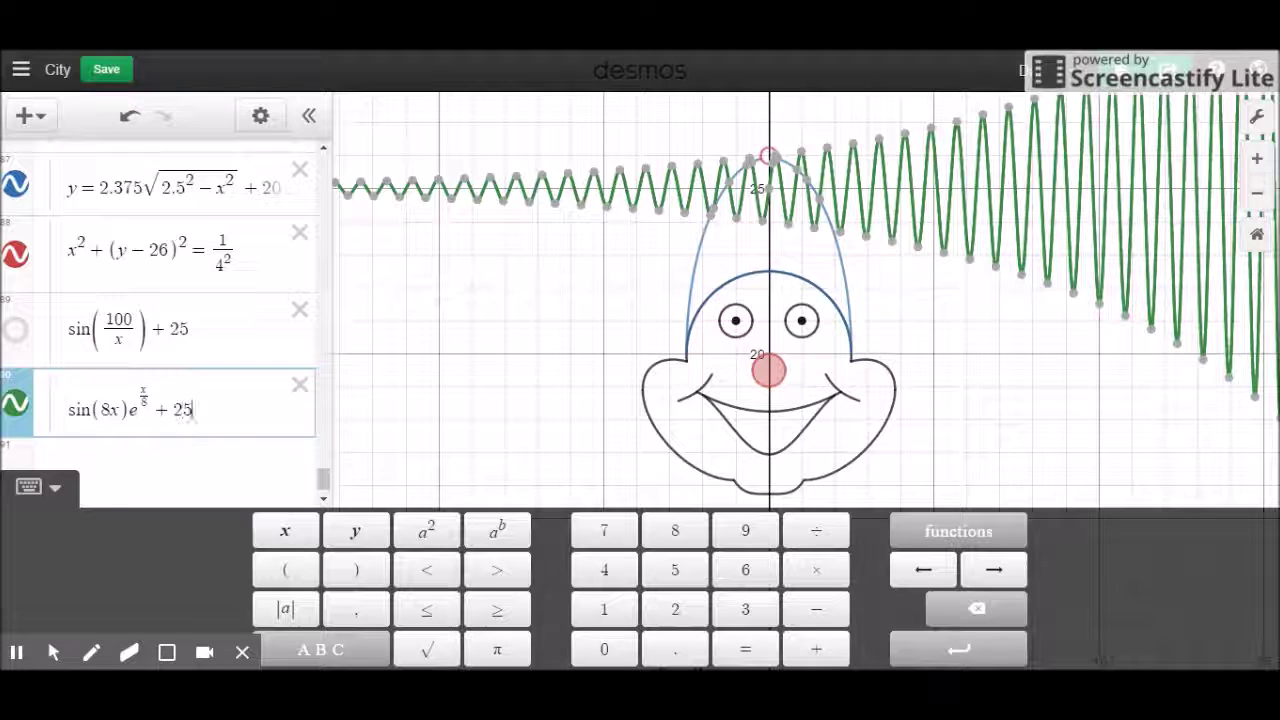
# Try 26 and 20 as the constant added to sin(8x)e^(x/8), then set it to 21.
pyautogui.press('BackSpace')
pyautogui.write('6')
pyautogui.press('BackSpace')
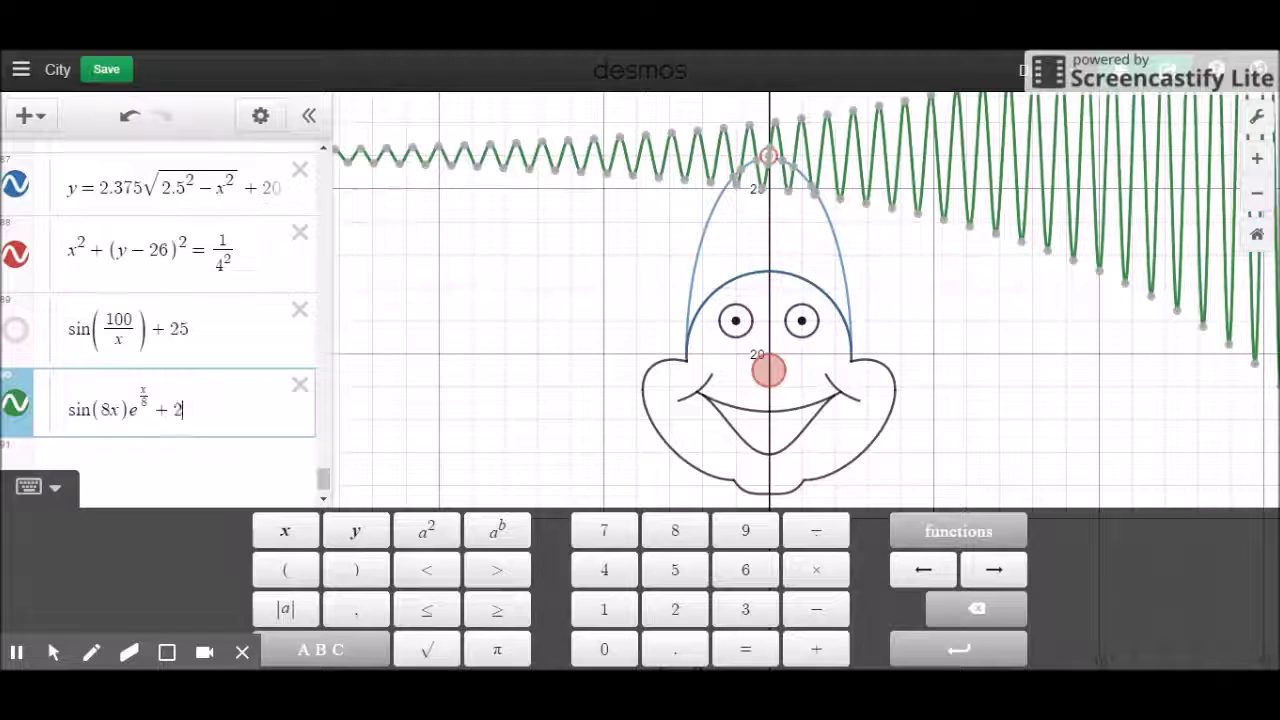
pyautogui.write('0')
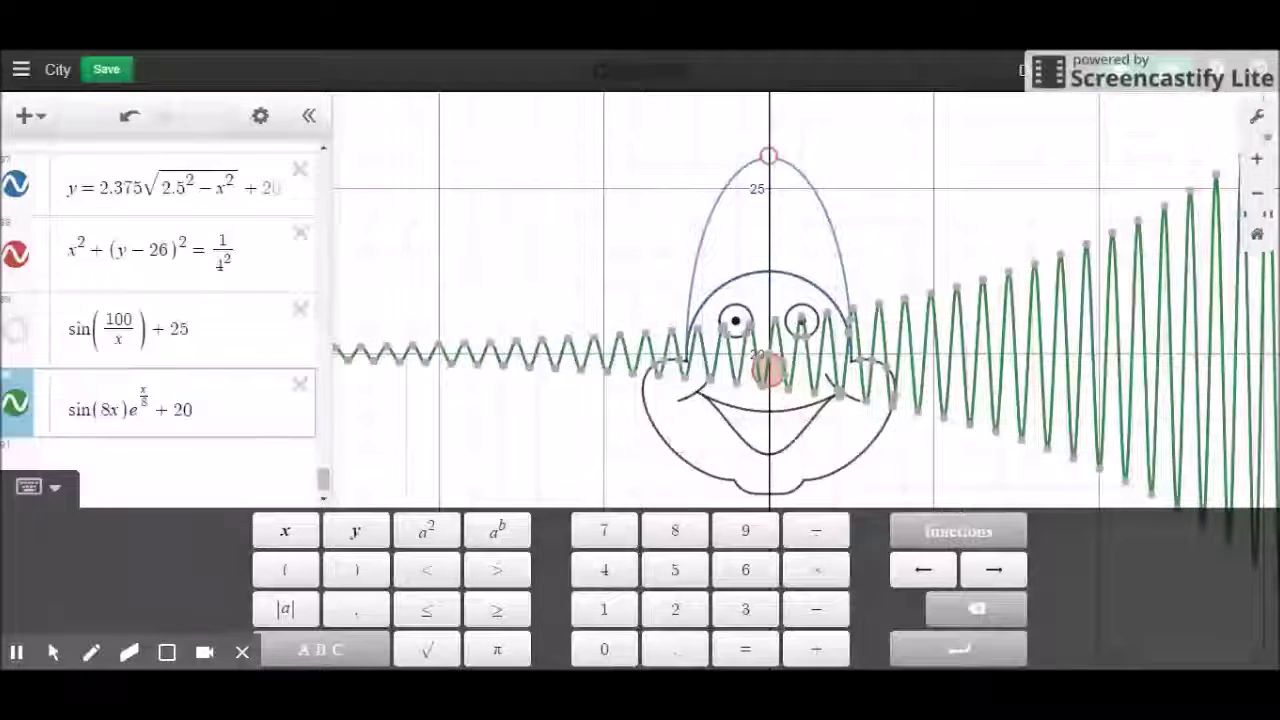
pyautogui.press('BackSpace')
pyautogui.write('1')
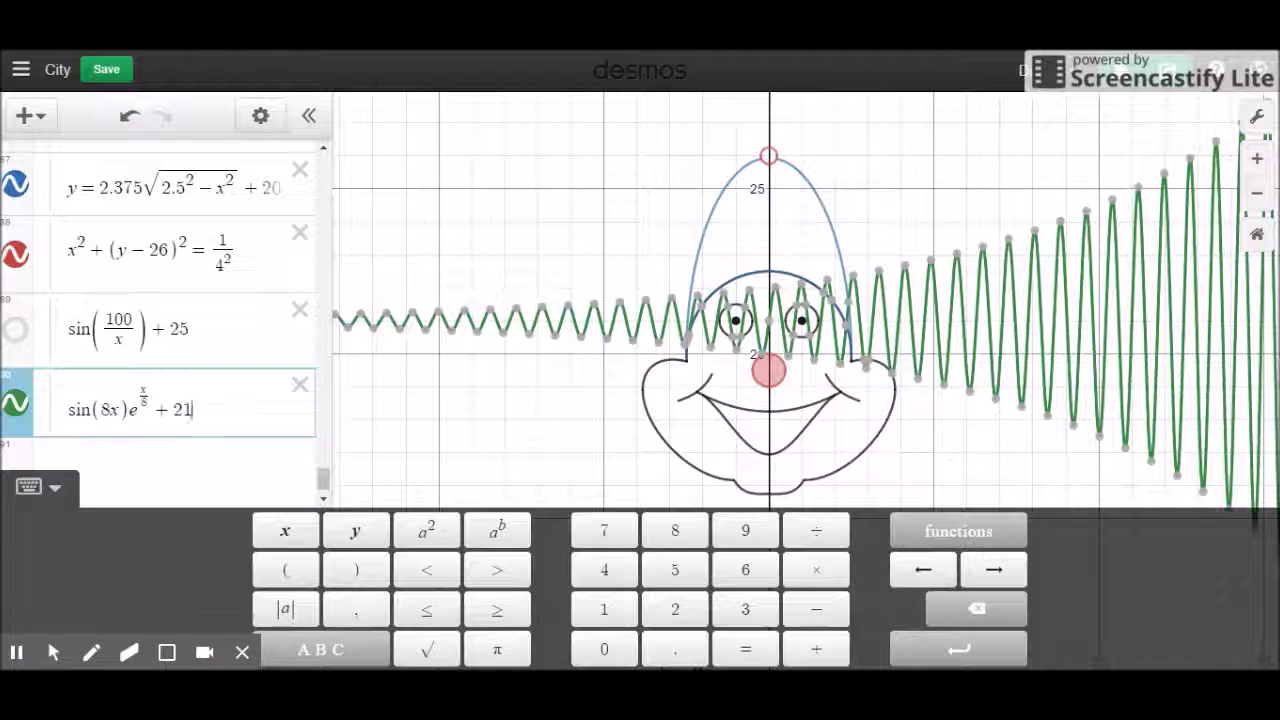
# Try replacing sin with the factor 0.25 in the green curve's expression, then restore sin(8x)e^(x/8) + 21.
pyautogui.click(67, 409)
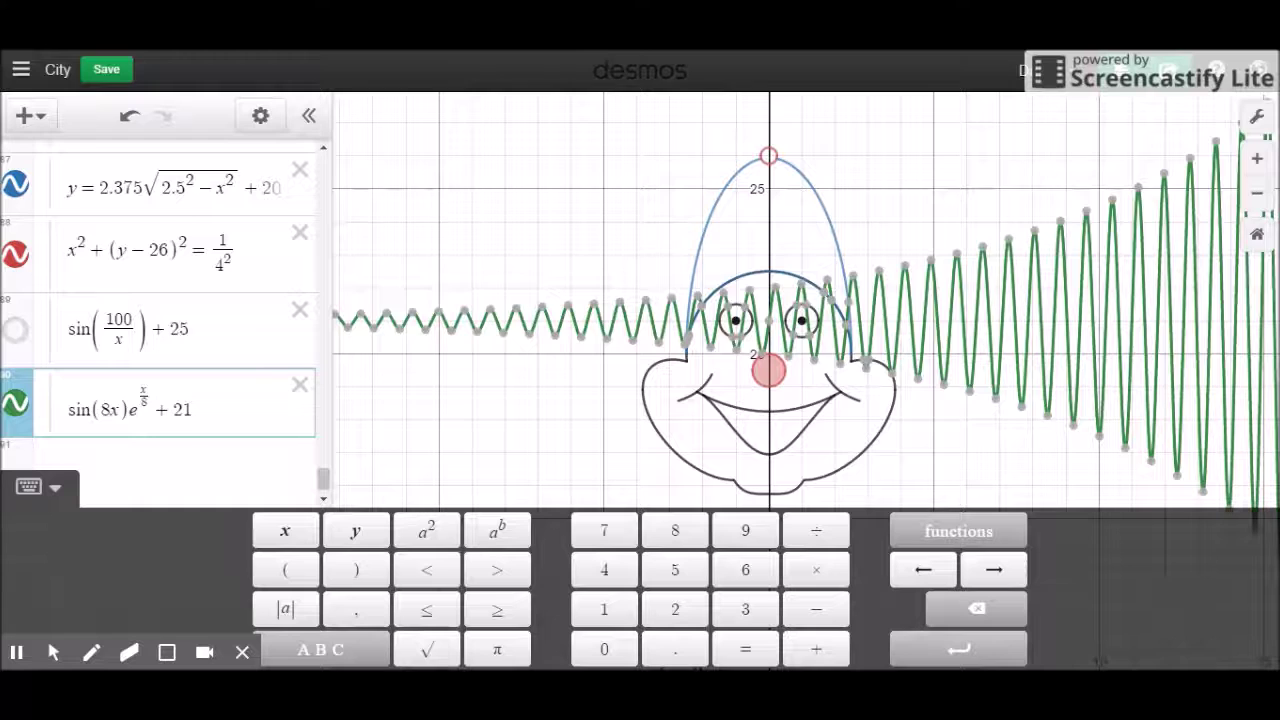
pyautogui.press('Delete')
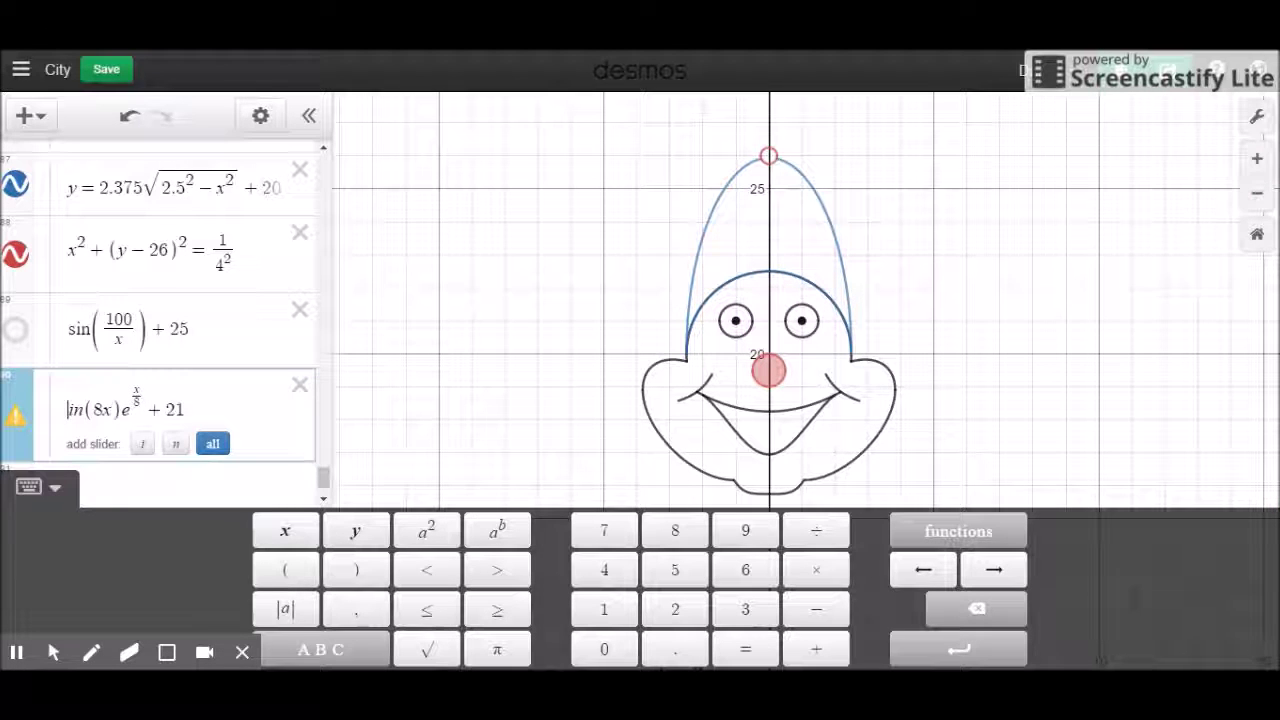
pyautogui.press('BackSpace')
pyautogui.press('BackSpace')
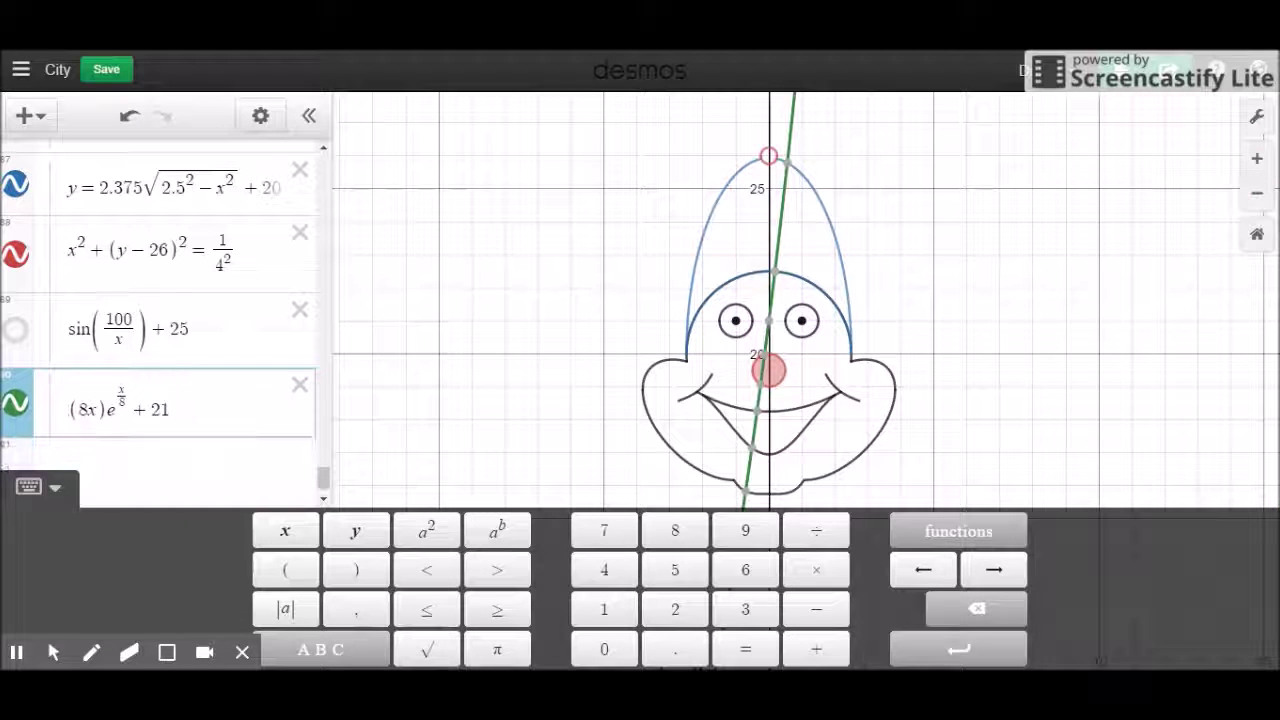
pyautogui.write('0.25')
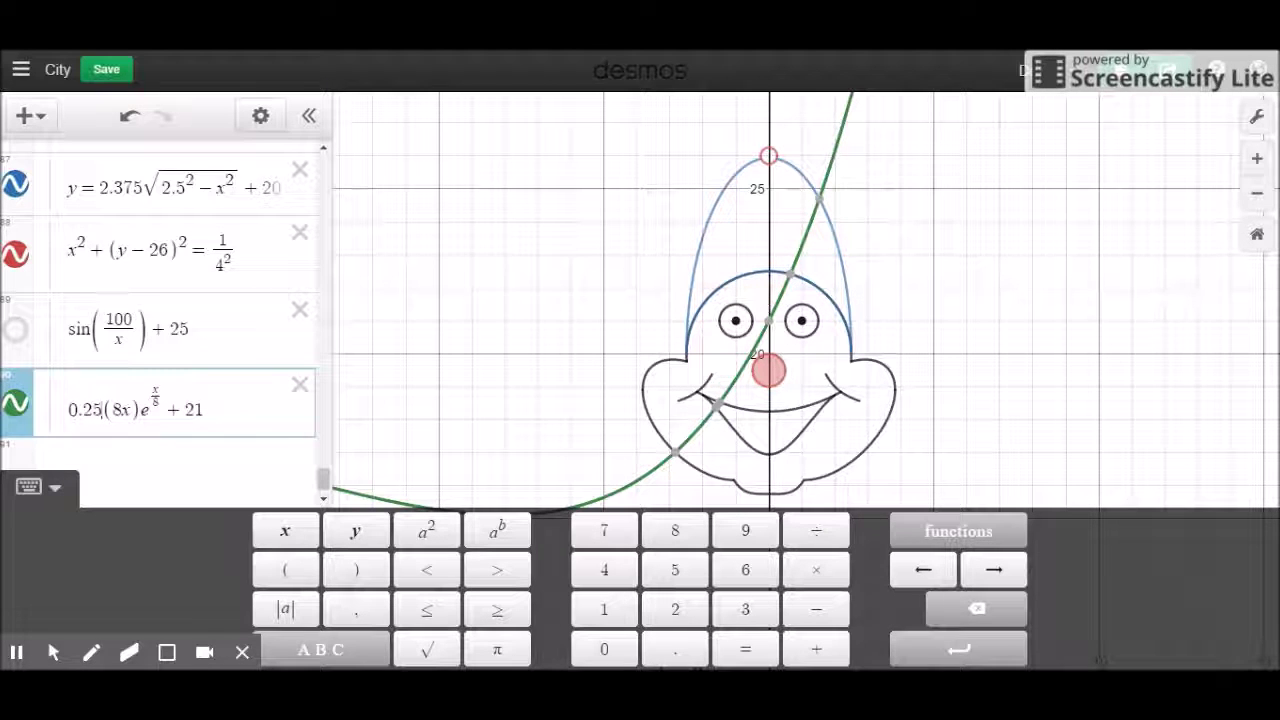
pyautogui.hotkey('ctrl', 'z')
pyautogui.hotkey('ctrl', 'z')
pyautogui.hotkey('ctrl', 'z')
pyautogui.hotkey('ctrl', 'z')
pyautogui.write('sin')
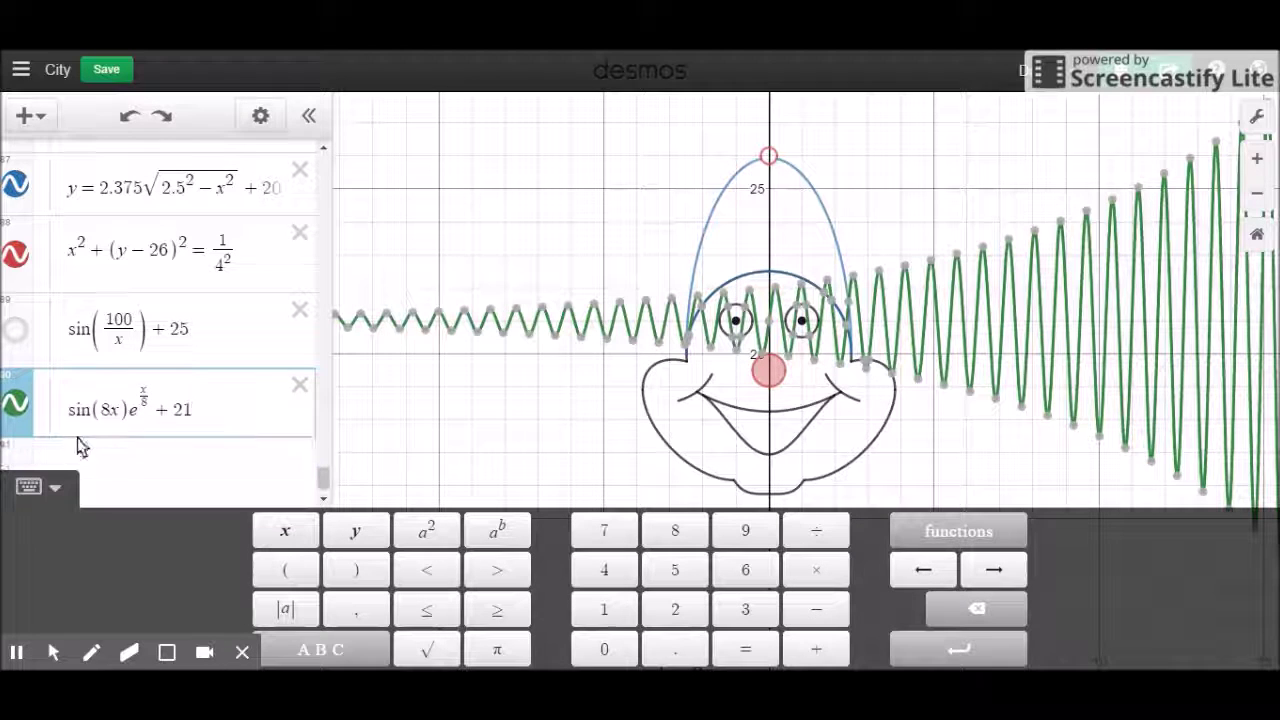
# Put the coefficient 0.5 in front of sin(8x)e^(x/8) + 21, then replace it with the fraction 1/2.
pyautogui.click(66, 420)
pyautogui.write('0.5')
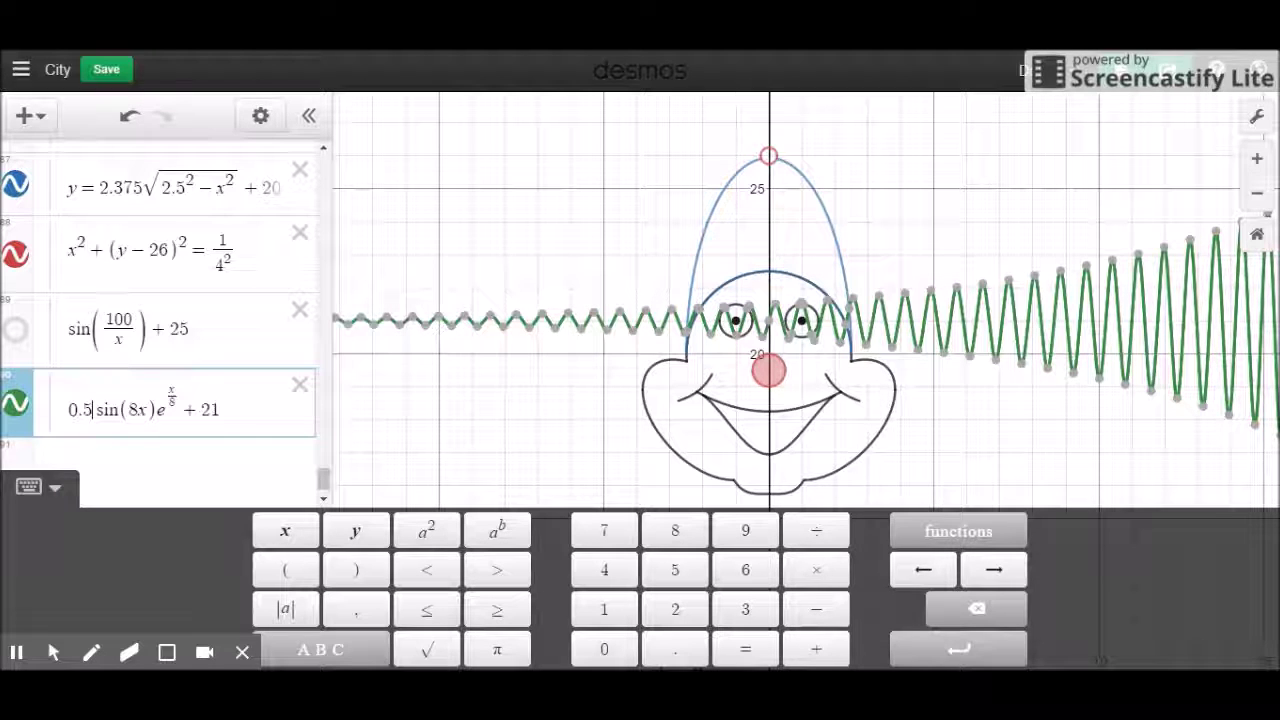
pyautogui.press('BackSpace')
pyautogui.press('BackSpace')
pyautogui.press('BackSpace')
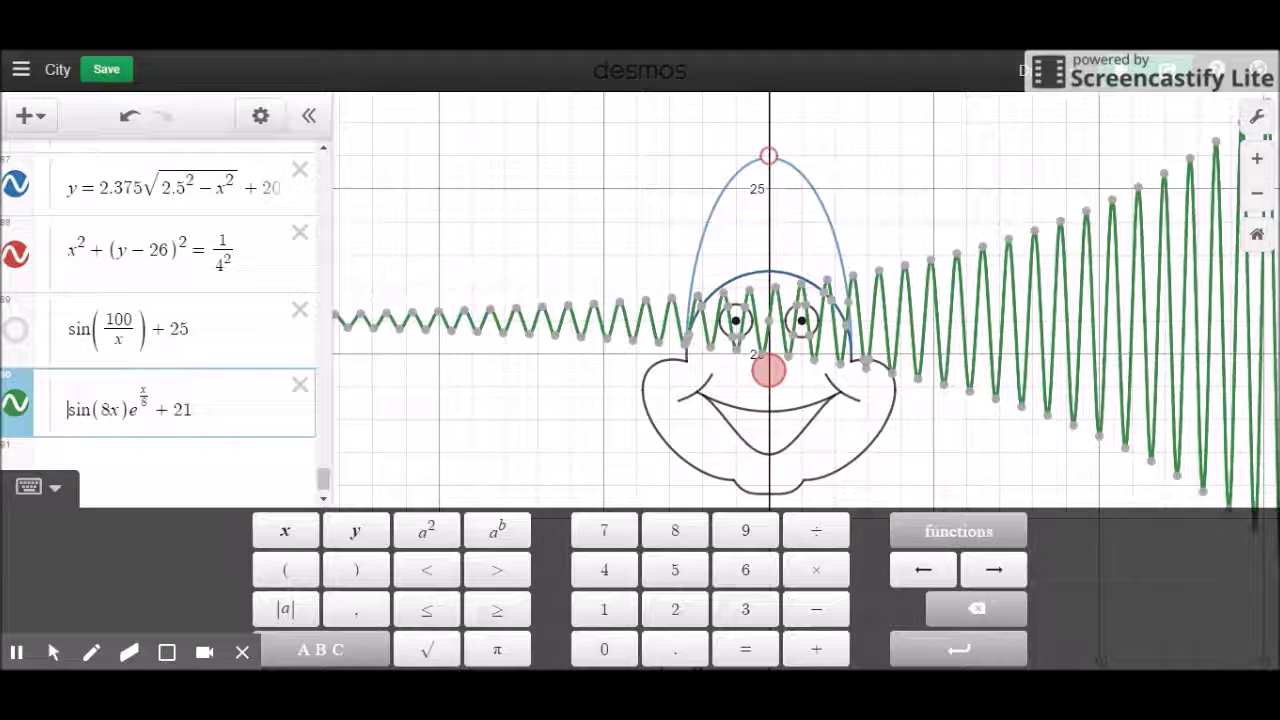
pyautogui.write('1/2')
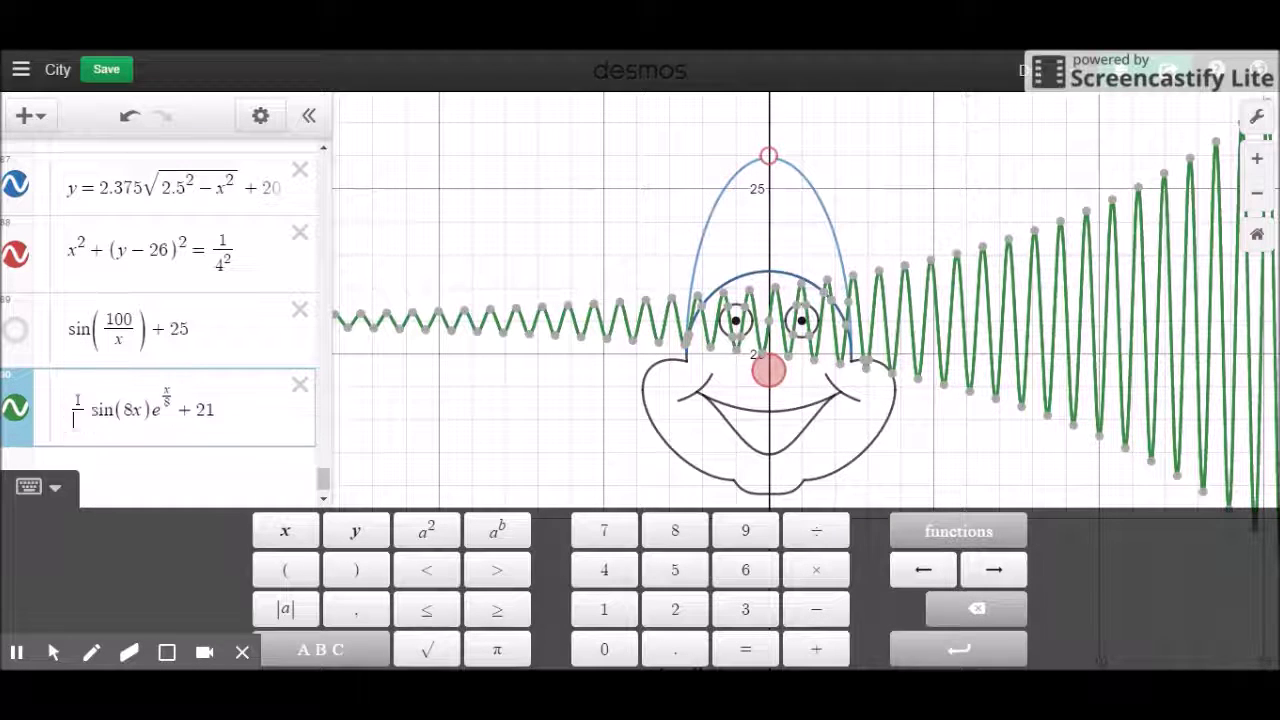
# Enclose x in parentheses in both the sine argument and the exponent's numerator of the green curve.
pyautogui.press('Right')
pyautogui.press('Right')
pyautogui.press('Right')
pyautogui.press('Right')
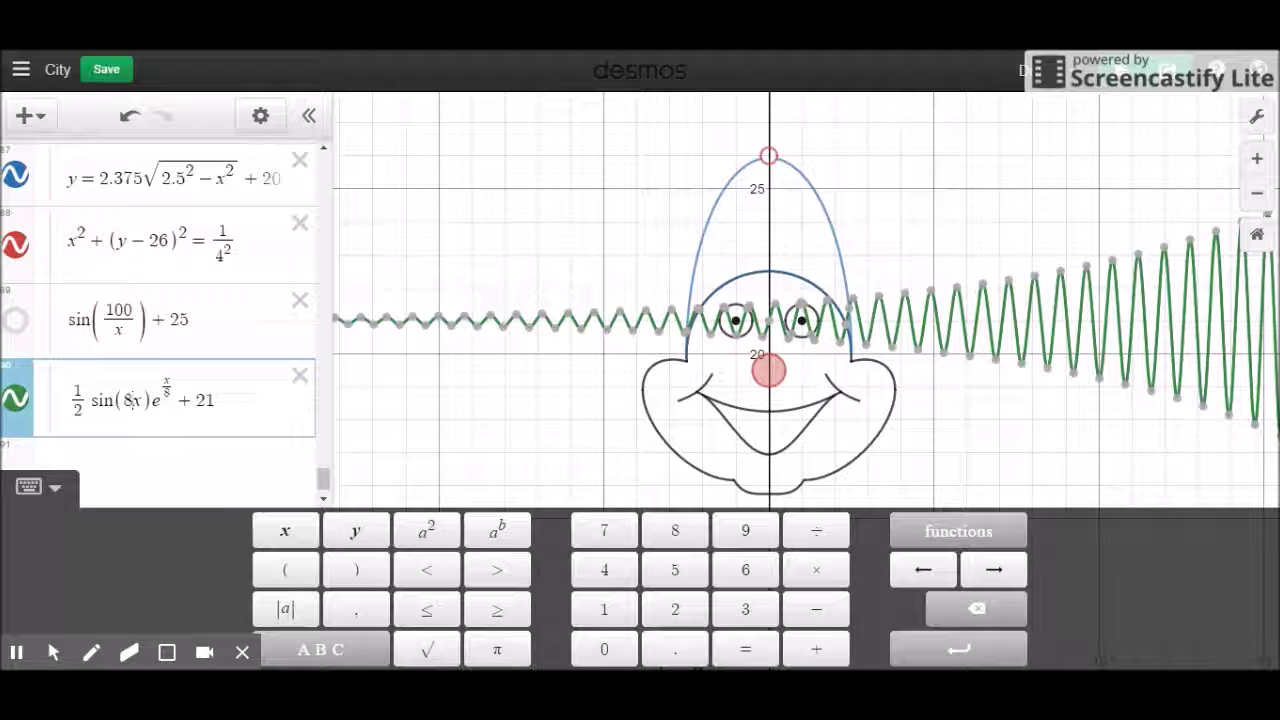
pyautogui.write('(x)')
pyautogui.press('Right')
pyautogui.press('Right')
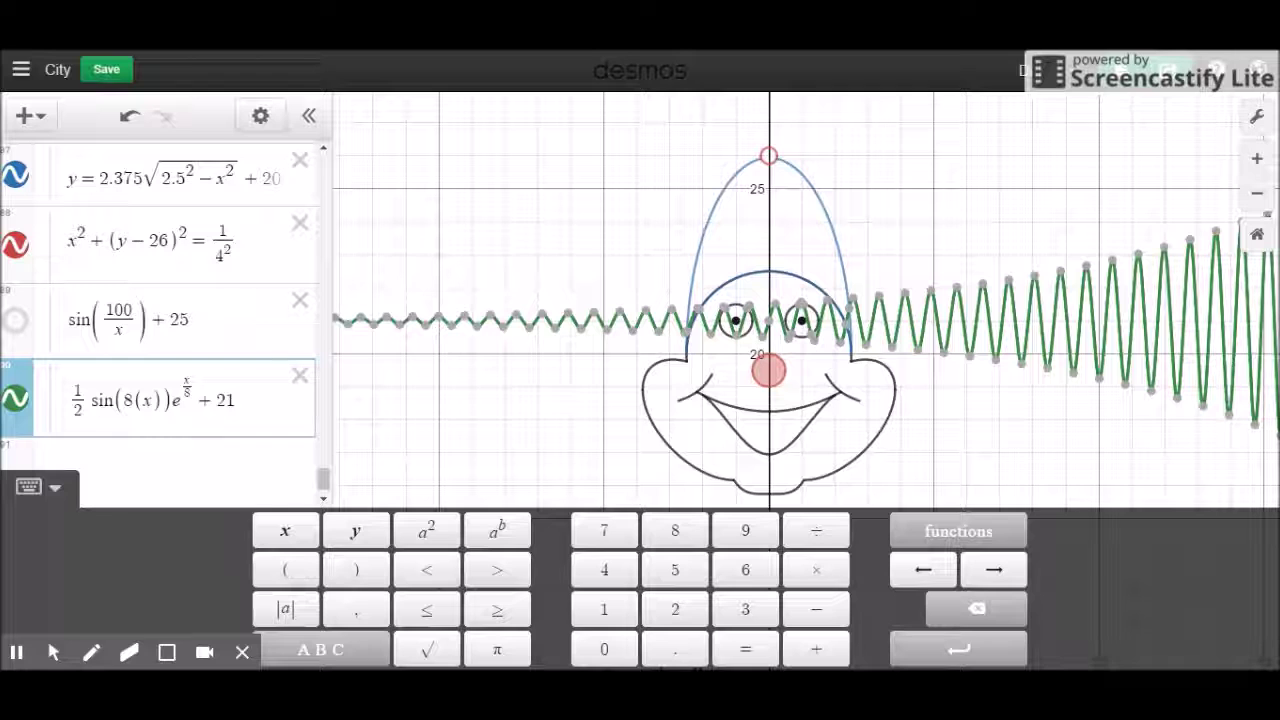
pyautogui.write('(')
pyautogui.press('BackSpace')
pyautogui.write('(')
# Subtract a from x inside both sets of parentheses, giving 8(x-a) in the sine and (x-a)/8 in the exponent.
pyautogui.press('Left')
pyautogui.press('Left')
pyautogui.press('Left')
pyautogui.press('Left')
pyautogui.press('Left')
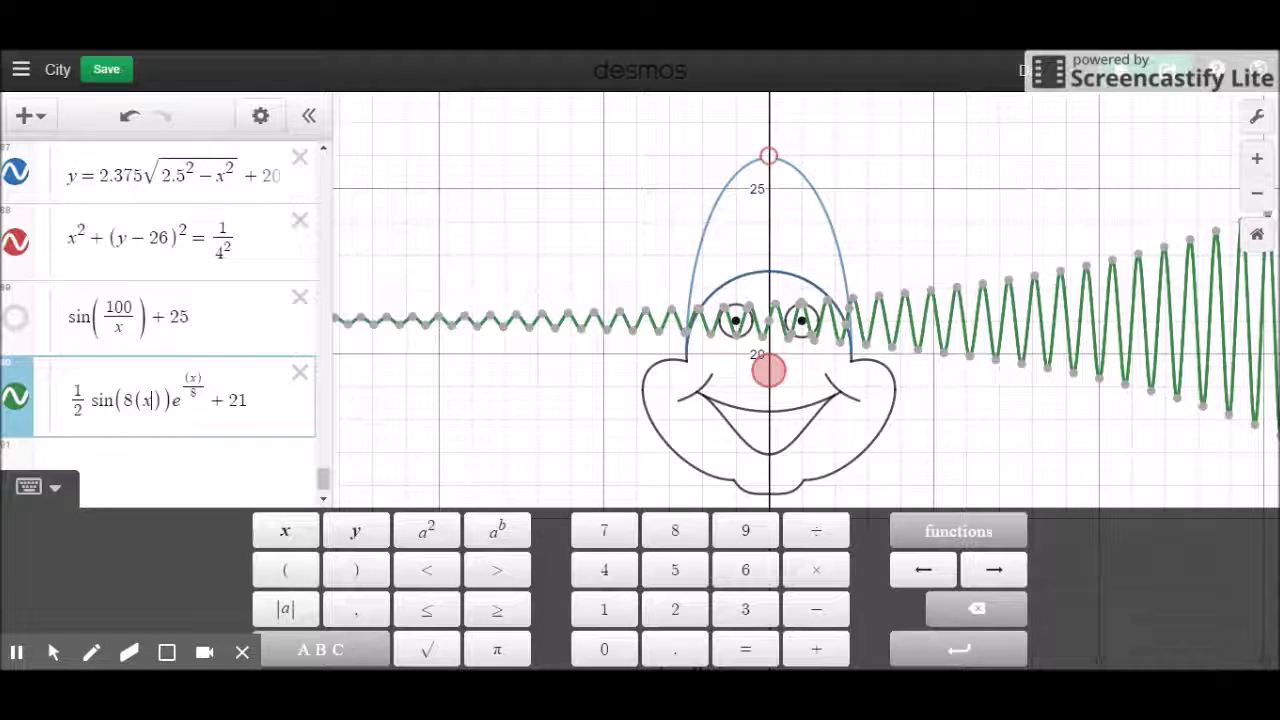
pyautogui.write('-a')
pyautogui.press('Right')
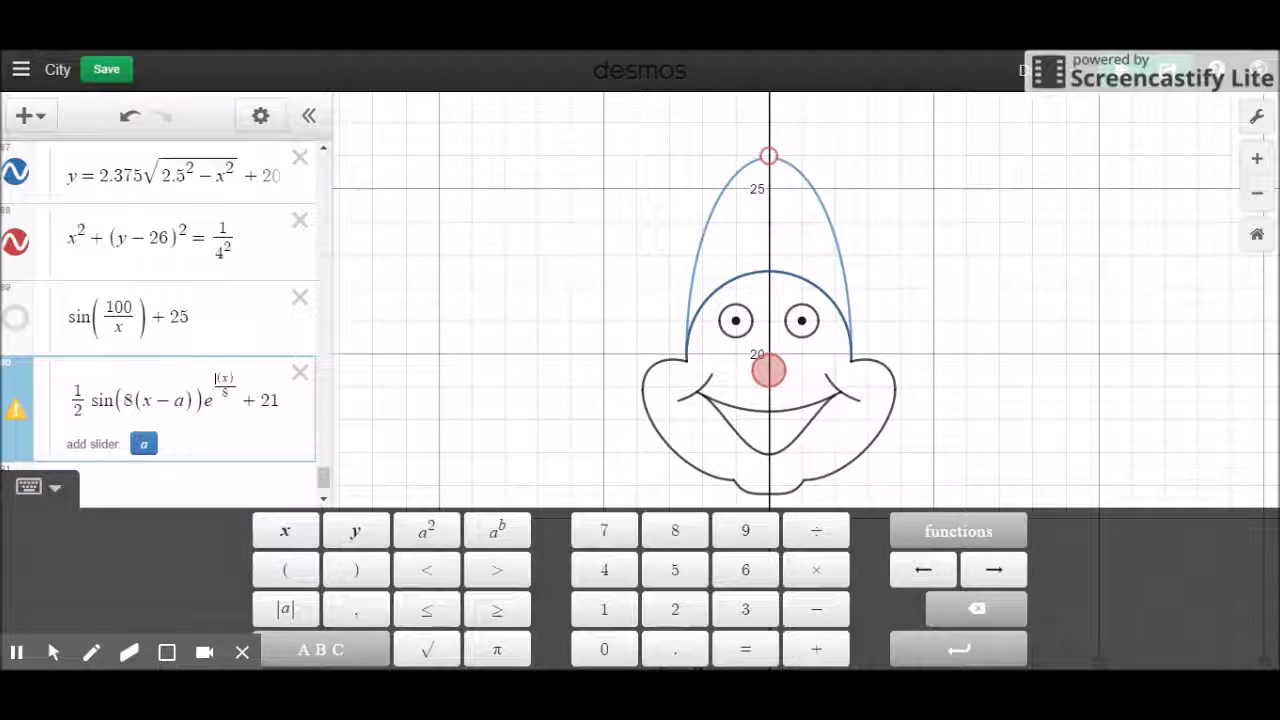
pyautogui.write('-a')
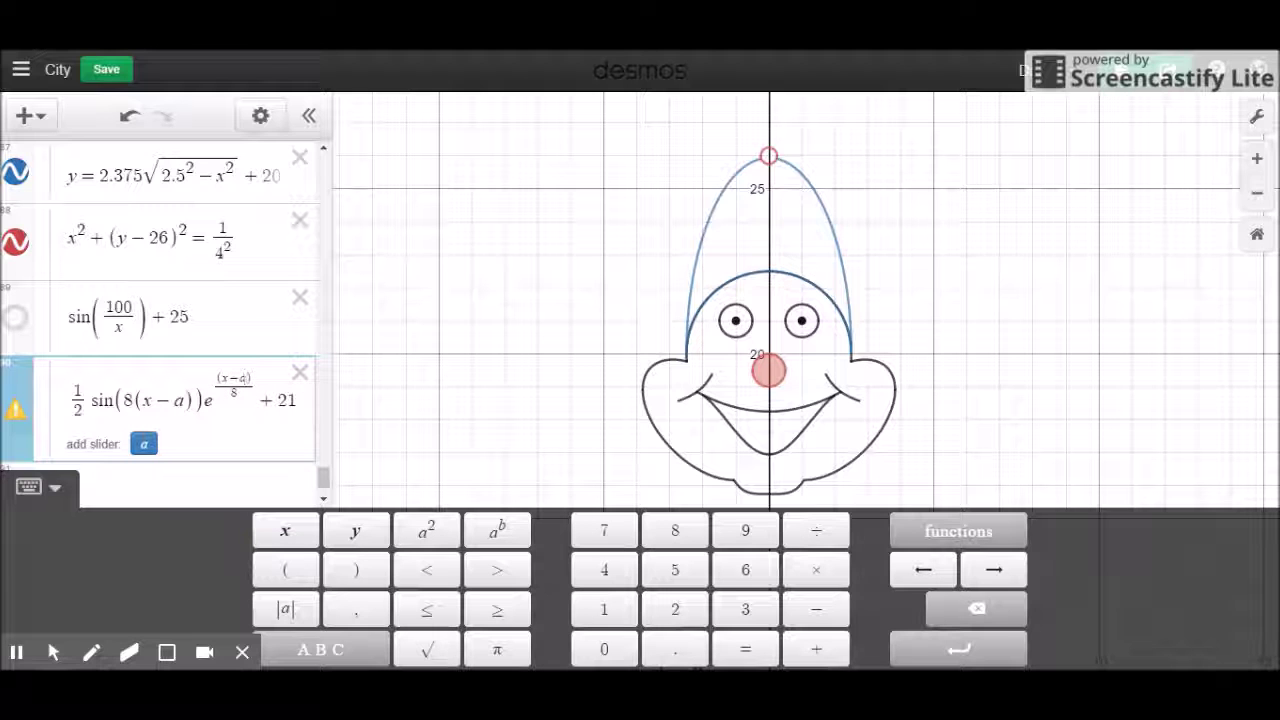
# Add a slider for a and set its value to -10.
pyautogui.click(144, 444)
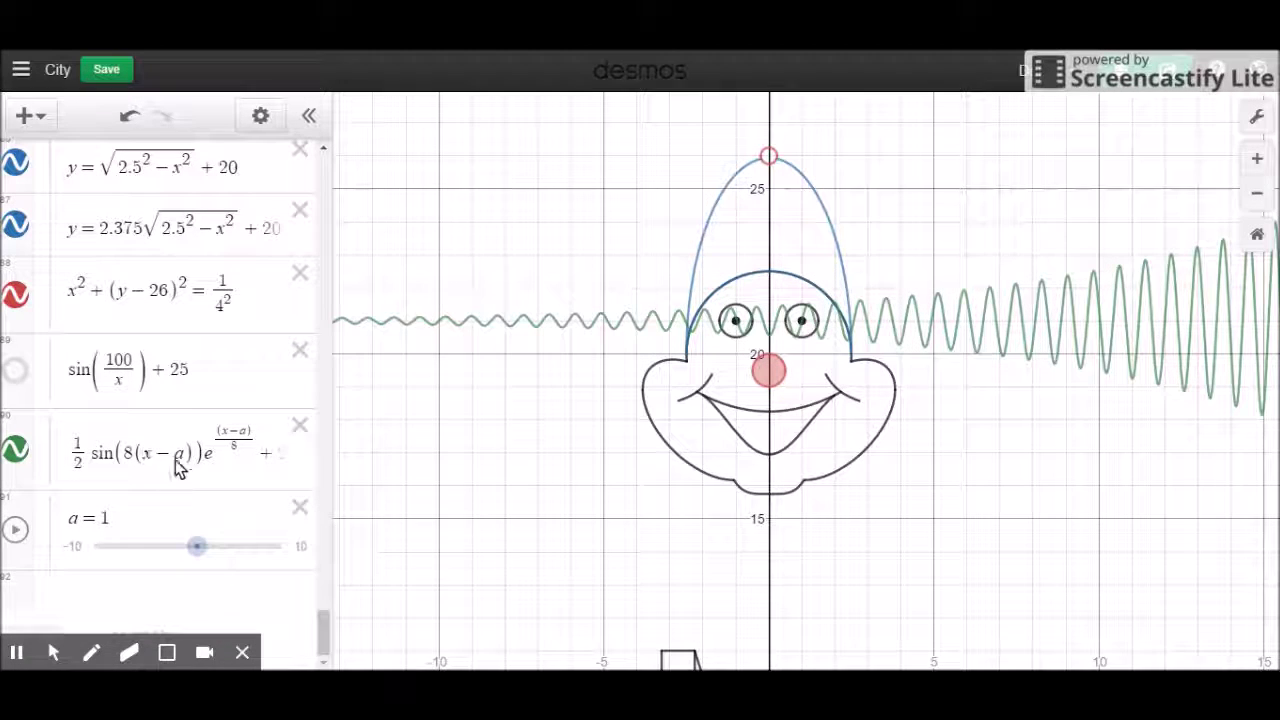
pyautogui.click(120, 523)
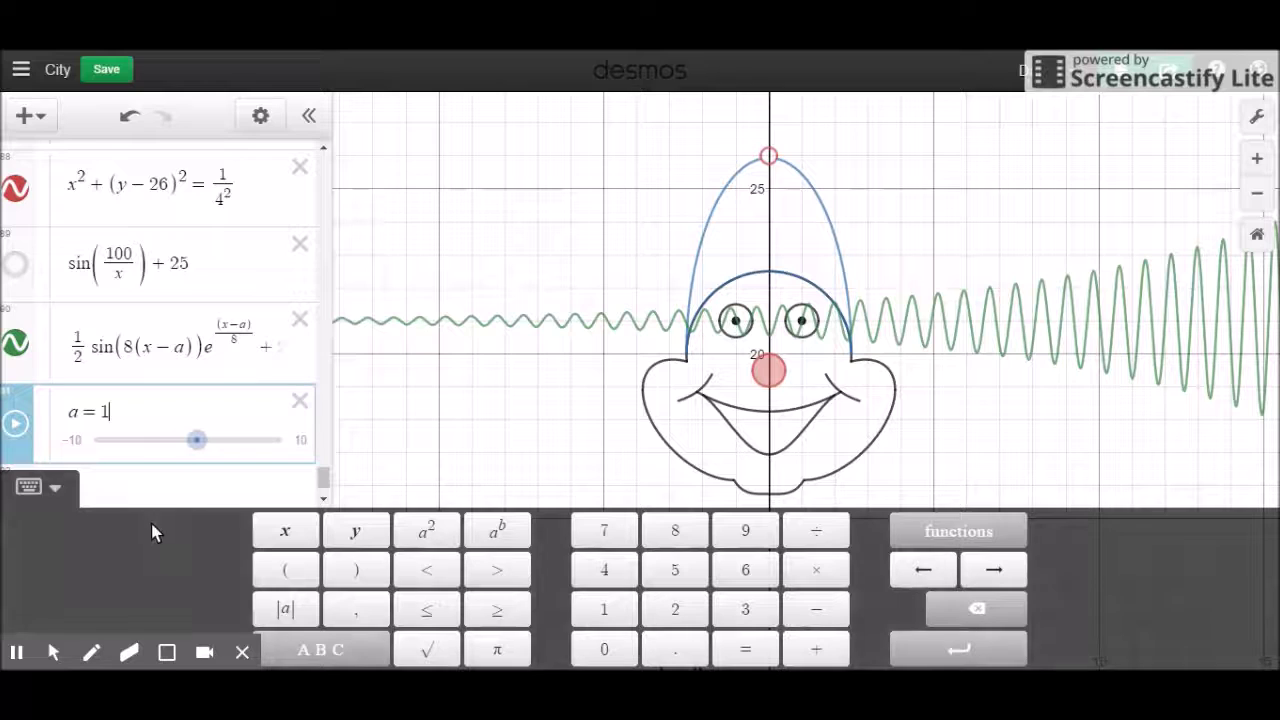
pyautogui.moveTo(191, 449); pyautogui.dragTo(67, 438)
pyautogui.click(144, 519)
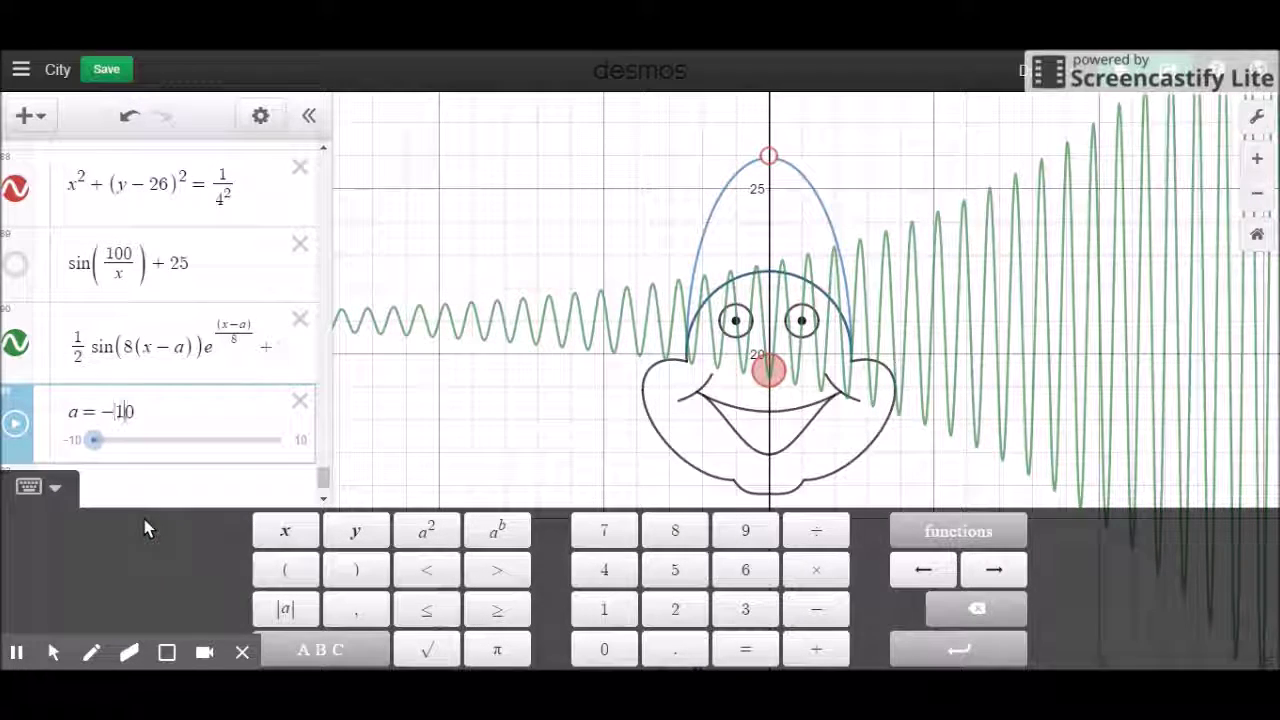
# Set a to -20 to extend the slider's range, then return its value to -10.
pyautogui.press('BackSpace')
pyautogui.write('2')
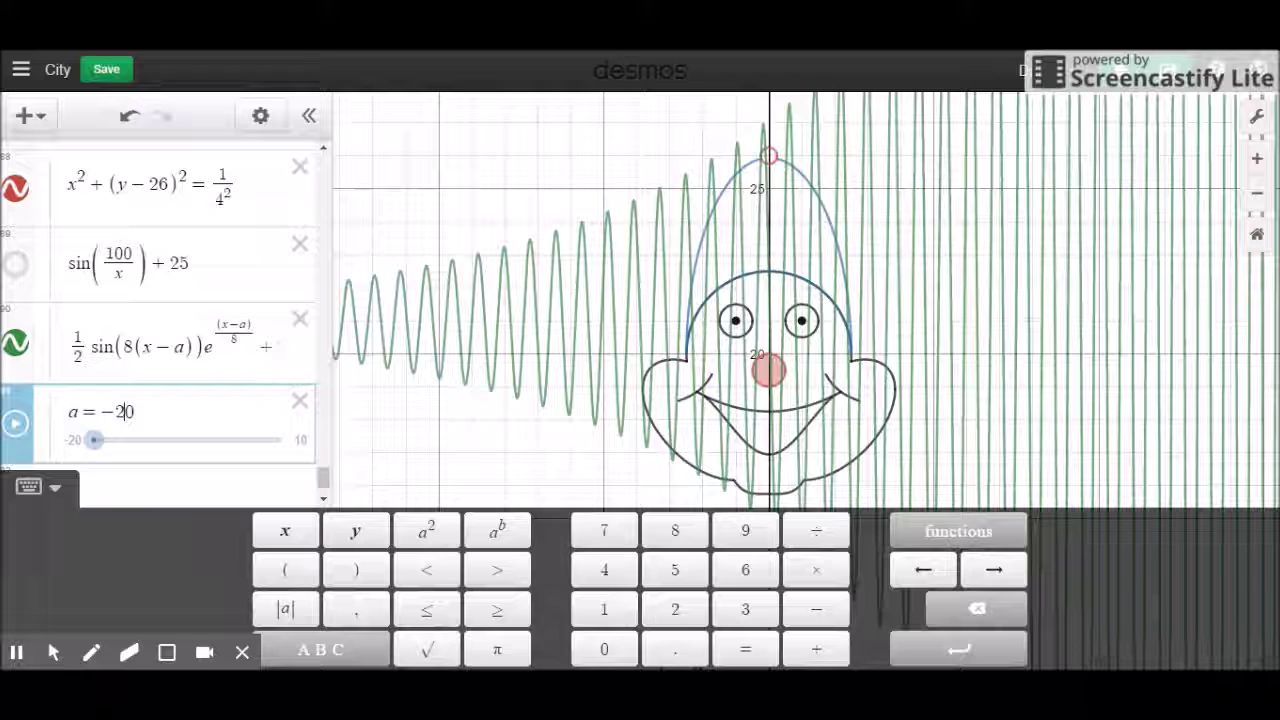
pyautogui.press('BackSpace')
pyautogui.write('1')
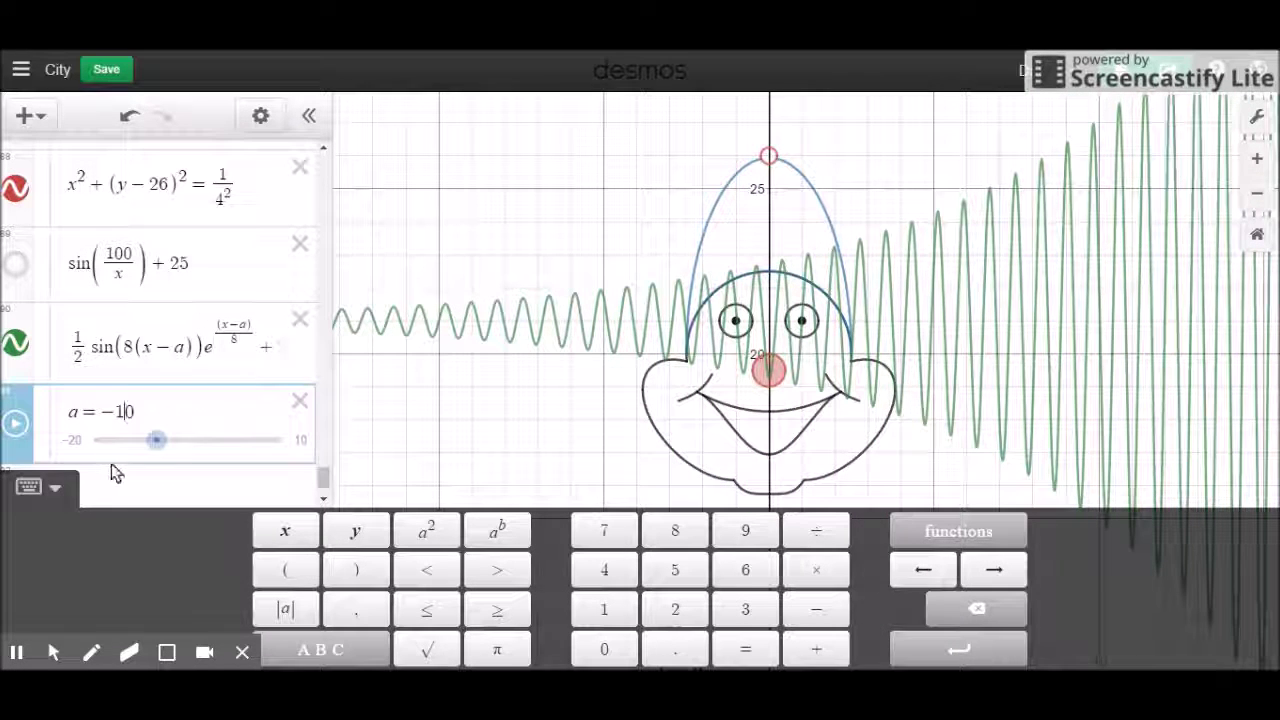
# Change the fraction in front of the green sine curve to 1/4.
pyautogui.click(85, 366)
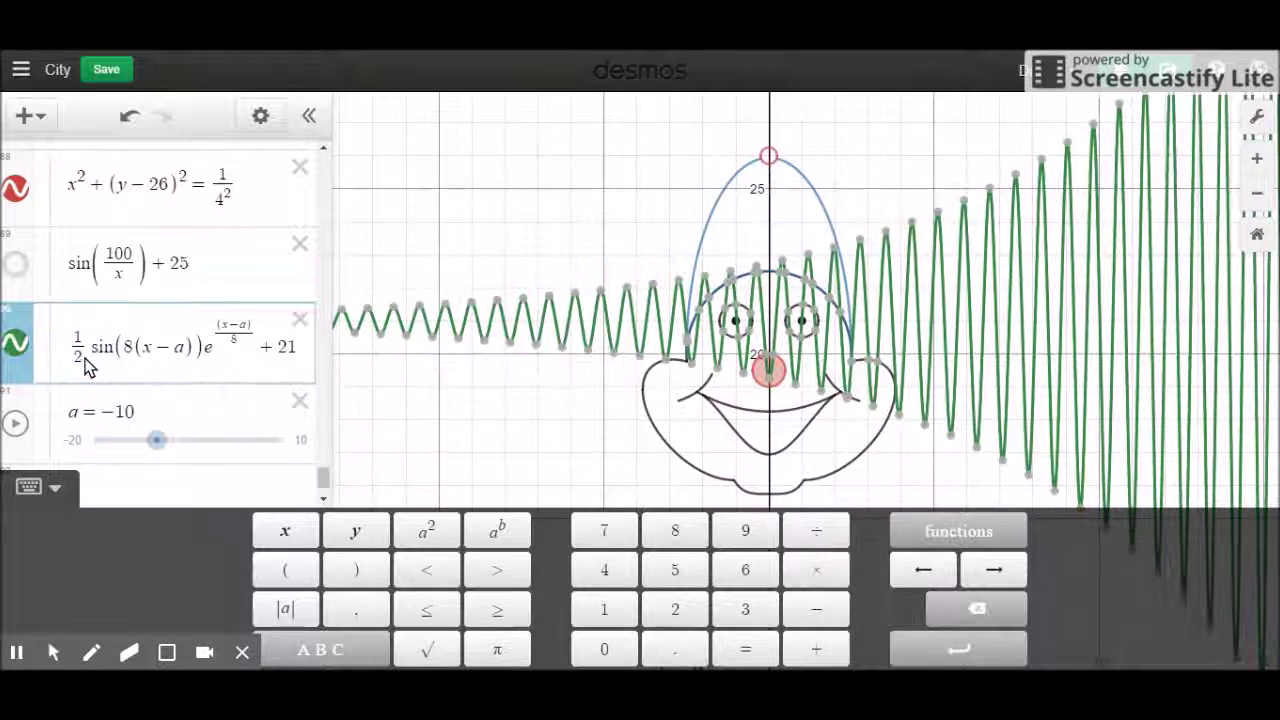
pyautogui.press('BackSpace')
pyautogui.write('4')
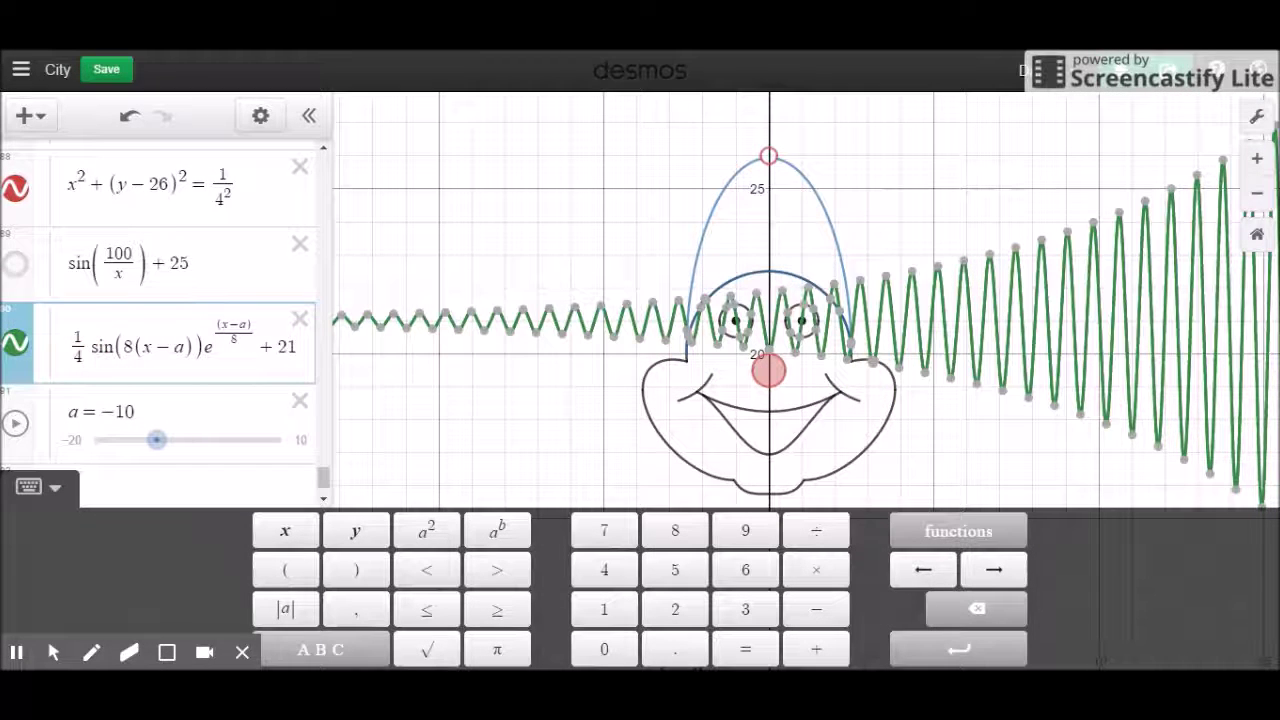
# Move the slider for a to -14.2.
pyautogui.click(156, 441)
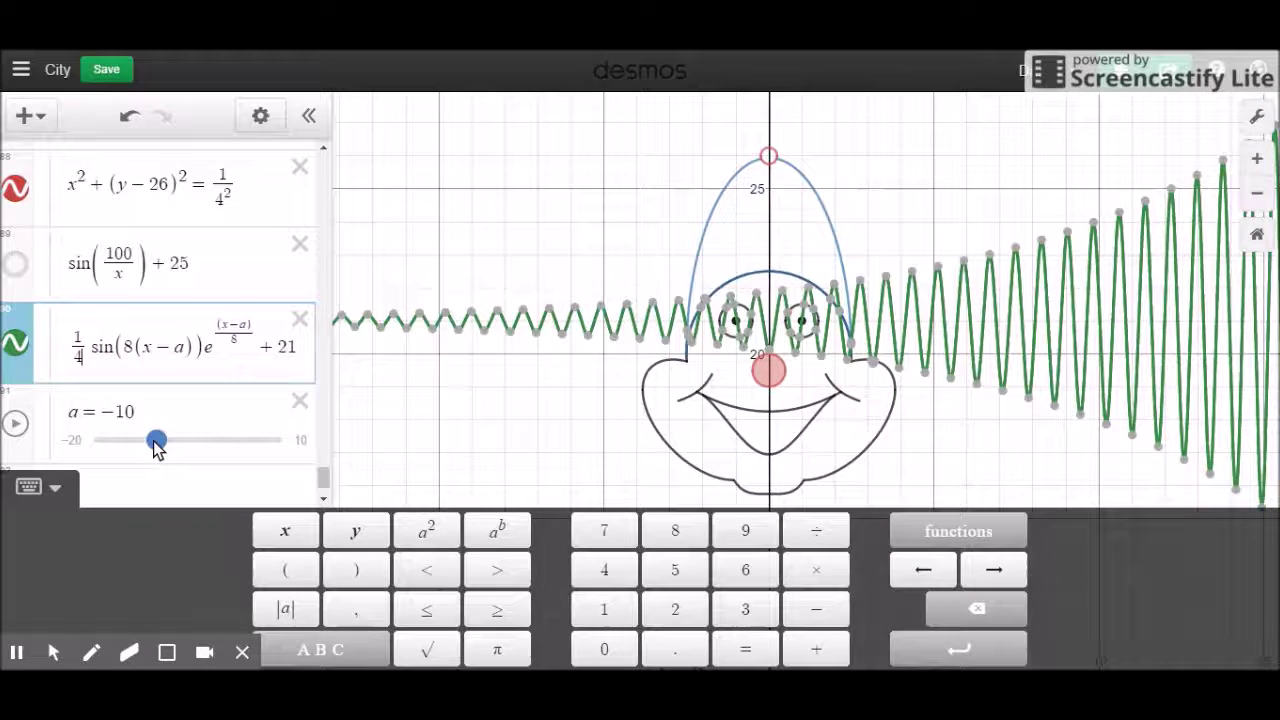
pyautogui.moveTo(156, 441); pyautogui.dragTo(131, 440)
pyautogui.scroll(1, 128, 445)
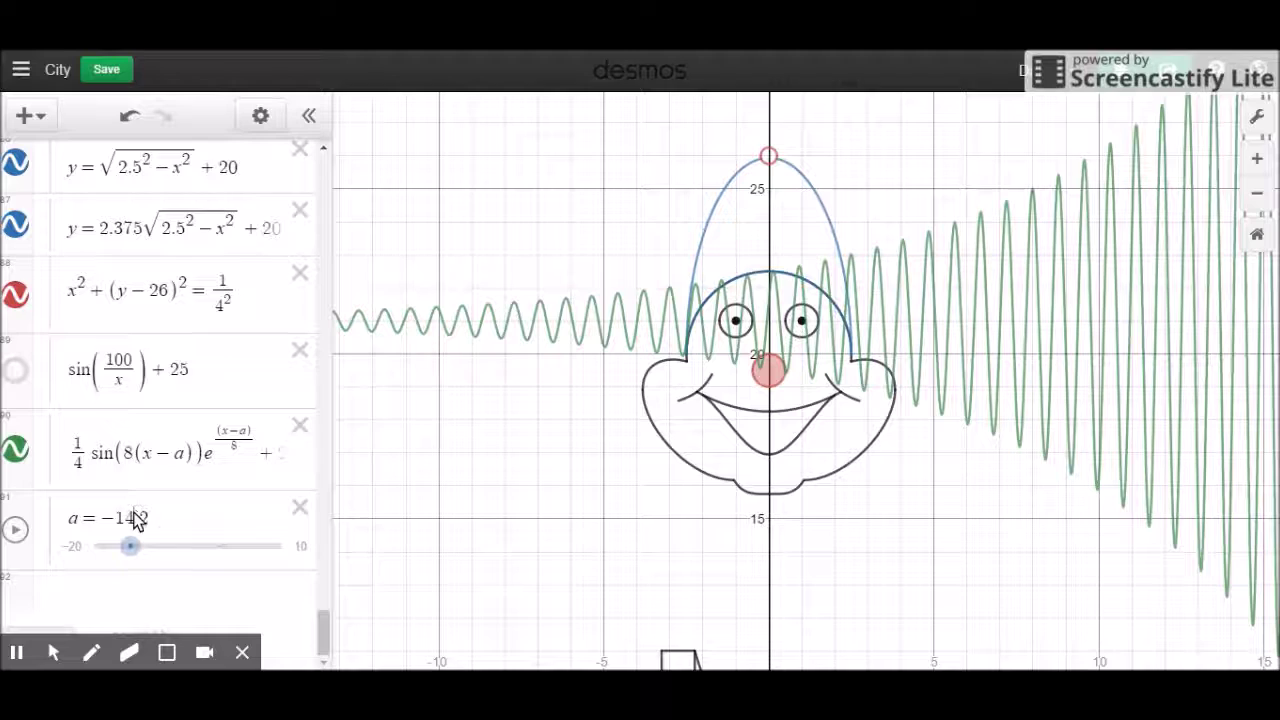
pyautogui.click(131, 517)
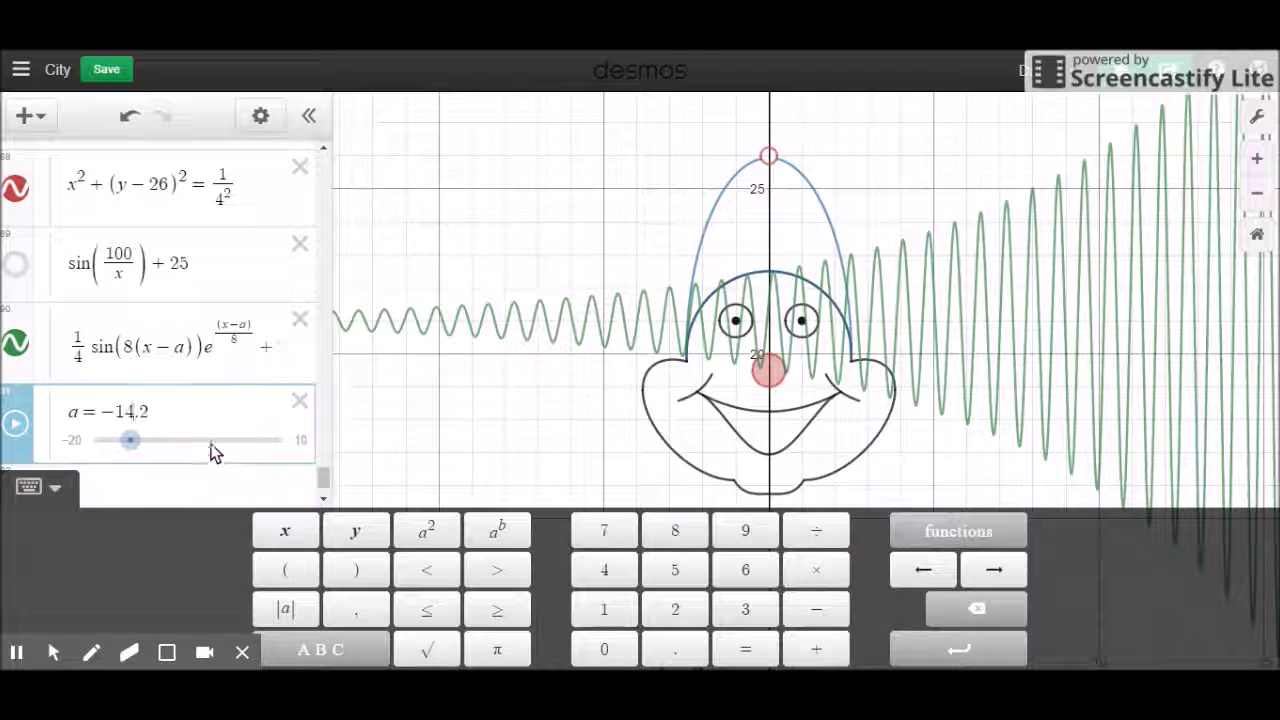
# Set the exponent's denominator to 6 and try 1/2 and then 1/8 as the green curve's leading fraction.
pyautogui.click(226, 347)
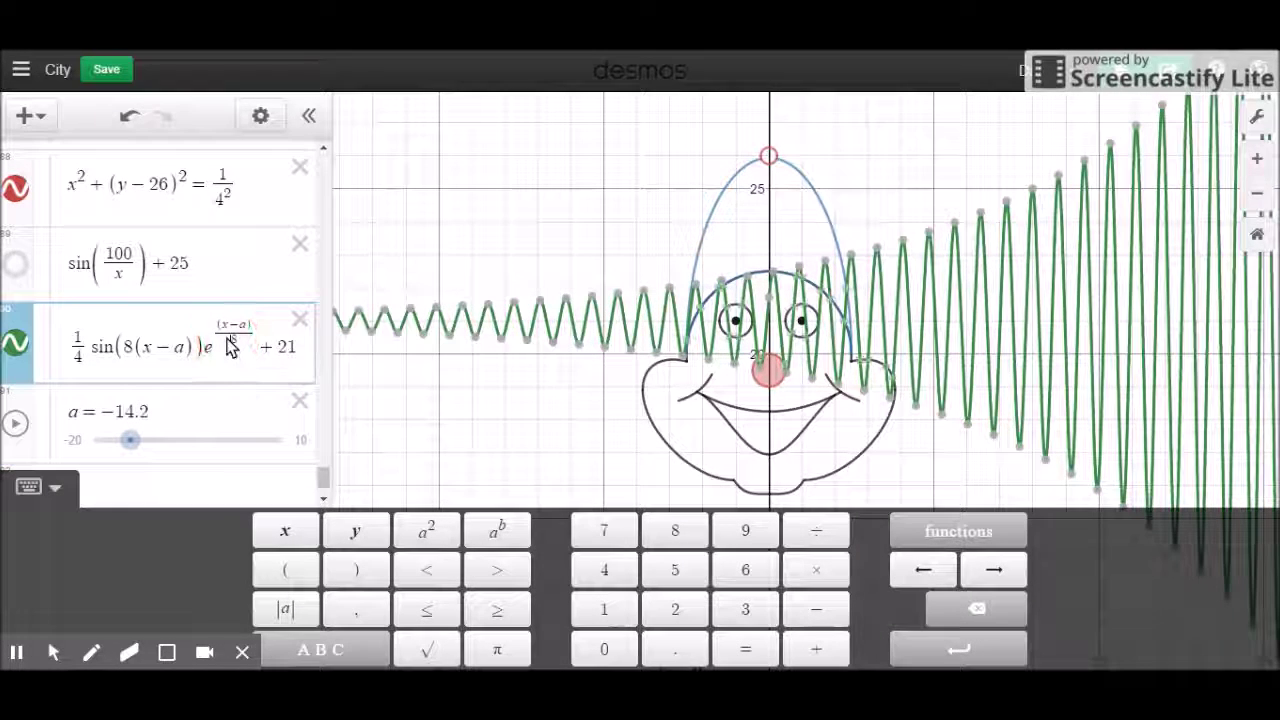
pyautogui.write('6')
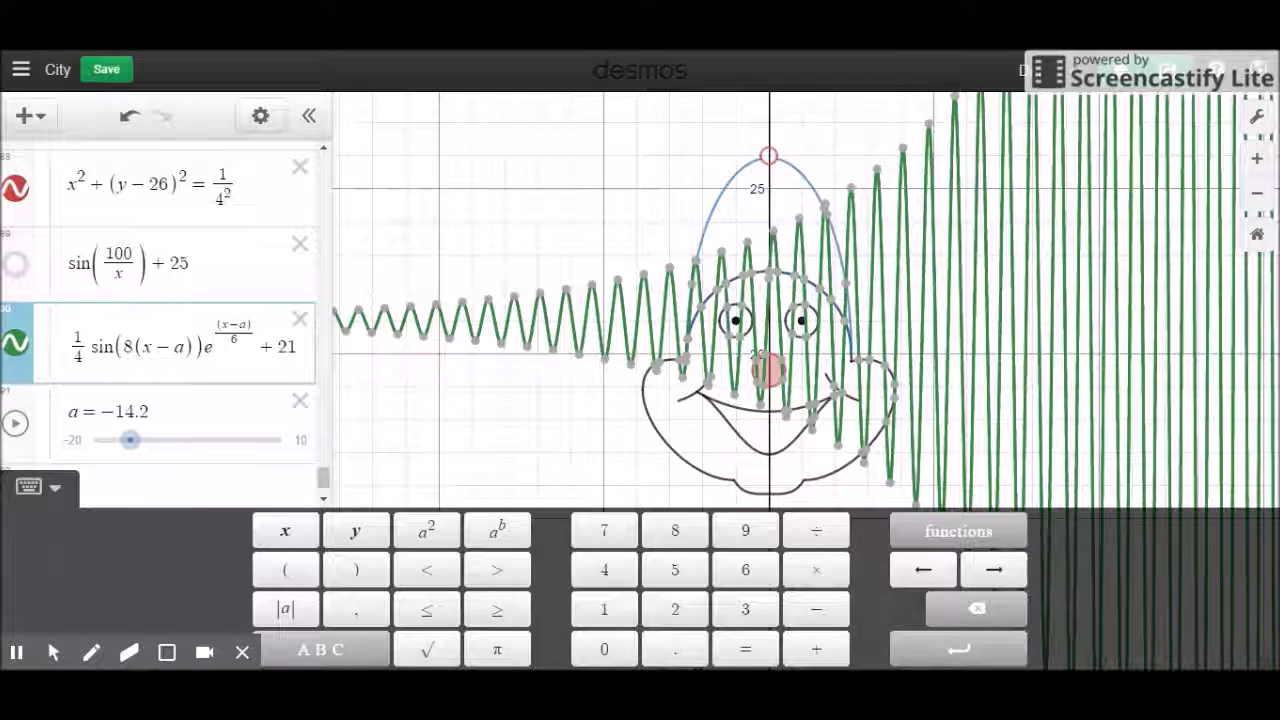
pyautogui.click(90, 350)
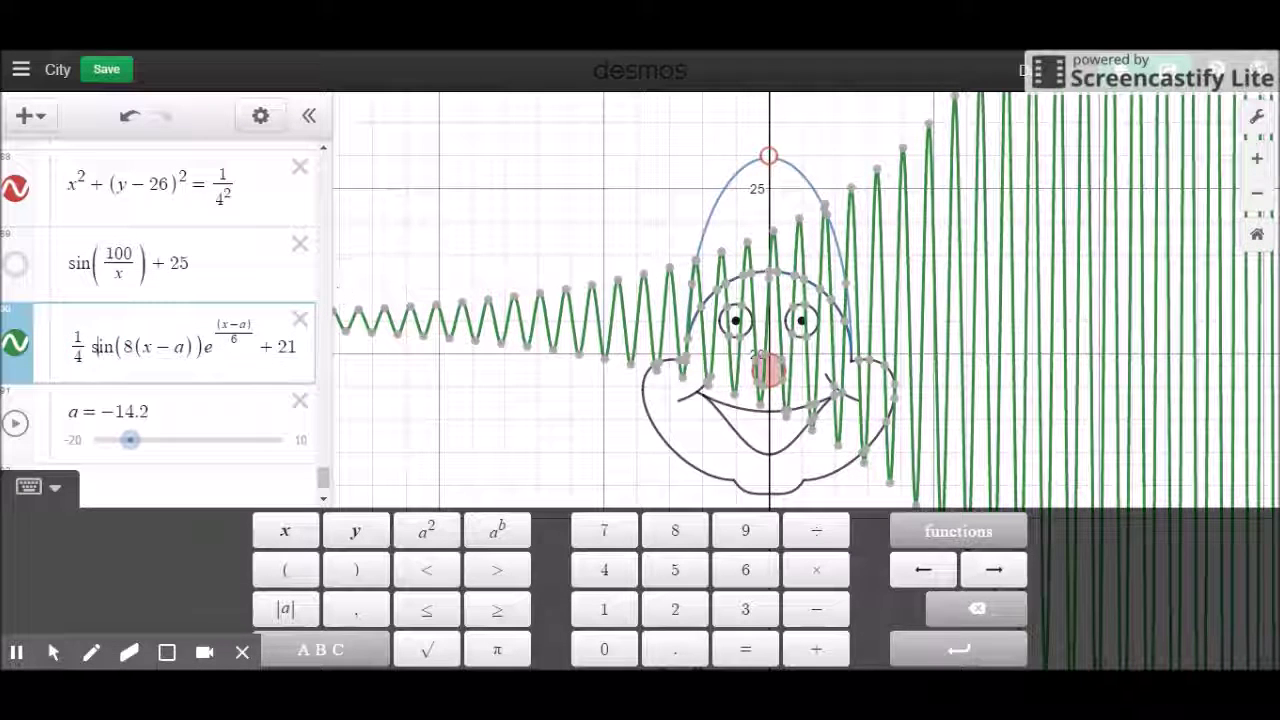
pyautogui.click(80, 356)
pyautogui.press('BackSpace')
pyautogui.write('2')
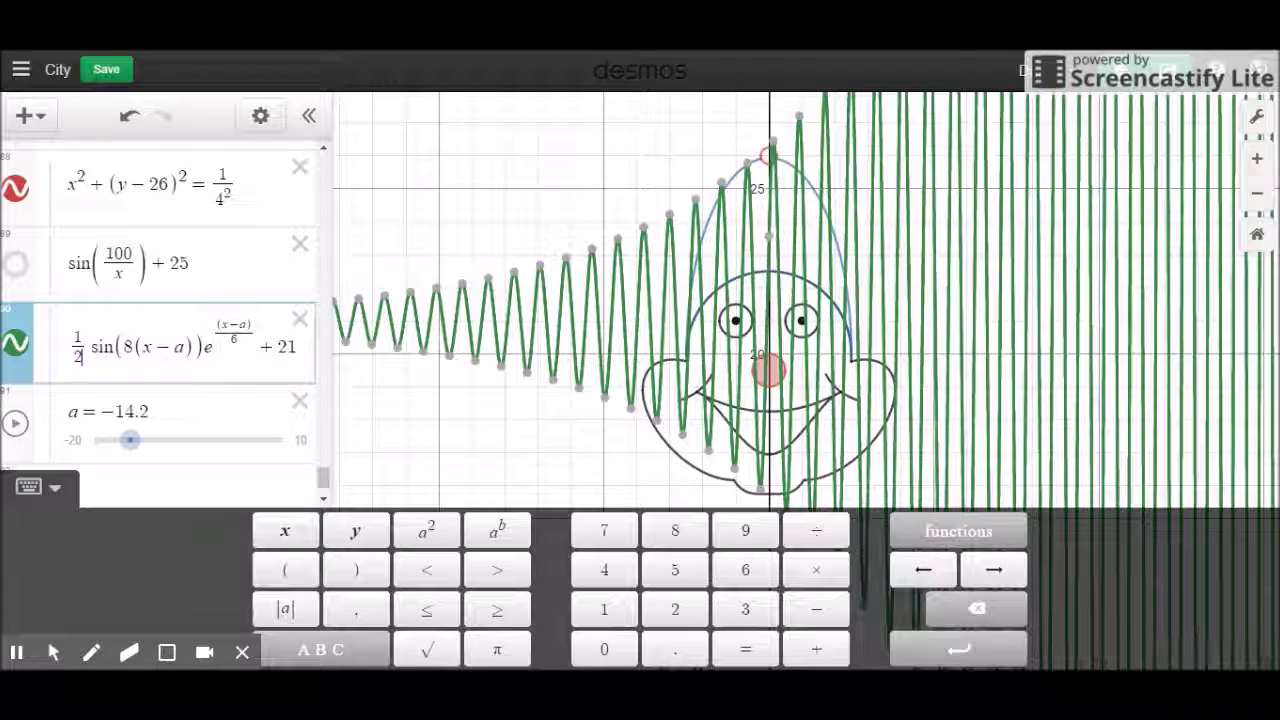
pyautogui.press('BackSpace')
pyautogui.write('8')
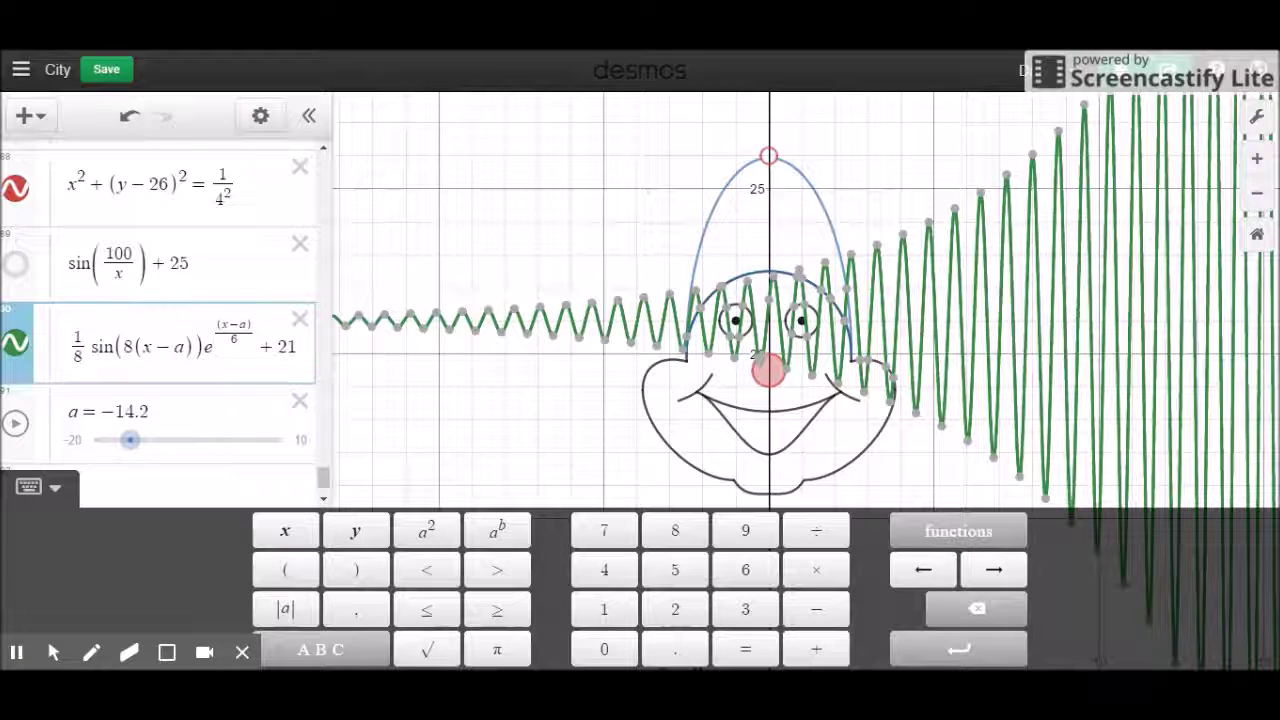
# Try 2 as the denominator of the green curve's exponent, then replace it with 4.
pyautogui.click(242, 343)
pyautogui.press('BackSpace')
pyautogui.write('2')
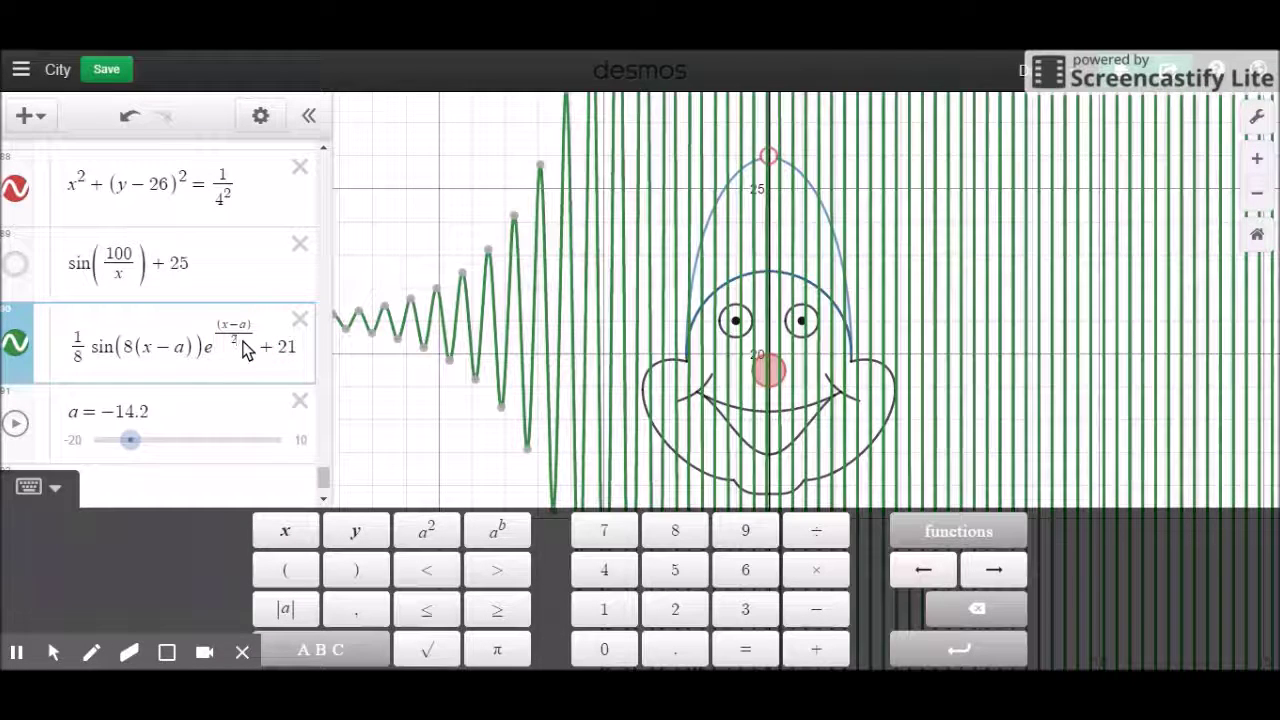
pyautogui.press('BackSpace')
pyautogui.write('4')
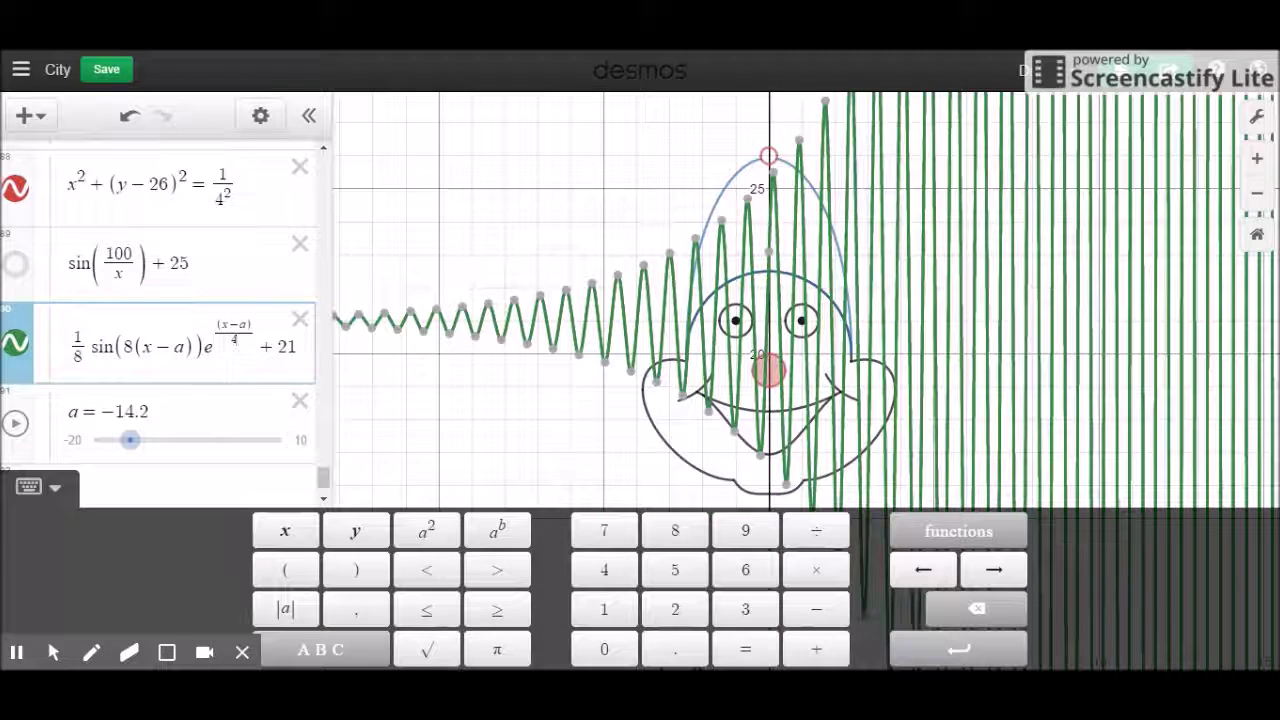
# Set the green curve's leading fraction to 1/16 and move the slider for a to -10.5.
pyautogui.click(91, 362)
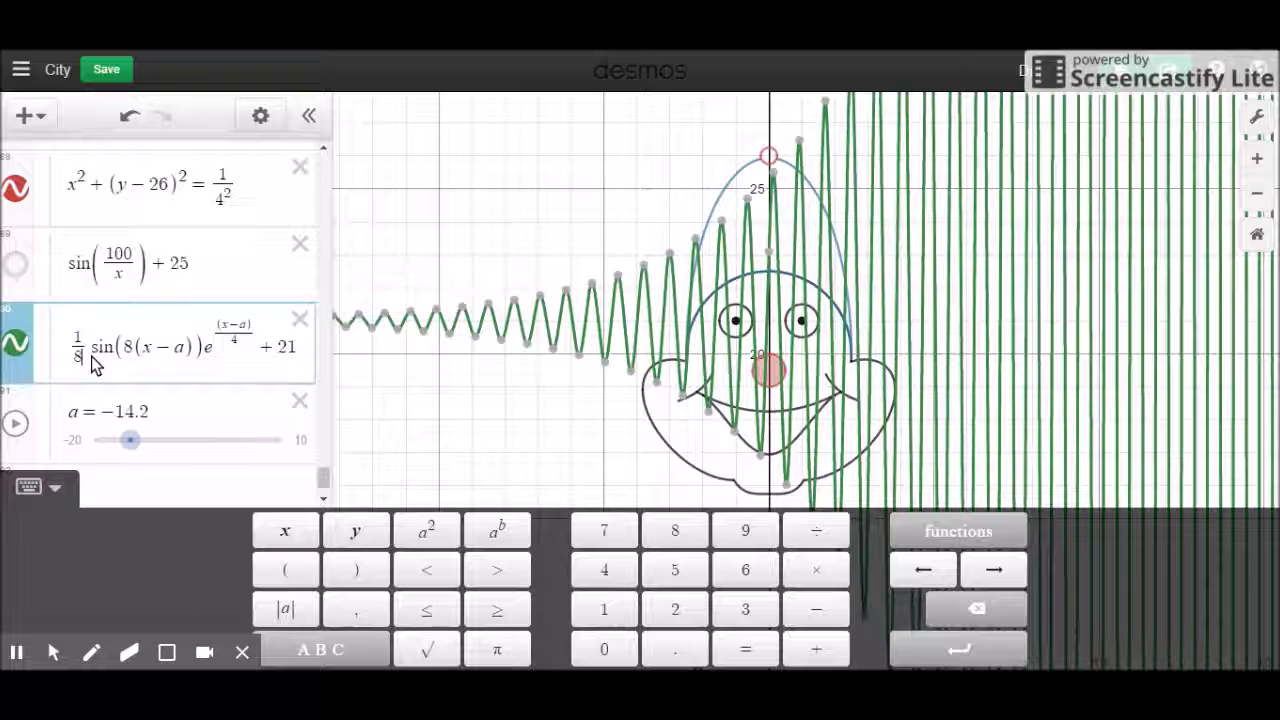
pyautogui.press('BackSpace')
pyautogui.write('16')
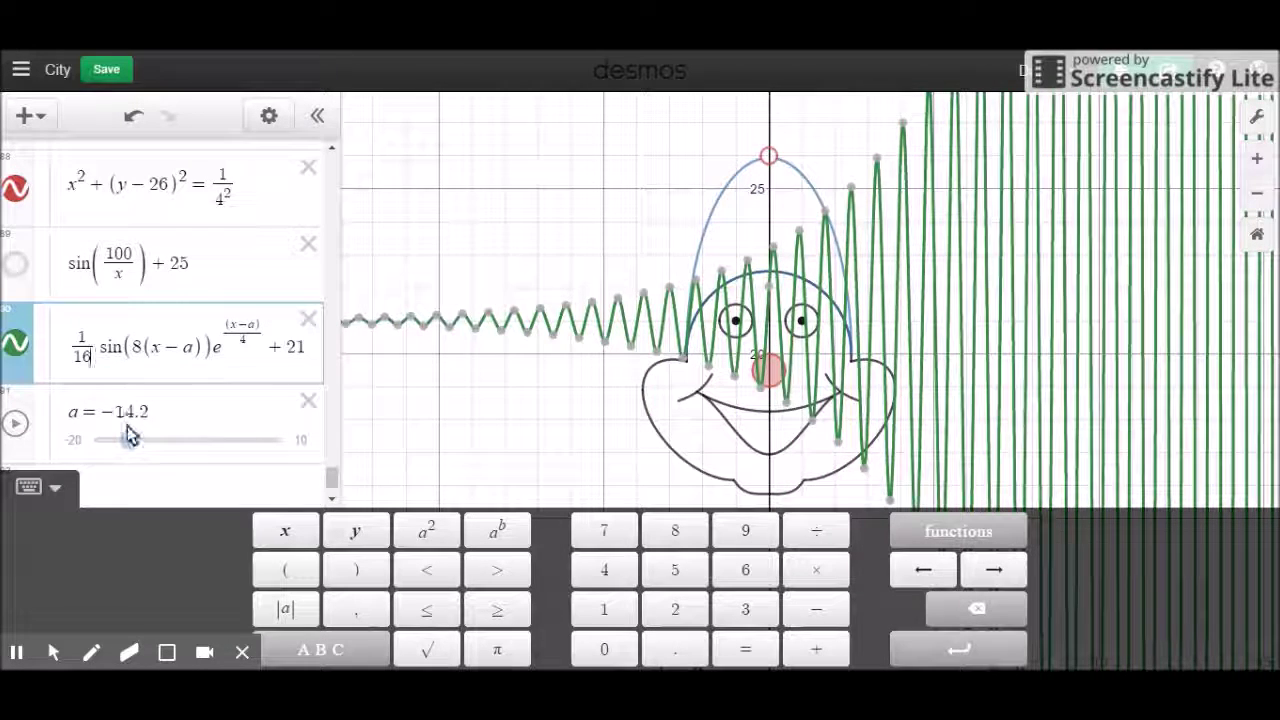
pyautogui.moveTo(130, 443); pyautogui.dragTo(153, 440)
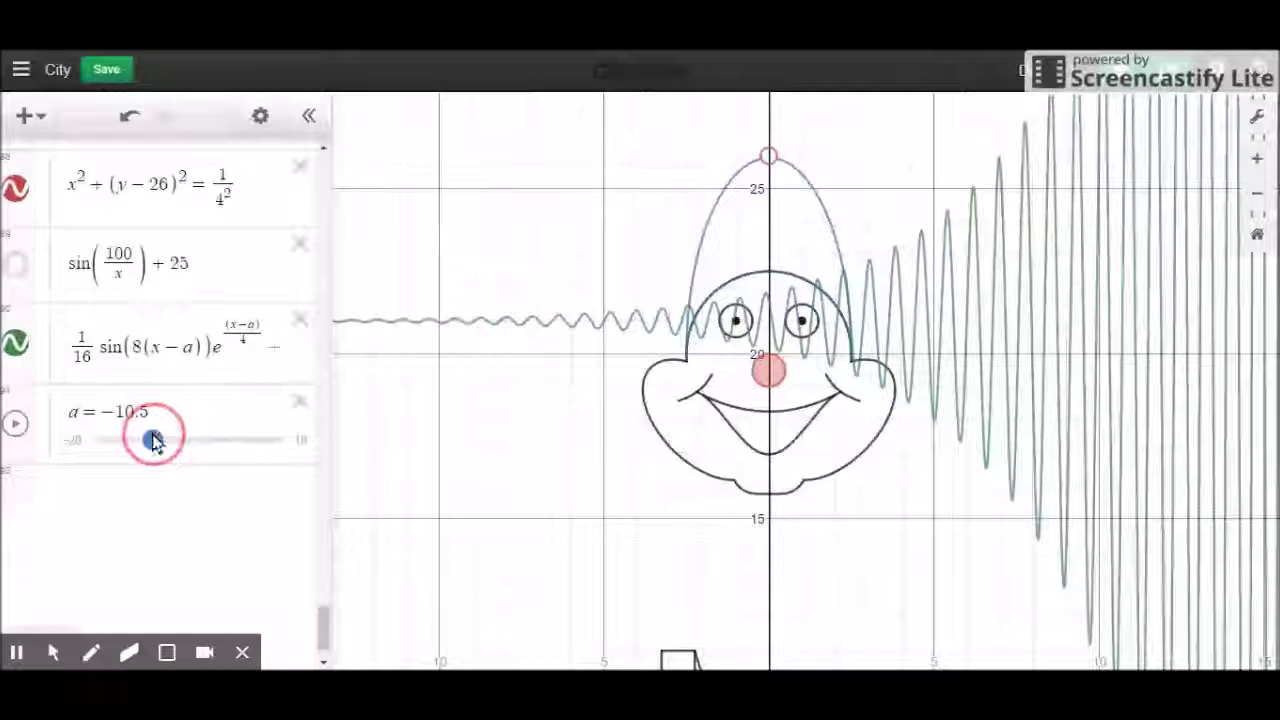
pyautogui.scroll(1, 165, 442)
# Change the constant at the end of the green curve's equation to 20.625.
pyautogui.click(236, 463)
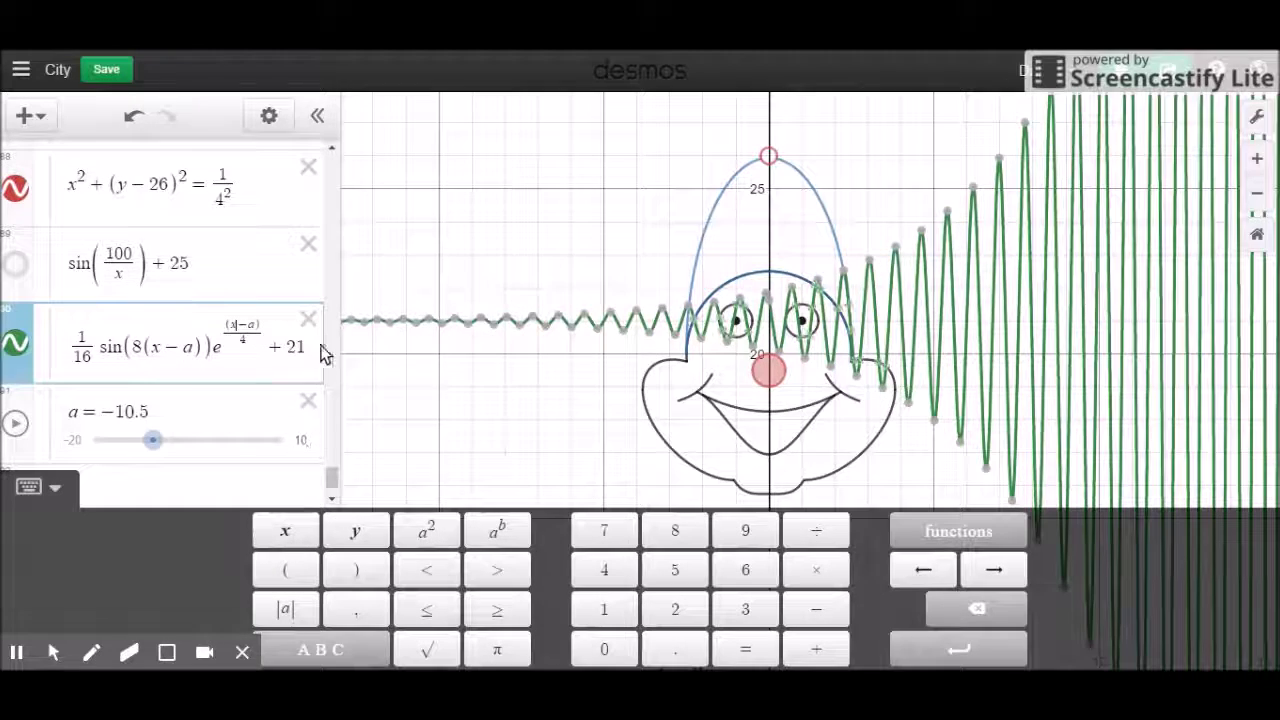
pyautogui.click(303, 347)
pyautogui.press('BackSpace')
pyautogui.write('0.6')
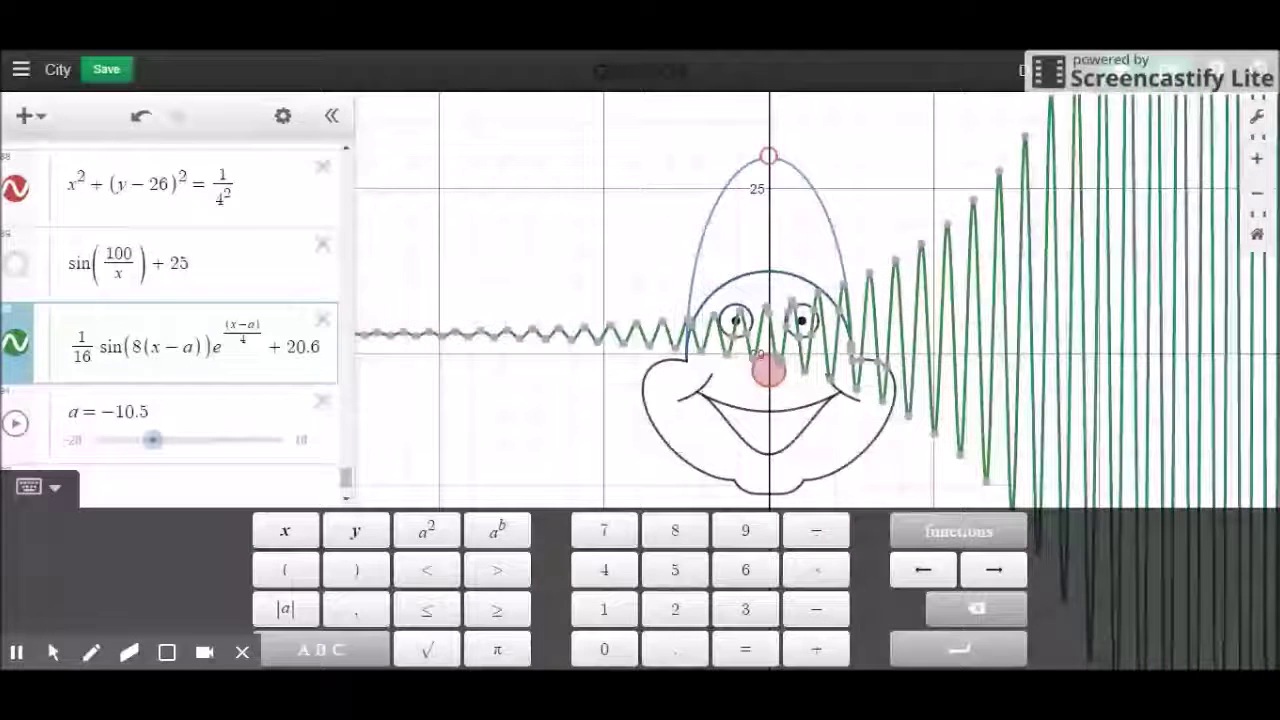
pyautogui.write('25')
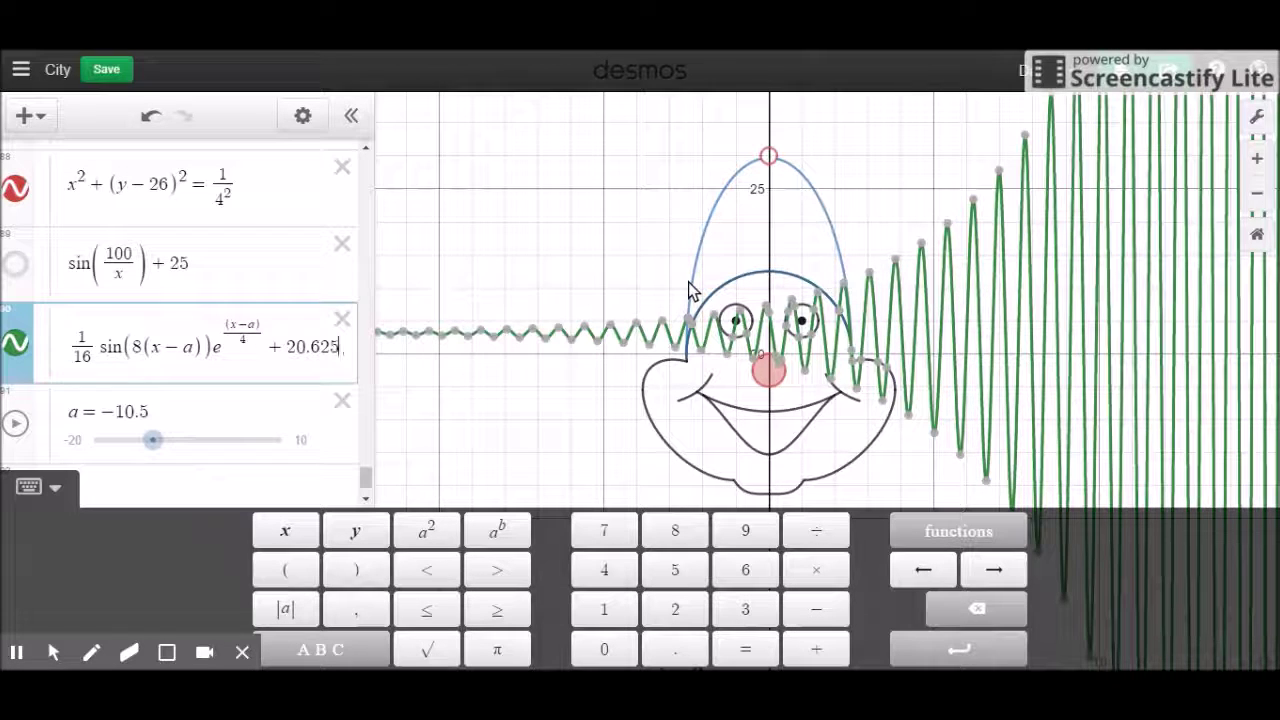
# Read the point where the green curve meets the hat's left edge and restrict its domain to {-2.446 ≥ x ≥ -5.195}.
pyautogui.click(697, 333)
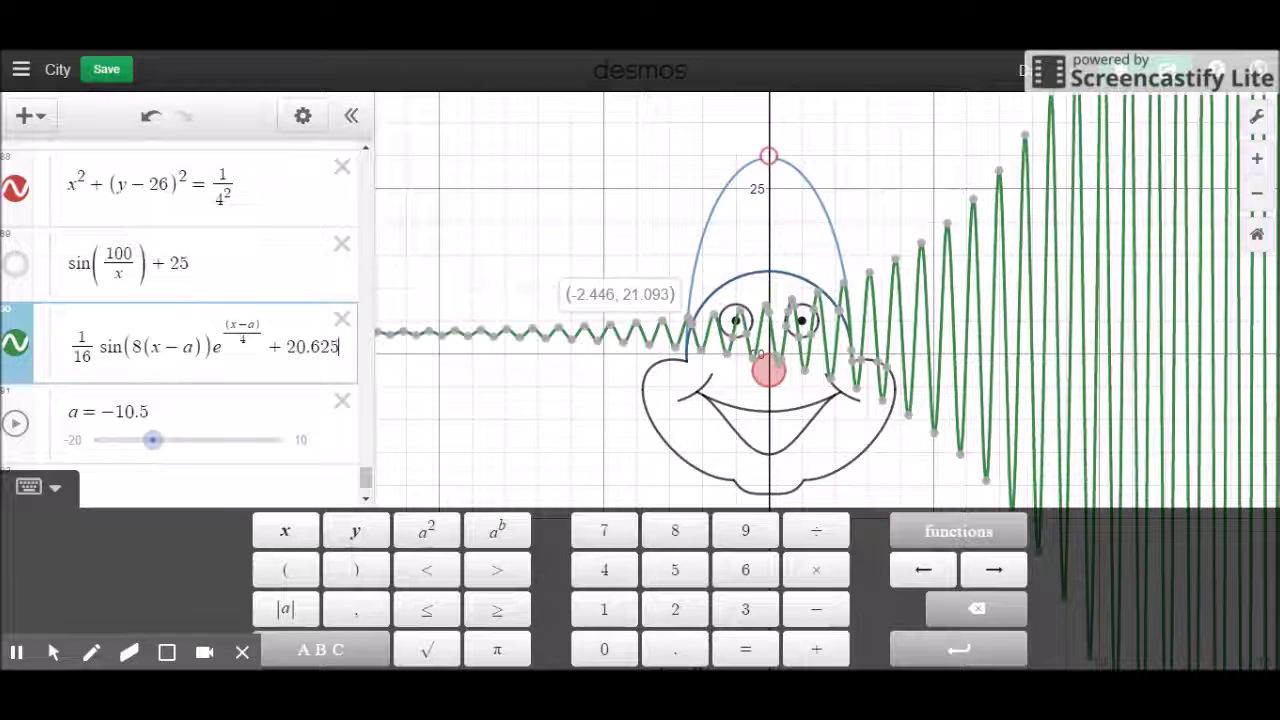
pyautogui.write('{')
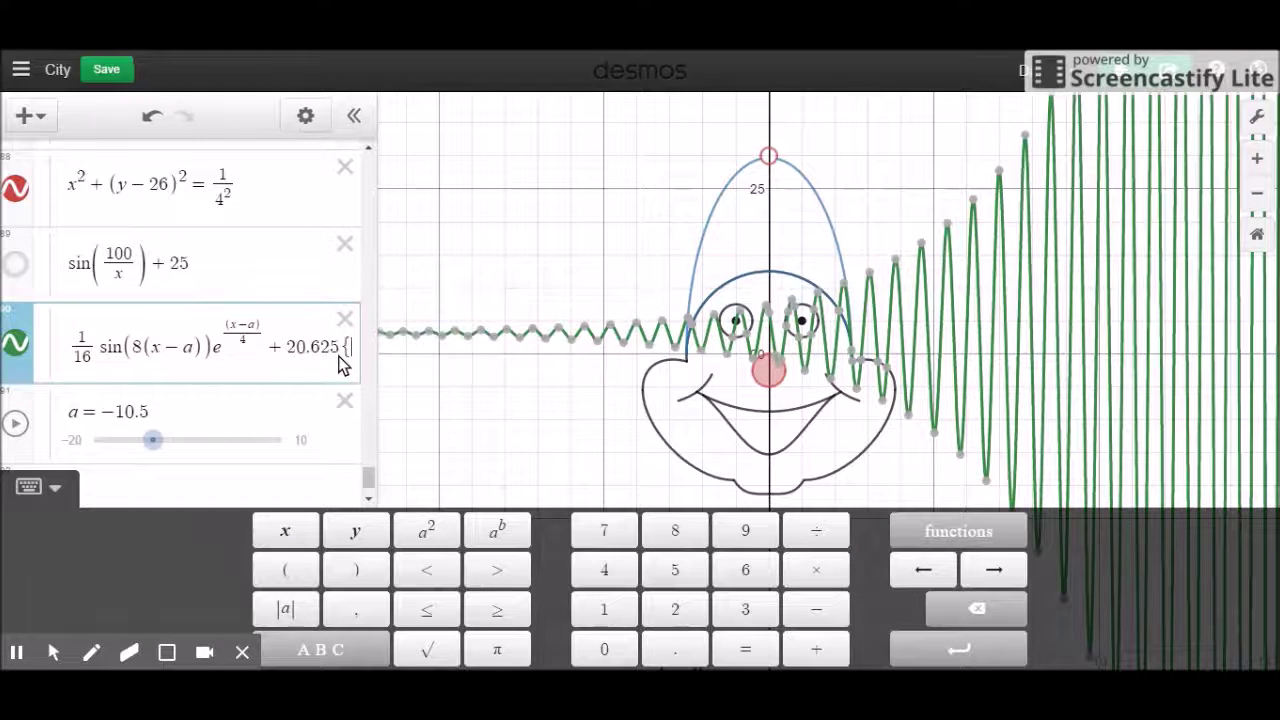
pyautogui.write('-2.446>=x')
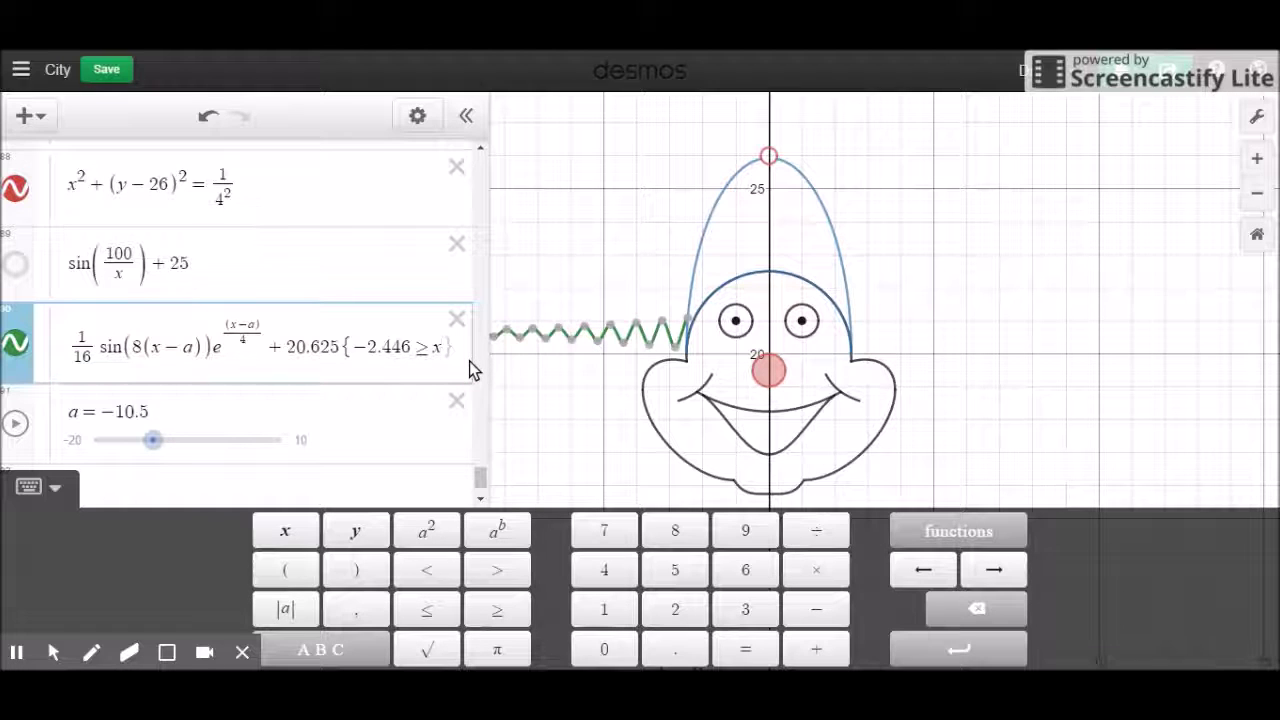
pyautogui.write('>=-')
pyautogui.write('5.195')
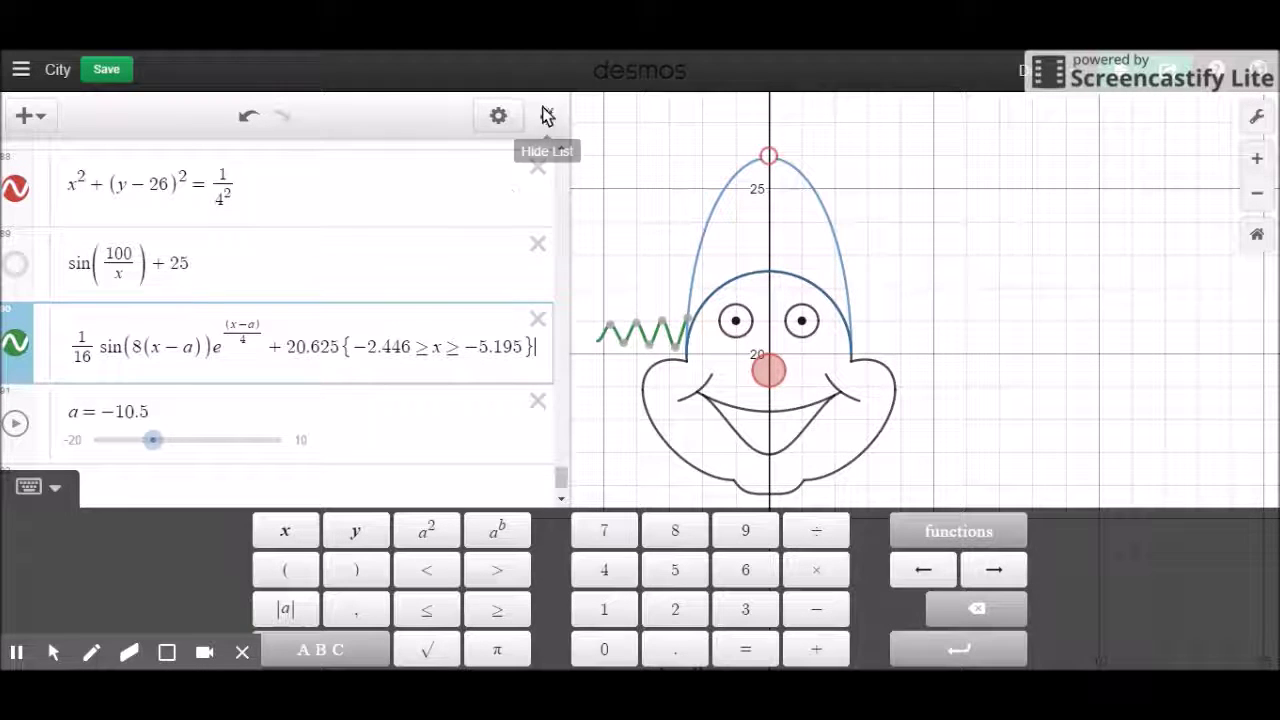
# Change the restricted sine curve's color from green to black.
pyautogui.click(503, 116)
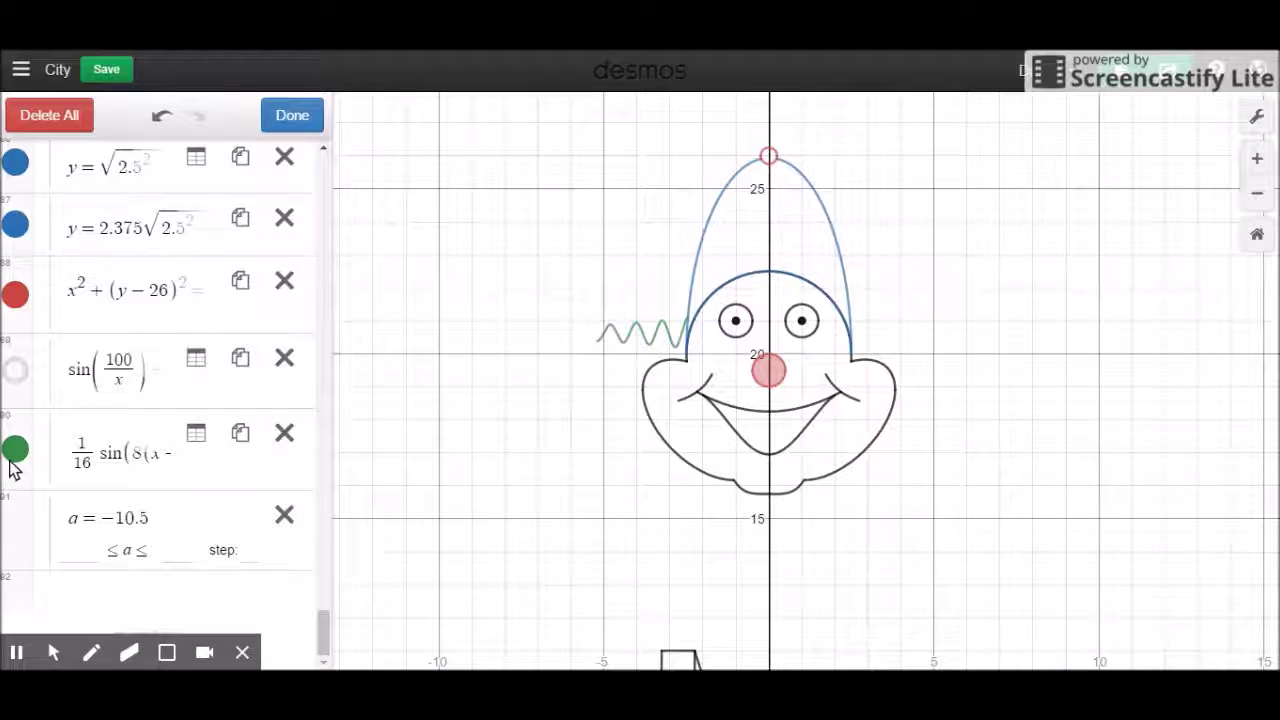
pyautogui.click(14, 460)
pyautogui.click(121, 505)
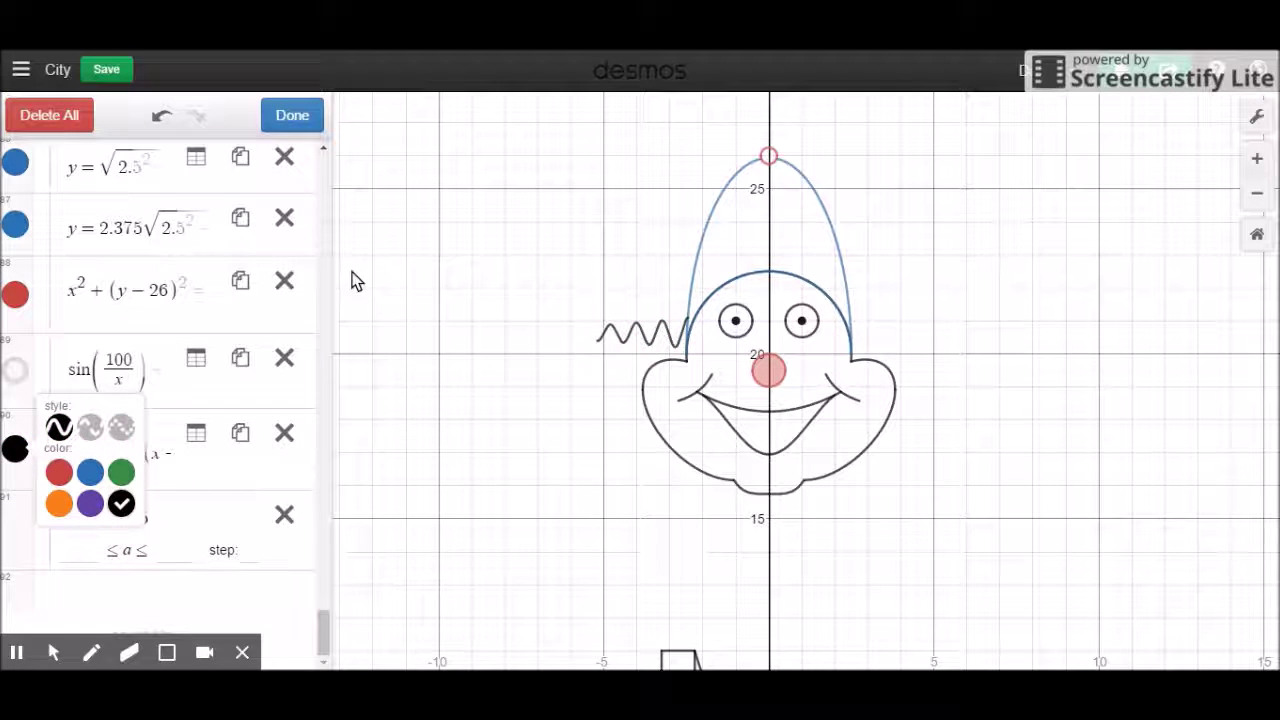
pyautogui.click(298, 112)
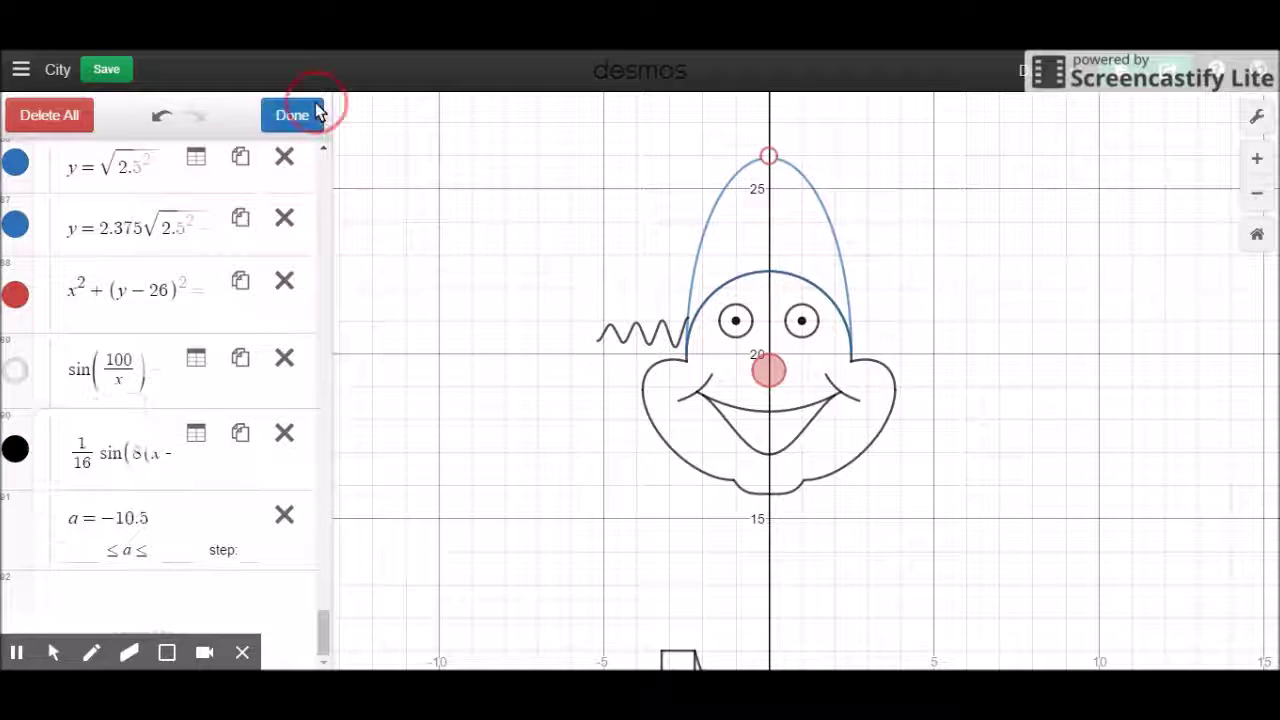
# Duplicate the black sine curve's expression and open the copy for editing.
pyautogui.click(163, 447)
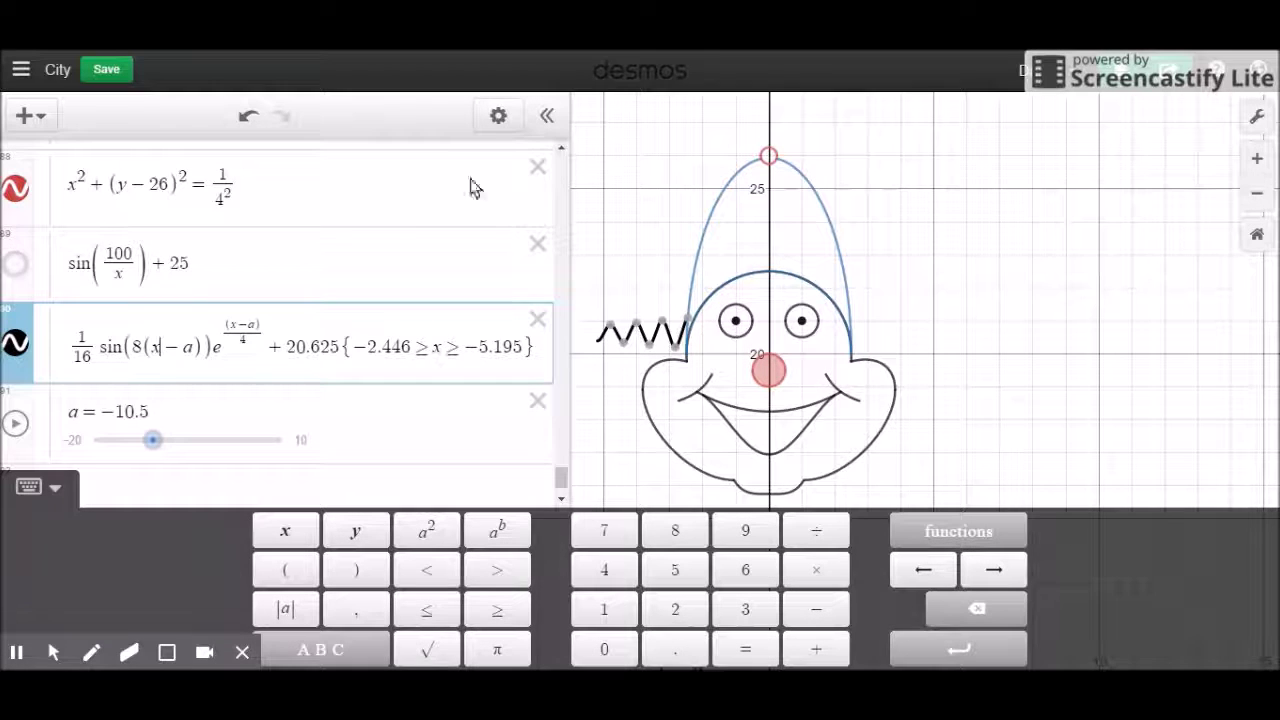
pyautogui.click(497, 114)
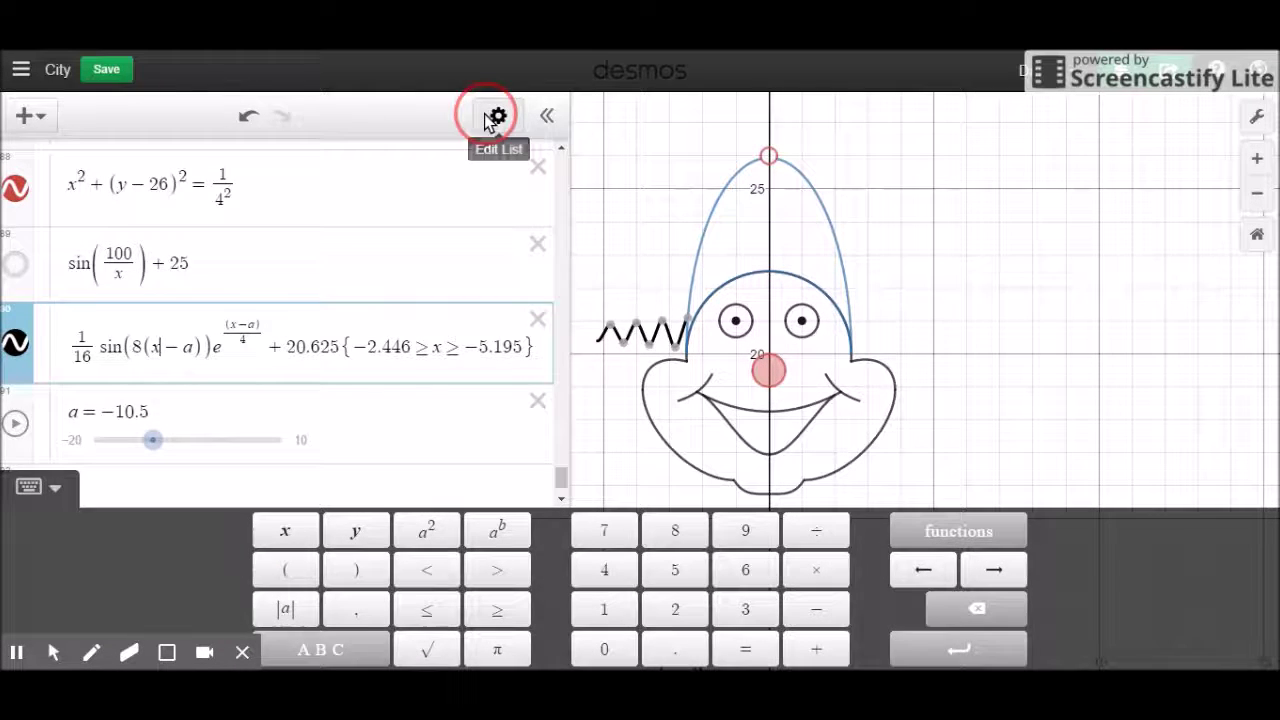
pyautogui.click(240, 434)
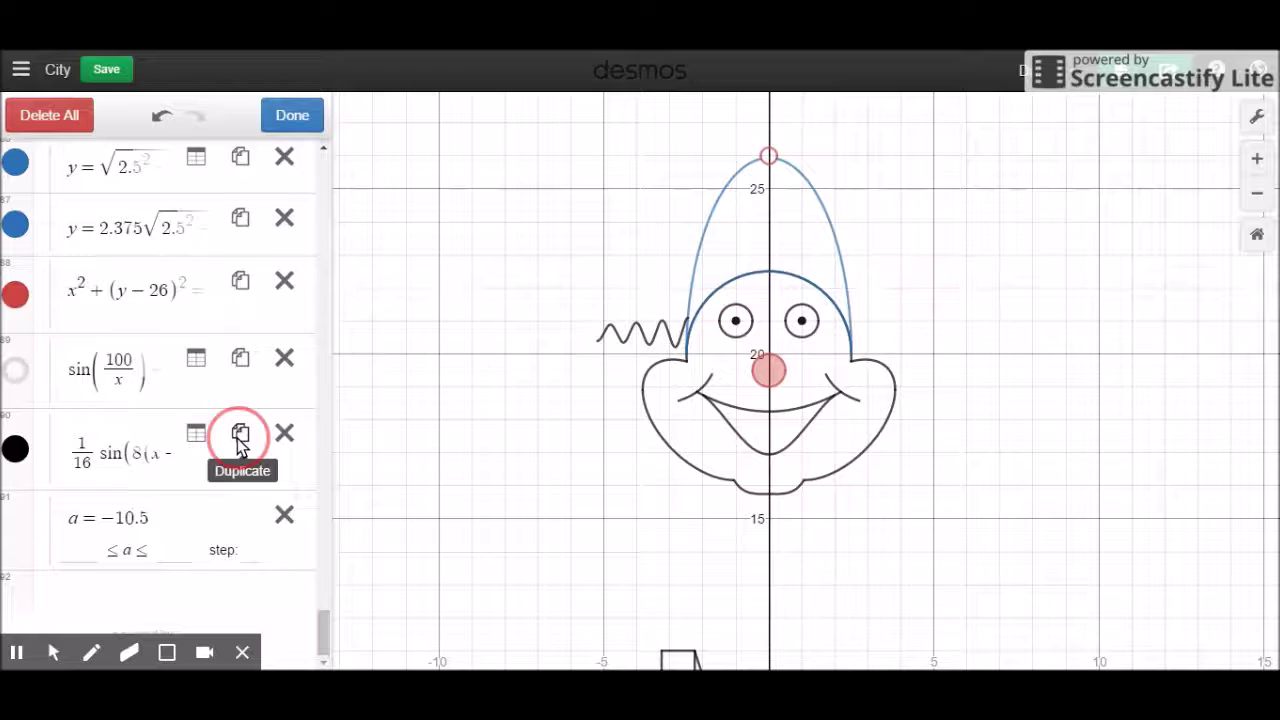
pyautogui.click(140, 447)
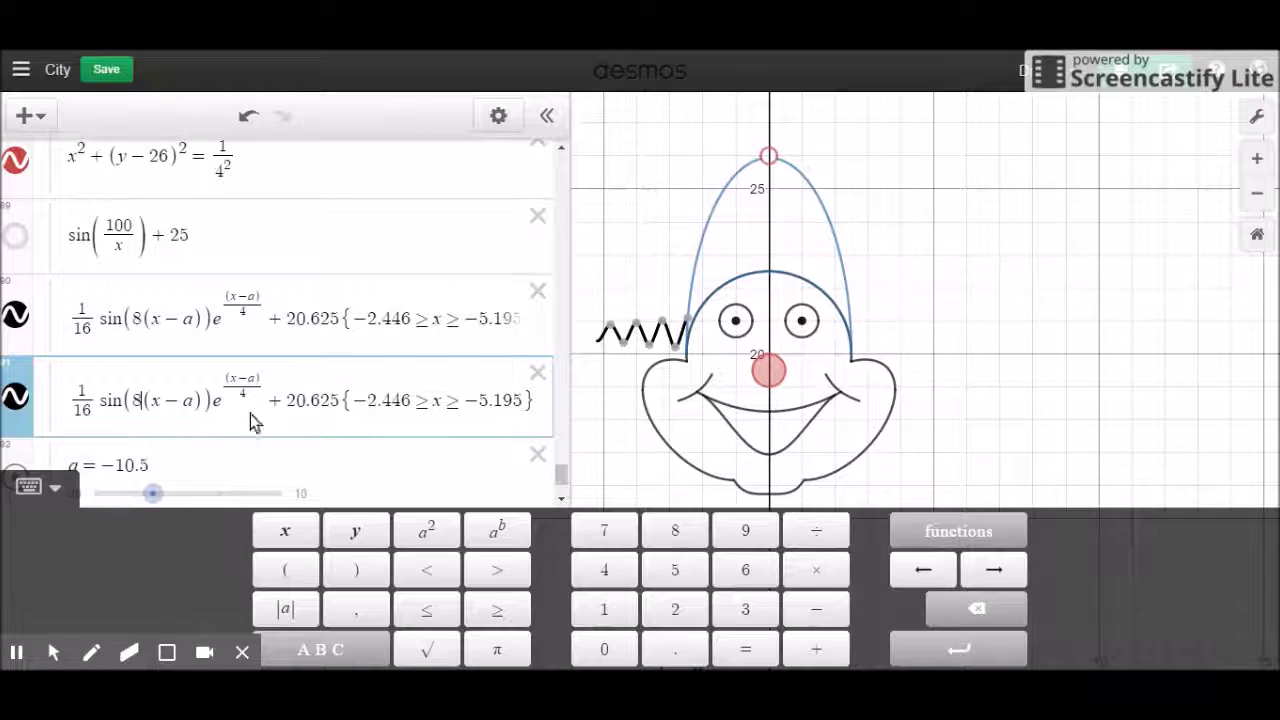
# Change the duplicated sine curve's domain restriction to {2.446 ≤ x ≤ 5.195}.
pyautogui.click(184, 400)
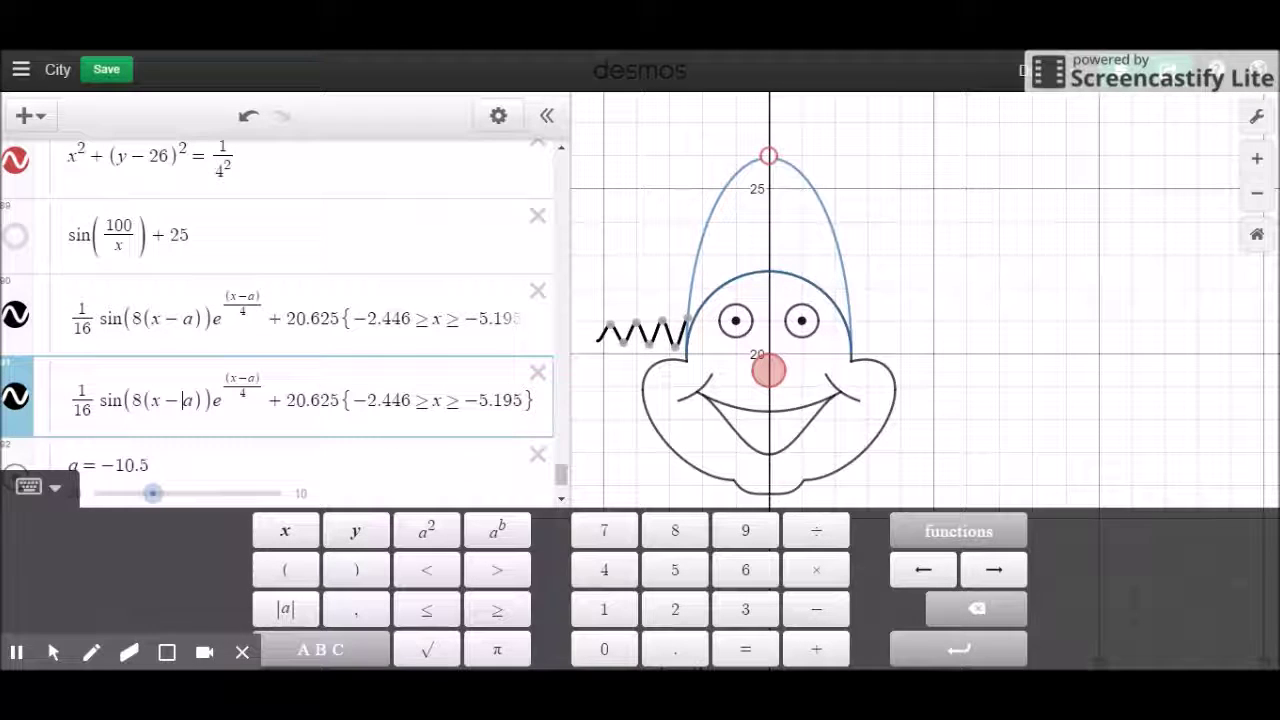
pyautogui.click(158, 400)
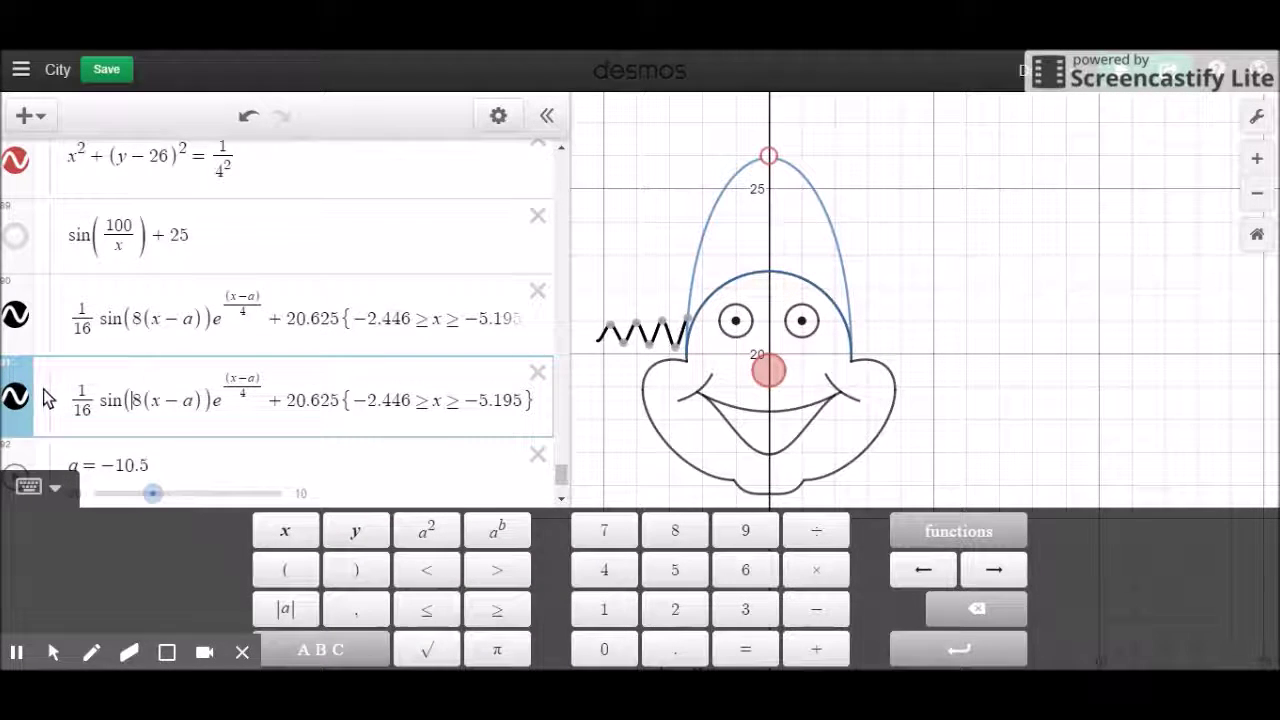
pyautogui.moveTo(526, 400); pyautogui.dragTo(360, 410)
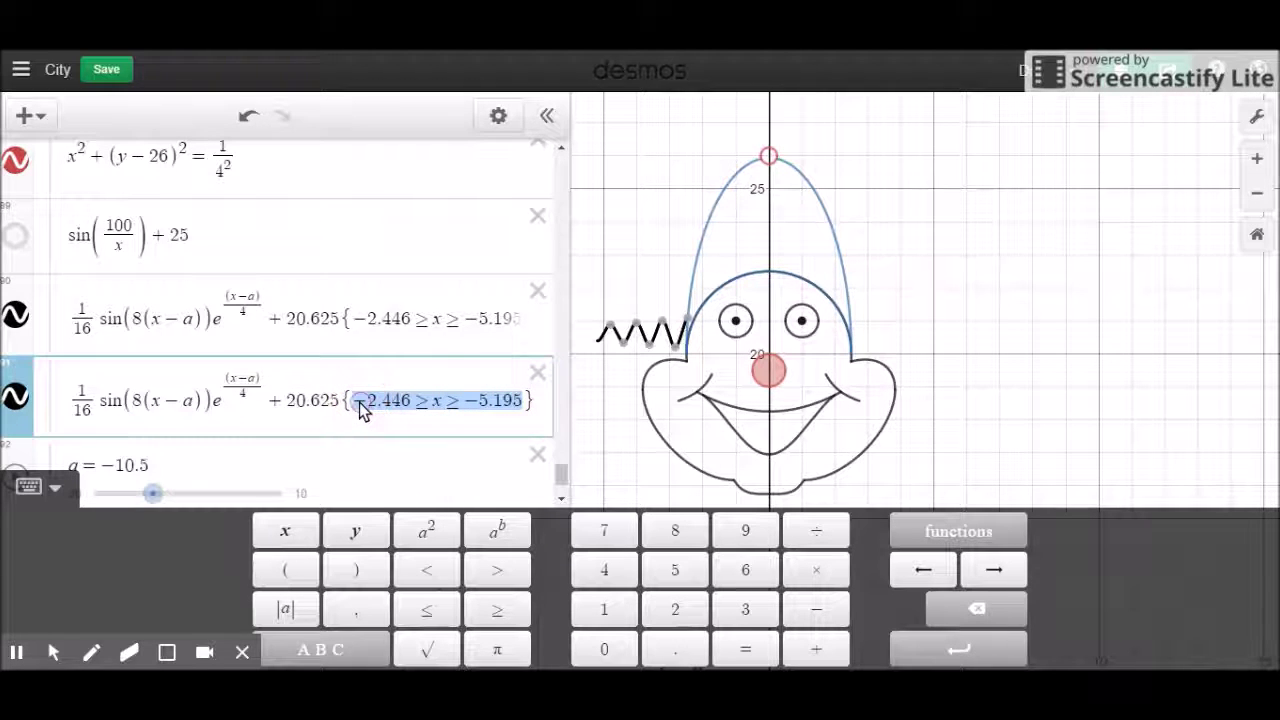
pyautogui.click(413, 405)
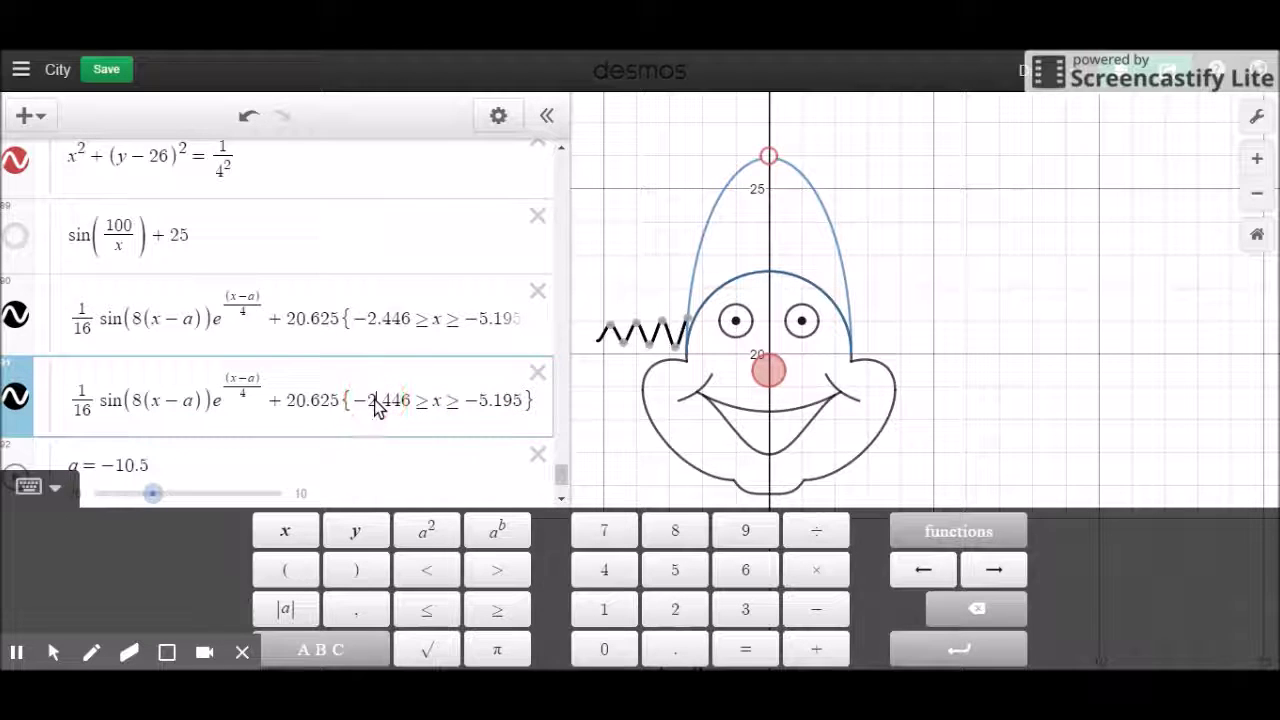
pyautogui.press('BackSpace')
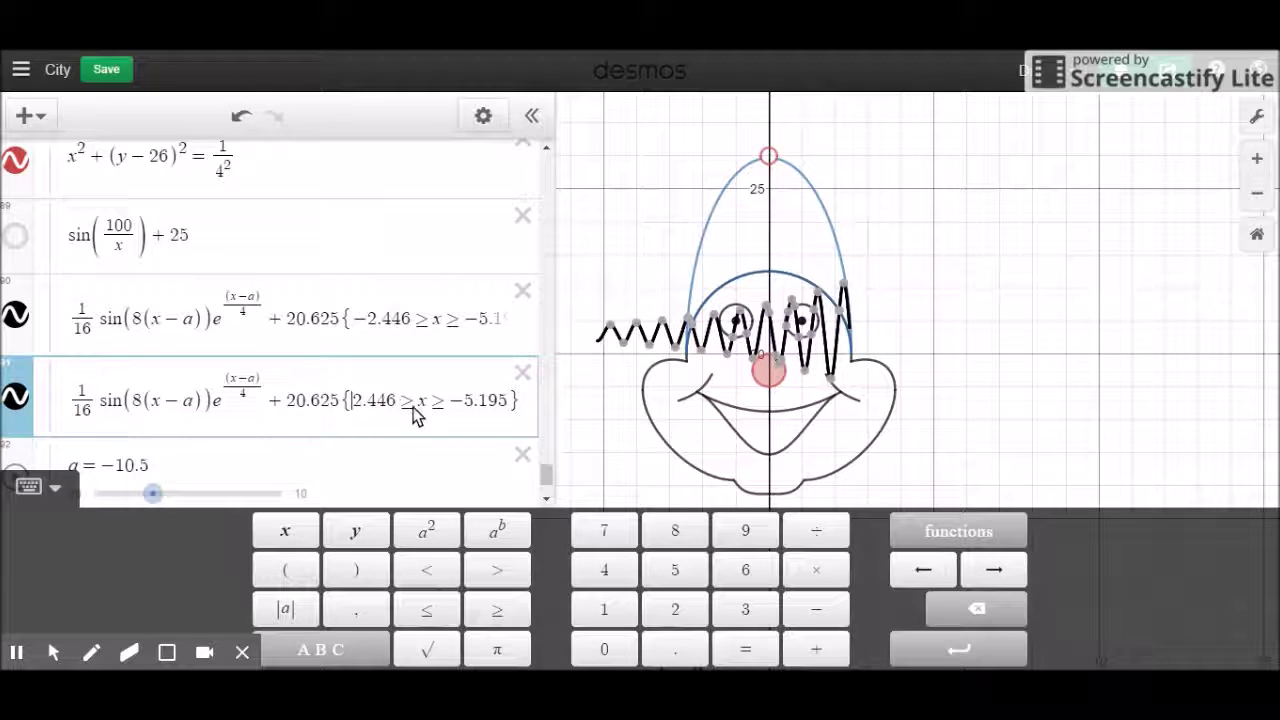
pyautogui.click(458, 404)
pyautogui.press('BackSpace')
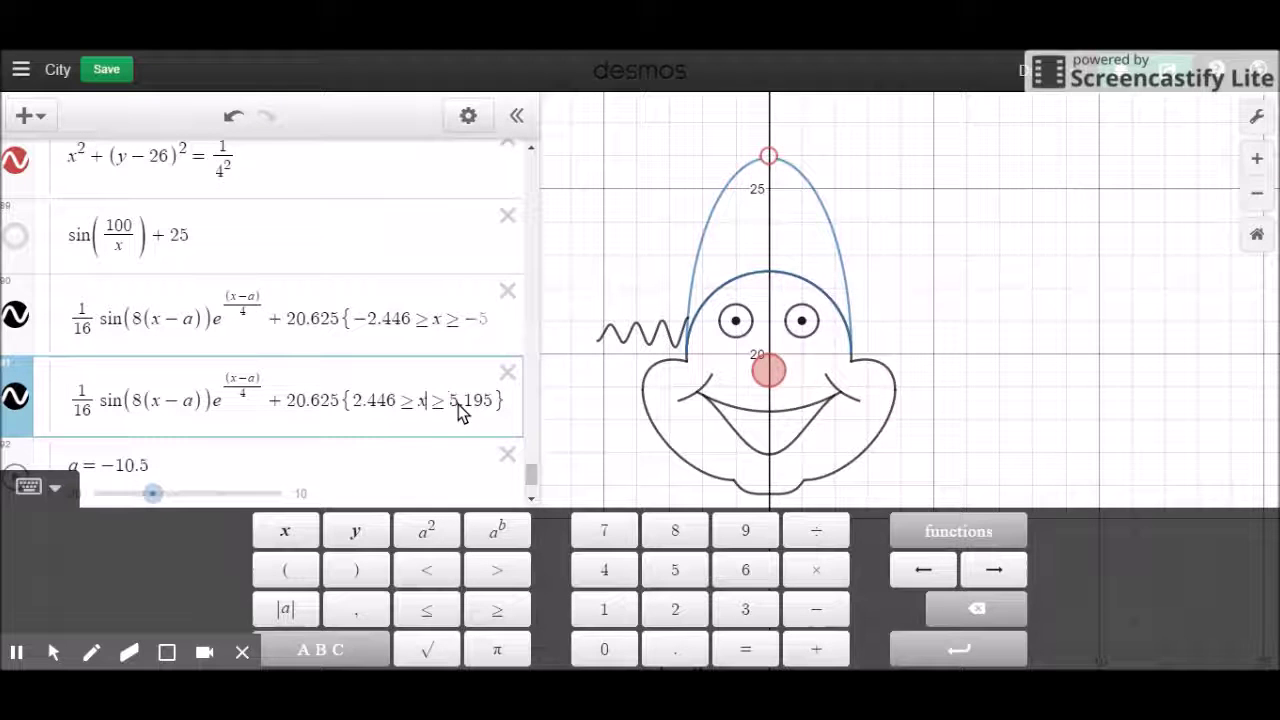
pyautogui.press('BackSpace')
pyautogui.write('<=')
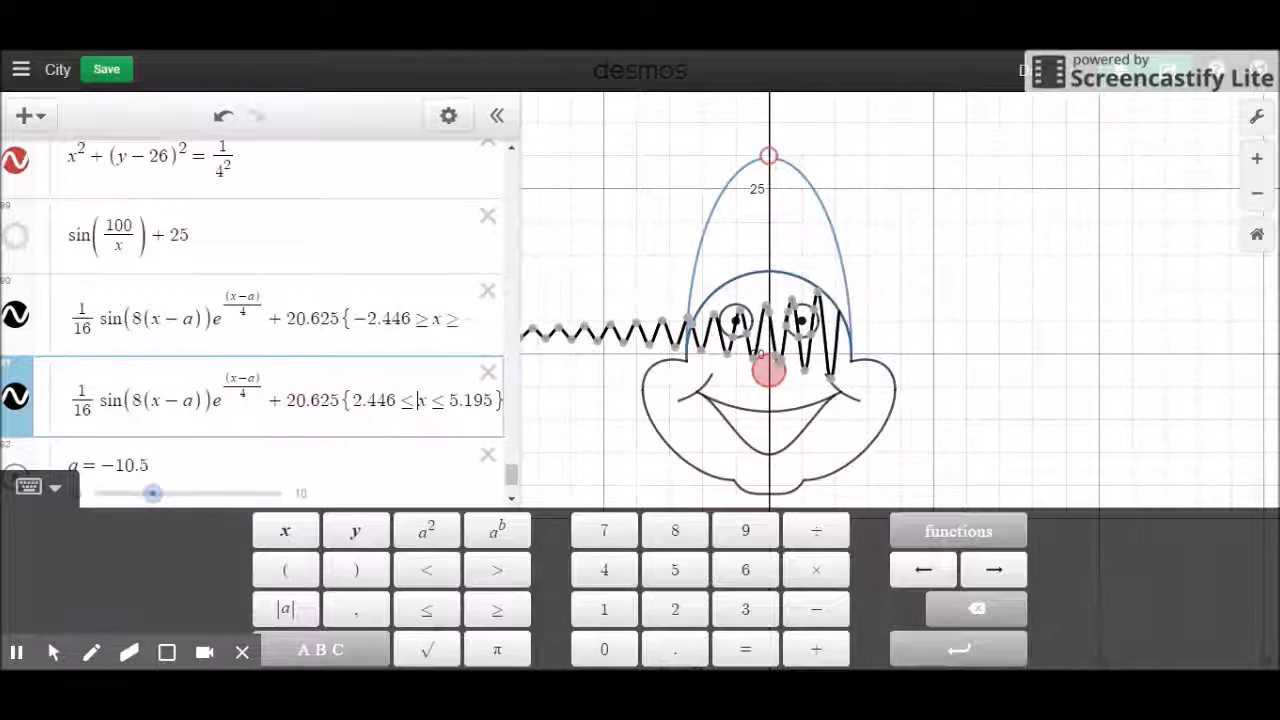
pyautogui.press('BackSpace')
pyautogui.write('<=')
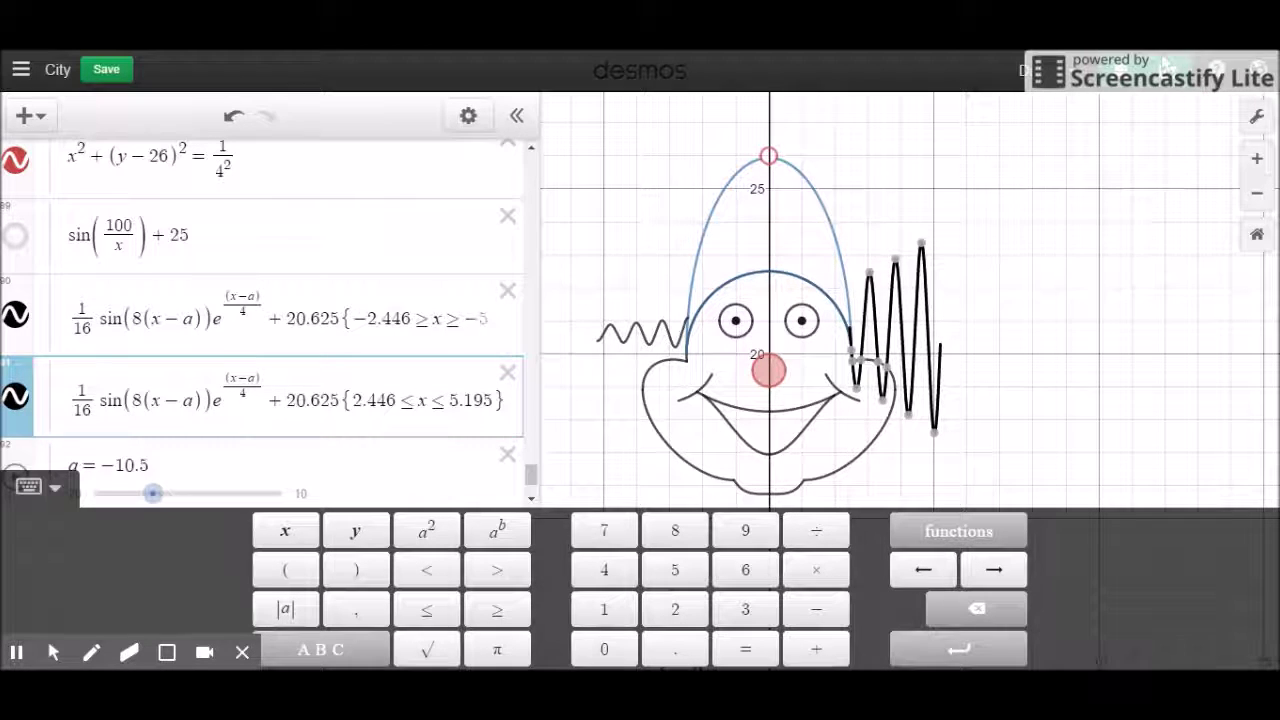
# Try rewriting the numerator of the duplicated curve's exponent from x − a to a − x.
pyautogui.click(1168, 150)
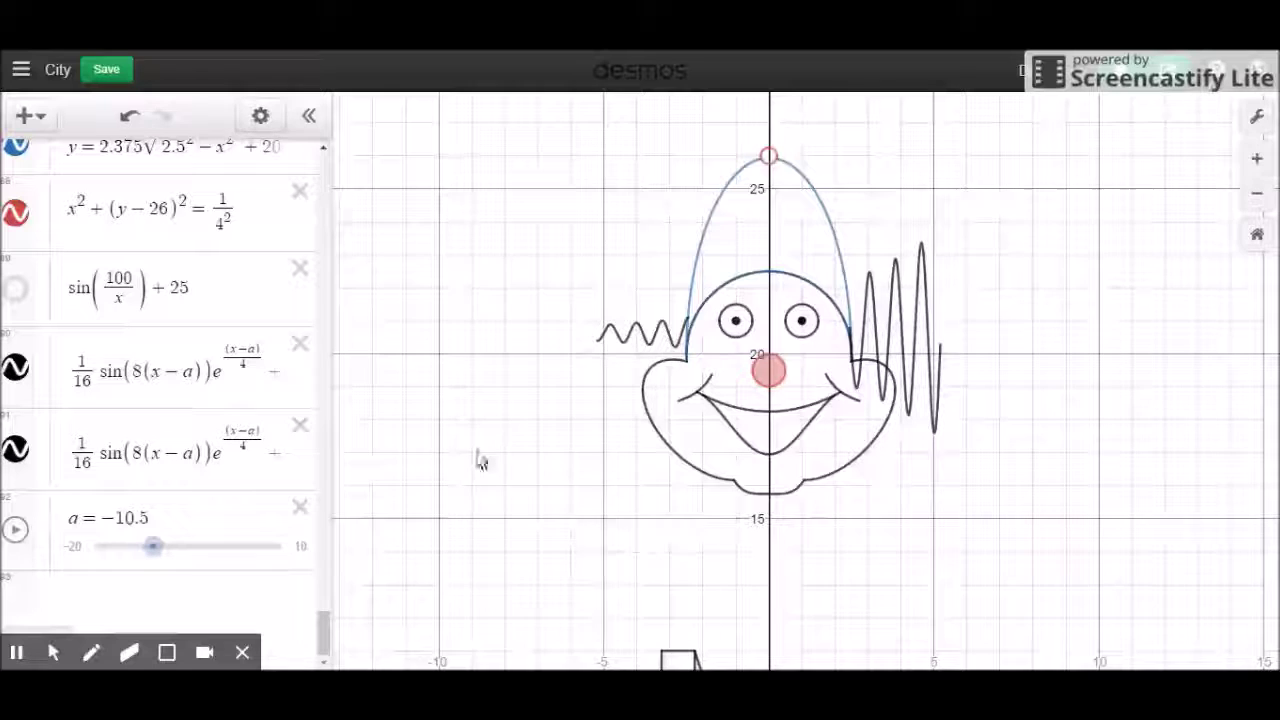
pyautogui.click(155, 458)
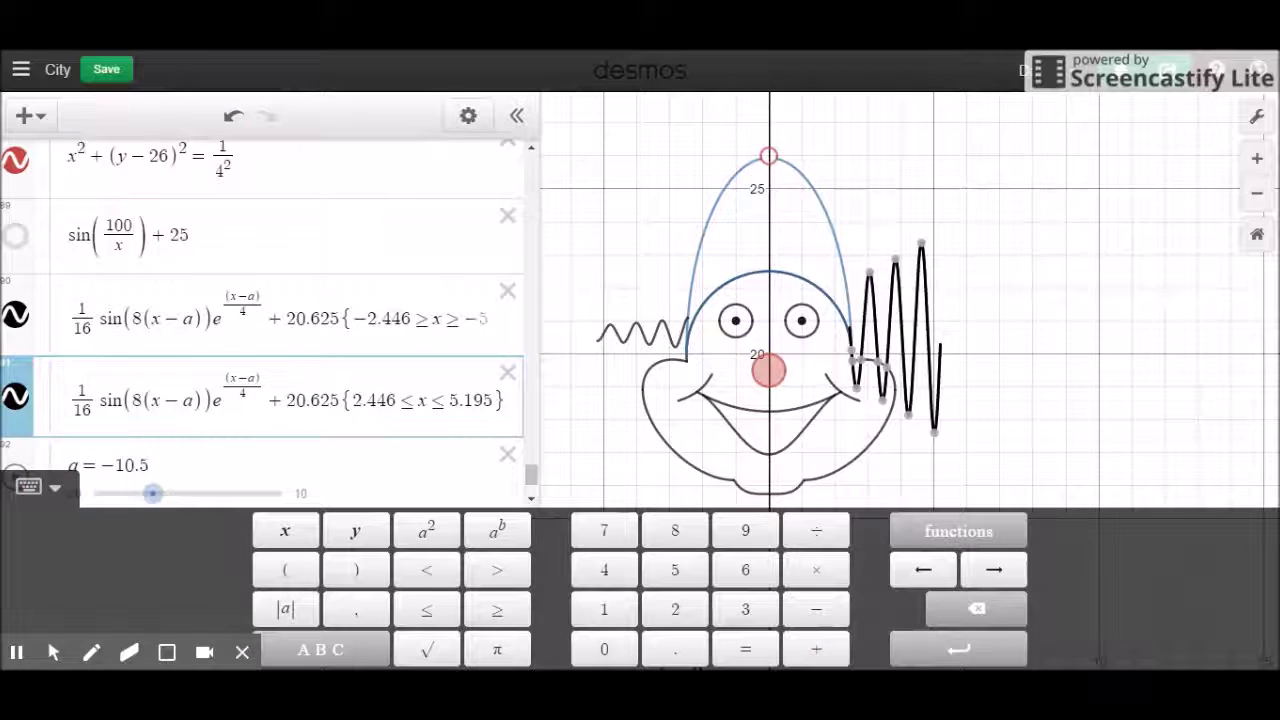
pyautogui.click(228, 383)
pyautogui.press('Delete')
pyautogui.press('Delete')
pyautogui.press('Delete')
pyautogui.write('a-x')
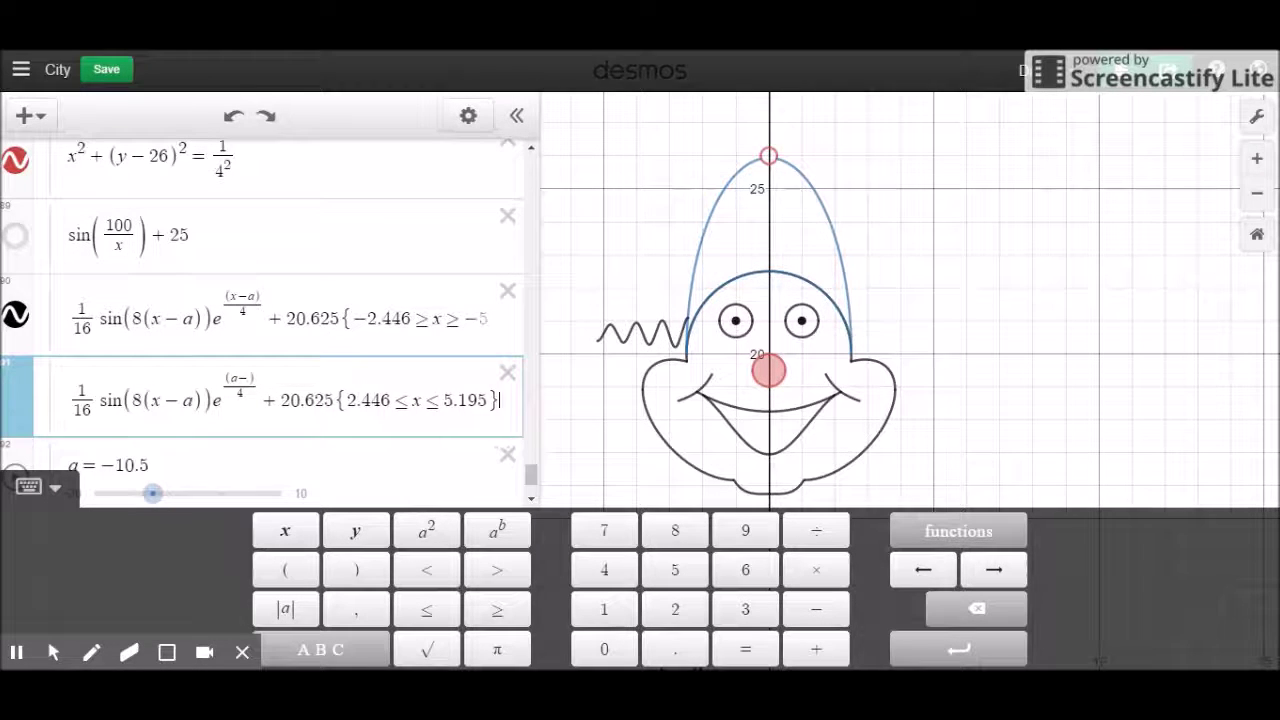
pyautogui.press('Left')
pyautogui.press('BackSpace')
pyautogui.press('BackSpace')
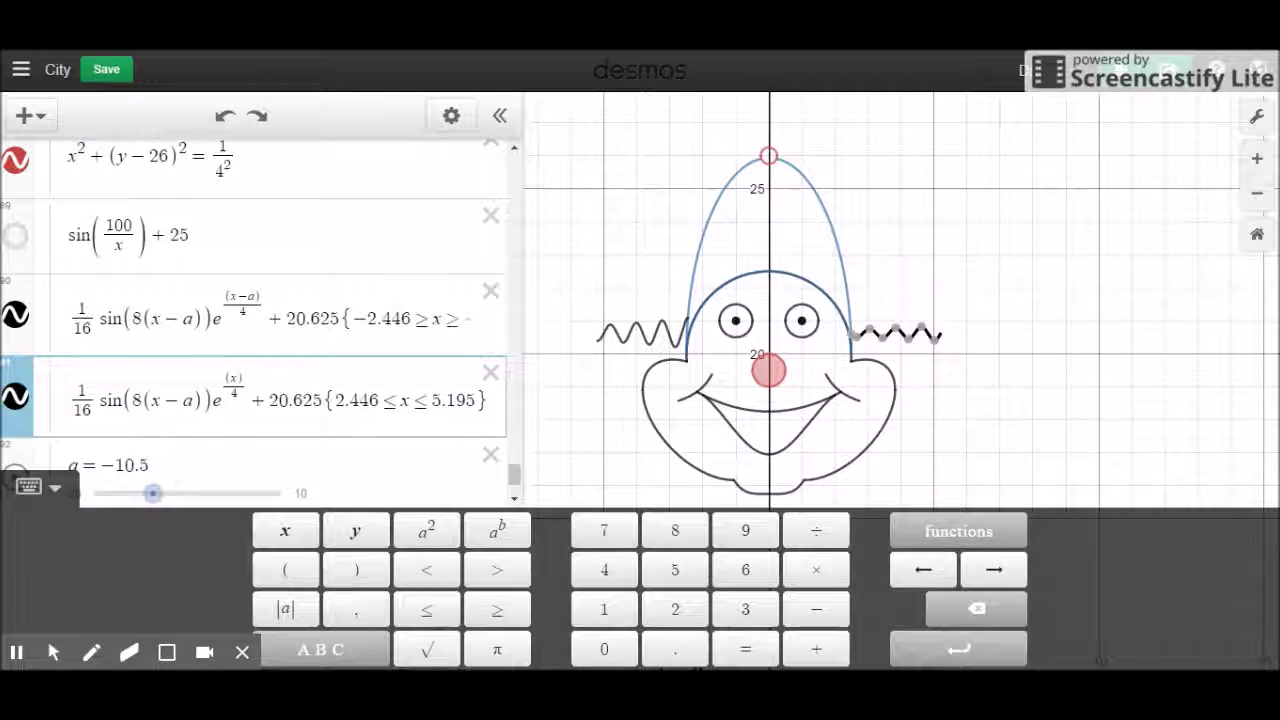
pyautogui.click(240, 378)
pyautogui.write('-a')
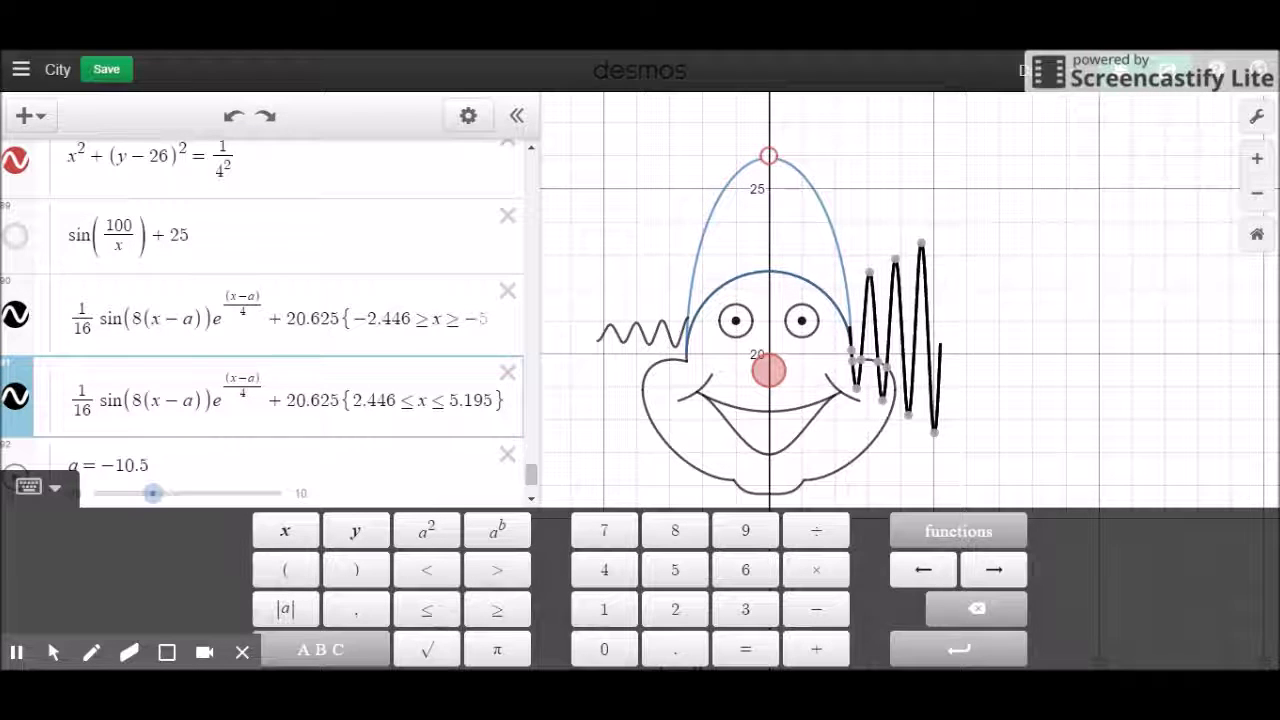
# Negate the duplicated curve's exponent to −(x − a)/4 and the factor inside its sine to −8.
pyautogui.click(384, 400)
pyautogui.write('-')
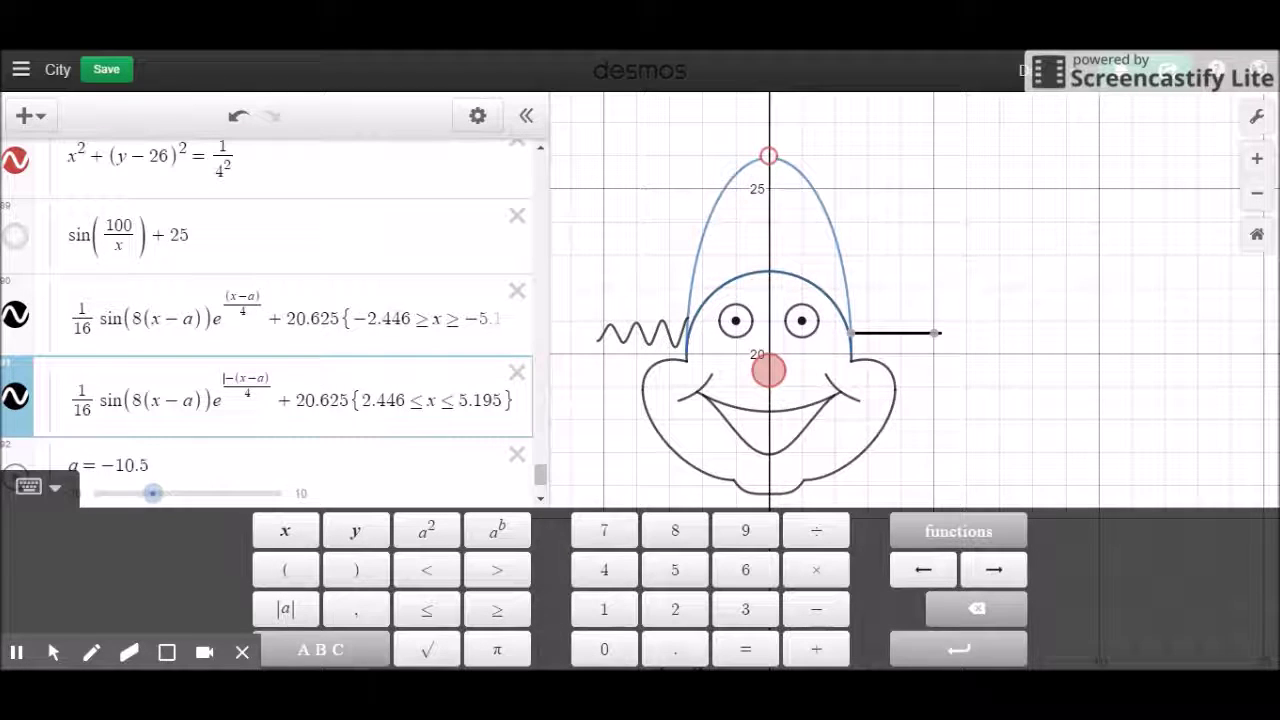
pyautogui.press('Left')
pyautogui.write('-')
pyautogui.press('BackSpace')
pyautogui.press('BackSpace')
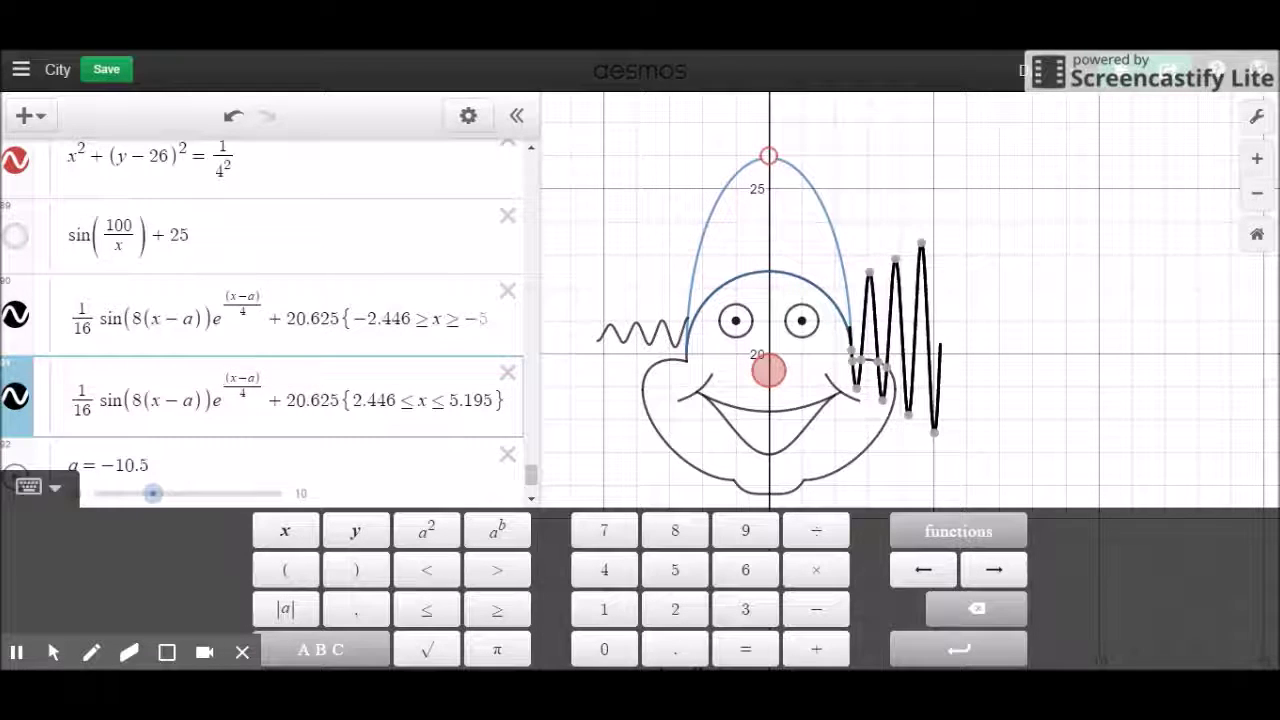
pyautogui.write('-')
pyautogui.click(141, 403)
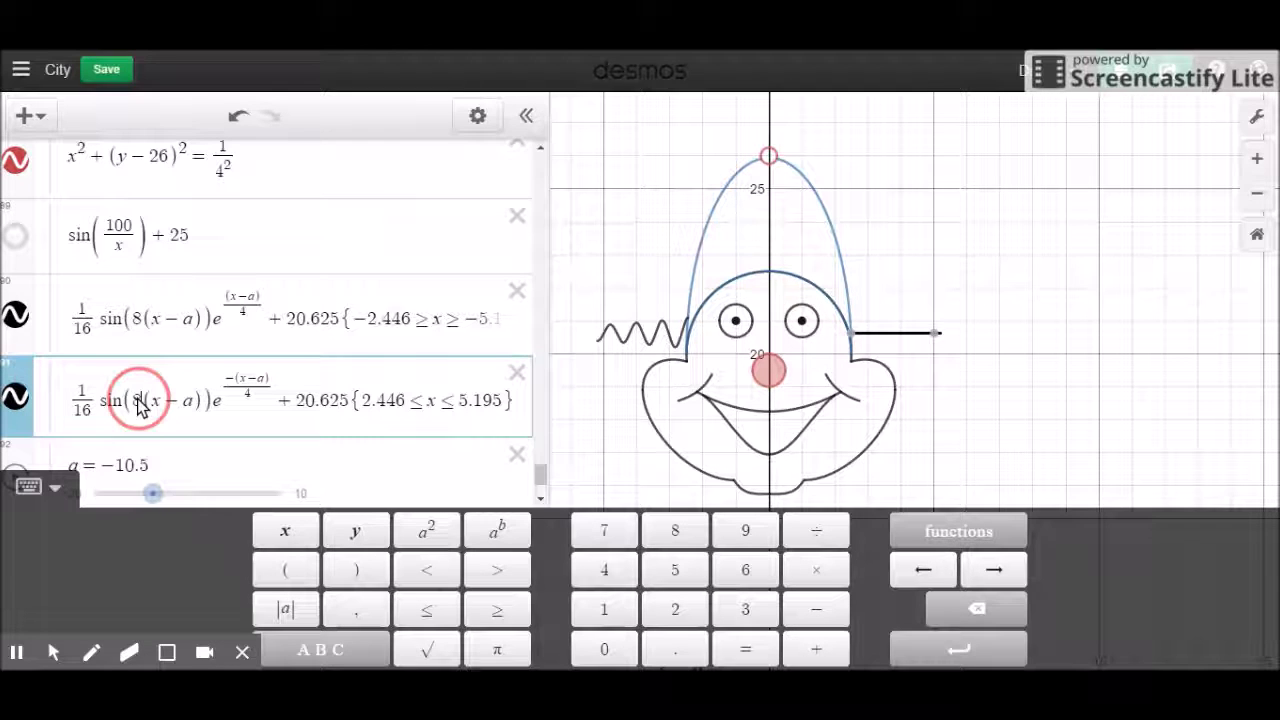
pyautogui.write('-')
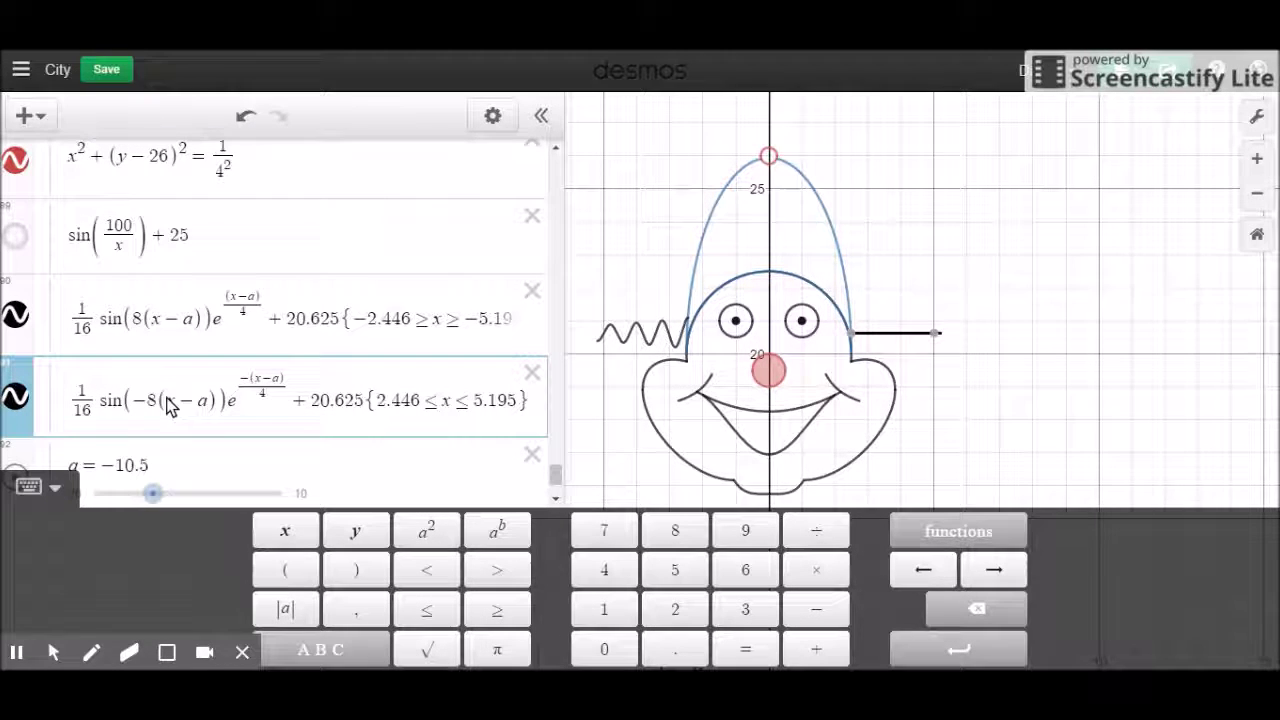
# Replace x − a with x + a in both the sine argument and the exponent of the duplicated curve.
pyautogui.click(200, 403)
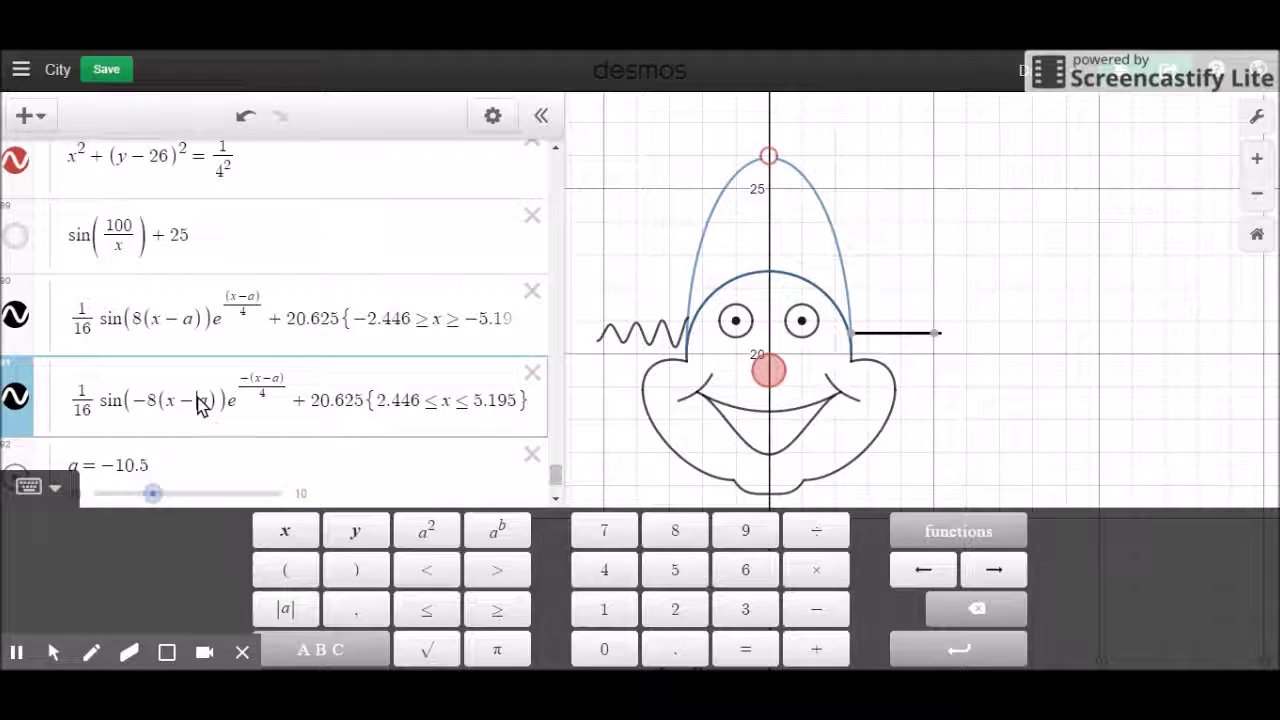
pyautogui.press('BackSpace')
pyautogui.write('+')
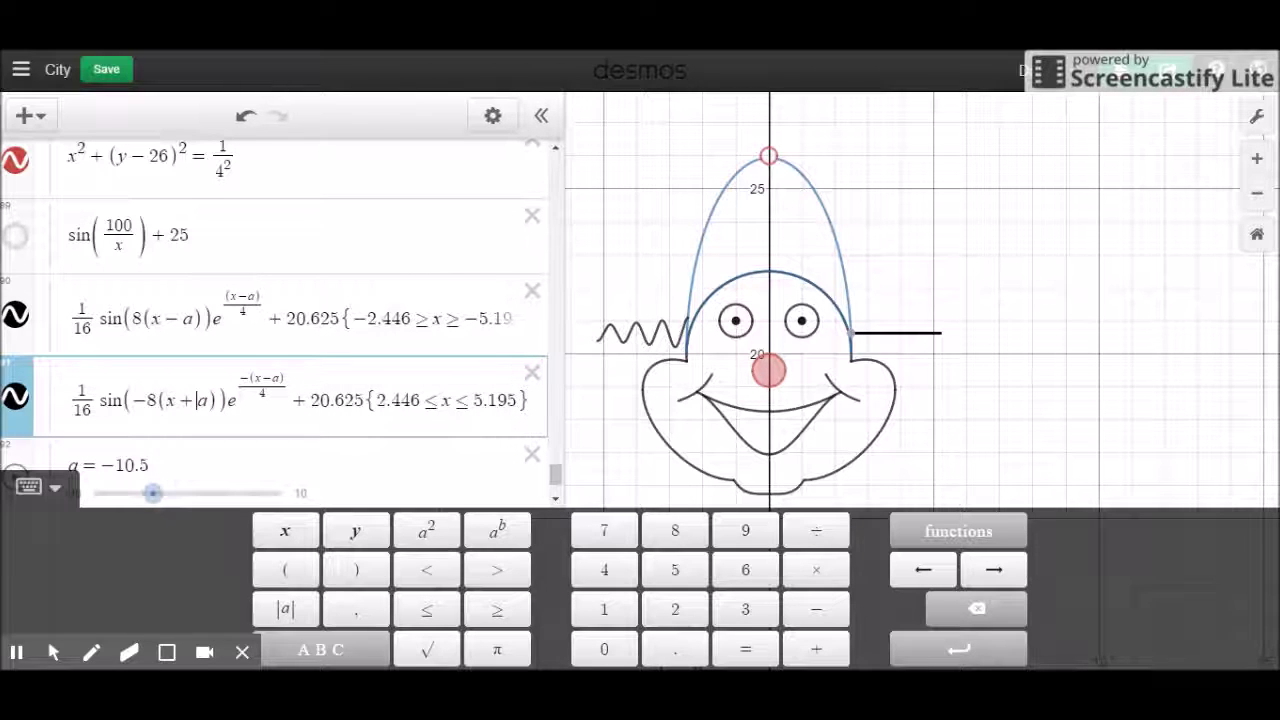
pyautogui.click(273, 378)
pyautogui.press('BackSpace')
pyautogui.write('+')
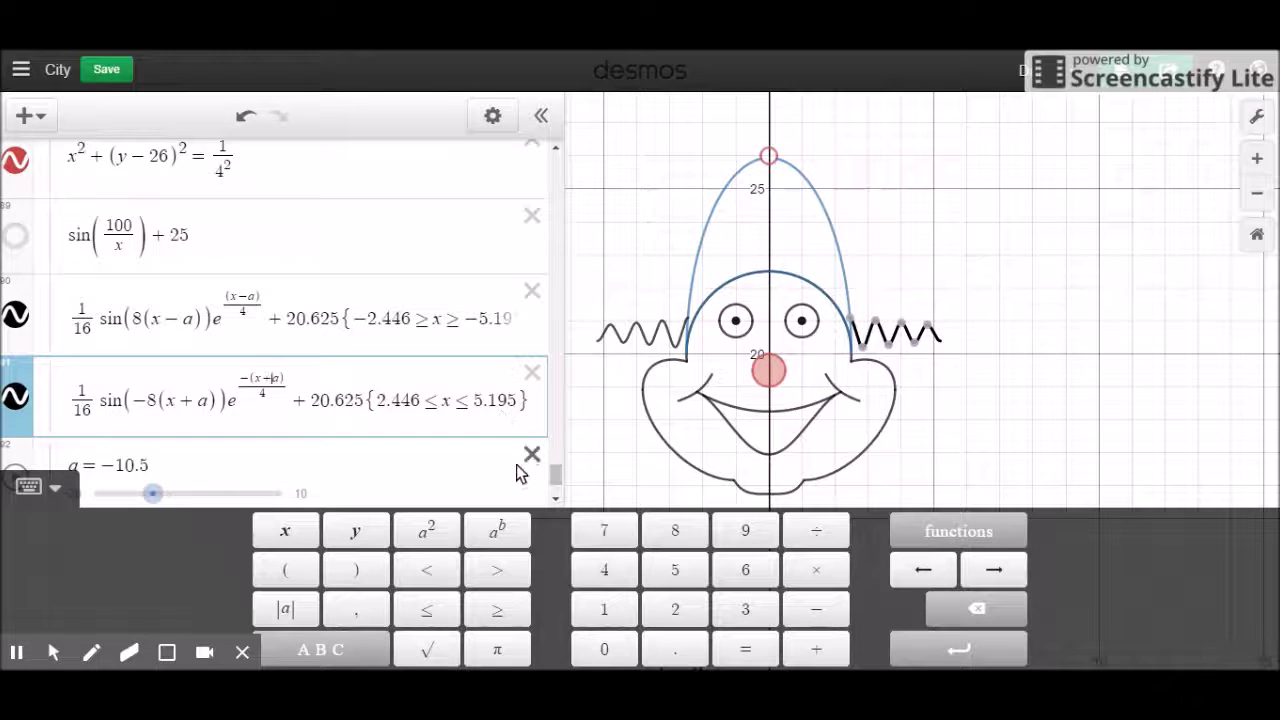
# Add the cubic expression (x)^3 + 25 on a new line below the a slider.
pyautogui.moveTo(558, 476); pyautogui.dragTo(556, 482)
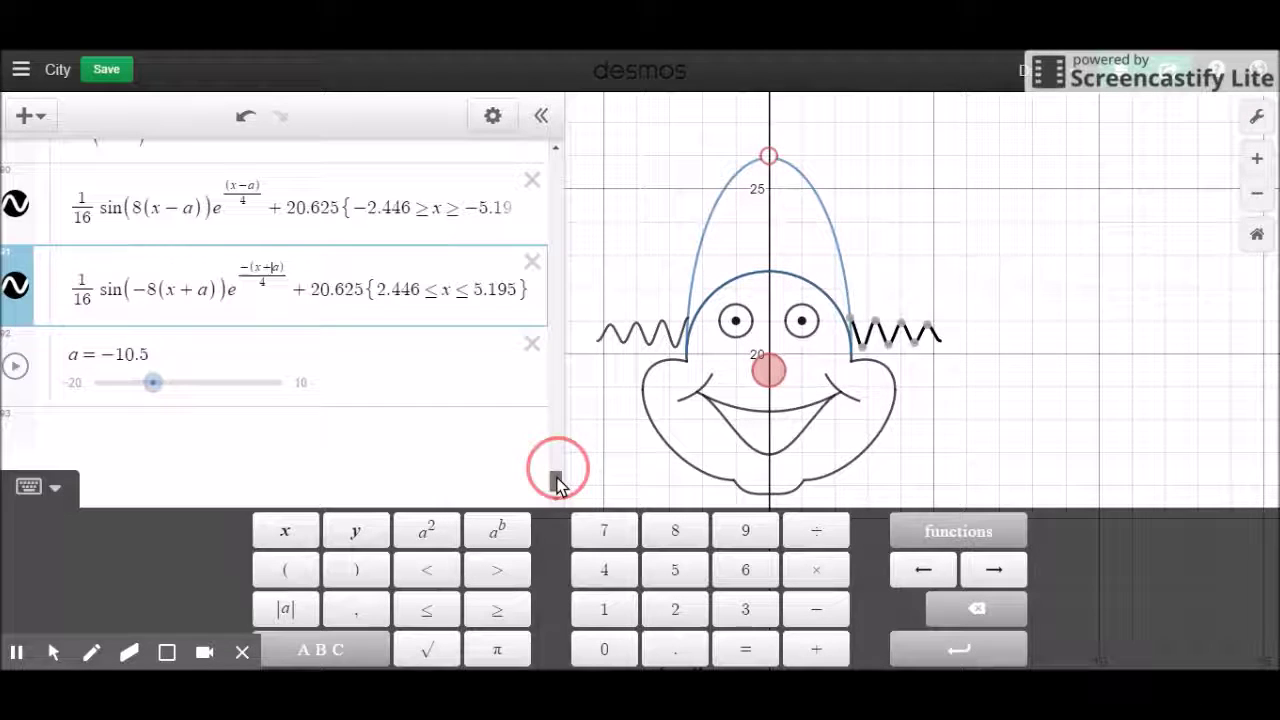
pyautogui.click(376, 402)
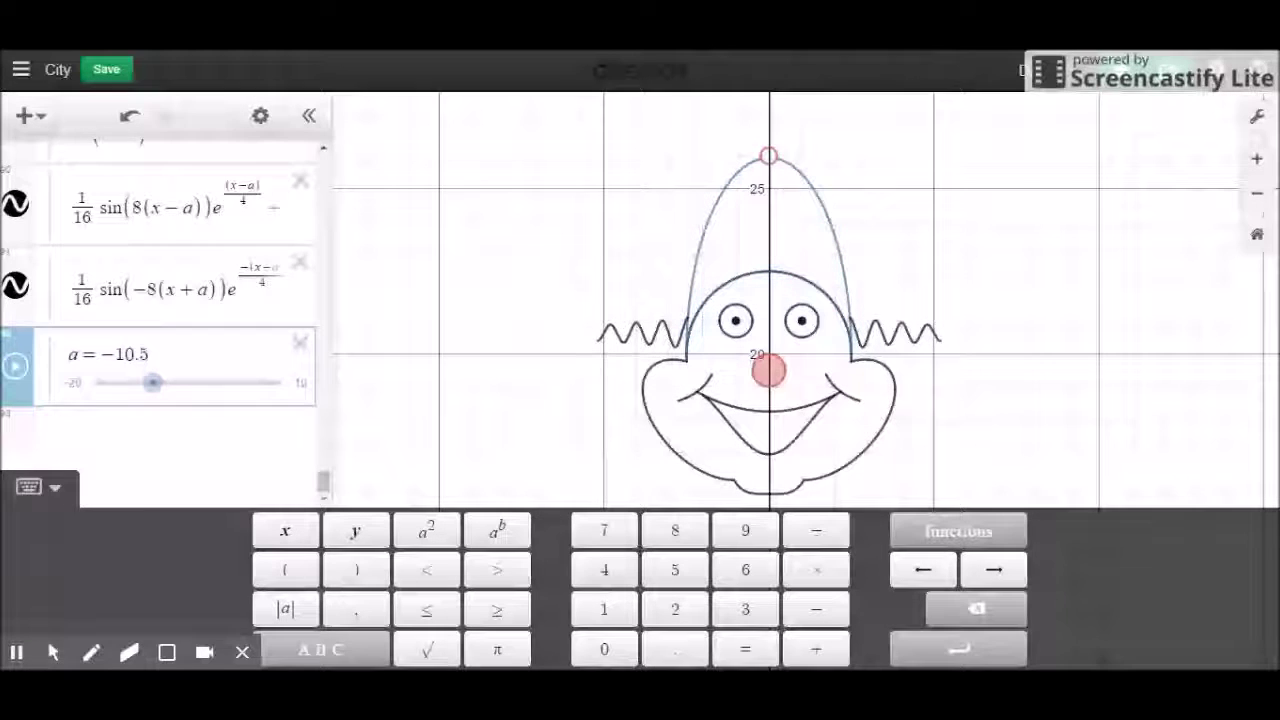
pyautogui.press('Return')
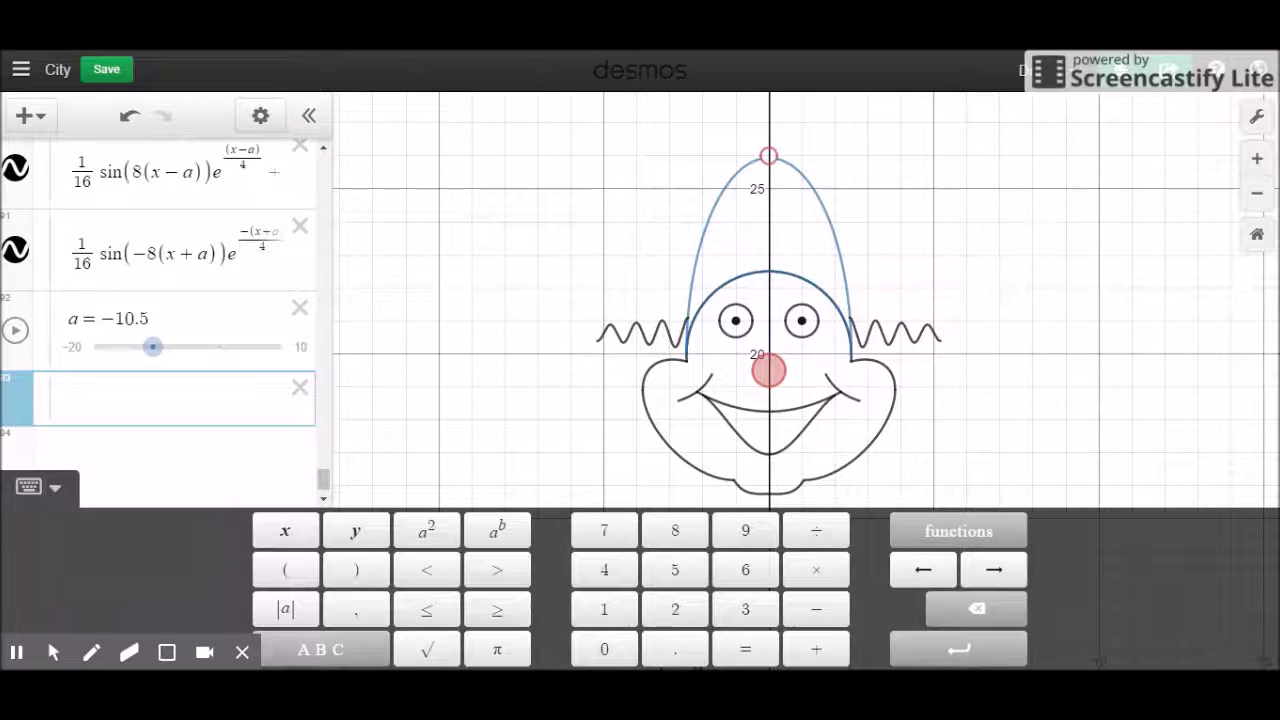
pyautogui.write('(x)')
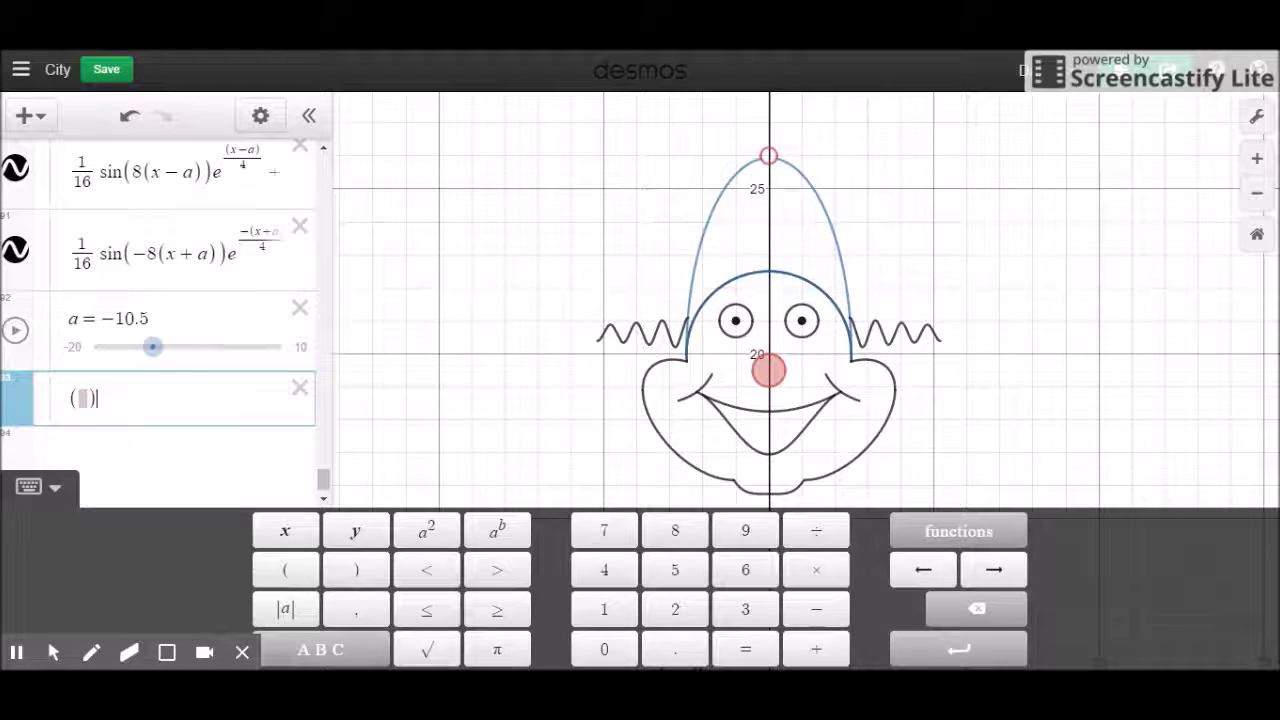
pyautogui.write('^3')
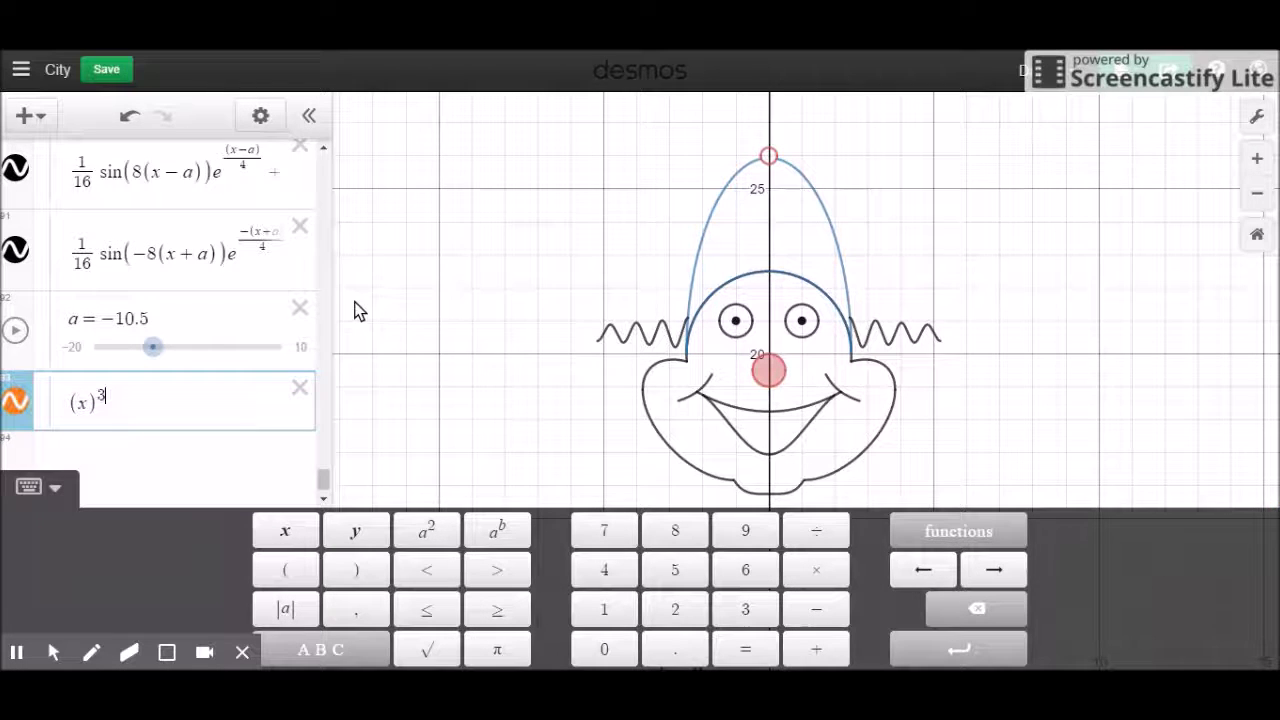
pyautogui.press('Right')
pyautogui.write('+')
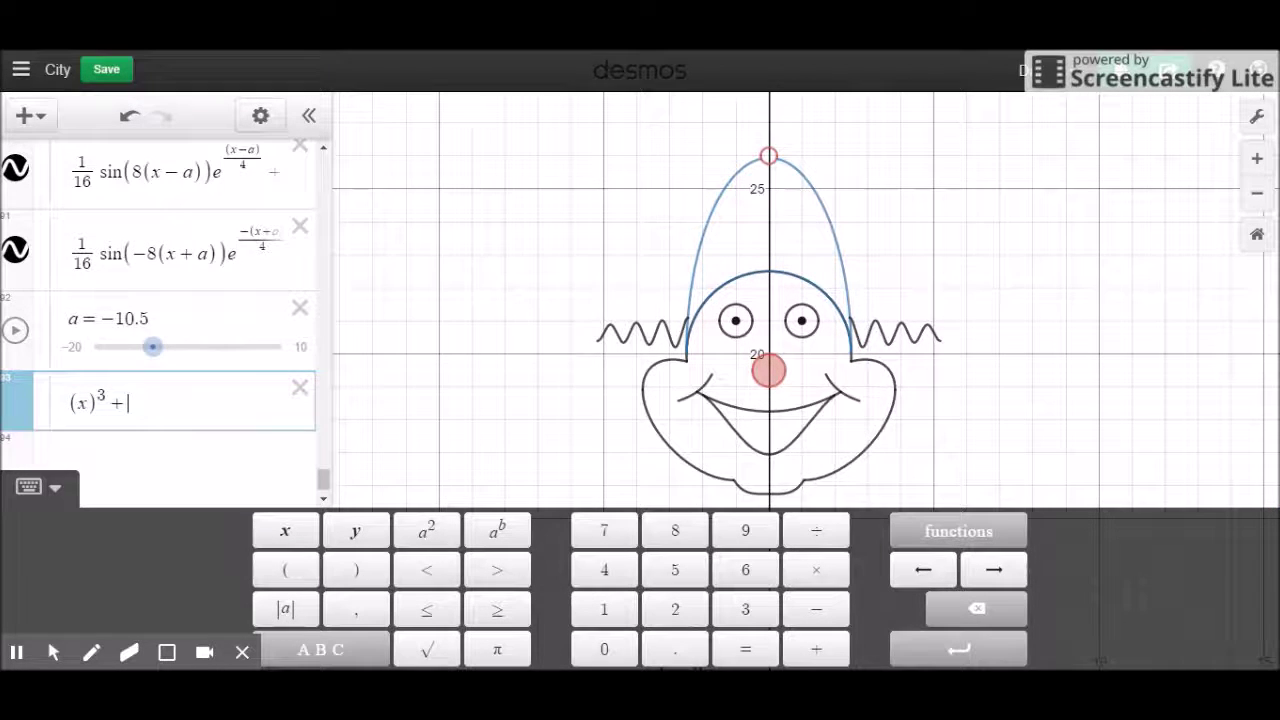
pyautogui.press('Return')
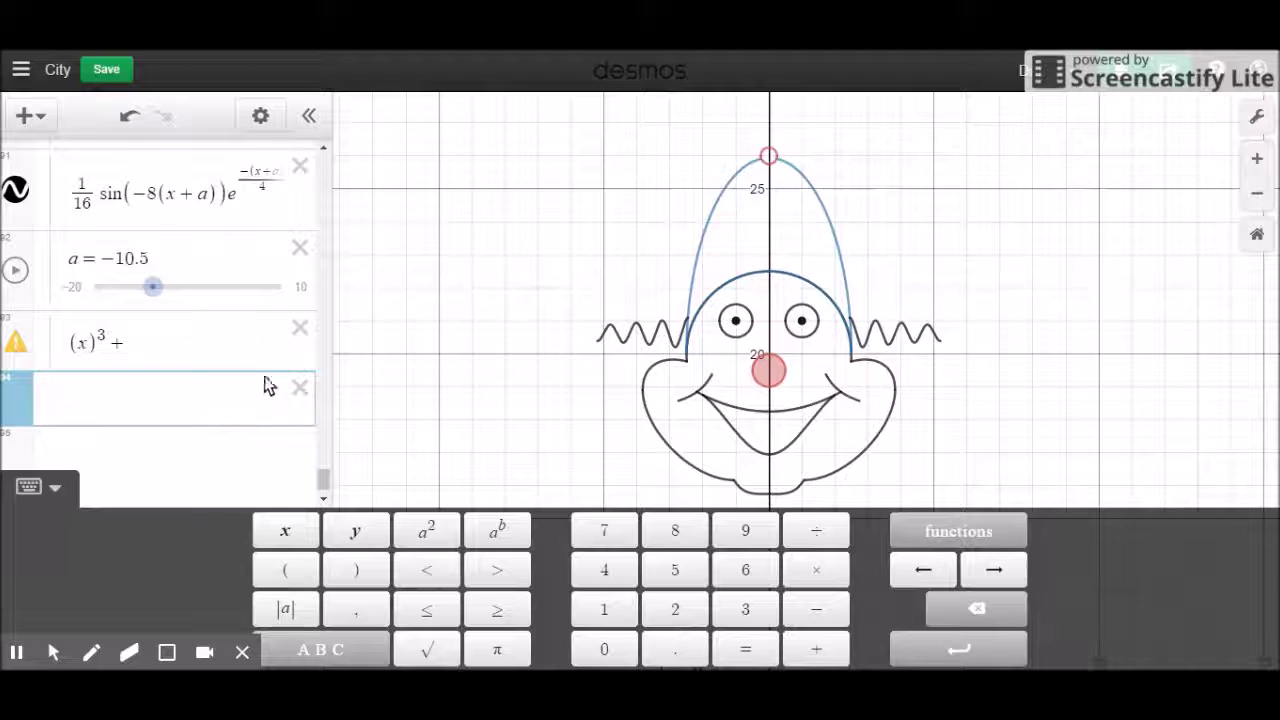
pyautogui.click(300, 388)
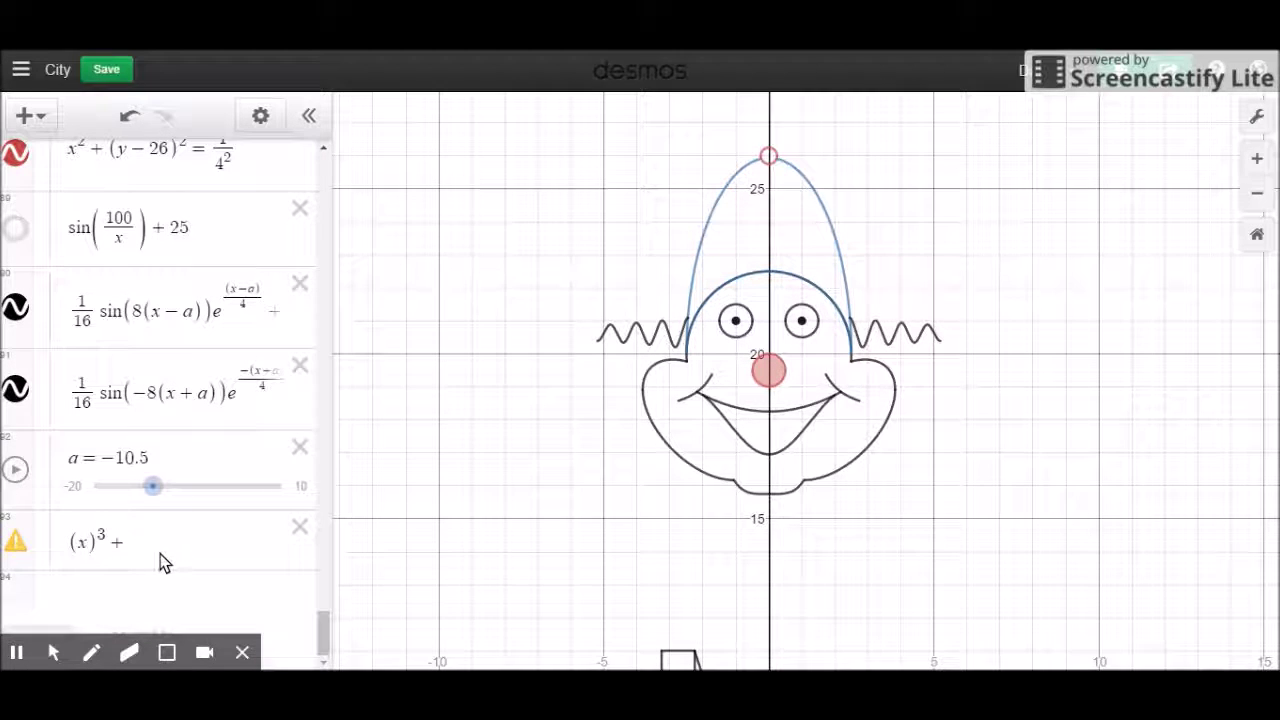
pyautogui.click(162, 558)
pyautogui.write('25')
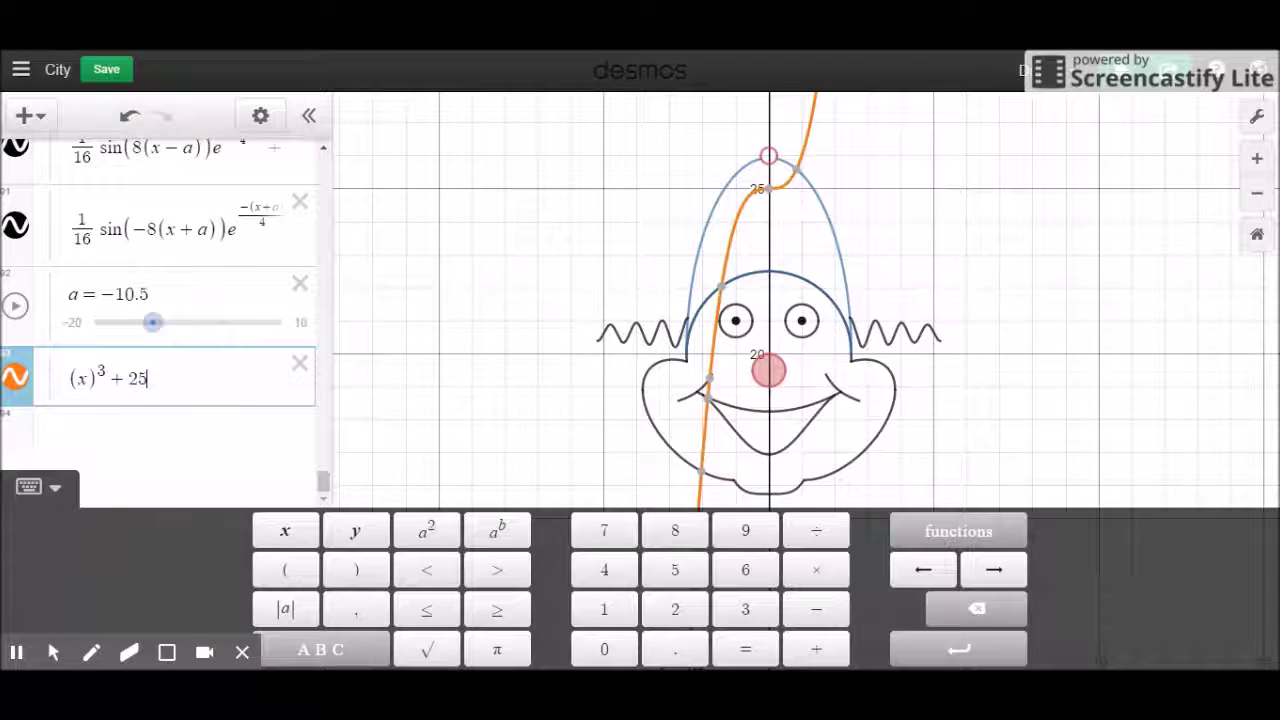
# Rewrite the cubic expression as the function f(x) = x^3 + 25 and change its constant to 20.
pyautogui.moveTo(160, 380); pyautogui.dragTo(52, 378)
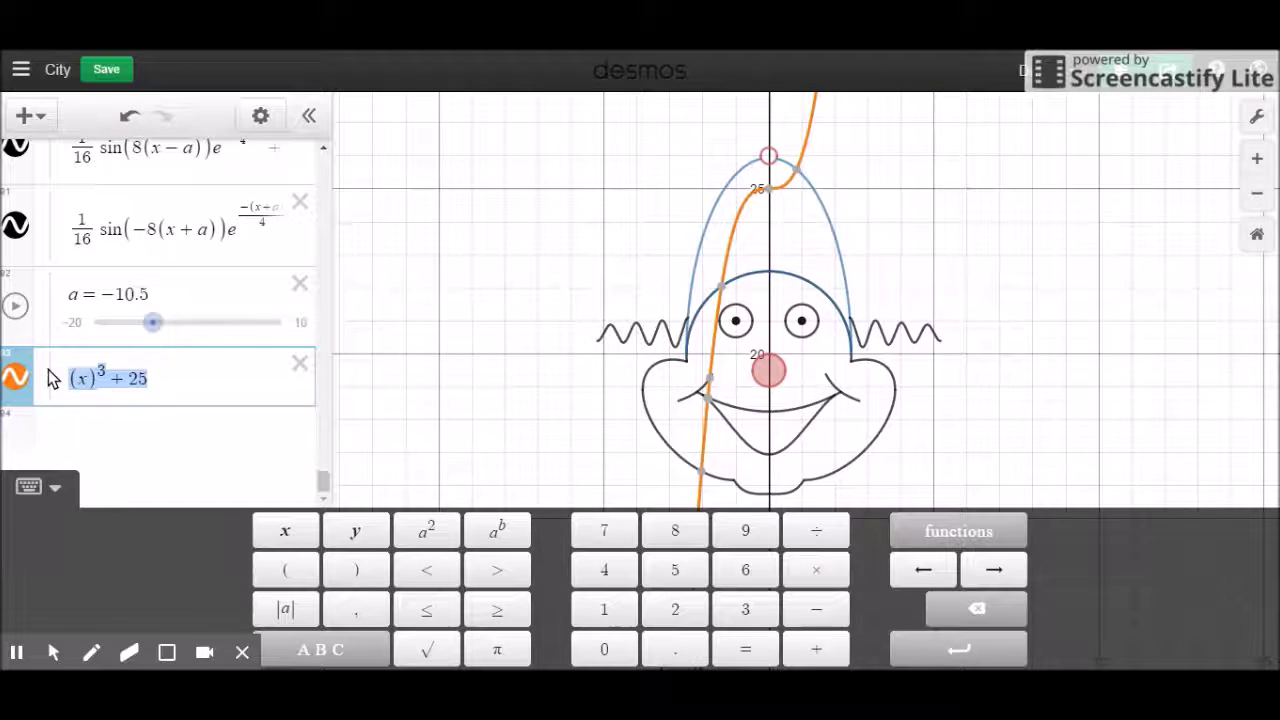
pyautogui.write('f(x) = ')
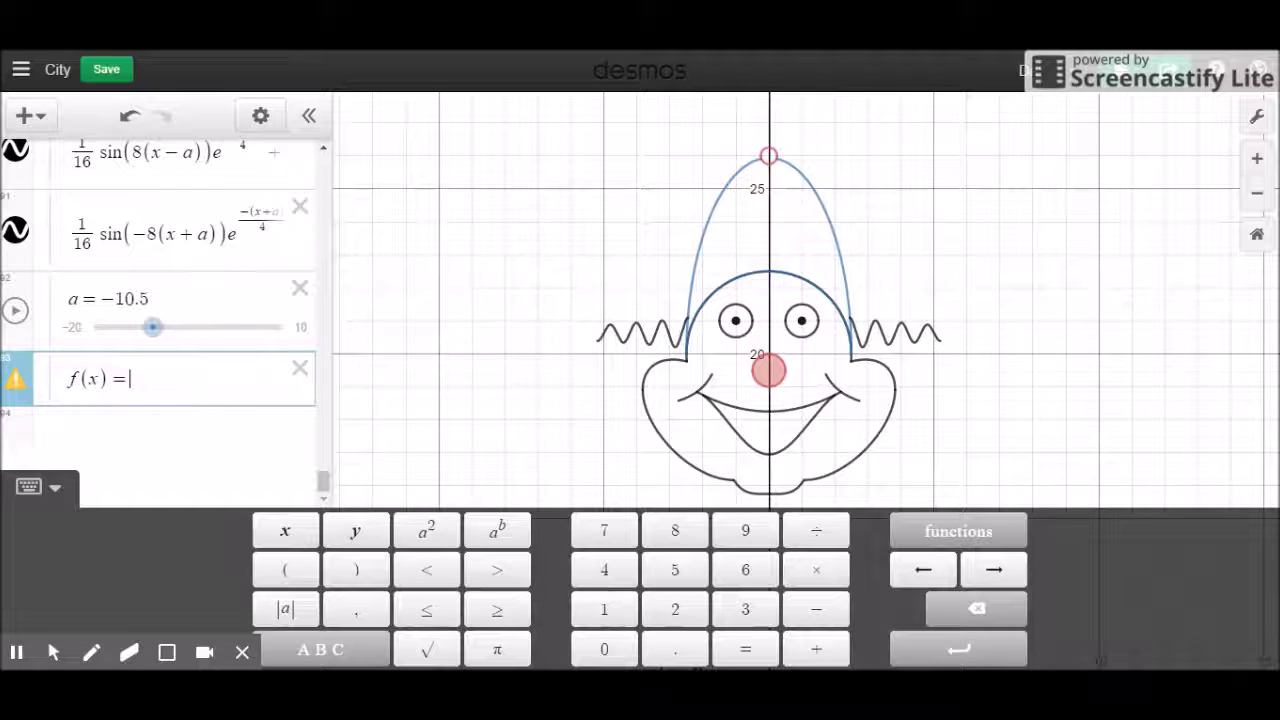
pyautogui.write('x')
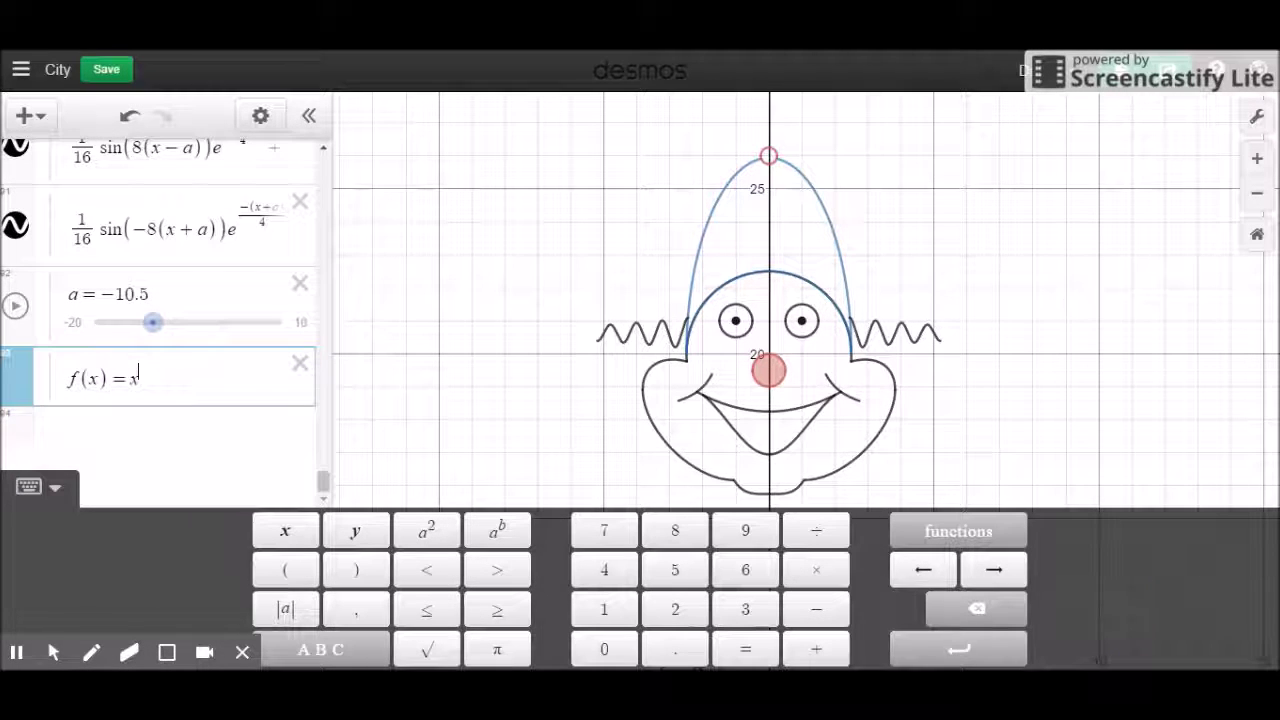
pyautogui.write('^3 + 25')
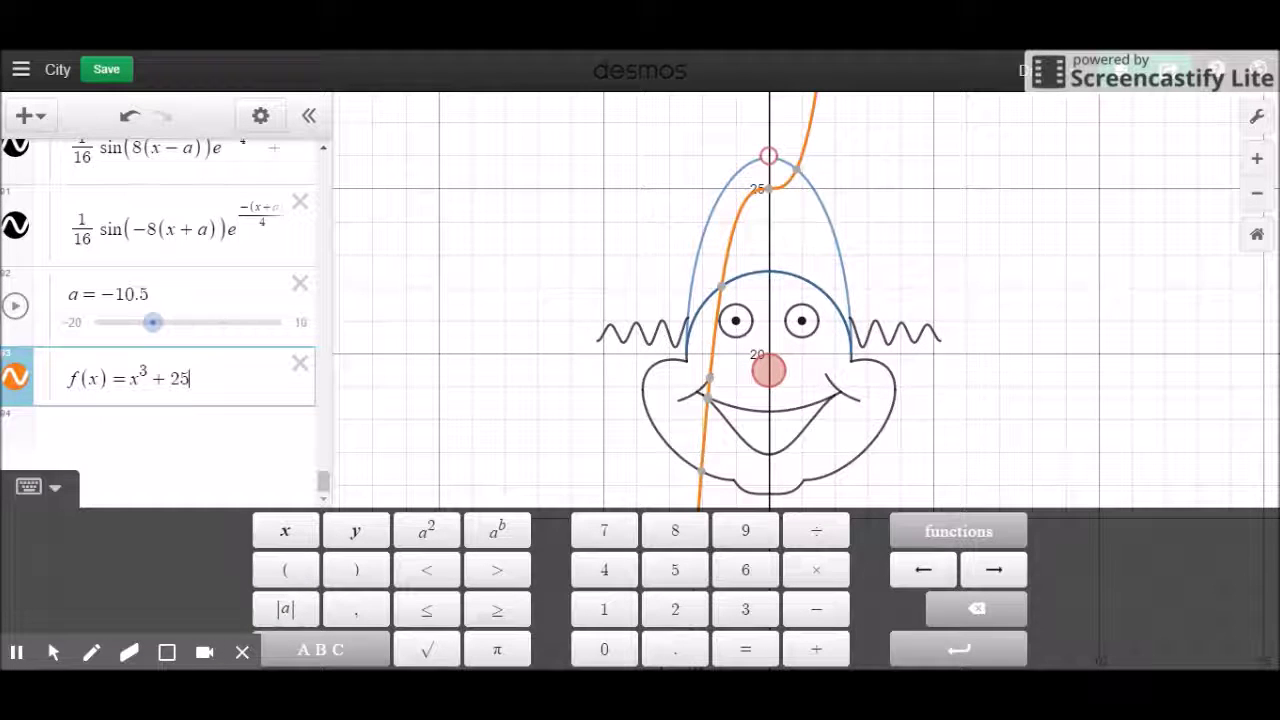
pyautogui.press('BackSpace')
pyautogui.write('0')
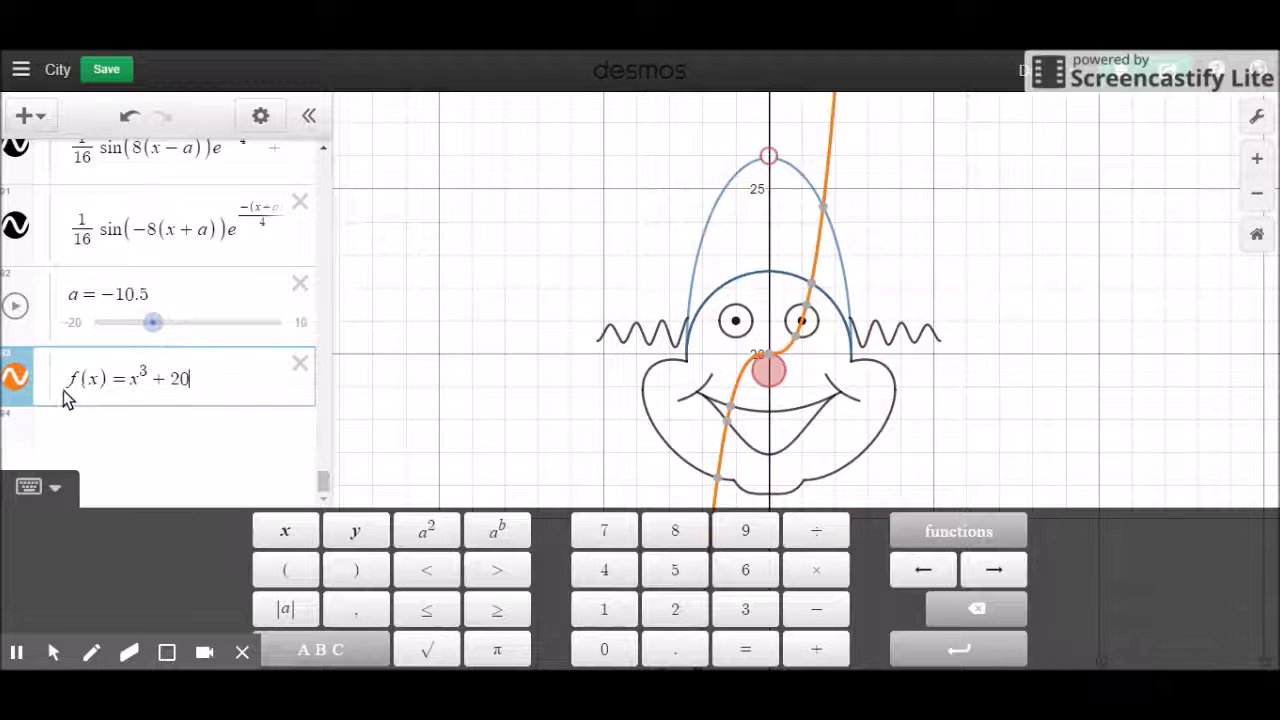
# Try negating the argument in the cubic's definition to f(−x) = x³ + 20, and undo the change.
pyautogui.click(95, 384)
pyautogui.press('Delete')
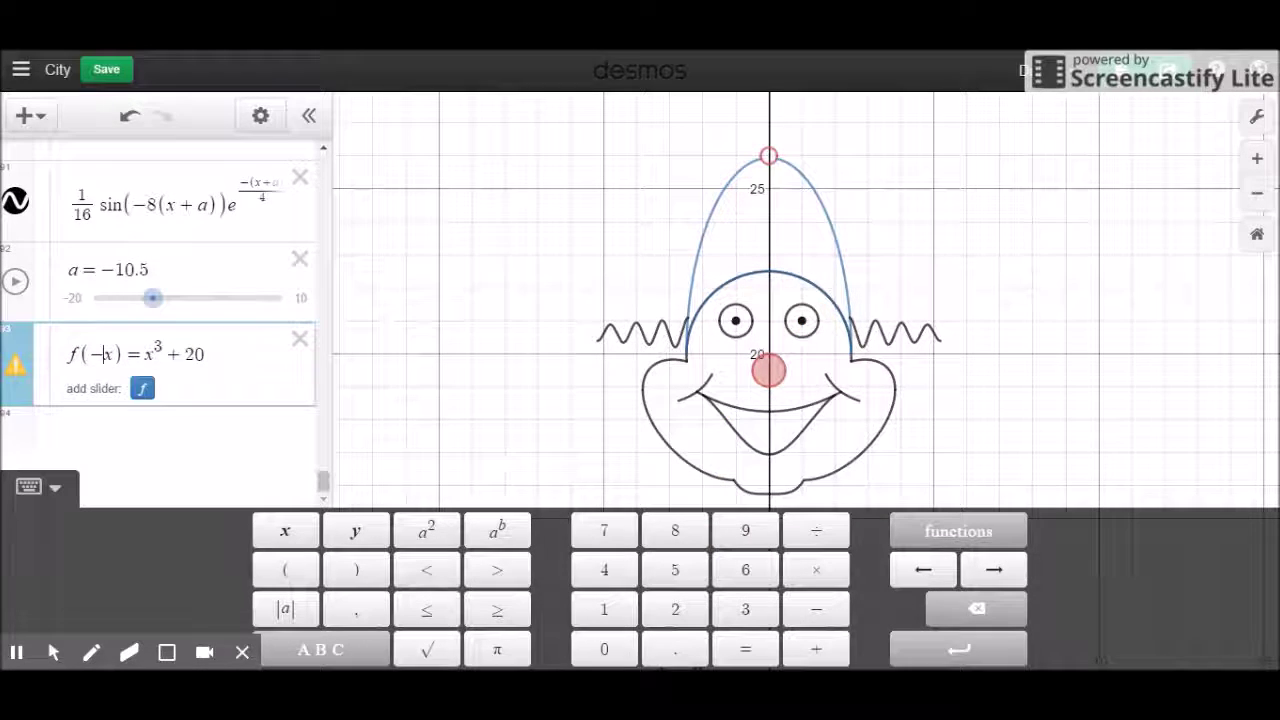
pyautogui.hotkey('ctrl', 'z')
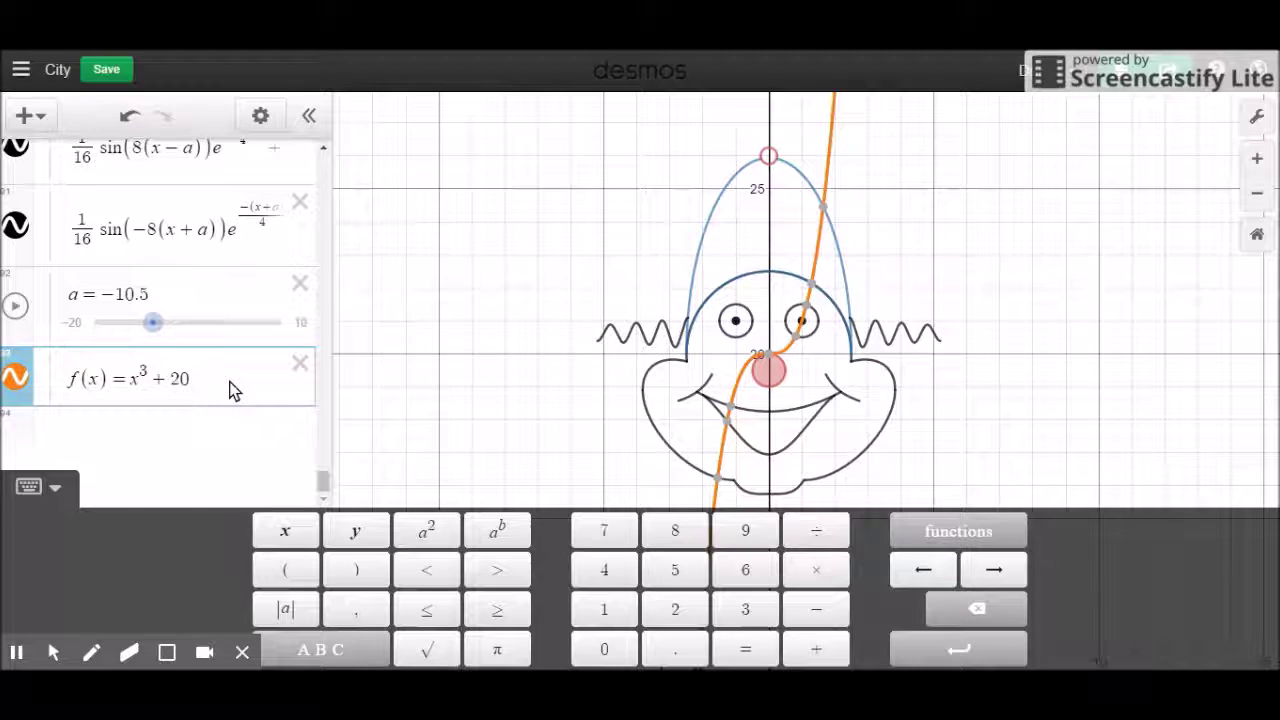
# Add the reflected function f(−x) on a new line below the cubic f(x) = x³ + 20.
pyautogui.press('Return')
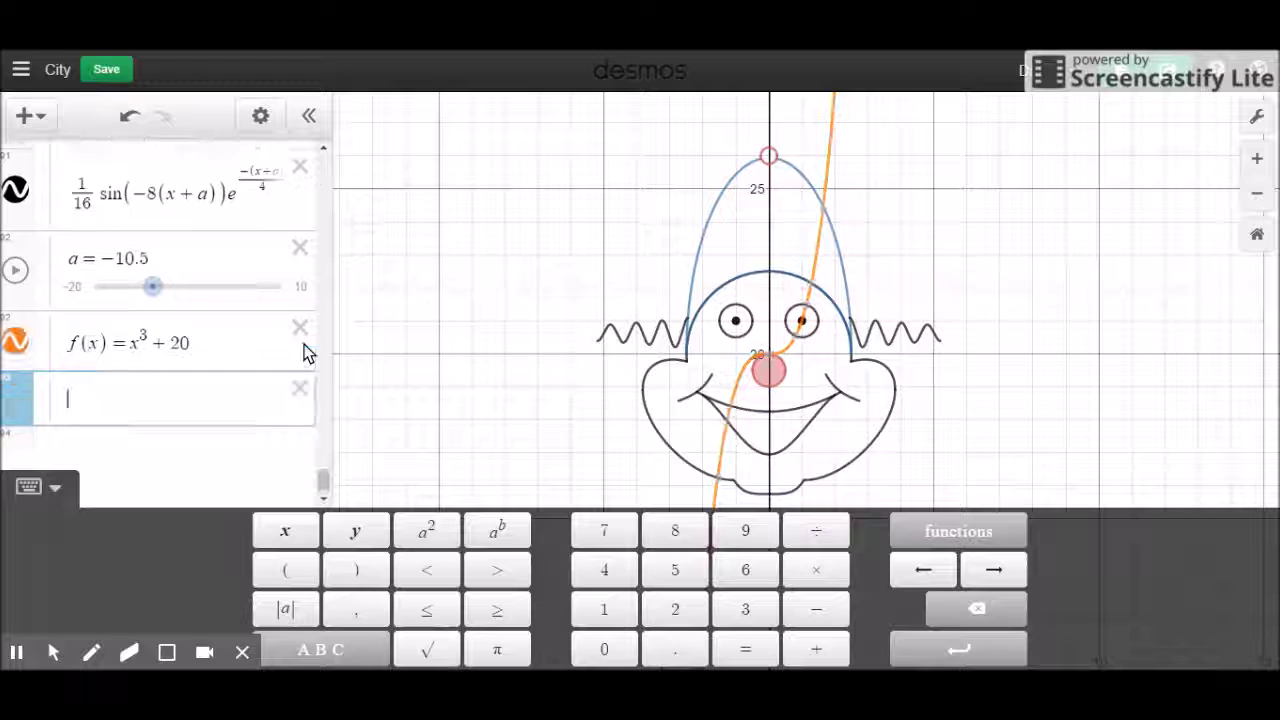
pyautogui.write('f(0x')
pyautogui.press('Left')
pyautogui.write('0')
pyautogui.press('BackSpace')
pyautogui.press('BackSpace')
pyautogui.write('-x')
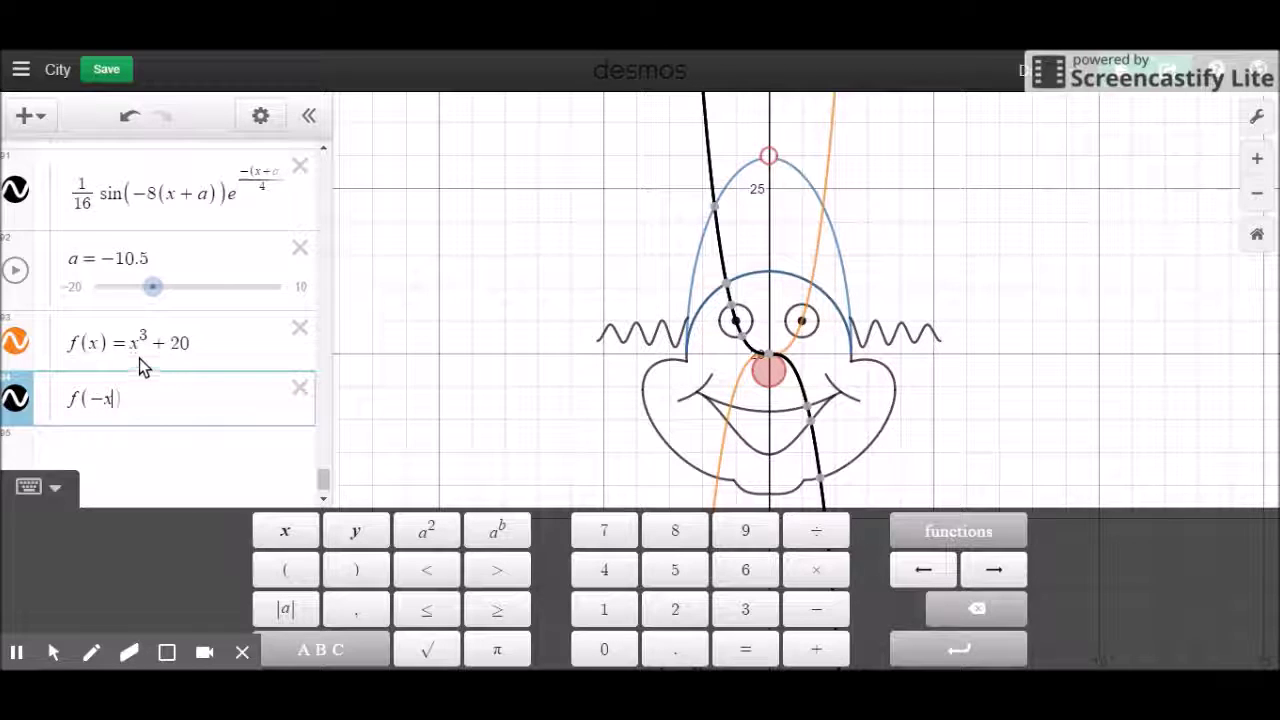
pyautogui.write(')')
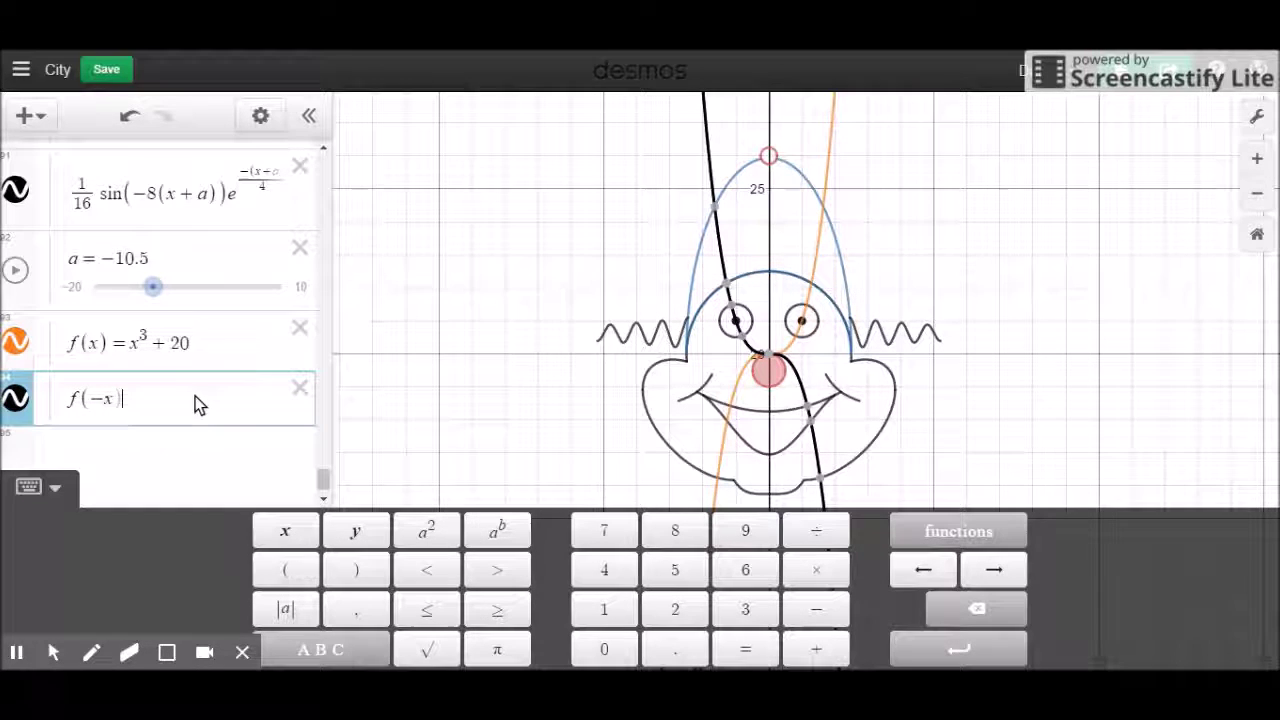
# Try negating the cubic term of f(x) to −x³, and restore it to x³.
pyautogui.click(131, 347)
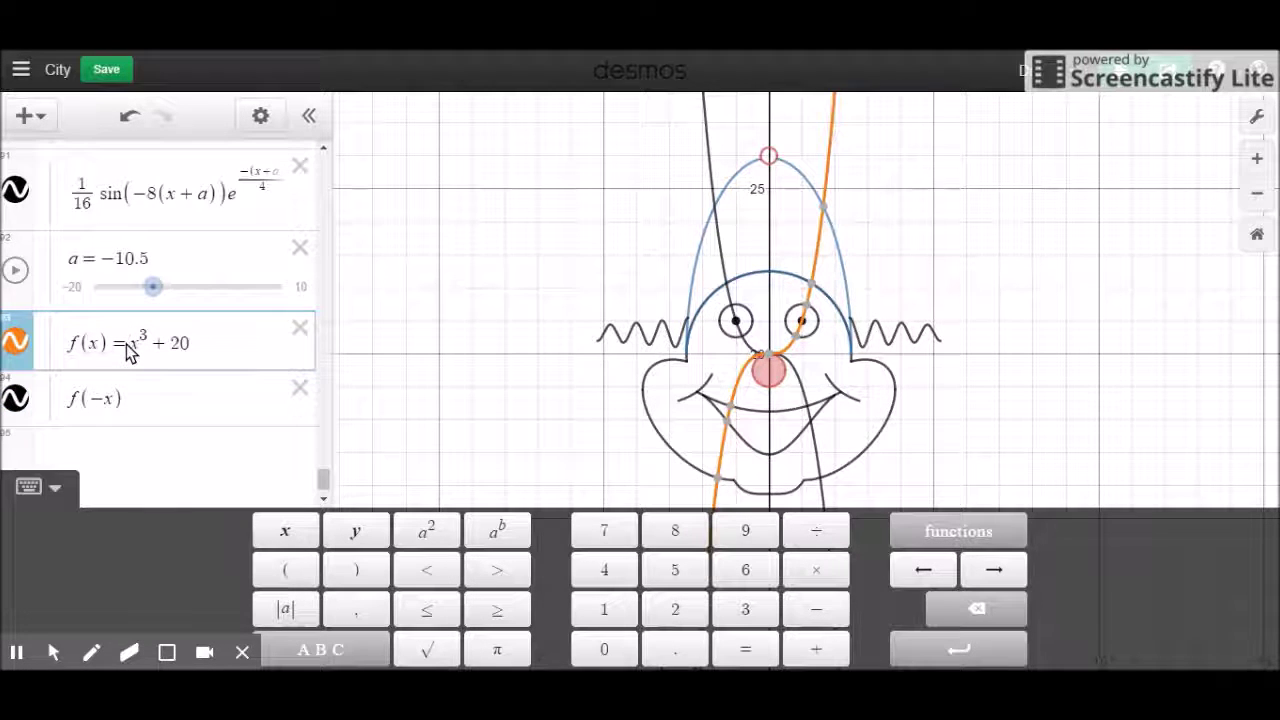
pyautogui.write('-')
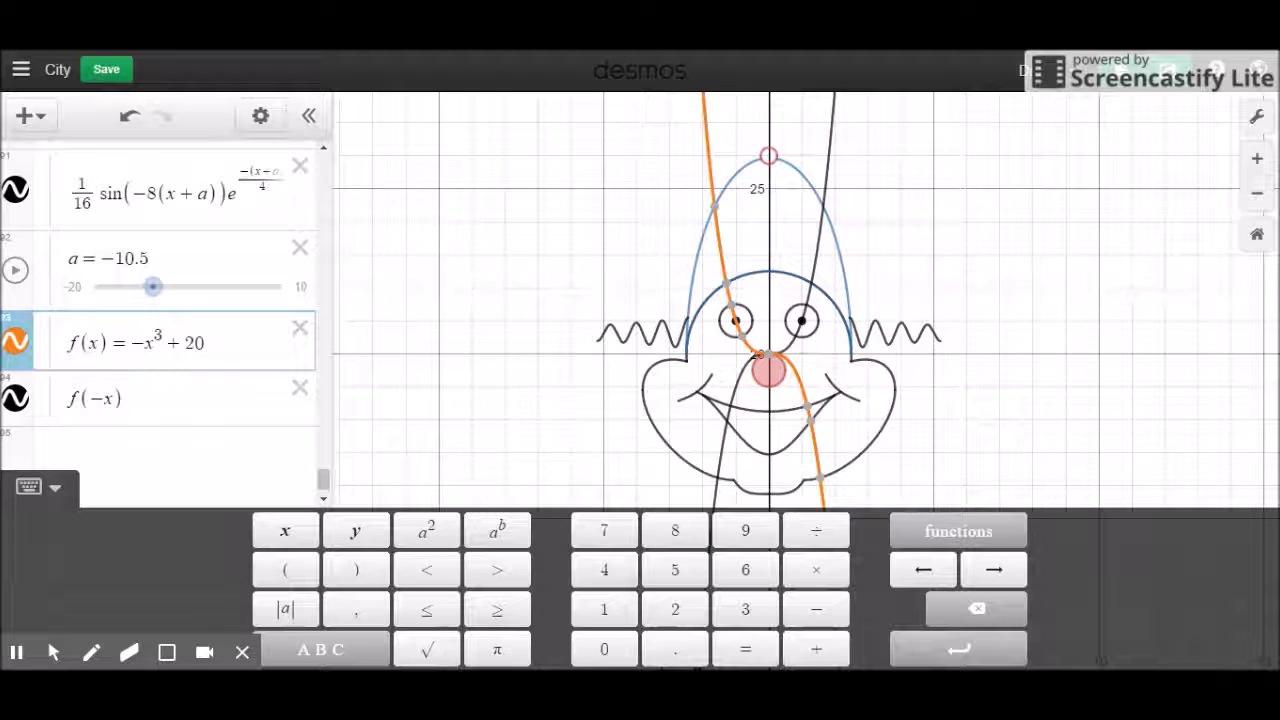
pyautogui.press('BackSpace')
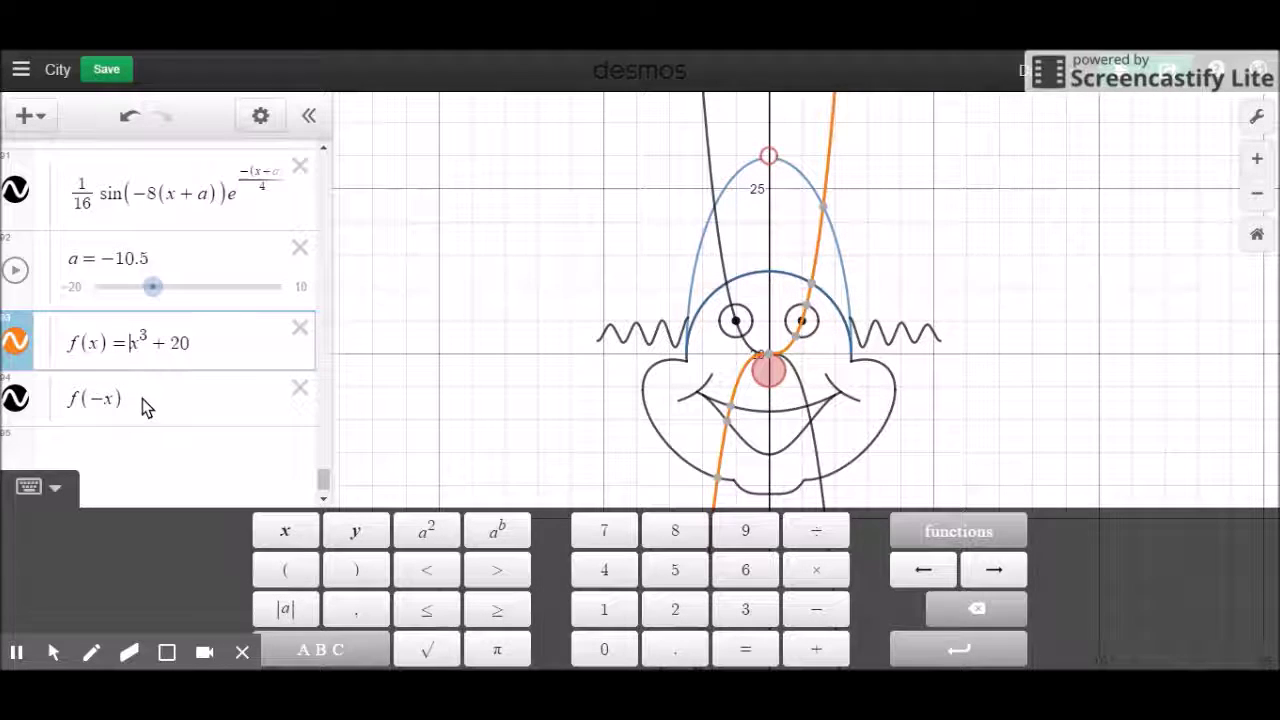
pyautogui.write('(')
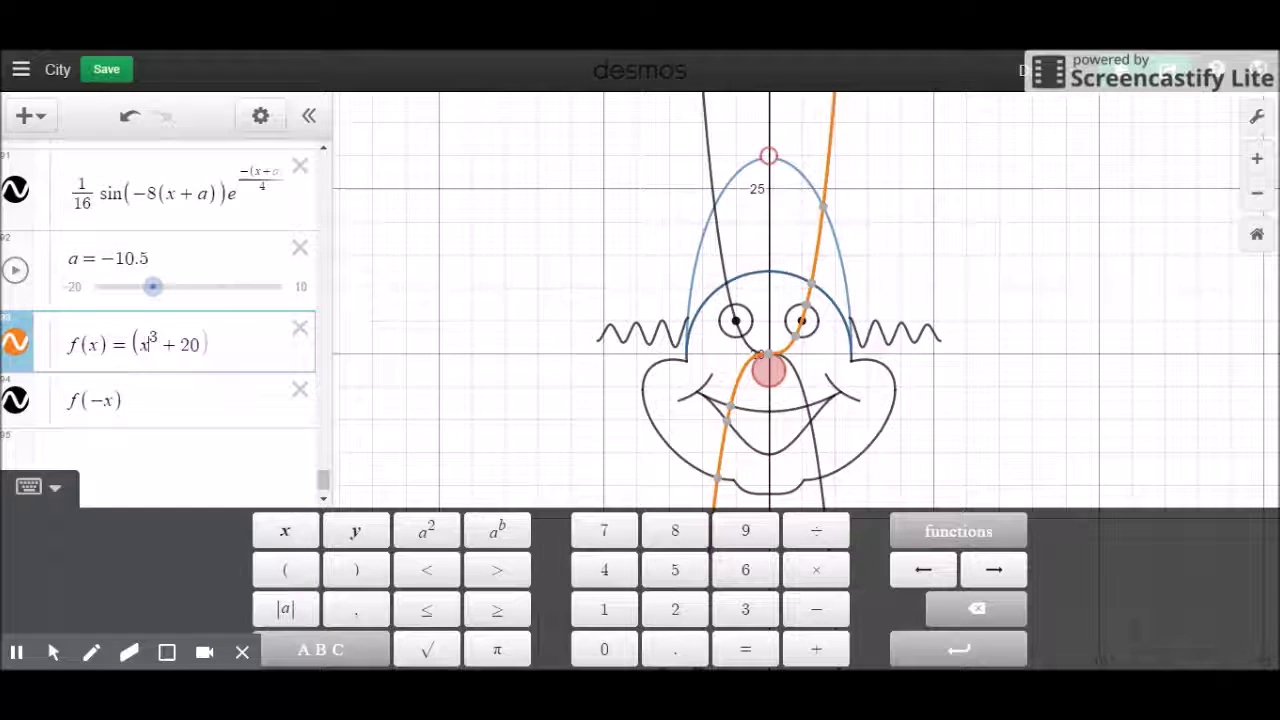
pyautogui.press('BackSpace')
# Try shifting the reflected function to f(−(x + 5)), and restore it to f(−x).
pyautogui.click(104, 401)
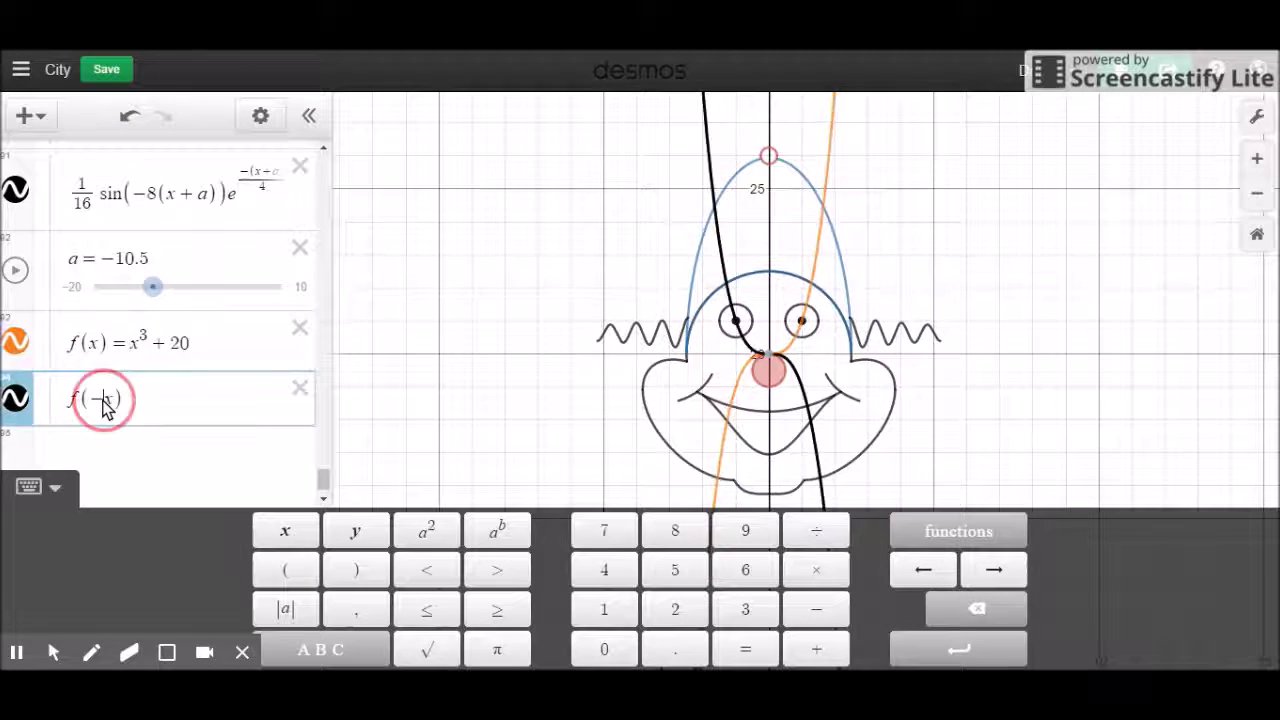
pyautogui.write('(')
pyautogui.press('Right')
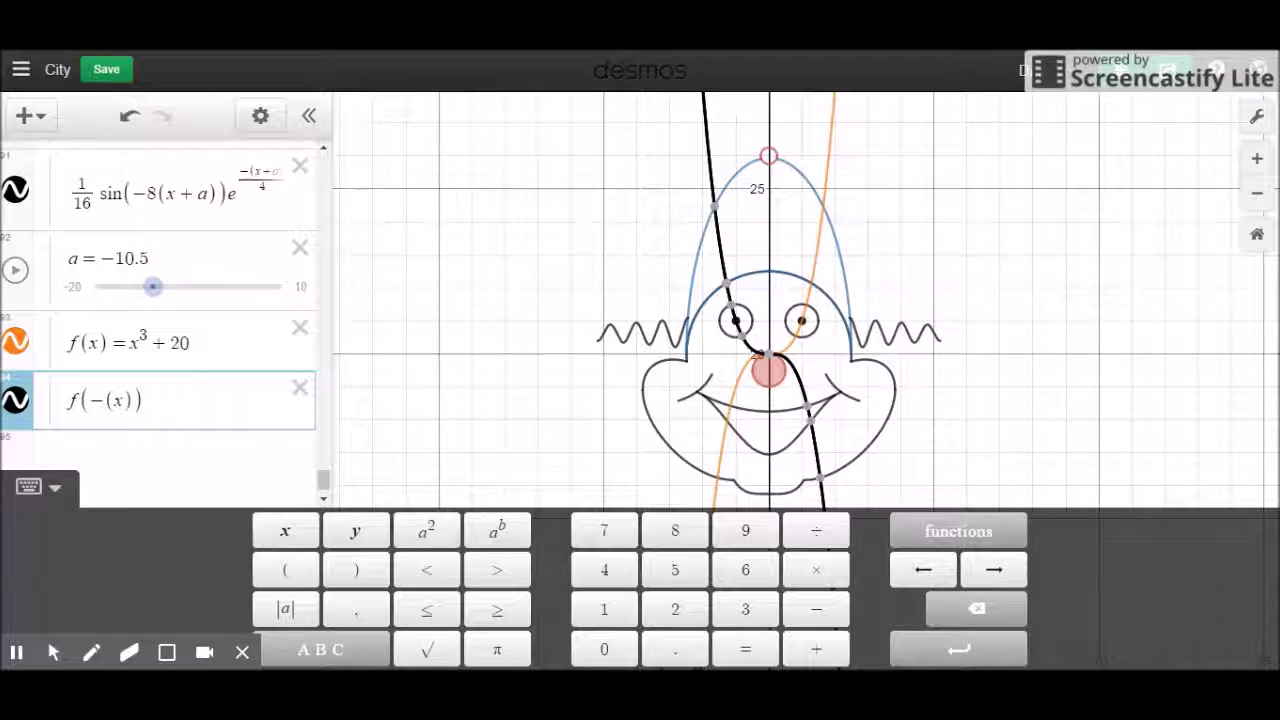
pyautogui.write('+')
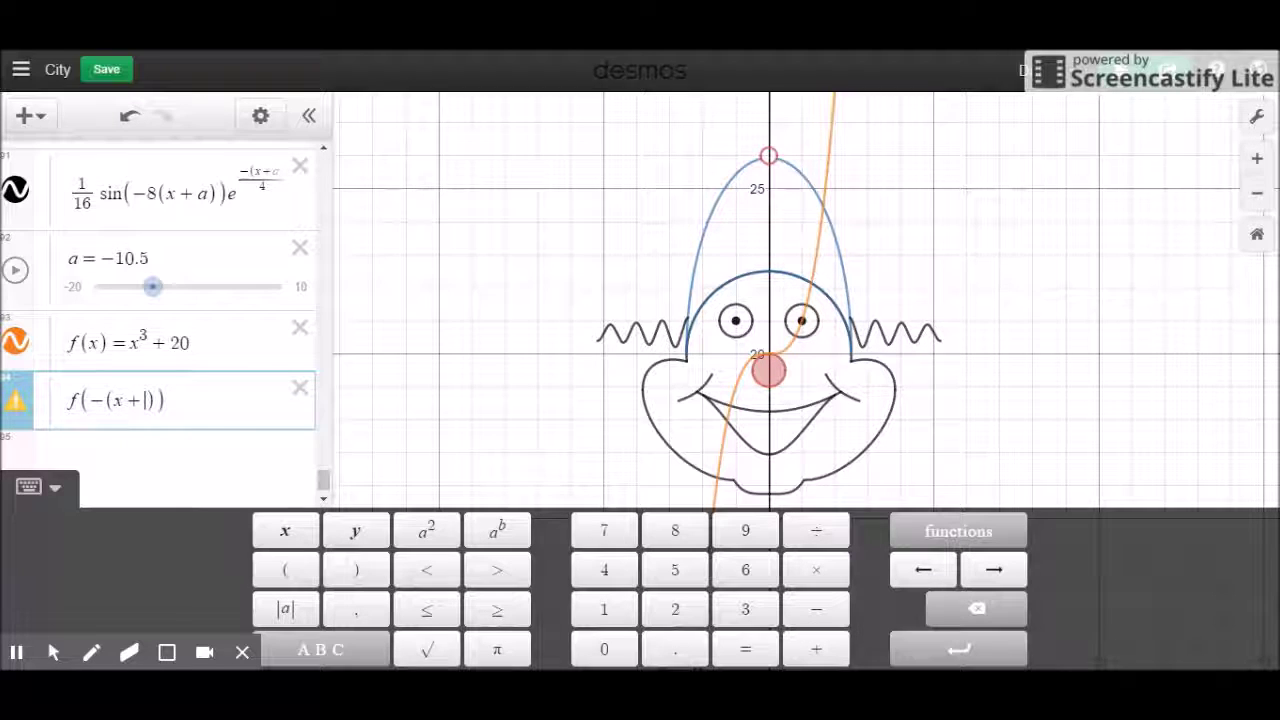
pyautogui.write('5')
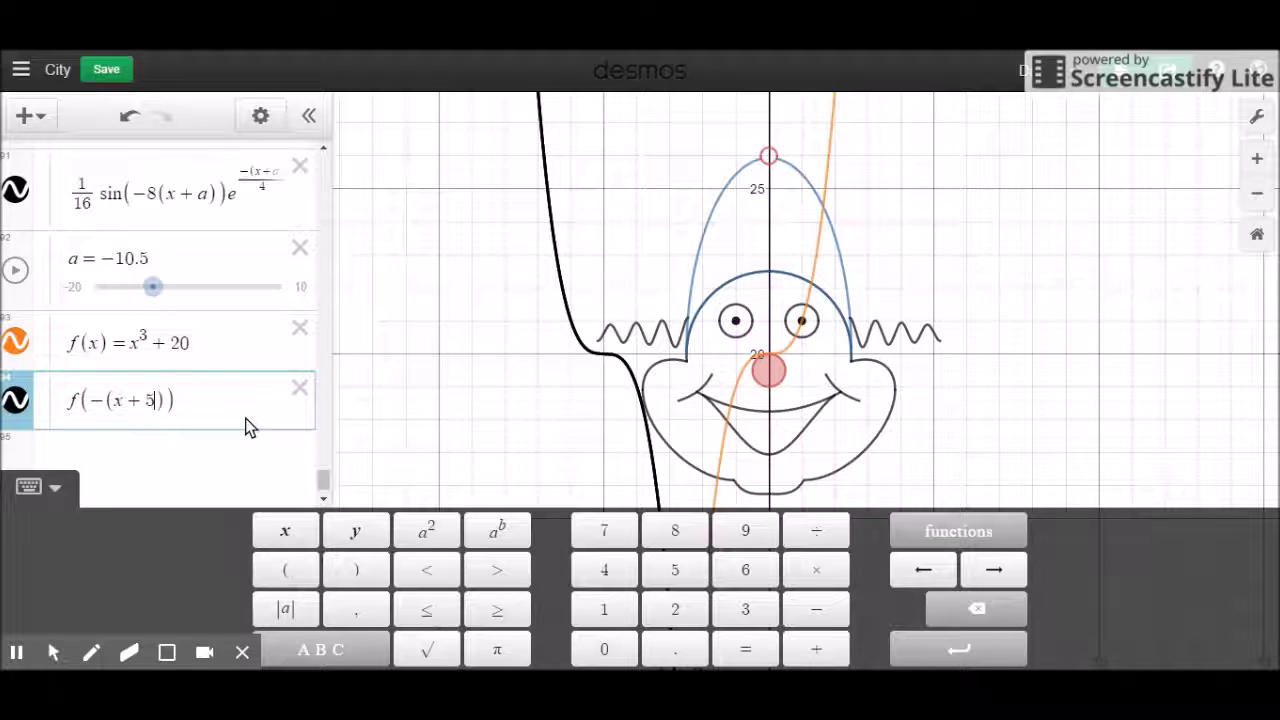
pyautogui.press('BackSpace')
pyautogui.press('BackSpace')
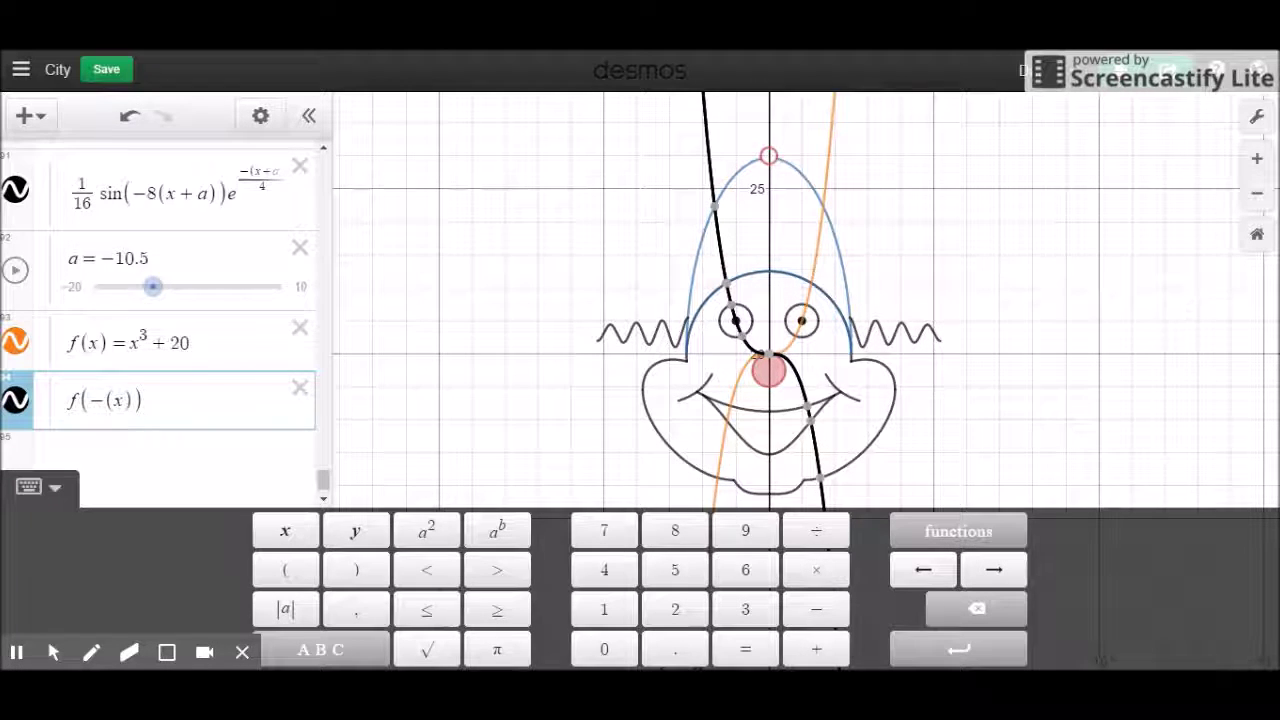
pyautogui.press('BackSpace')
pyautogui.press('BackSpace')
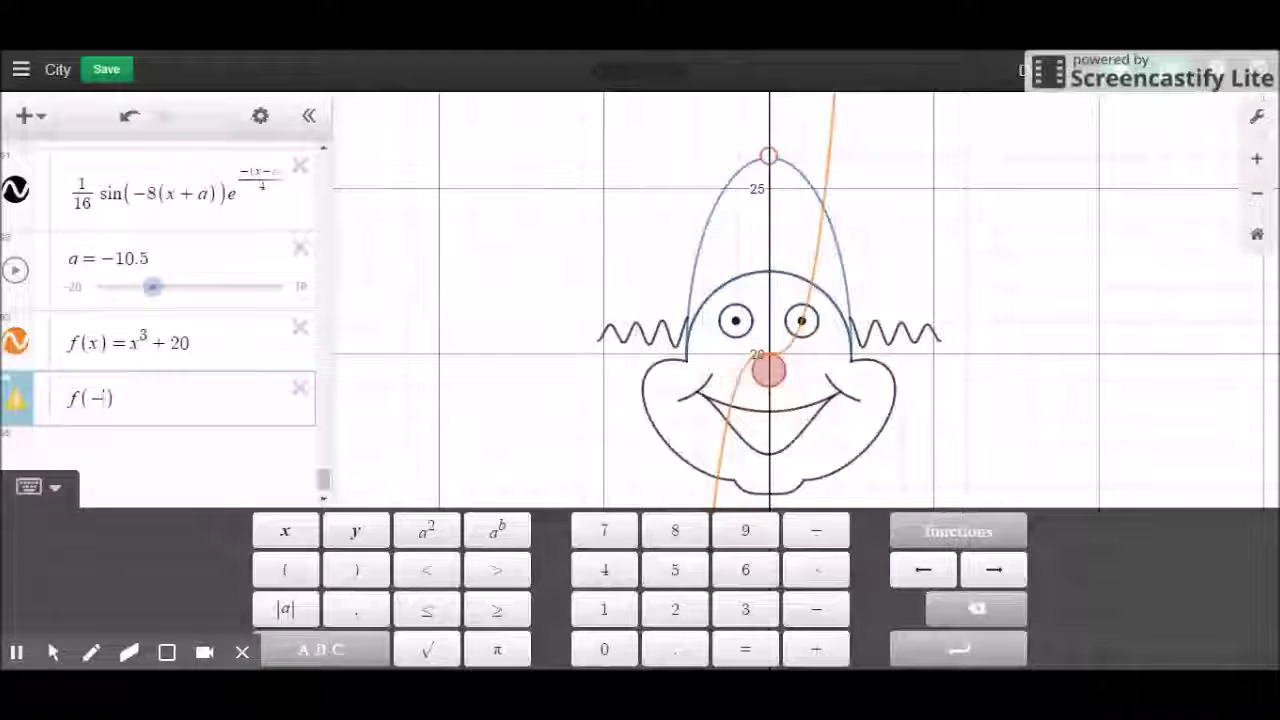
pyautogui.write('x')
# Rewrite the cubic's definition as f(x) = ((x + 5)³ + 20) to shift it horizontally.
pyautogui.click(129, 348)
pyautogui.write('(')
pyautogui.press('Down')
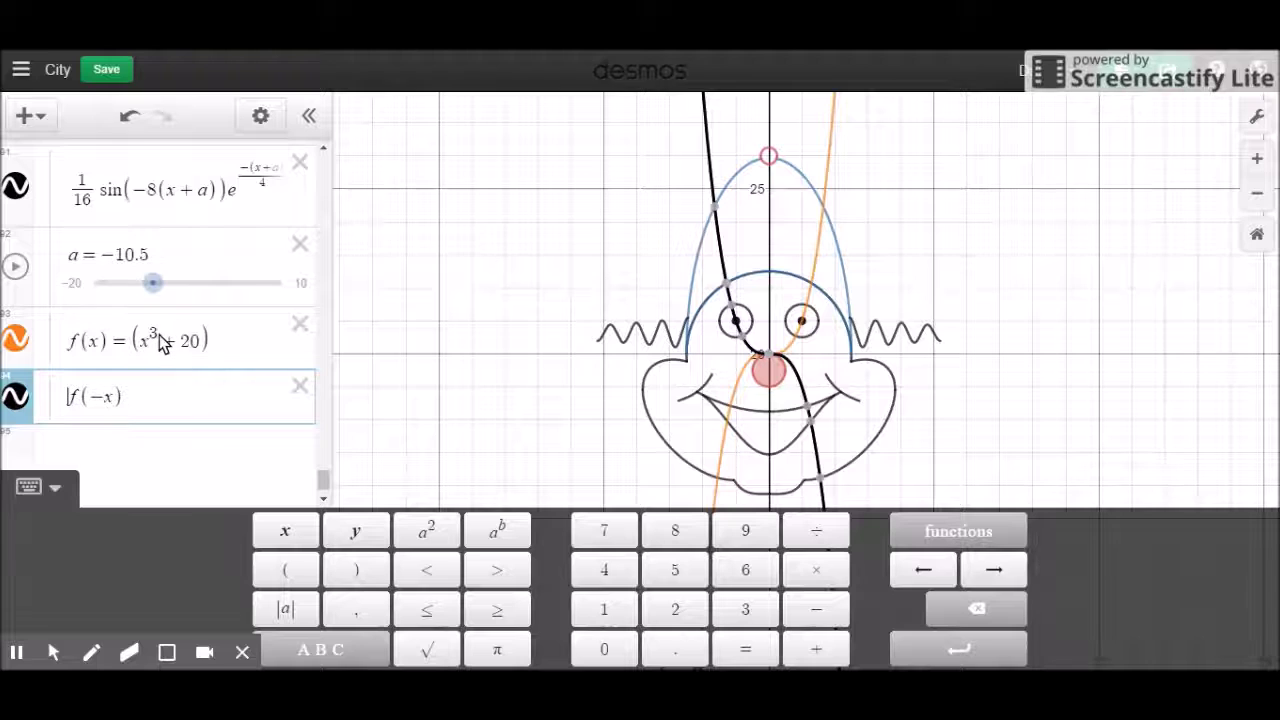
pyautogui.click(151, 344)
pyautogui.write('(3')
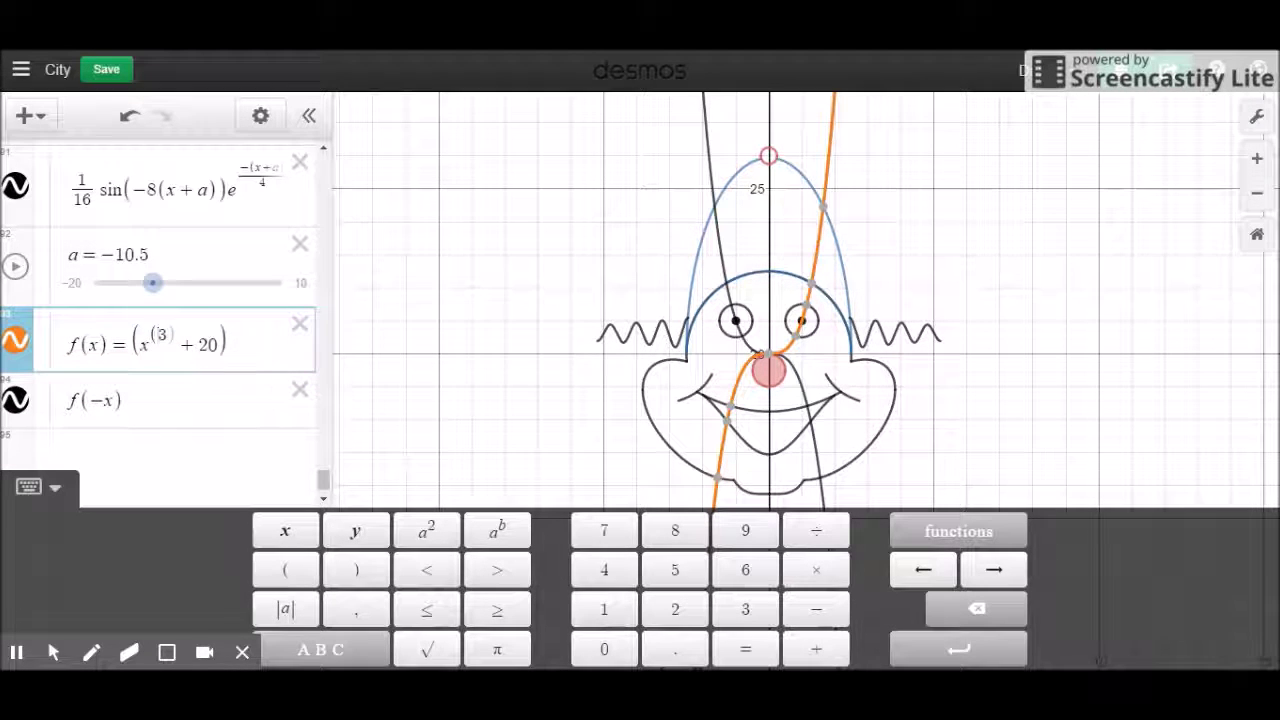
pyautogui.press('BackSpace')
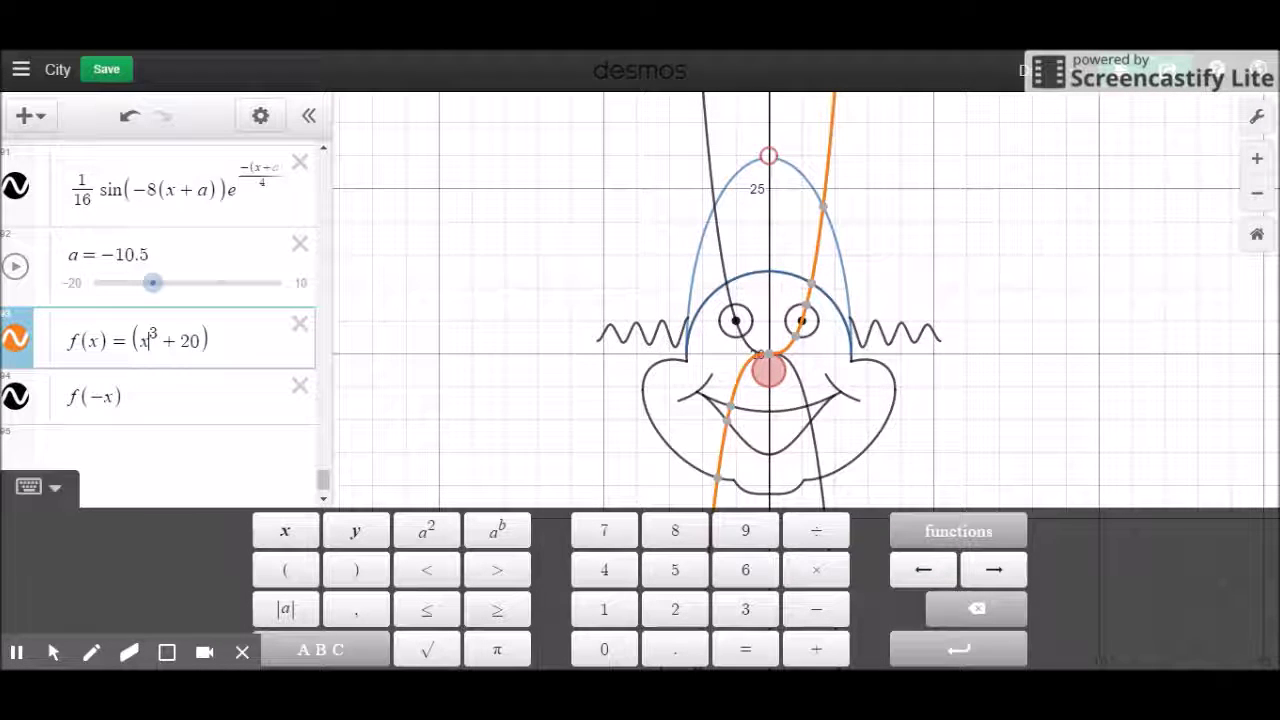
pyautogui.write('(')
pyautogui.press('Right')
pyautogui.write(')')
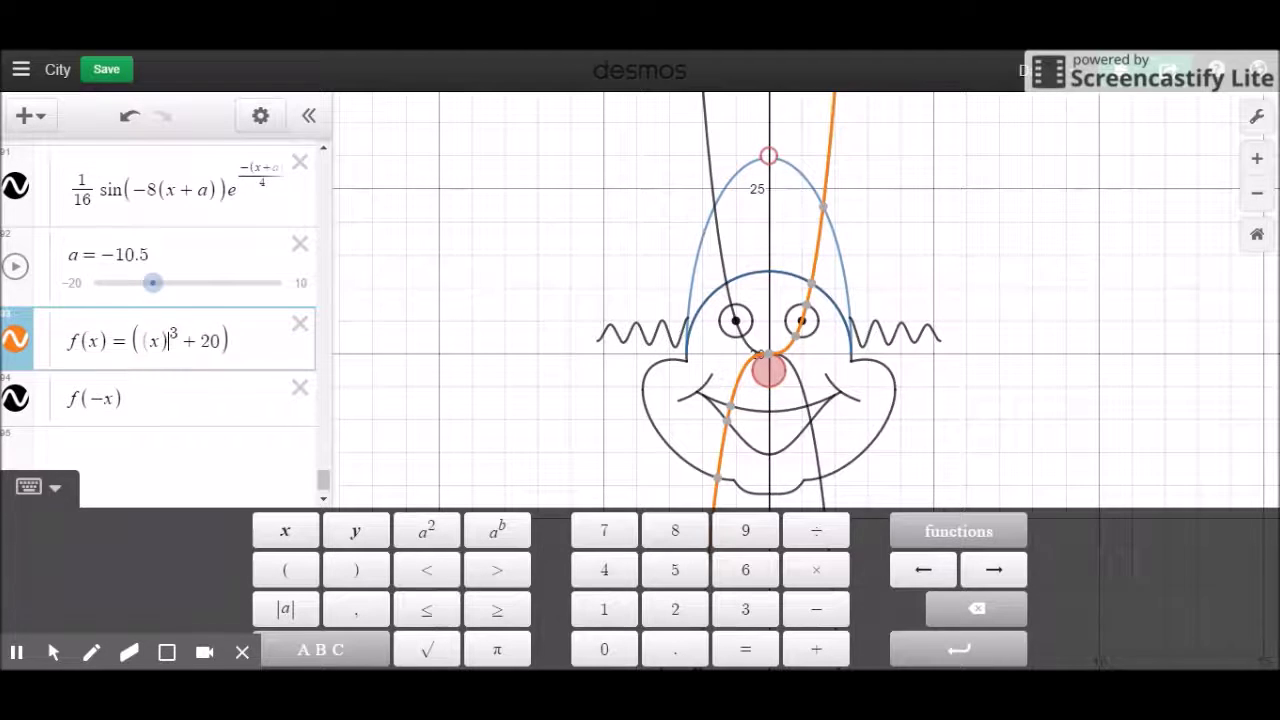
pyautogui.press('Right')
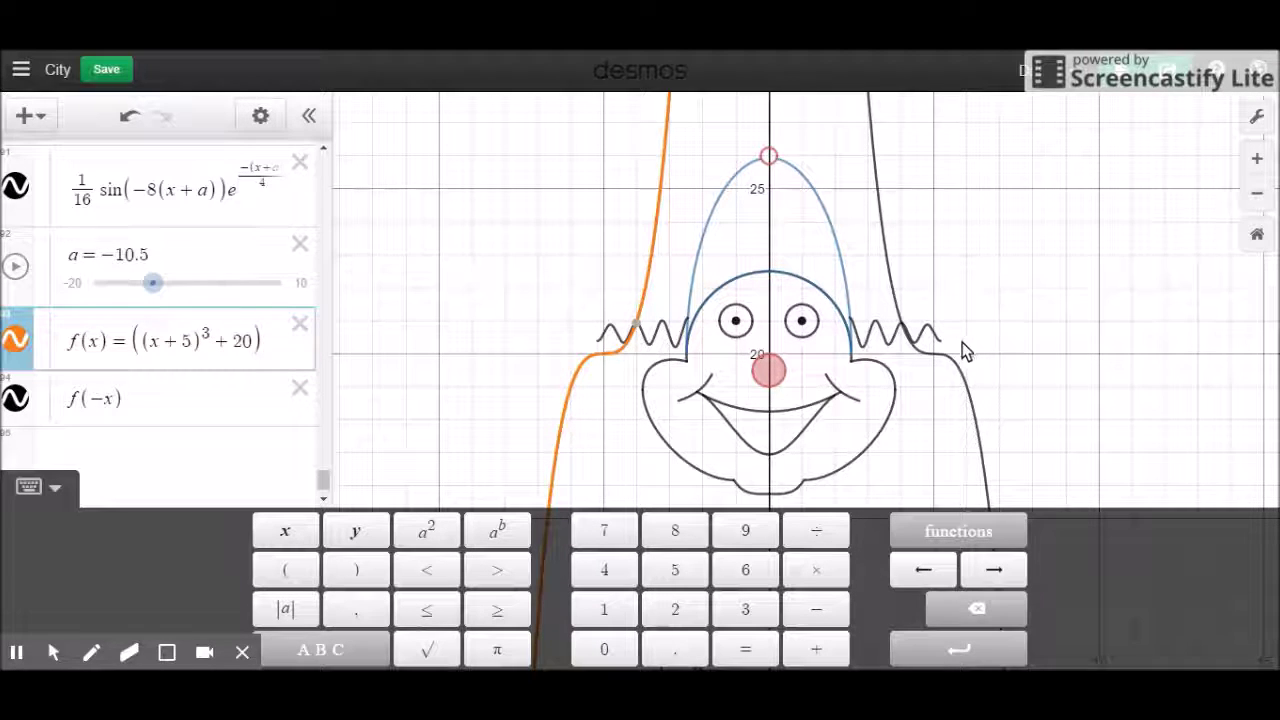
# Delete the reflected function f(−x) and the cubic f(x) from the expression list.
pyautogui.click(938, 366)
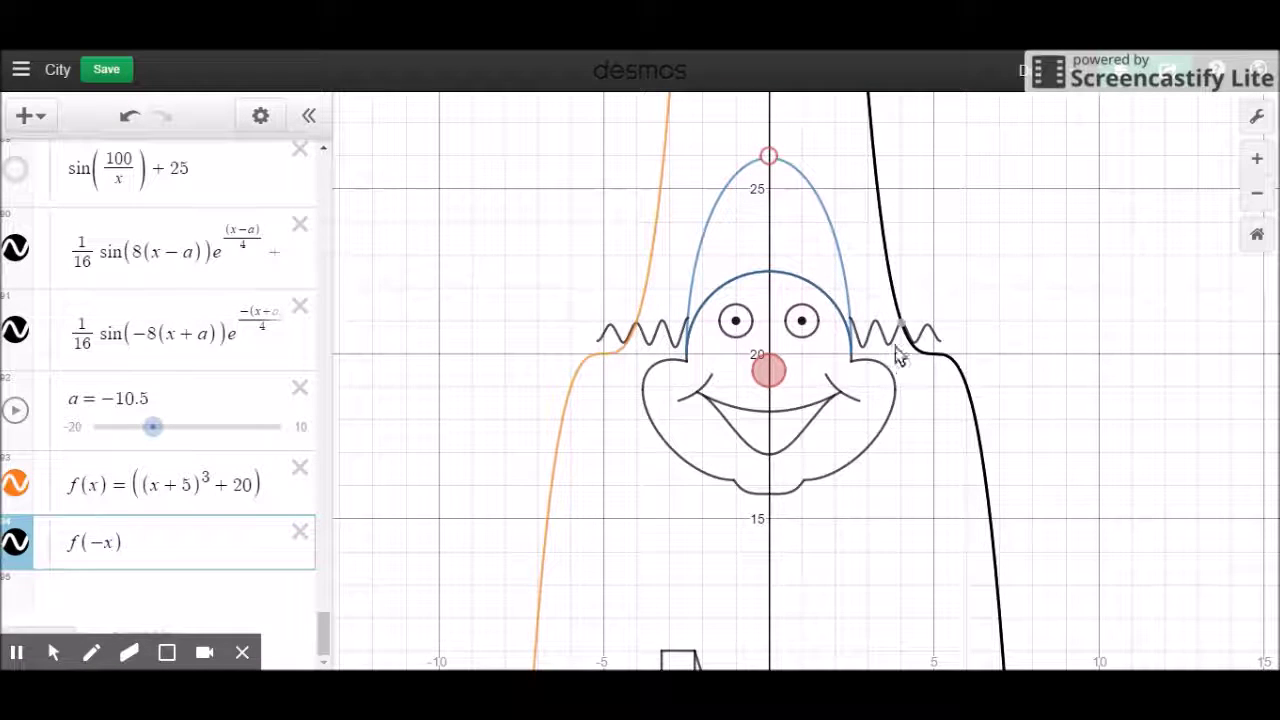
pyautogui.click(298, 535)
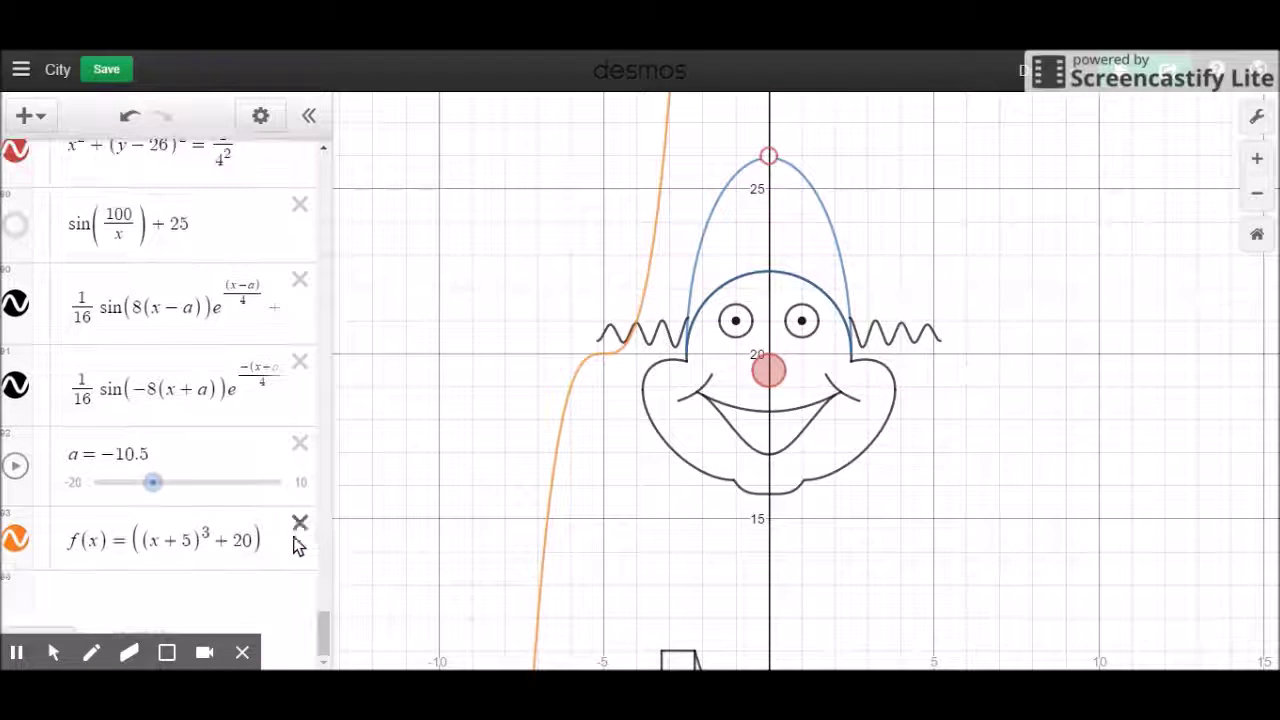
pyautogui.click(298, 526)
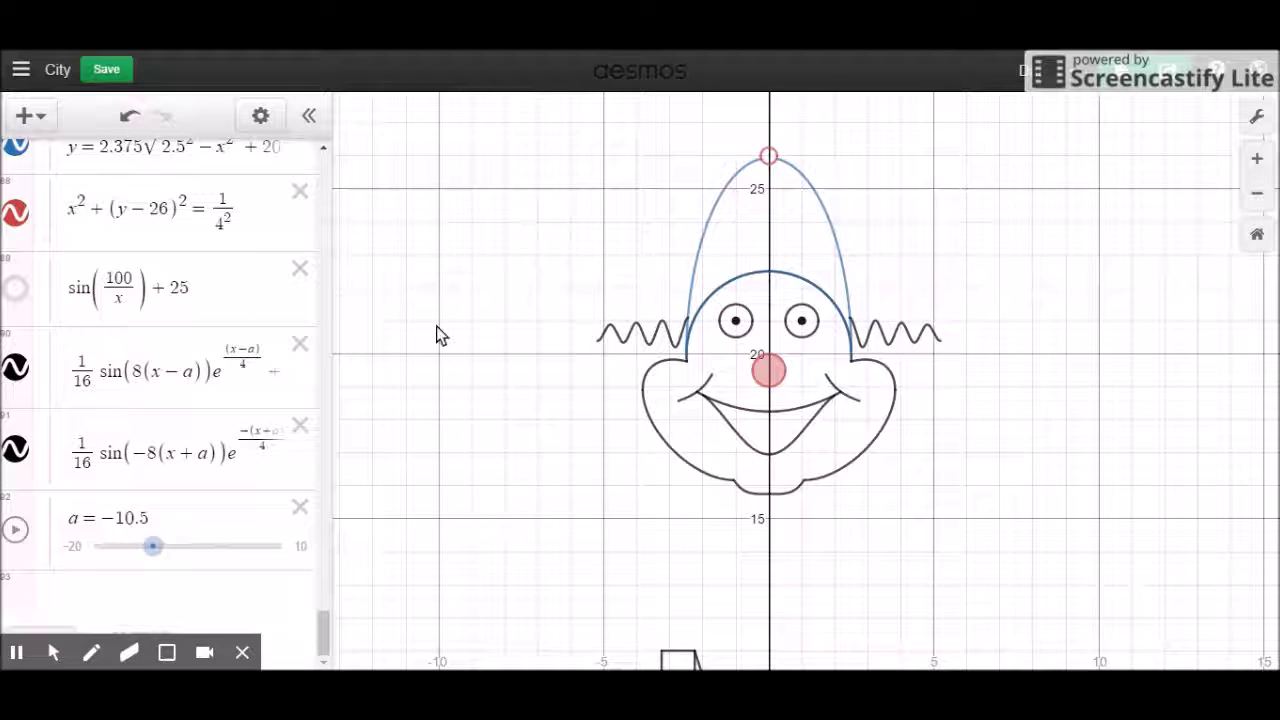
pyautogui.click(172, 456)
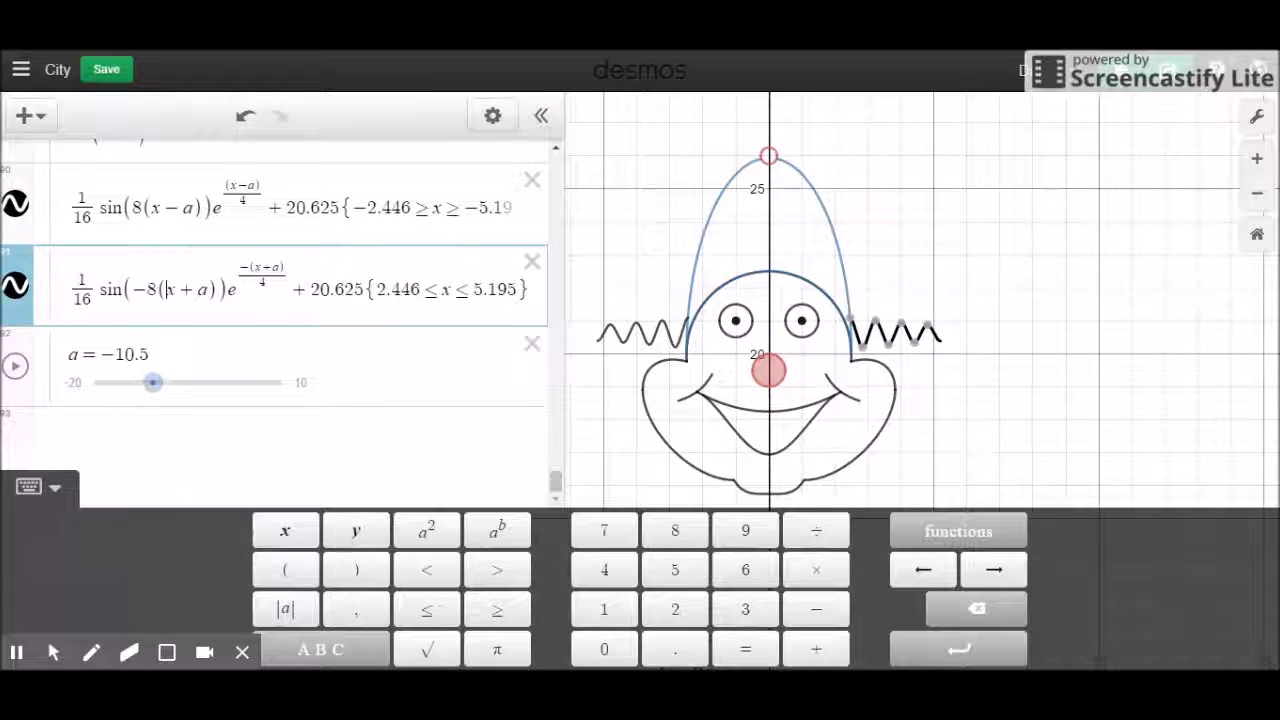
pyautogui.click(554, 366)
pyautogui.press('Return')
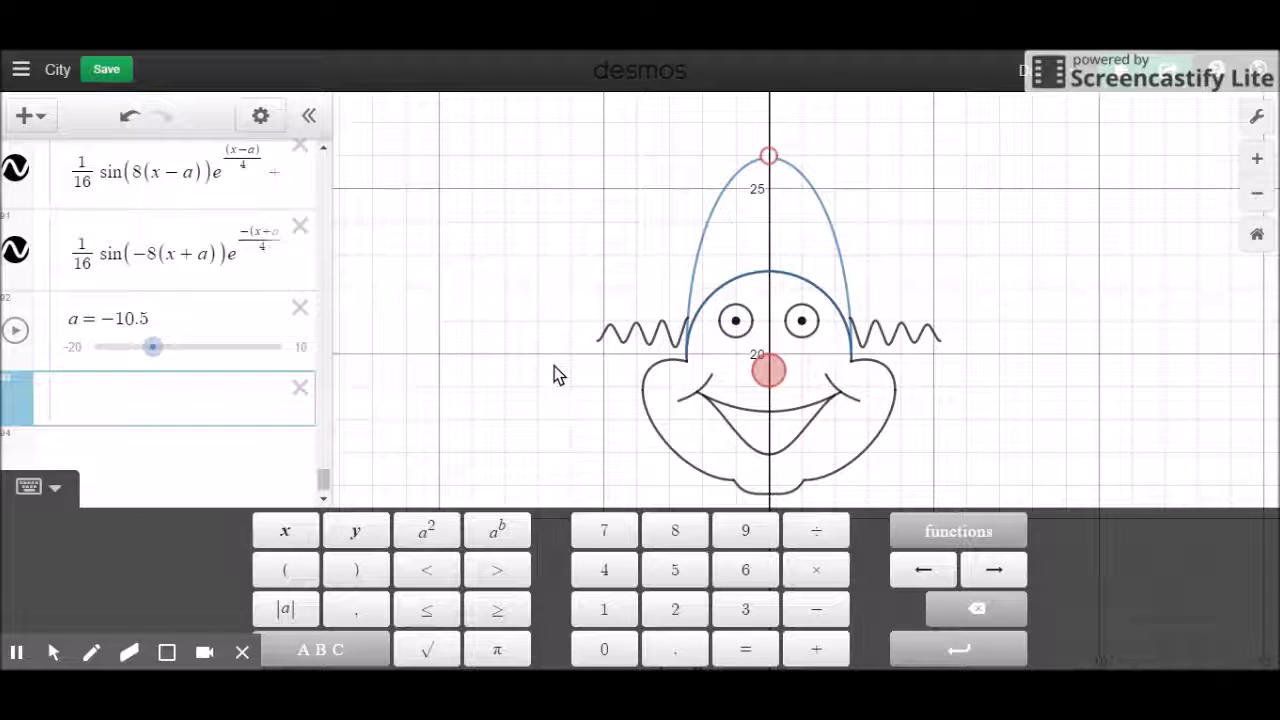
pyautogui.press('BackSpace')
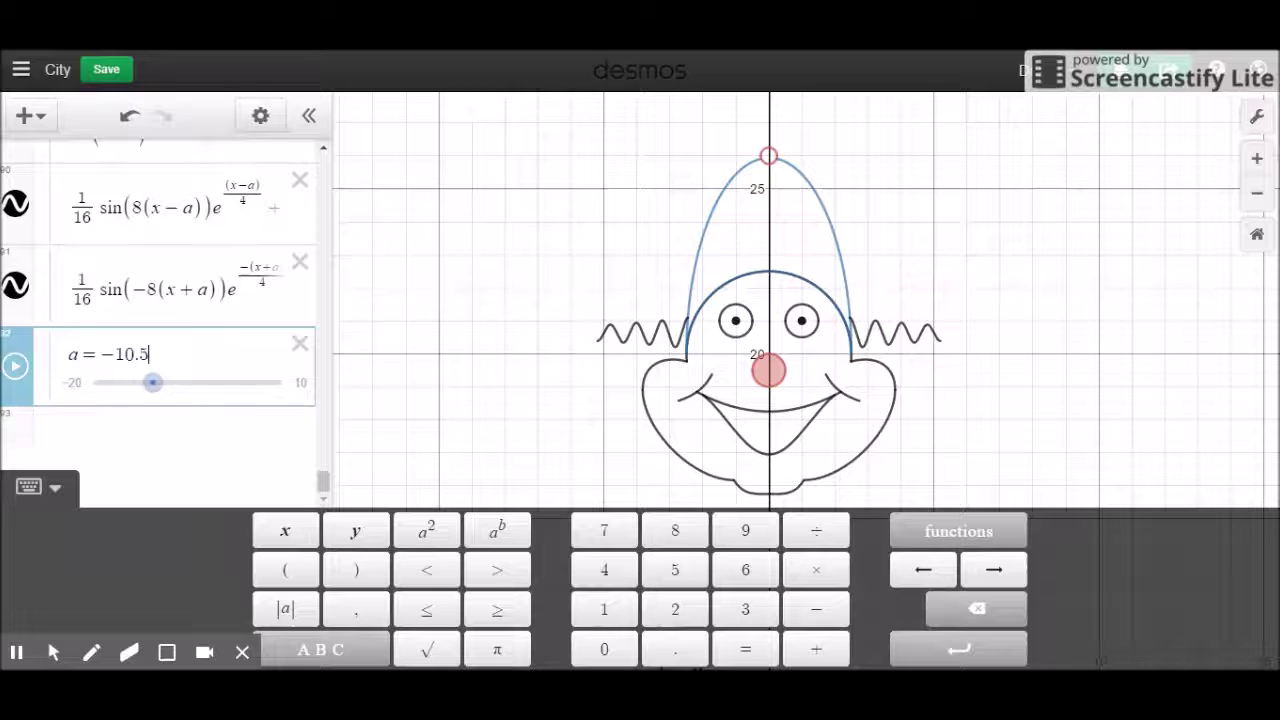
# Copy √(2.5² − x²) + 20 from the clown face's upper arc onto a new line below the hat outline's equation.
pyautogui.click(718, 215)
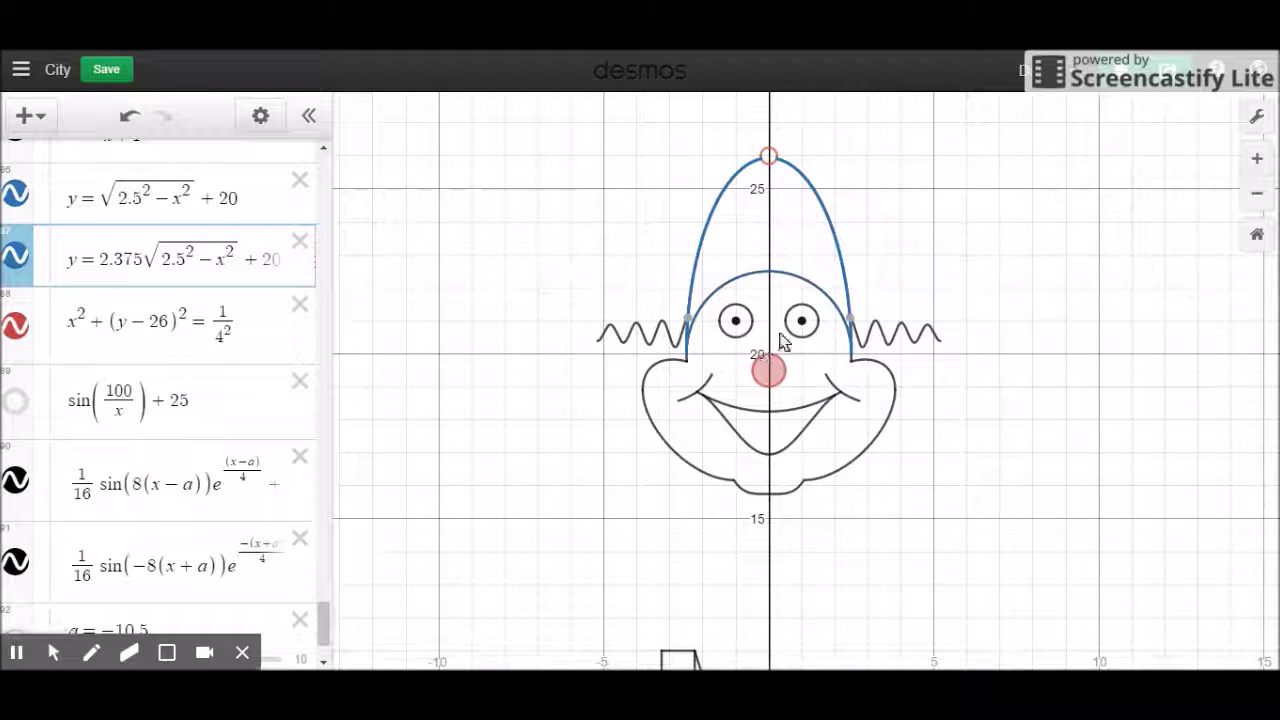
pyautogui.click(753, 285)
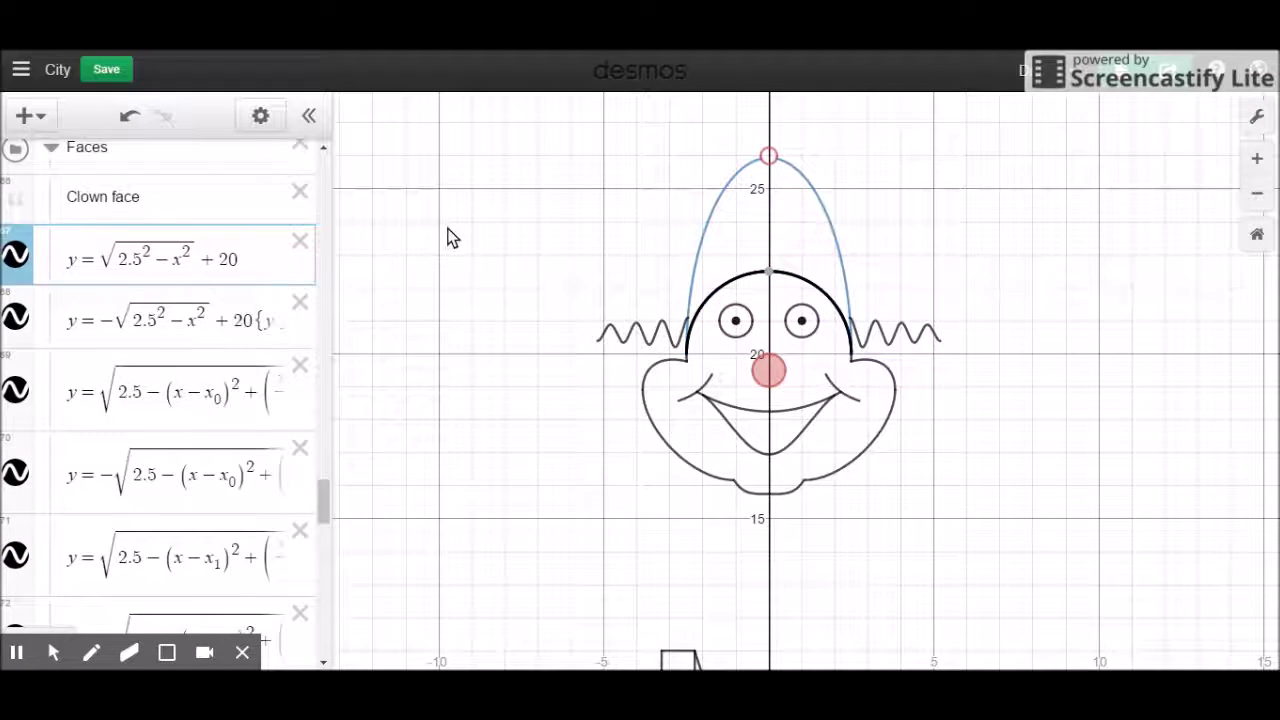
pyautogui.moveTo(258, 275); pyautogui.dragTo(108, 290)
pyautogui.hotkey('ctrl', 'c')
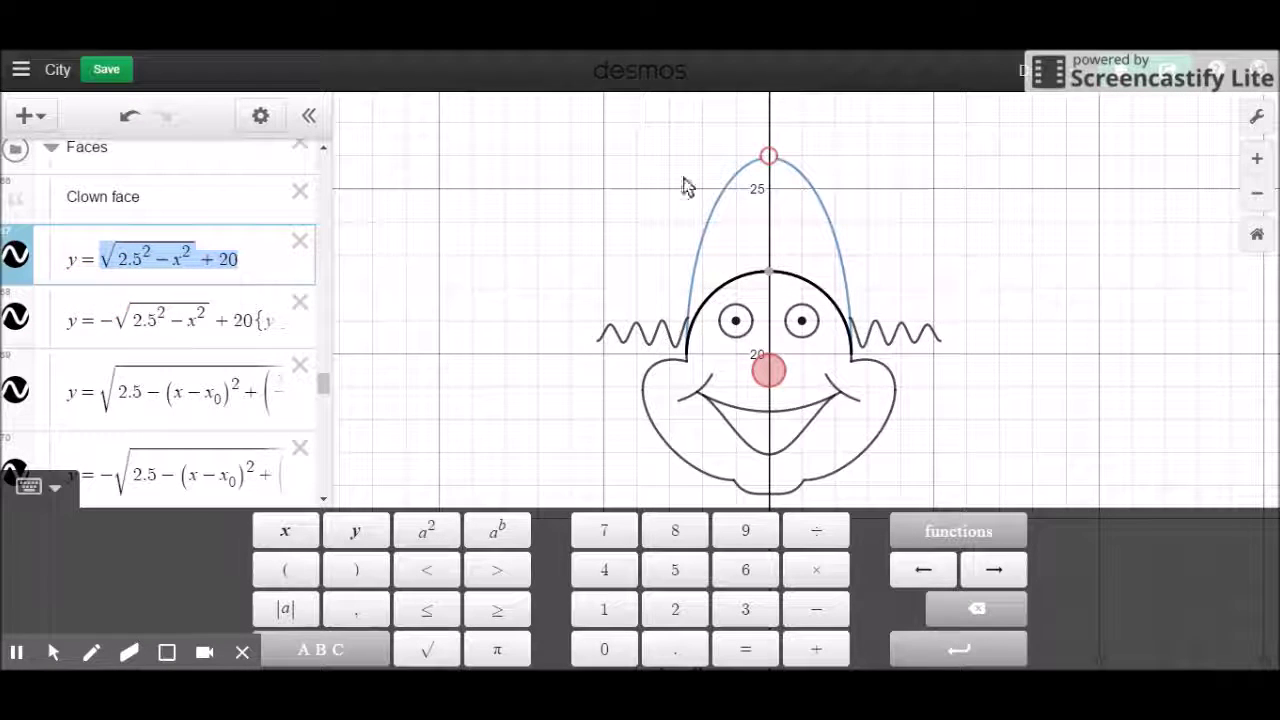
pyautogui.click(710, 212)
pyautogui.click(668, 258)
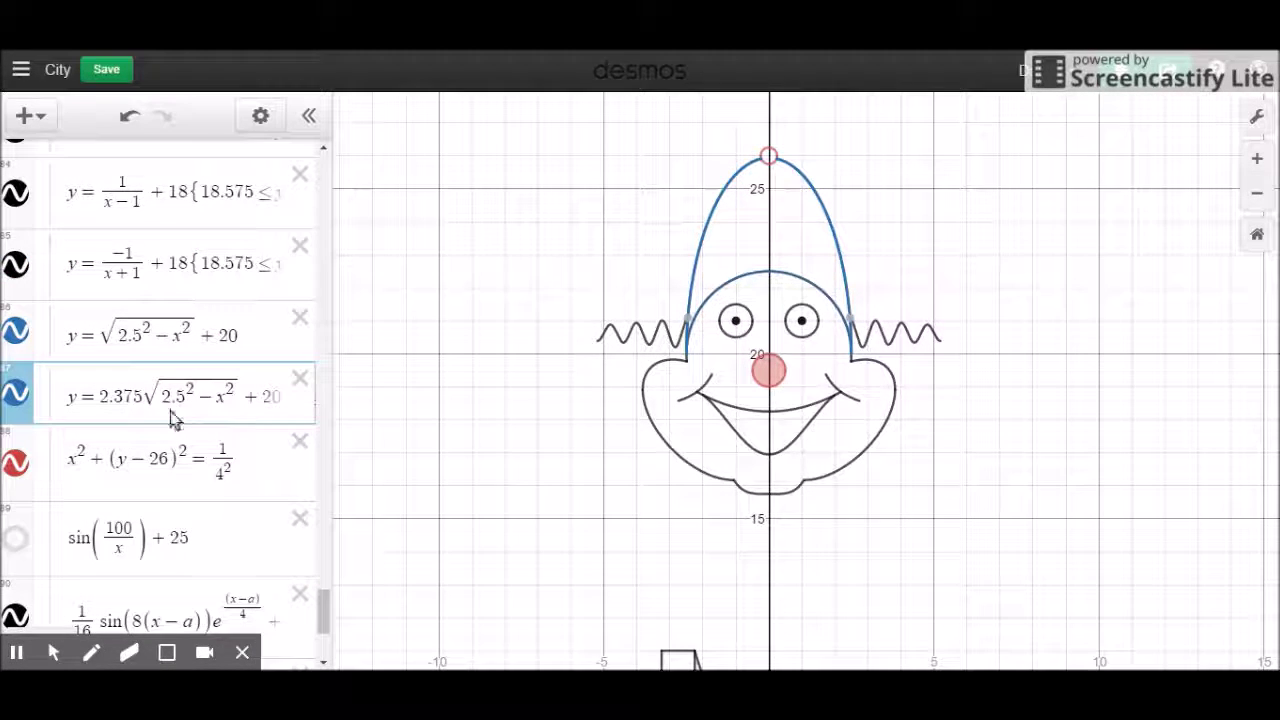
pyautogui.press('Return')
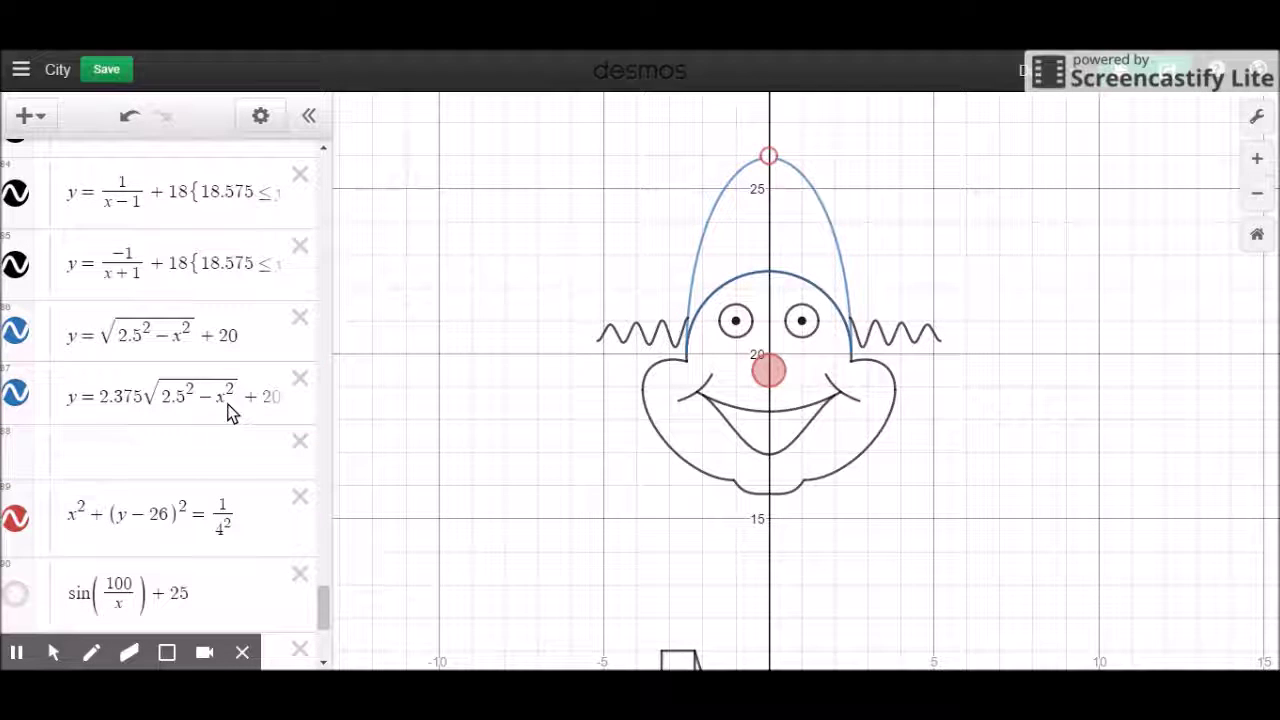
pyautogui.click(201, 448)
pyautogui.hotkey('ctrl', 'v')
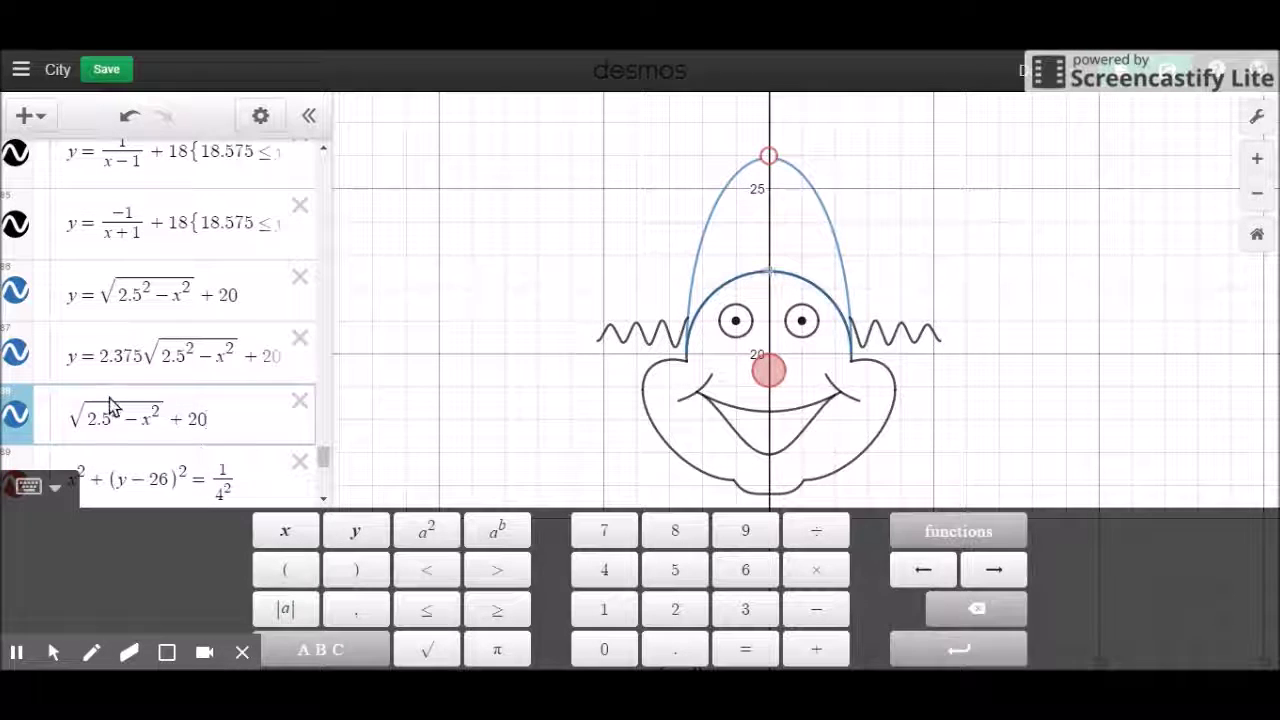
# Set the copied arc's constant to 21 so that its expression reads √(2.5² − x²) + 21.
pyautogui.press('BackSpace')
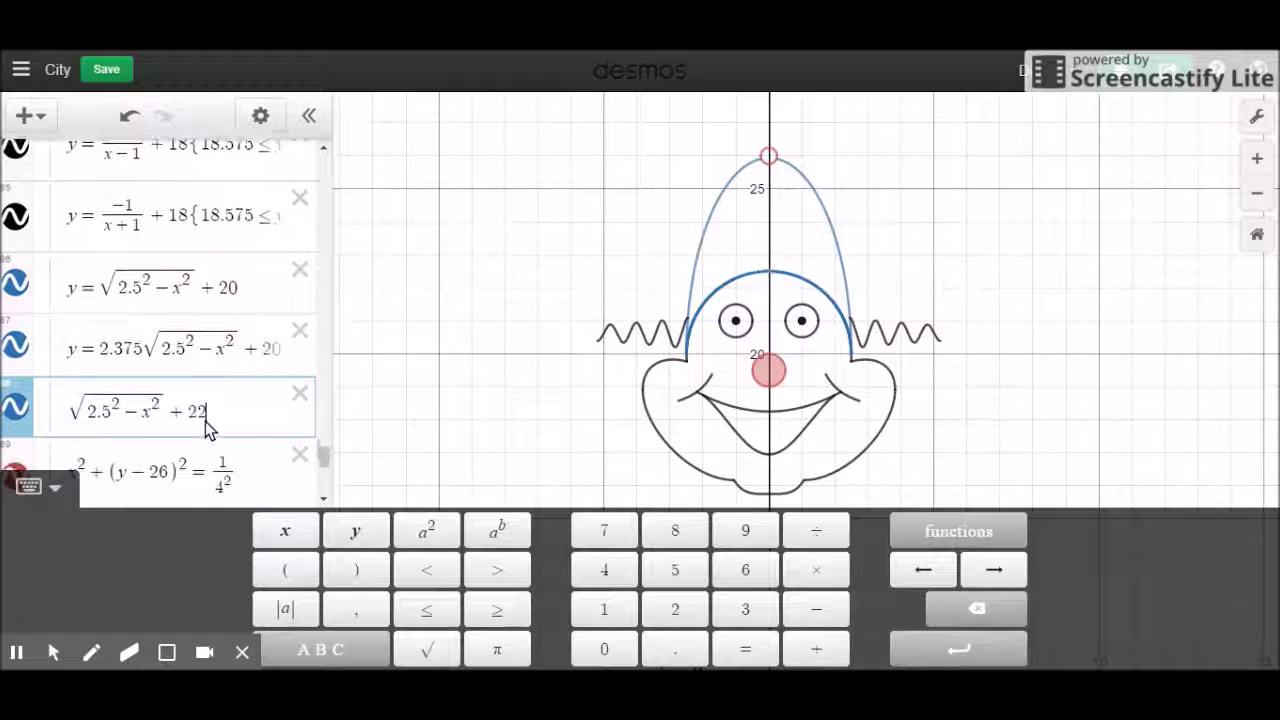
pyautogui.write('2')
pyautogui.press('BackSpace')
pyautogui.write('1')
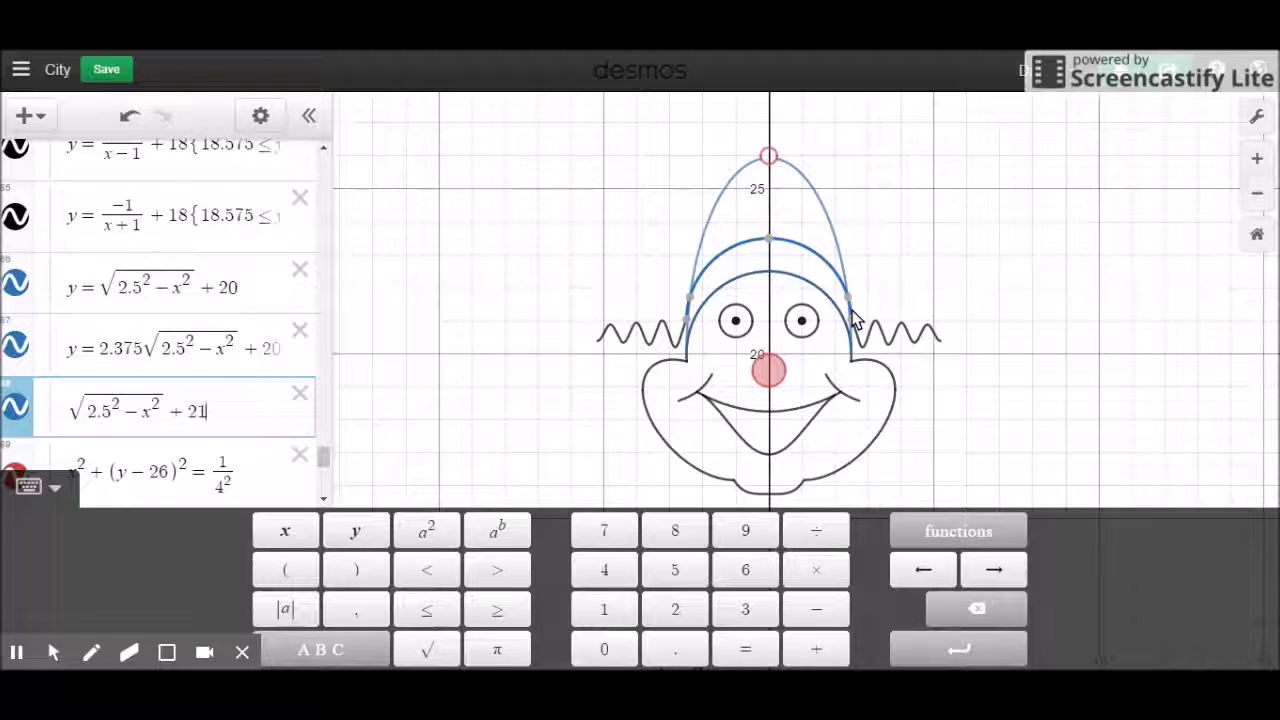
pyautogui.moveTo(690, 302)
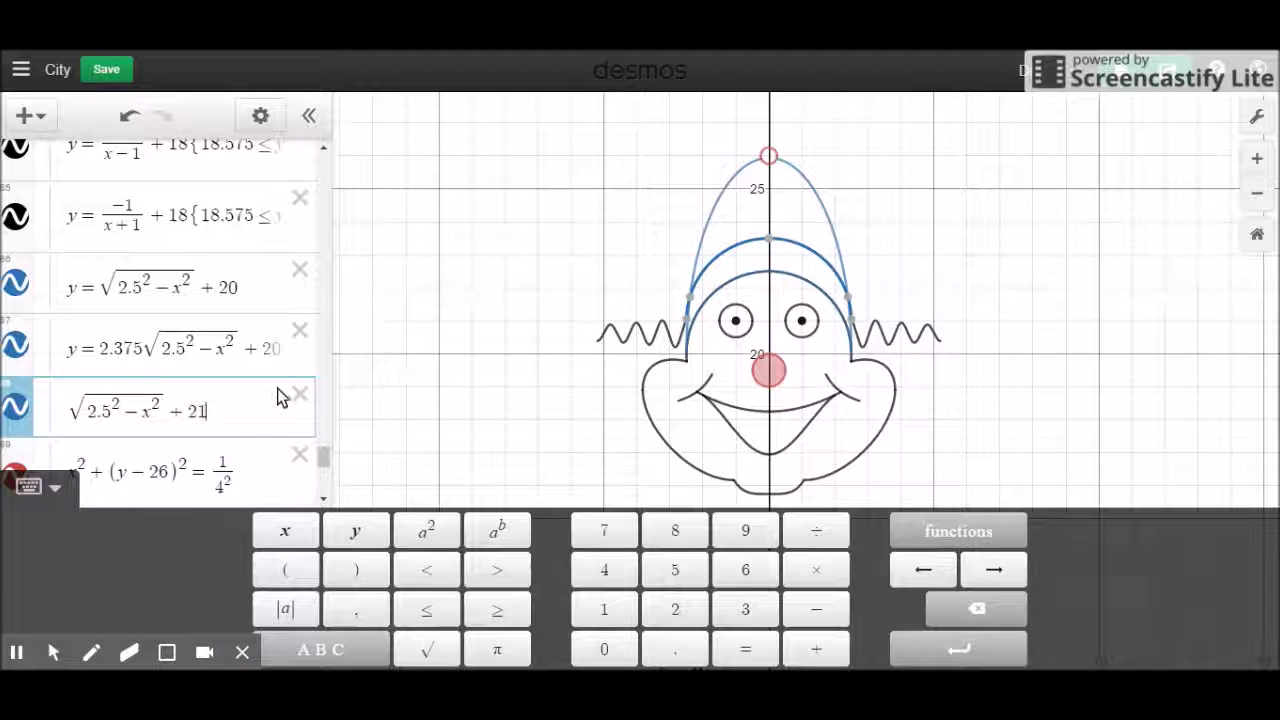
# Restrict the hat band arc √(2.5² − x²) + 21 to the domain {−2.392 ≤ x ≤ 2.392}.
pyautogui.write('{-2392')
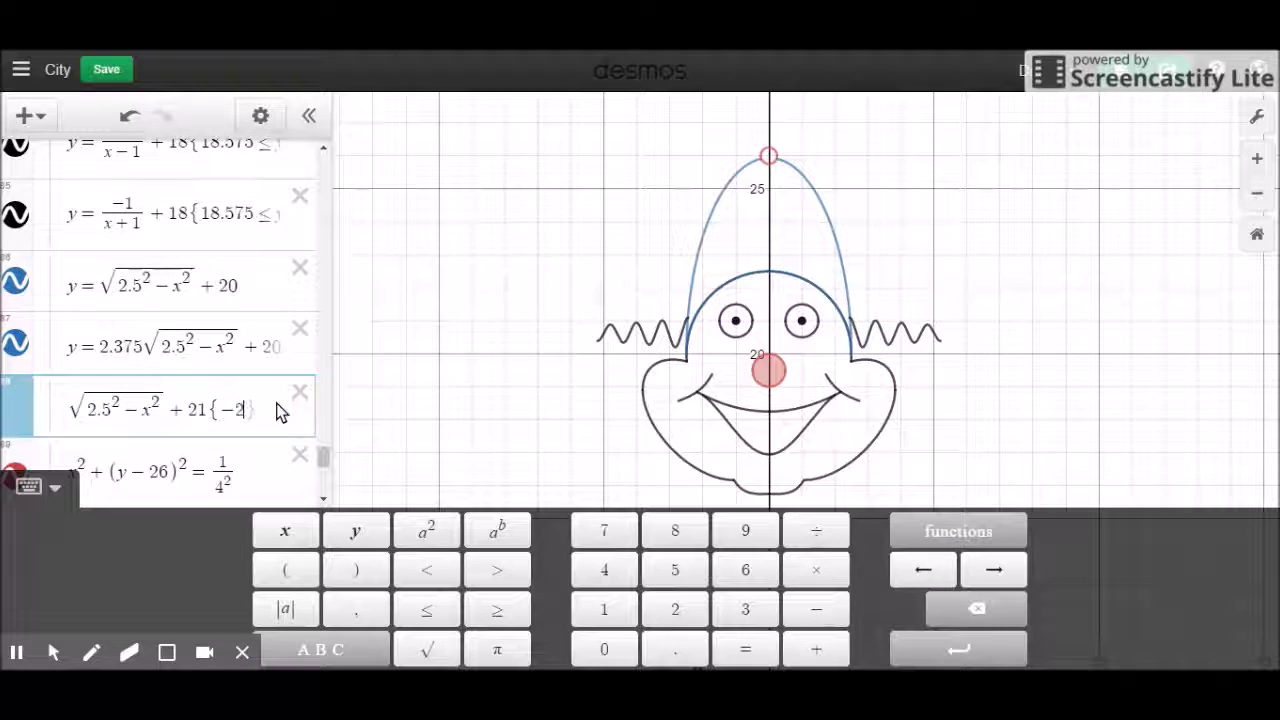
pyautogui.press('BackSpace')
pyautogui.press('BackSpace')
pyautogui.press('BackSpace')
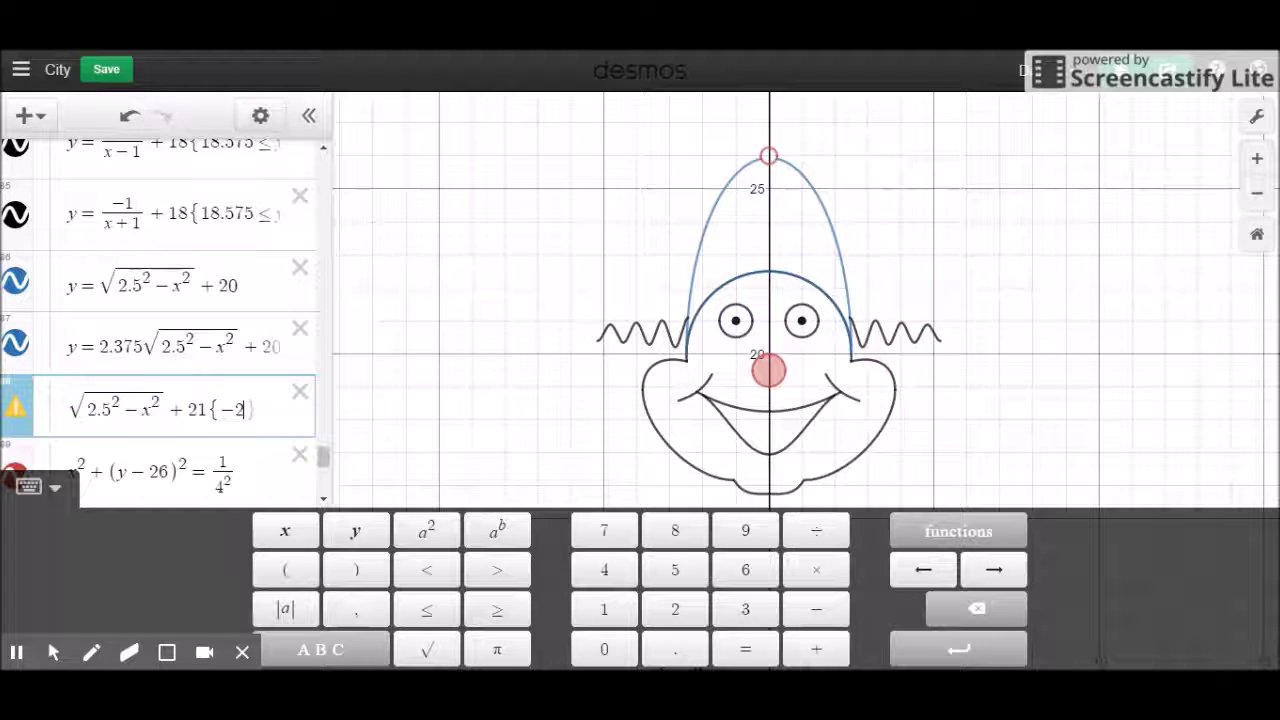
pyautogui.write('.392')
pyautogui.write('<=x<=2')
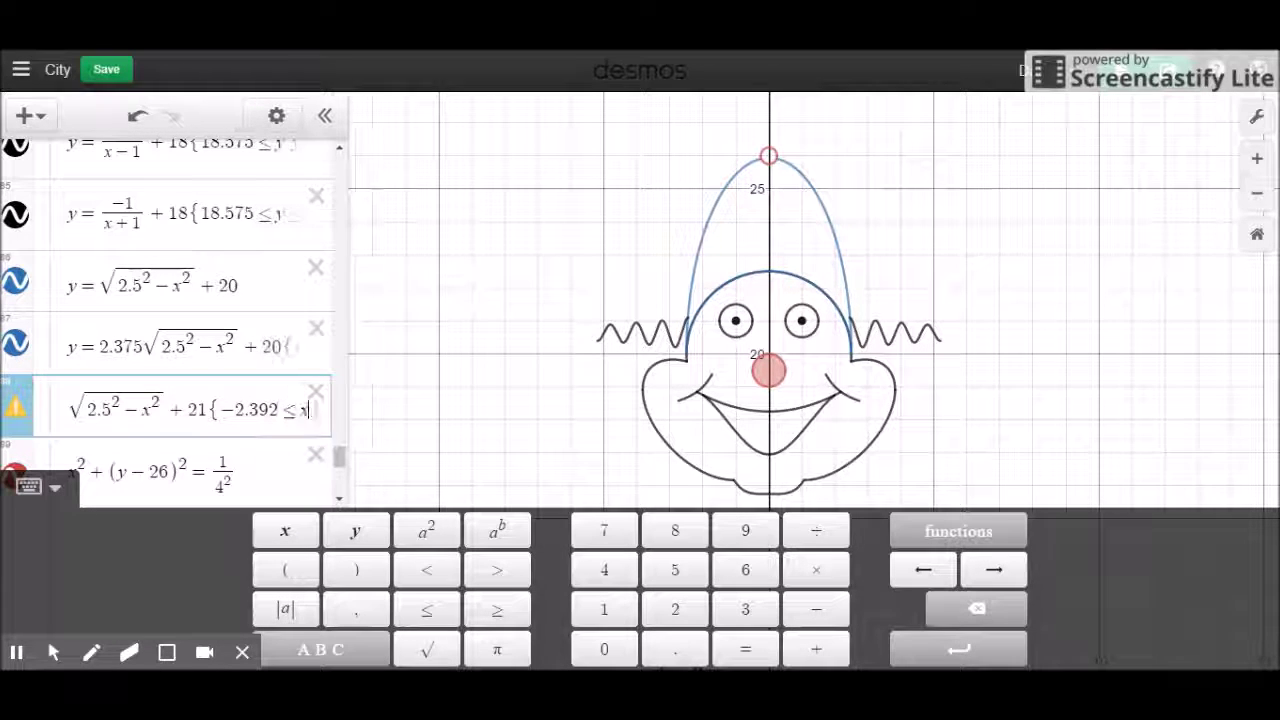
pyautogui.write('.392')
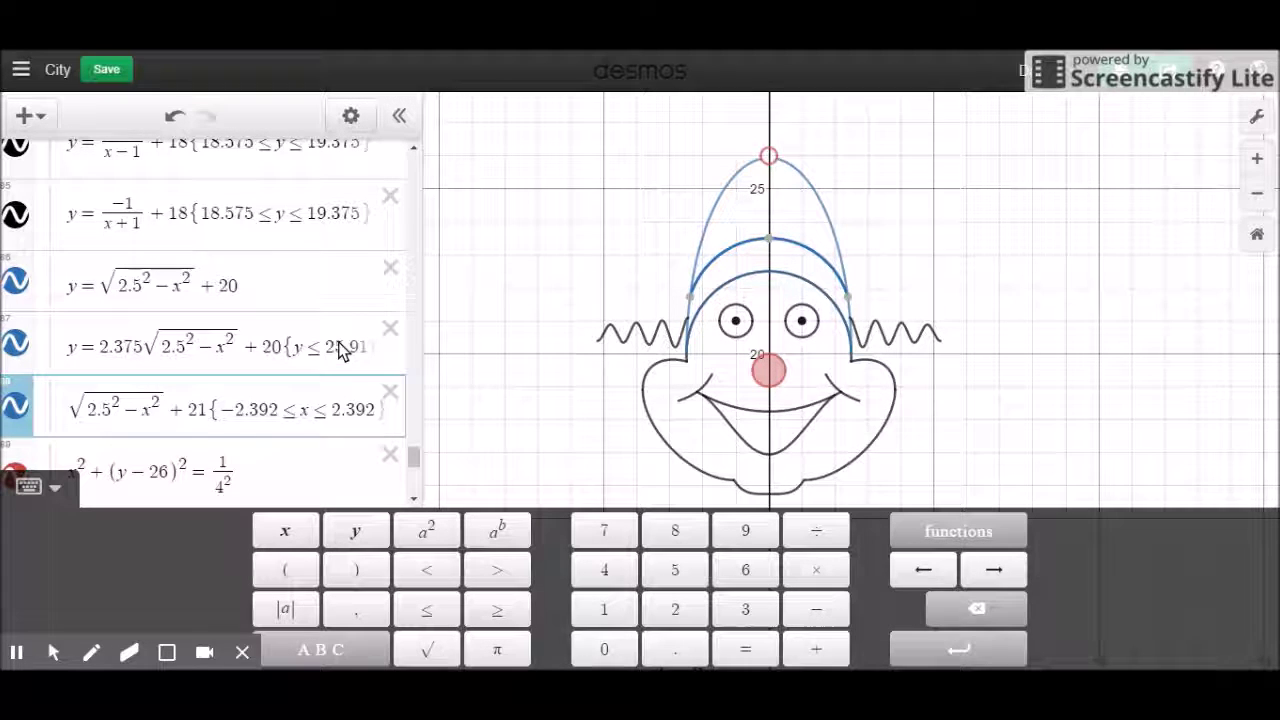
# Add four vertical lines on new rows below the band arc: x = 2, x = 1, x = −2 and x = −1.
pyautogui.press('Return')
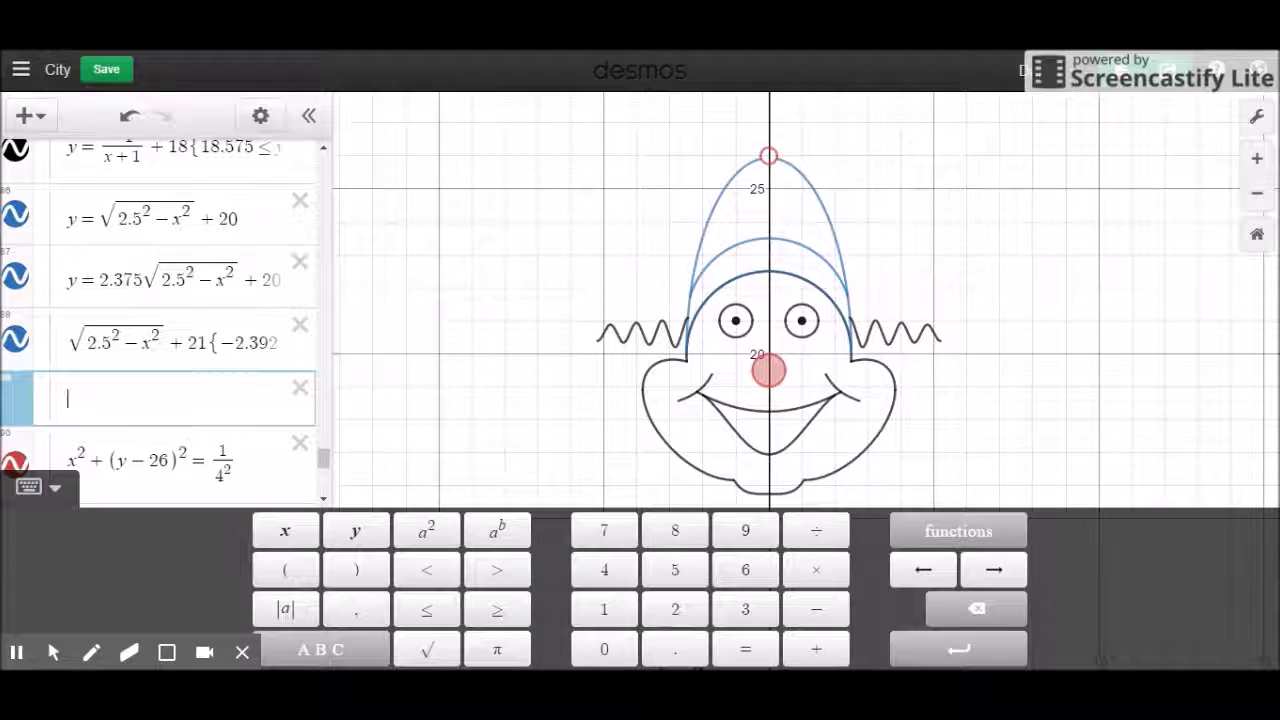
pyautogui.write('x=5')
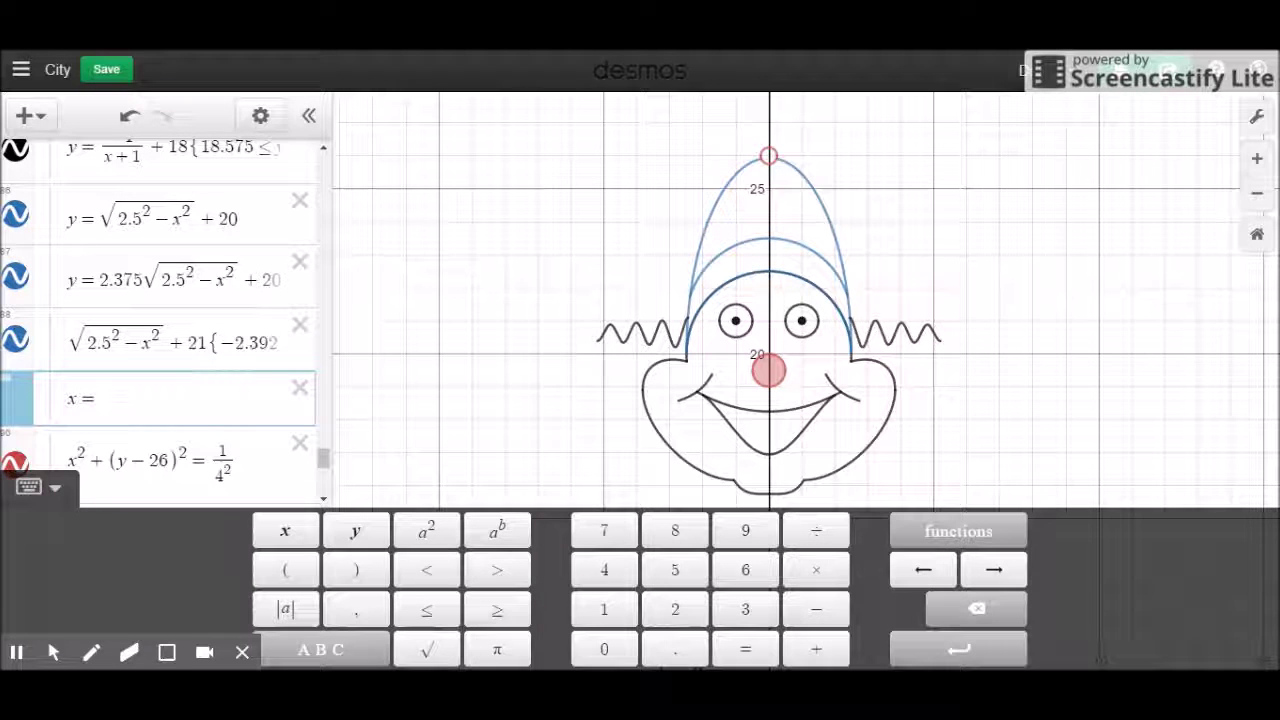
pyautogui.press('BackSpace')
pyautogui.write('2')
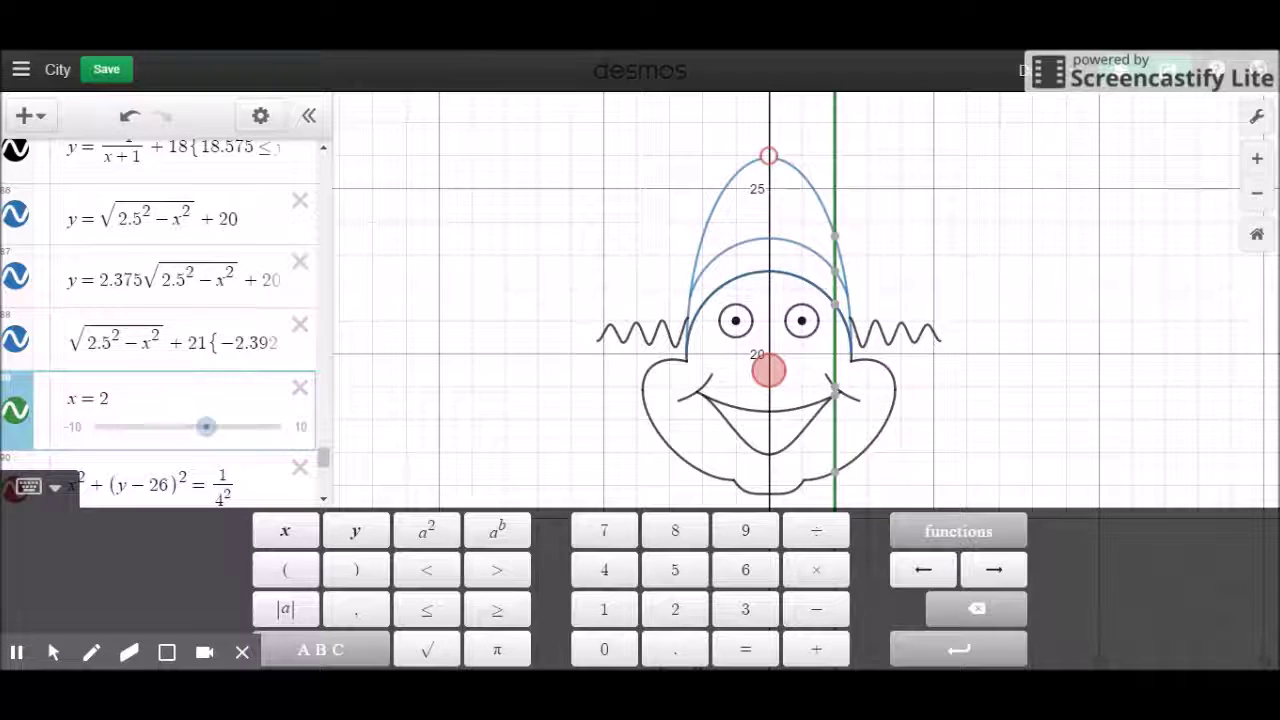
pyautogui.press('Return')
pyautogui.write('x = 1')
pyautogui.press('Return')
pyautogui.write('x=-2')
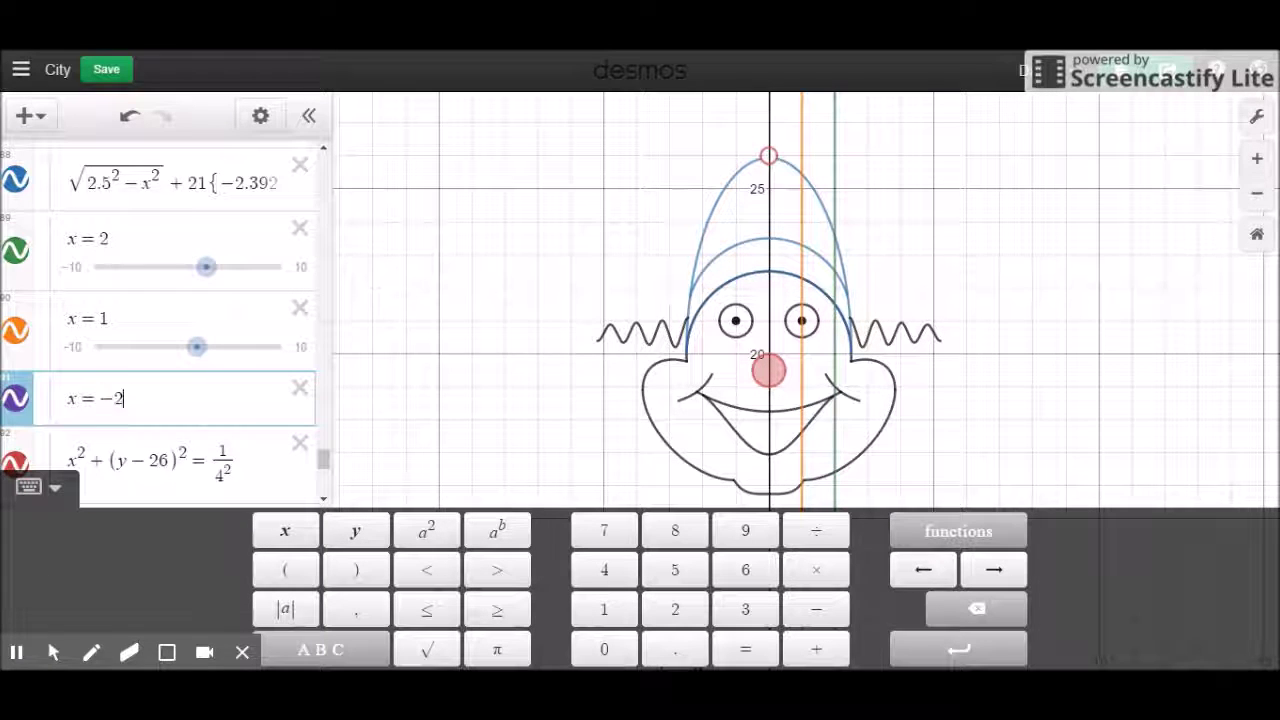
pyautogui.press('Return')
pyautogui.write('x=-1')
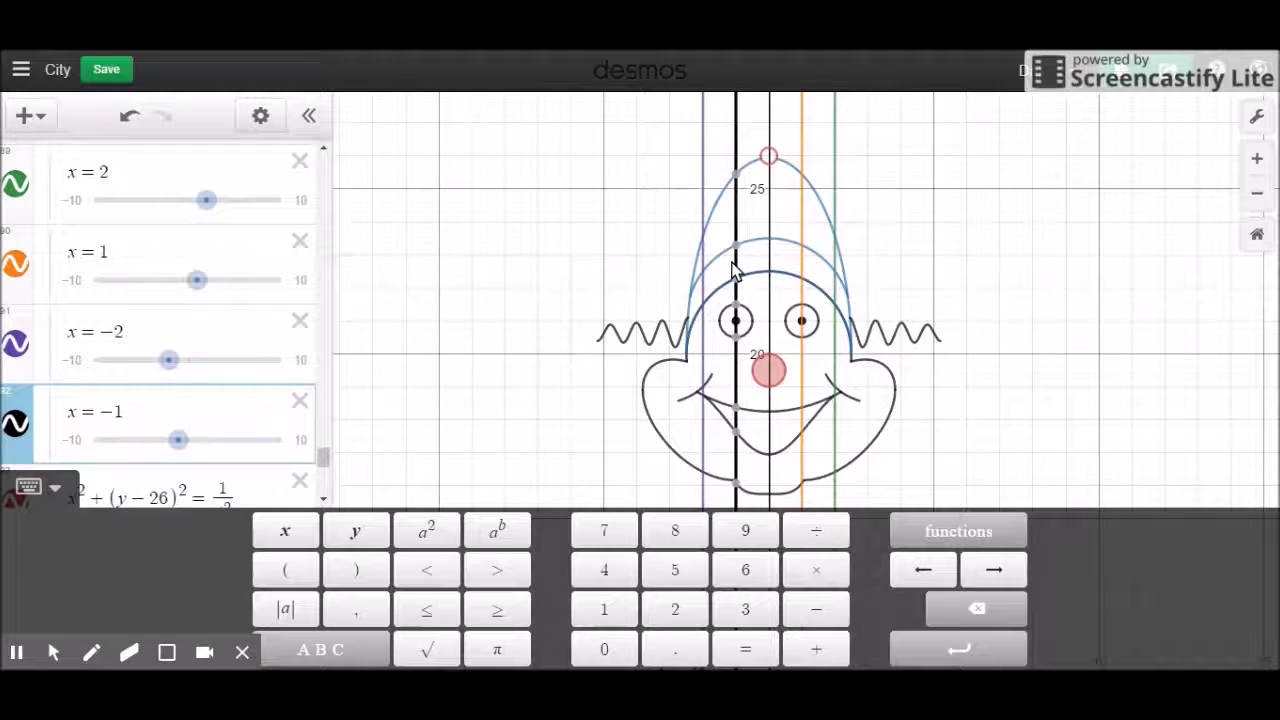
# Add a fifth vertical line x = 0 below the others, restricted to {0 ≤ y ≤ 23.5}.
pyautogui.press('Return')
pyautogui.write('x = 0')
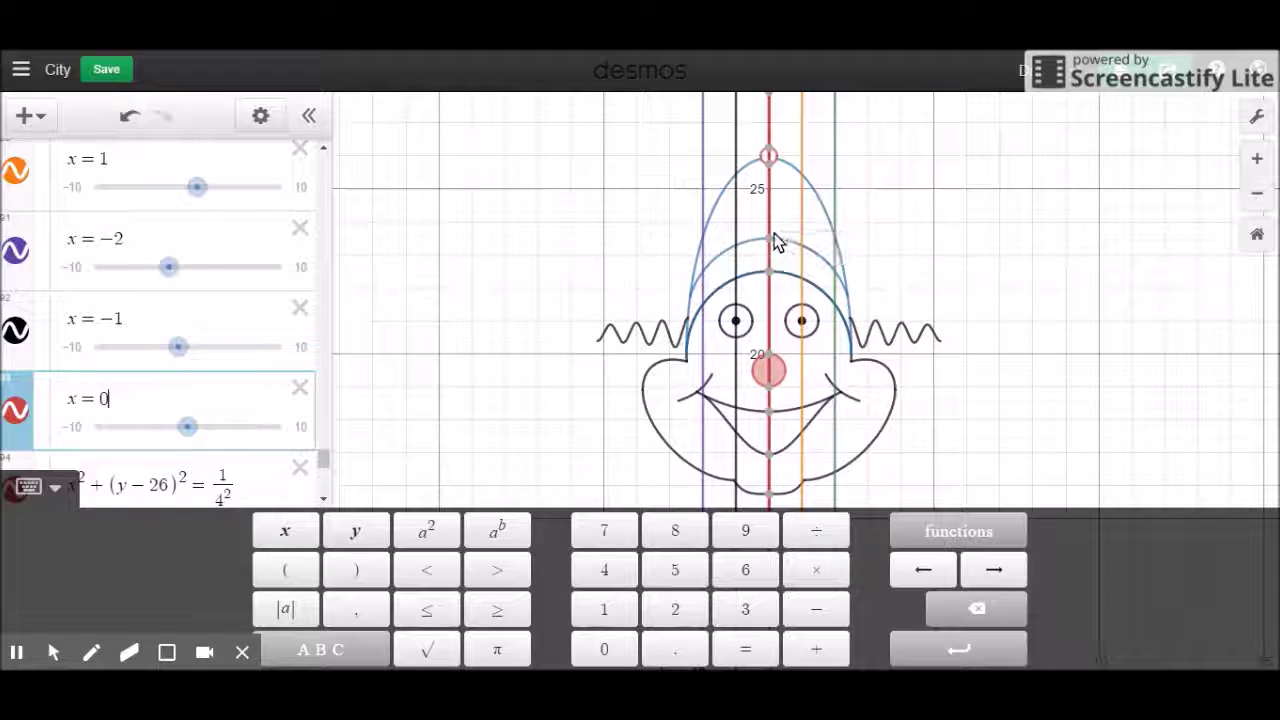
pyautogui.write('{0<=y<=')
pyautogui.write('23.5')
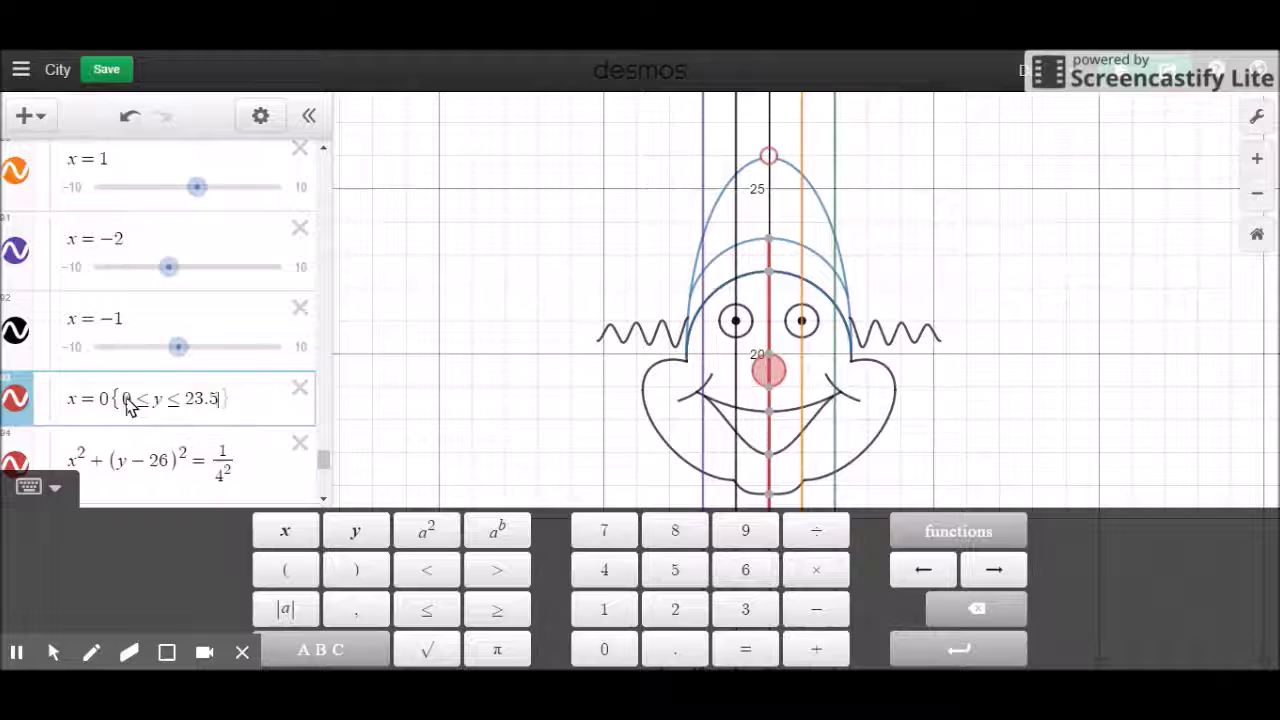
pyautogui.press('Down')
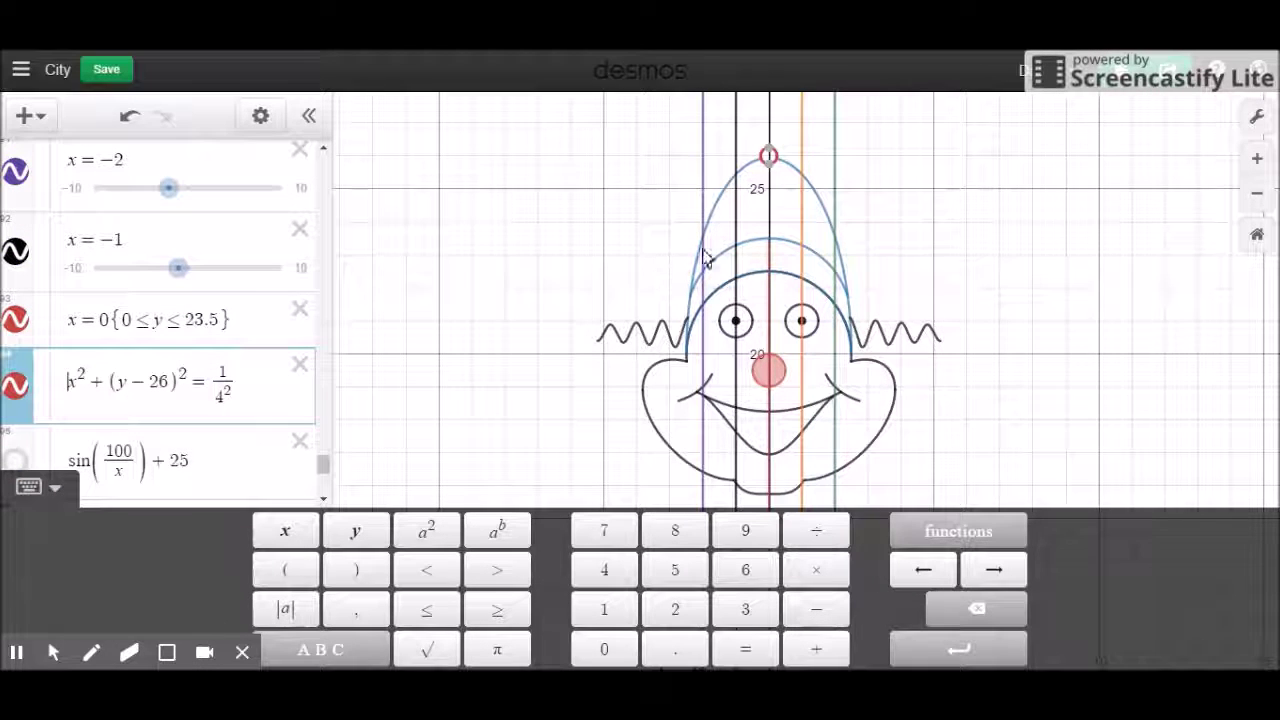
# Check where the face's upper arc crosses the y-axis and set the lower y-limit of the line x = 0 to 22.5.
pyautogui.click(770, 274)
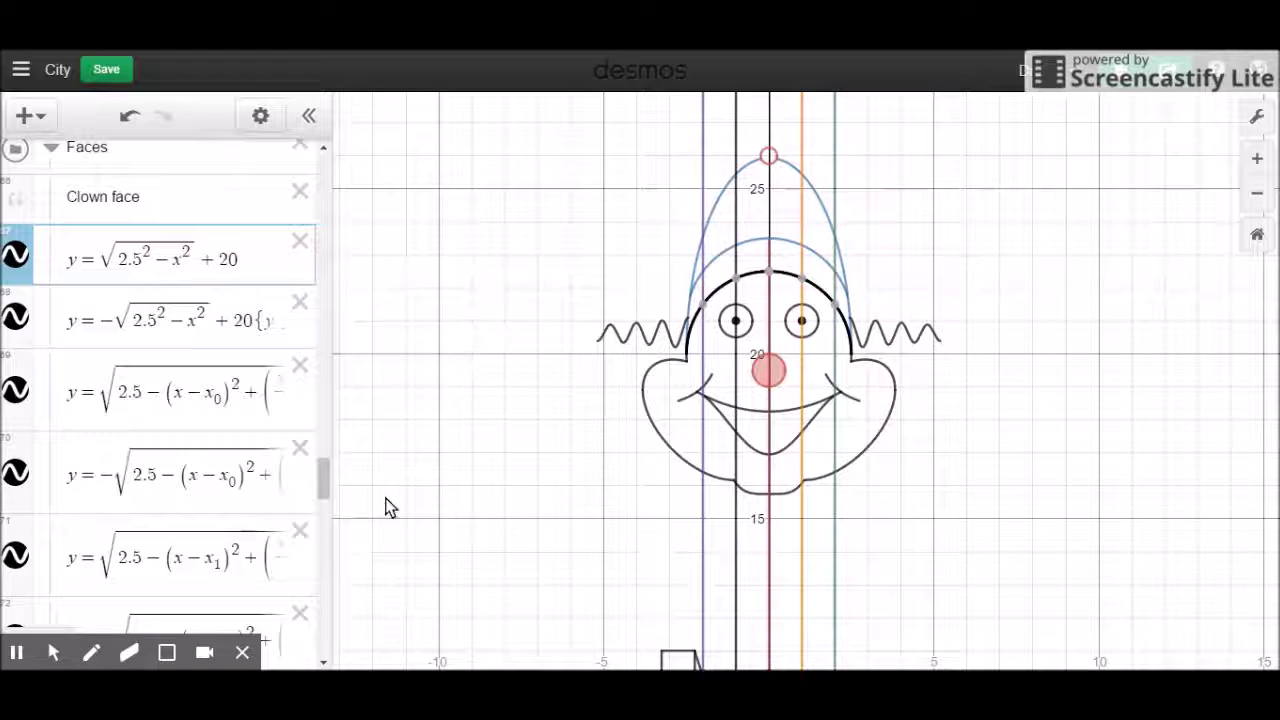
pyautogui.moveTo(325, 483); pyautogui.dragTo(324, 608)
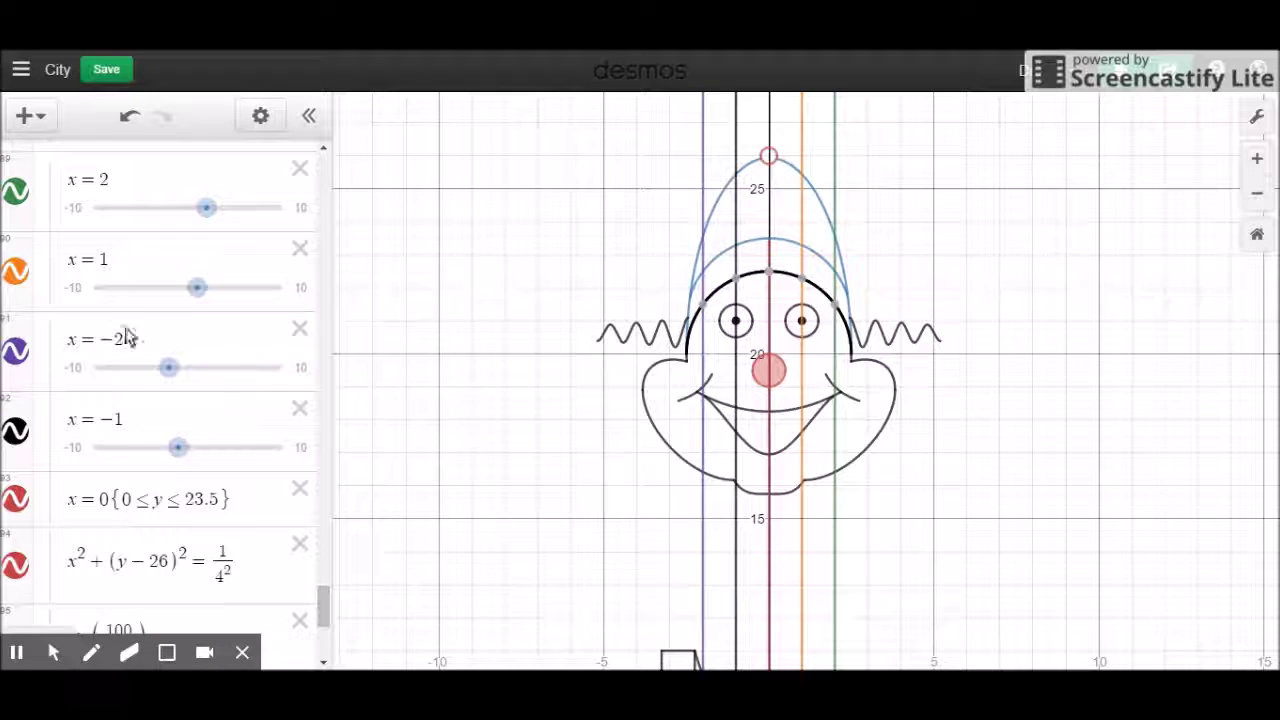
pyautogui.click(205, 503)
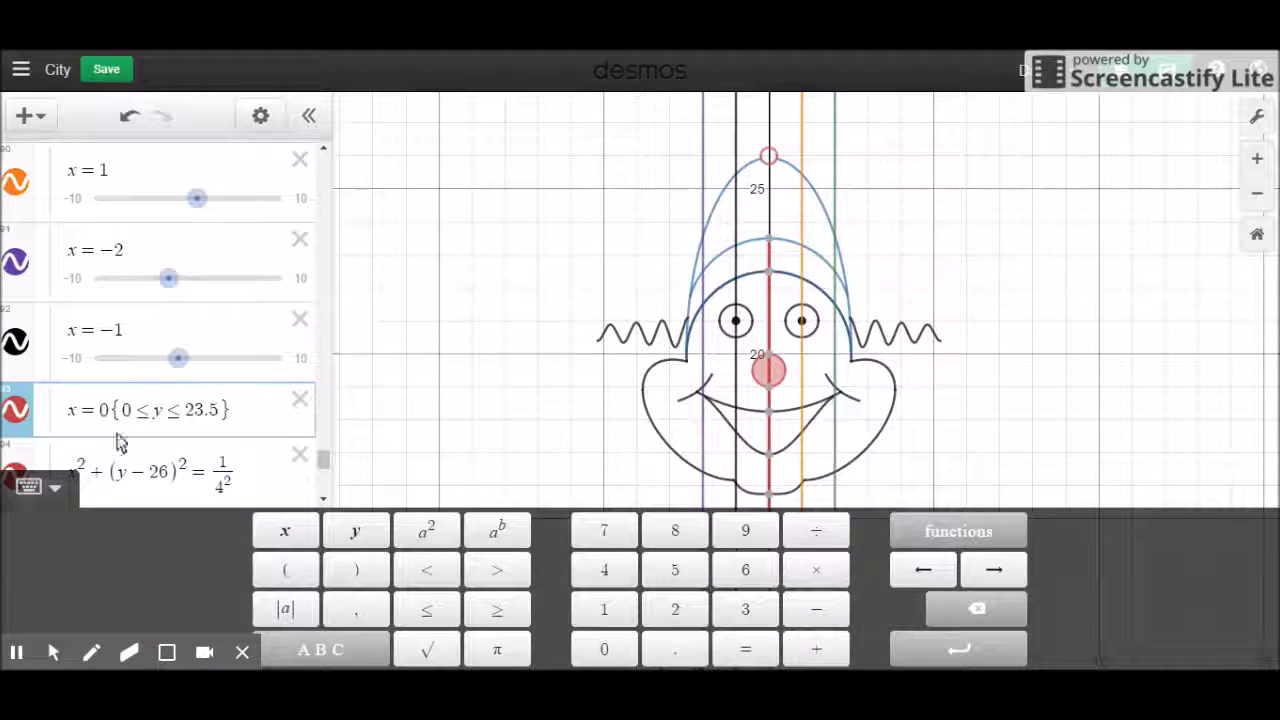
pyautogui.click(133, 415)
pyautogui.press('BackSpace')
pyautogui.write('22.5')
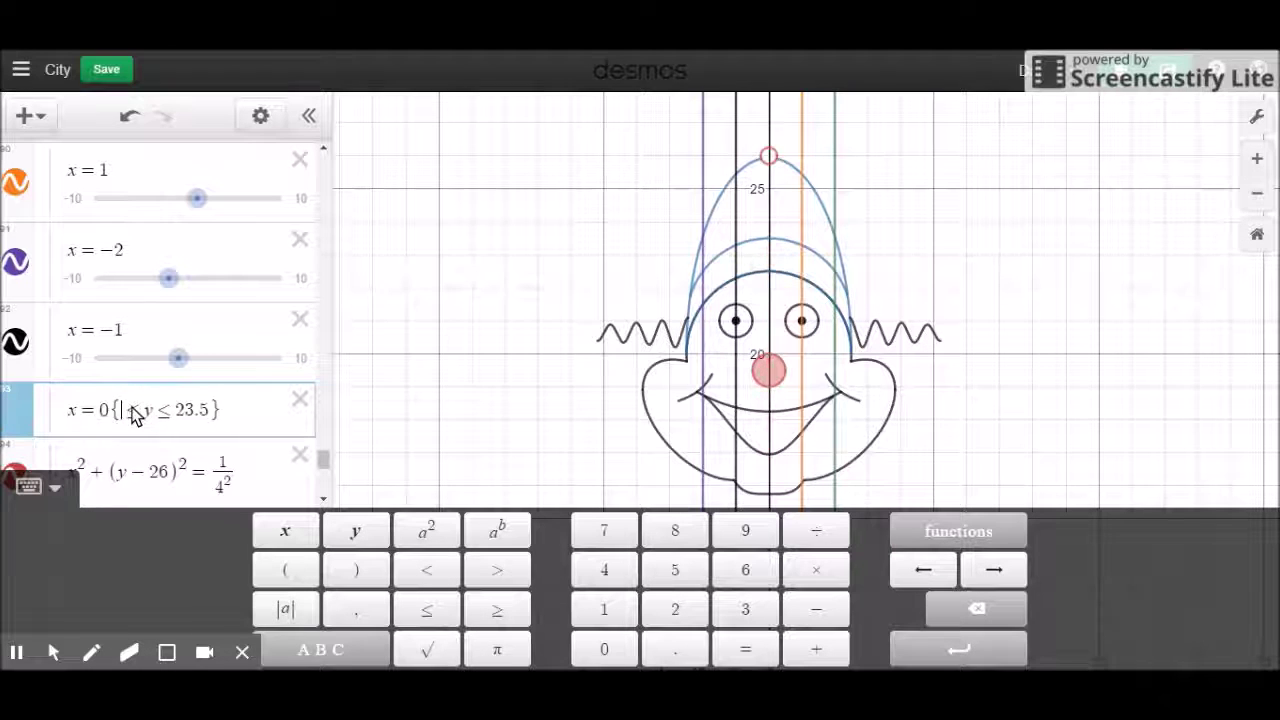
# Try restricting the line x = −2 to {22.91 ≤ y ≤ 23.91}, and remove that restriction again.
pyautogui.moveTo(738, 262)
pyautogui.mouseDown()
pyautogui.moveTo(742, 284)
pyautogui.moveTo(739, 250)
pyautogui.mouseUp()
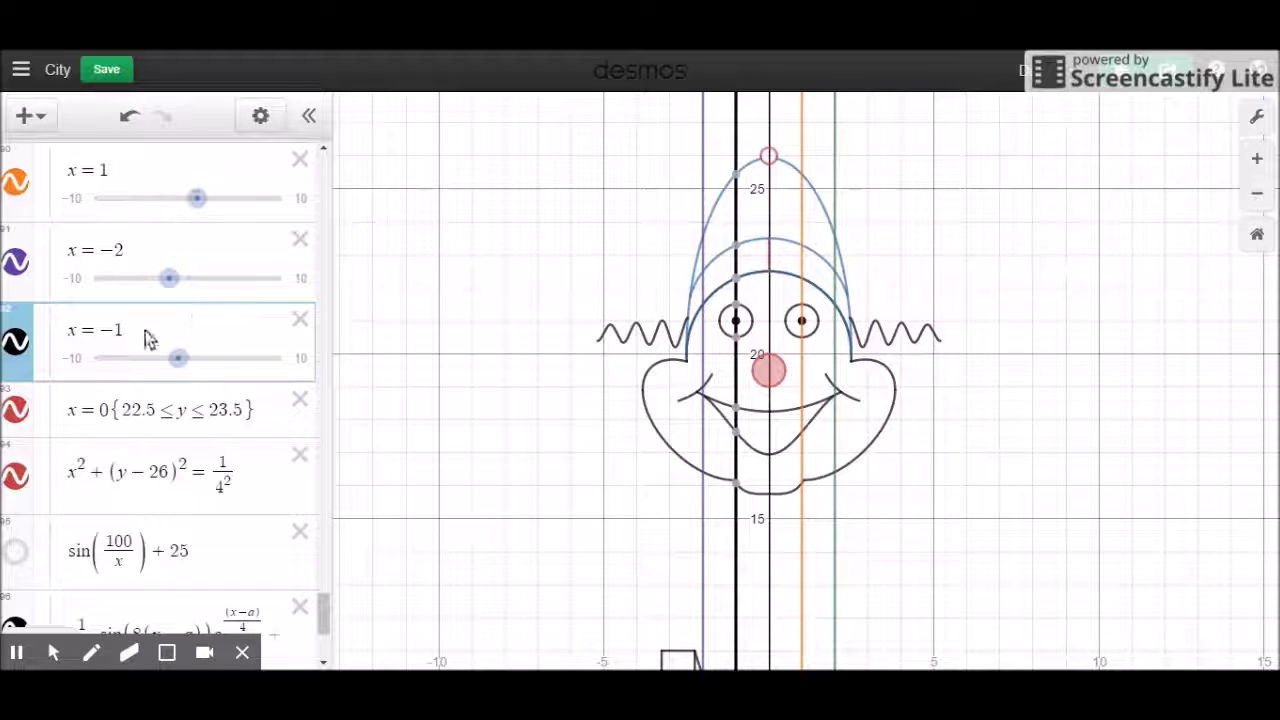
pyautogui.click(169, 251)
pyautogui.write('{22')
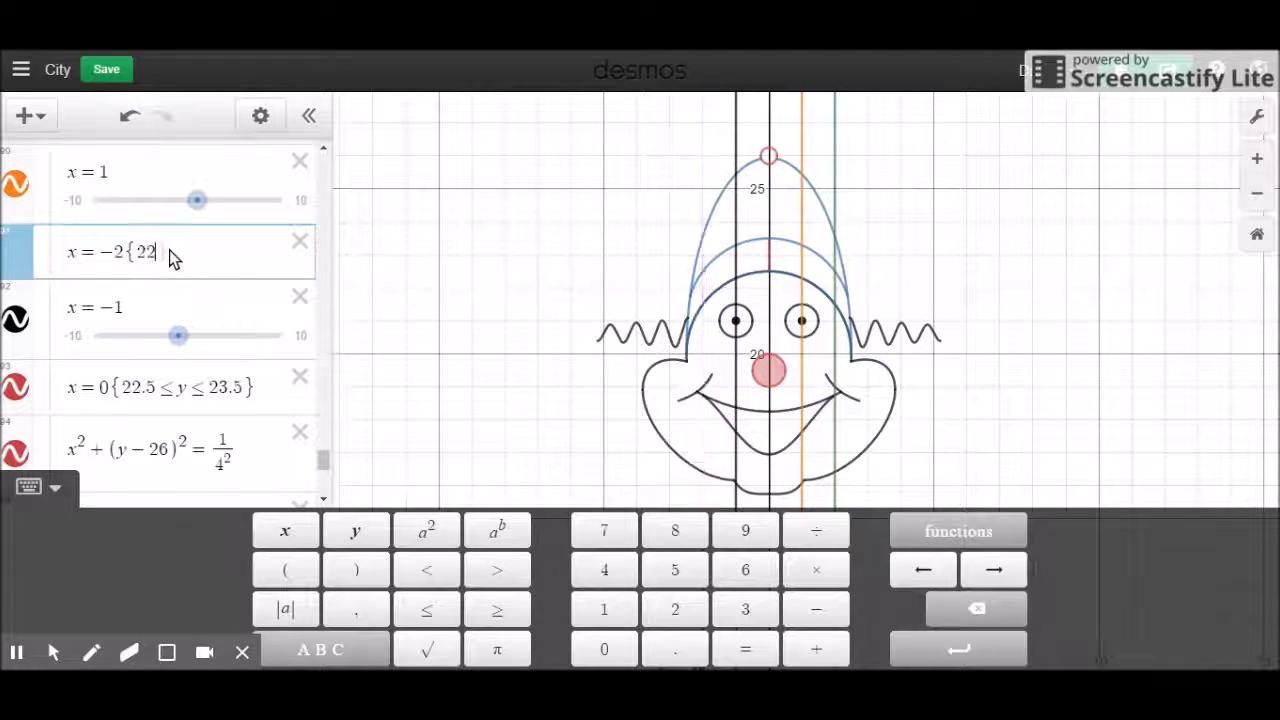
pyautogui.write('.91<-')
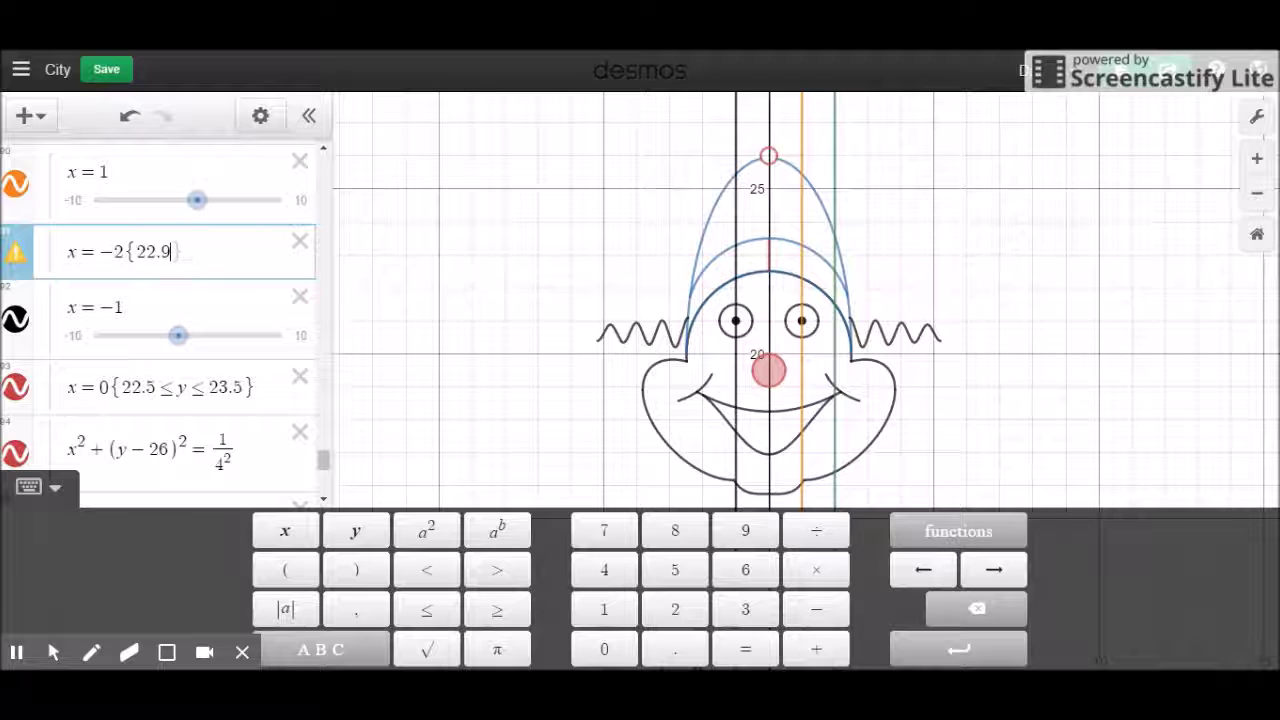
pyautogui.write('<=y<=')
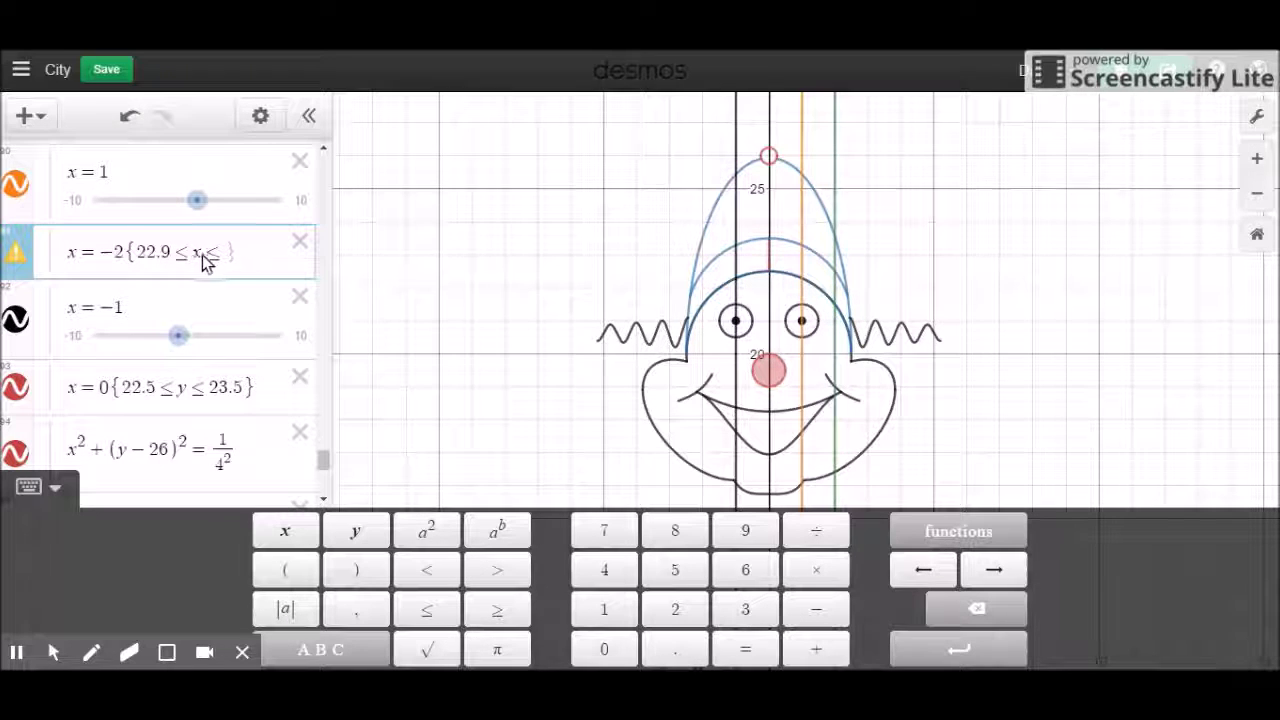
pyautogui.click(174, 254)
pyautogui.write('1')
pyautogui.click(205, 256)
pyautogui.press('BackSpace')
pyautogui.write('y ≤ ')
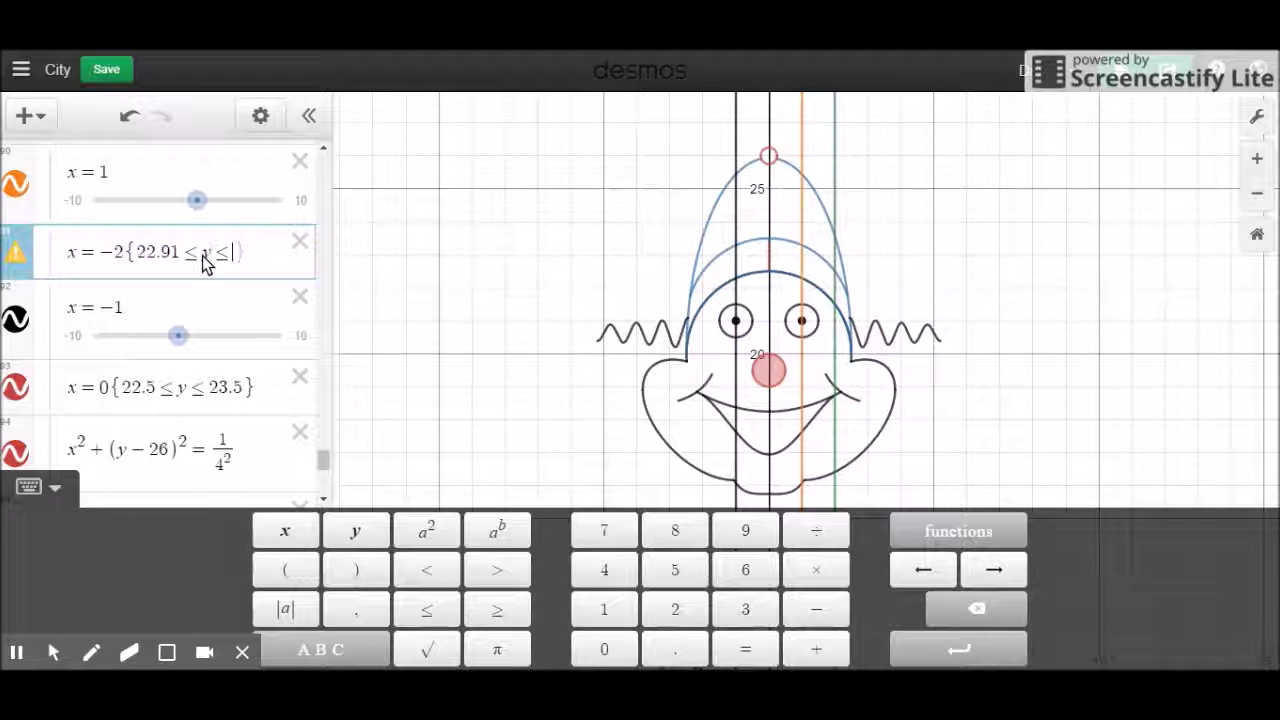
pyautogui.write('23.91,')
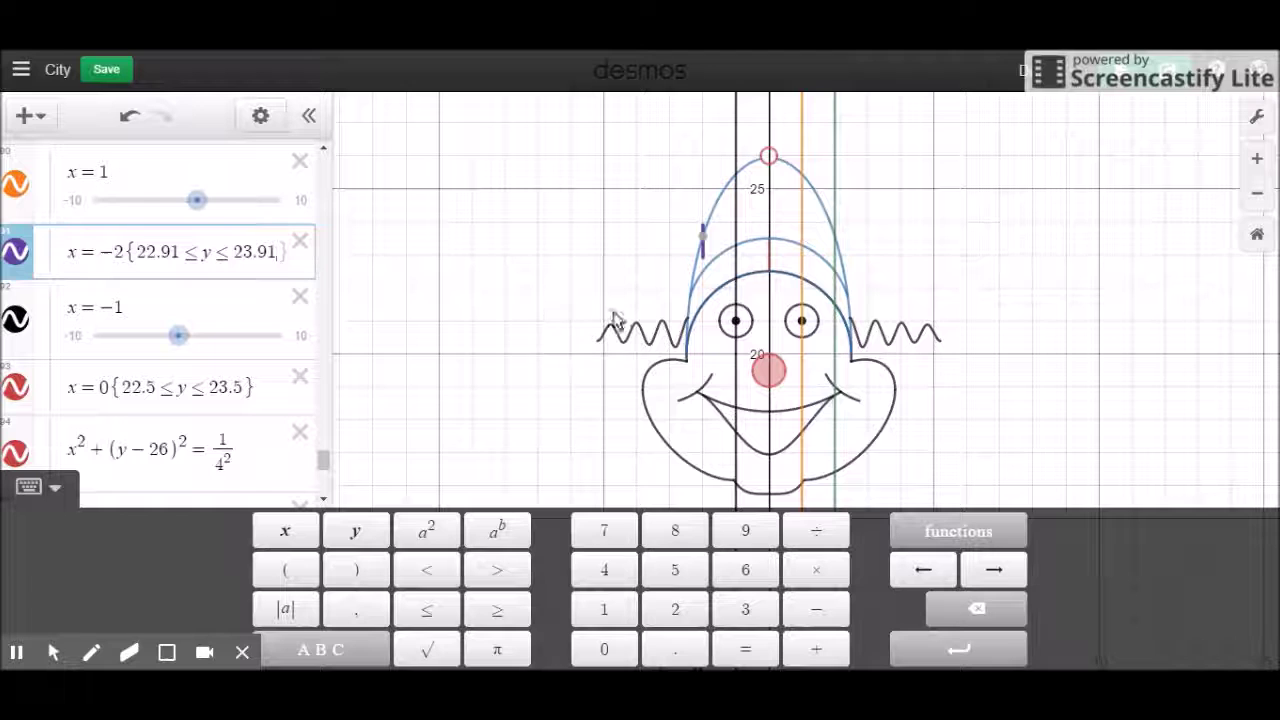
pyautogui.press('BackSpace')
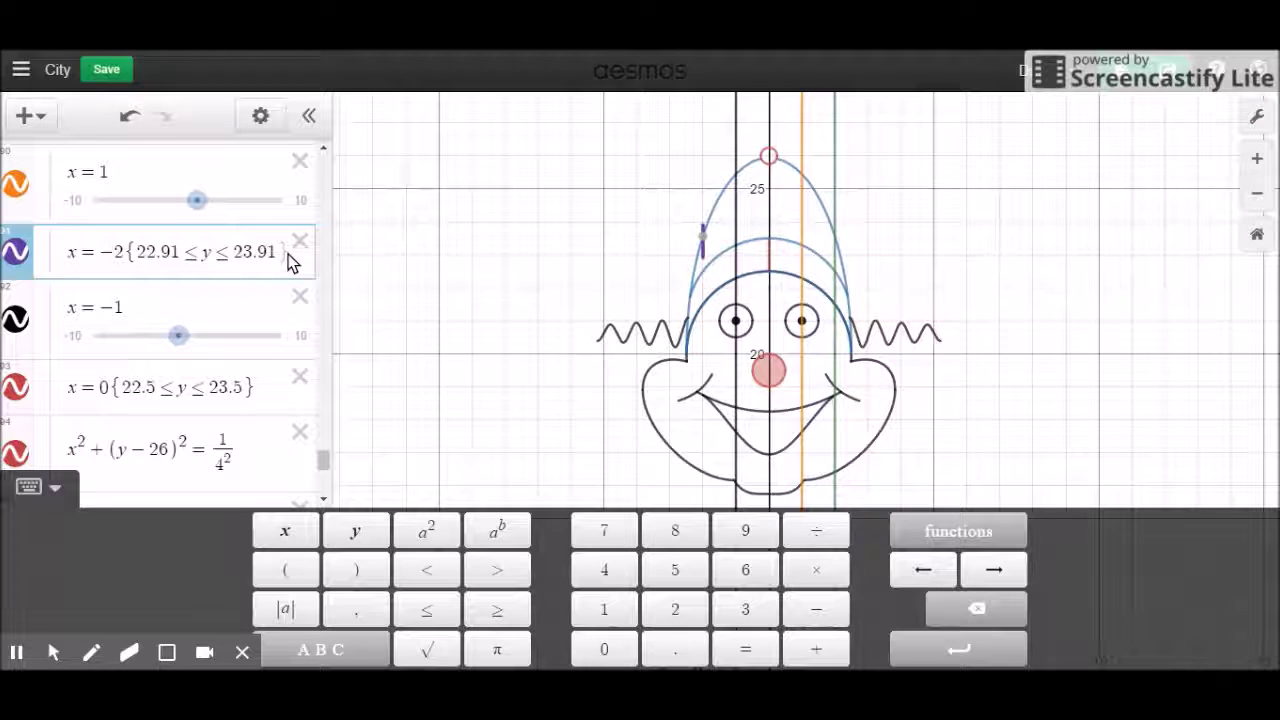
pyautogui.moveTo(289, 261); pyautogui.dragTo(131, 263)
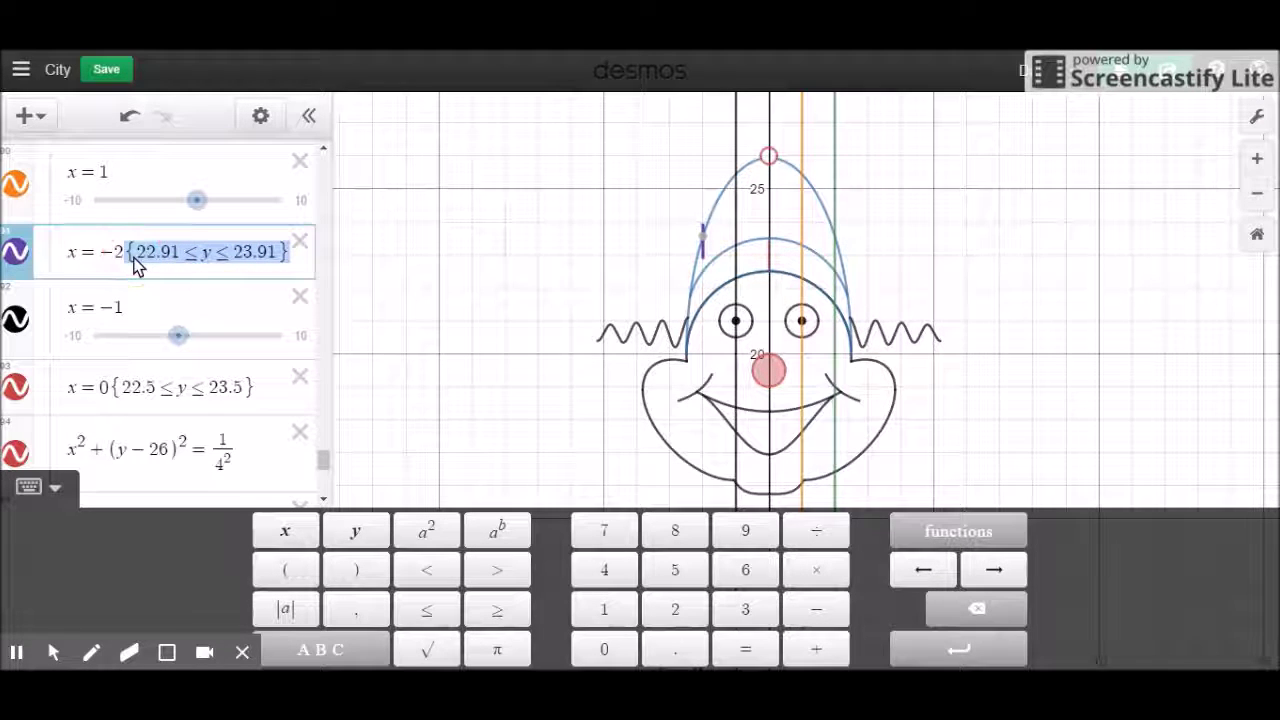
pyautogui.press('BackSpace')
# Restrict the line x = −1 to {22.291 ≤ y ≤ 23.291} so that it spans only the hat band.
pyautogui.click(741, 279)
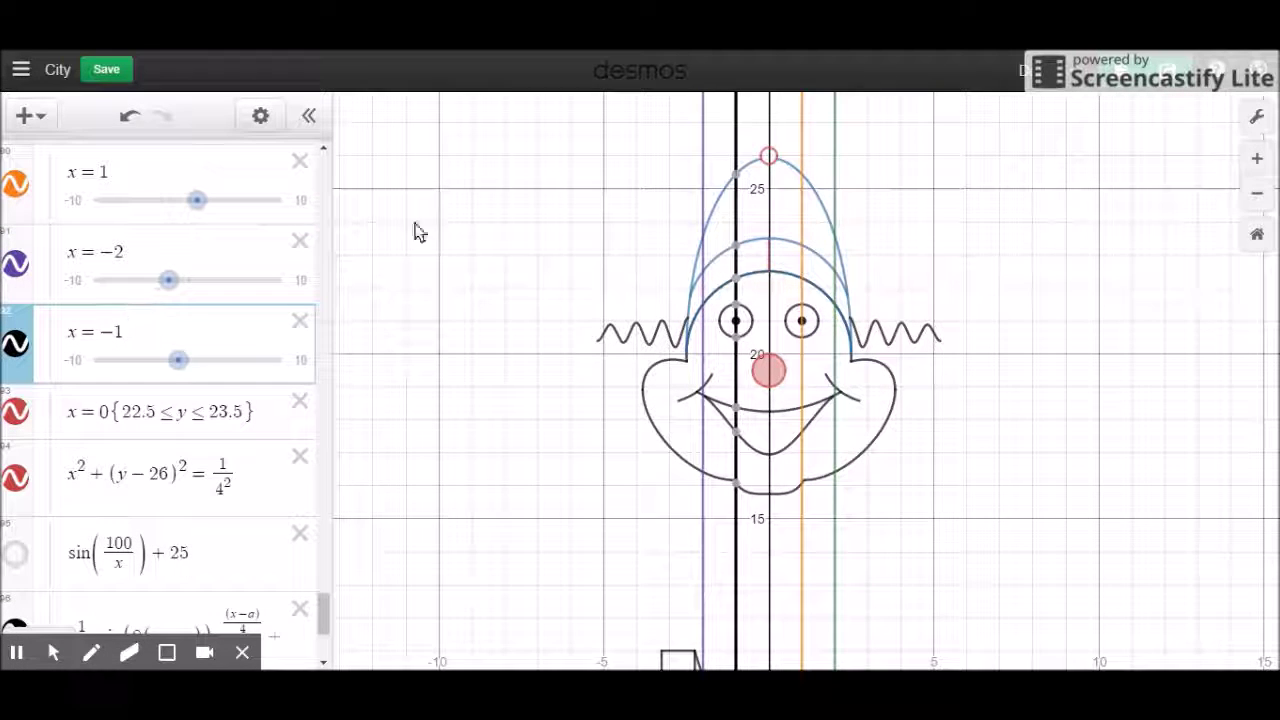
pyautogui.click(171, 329)
pyautogui.write('{222')
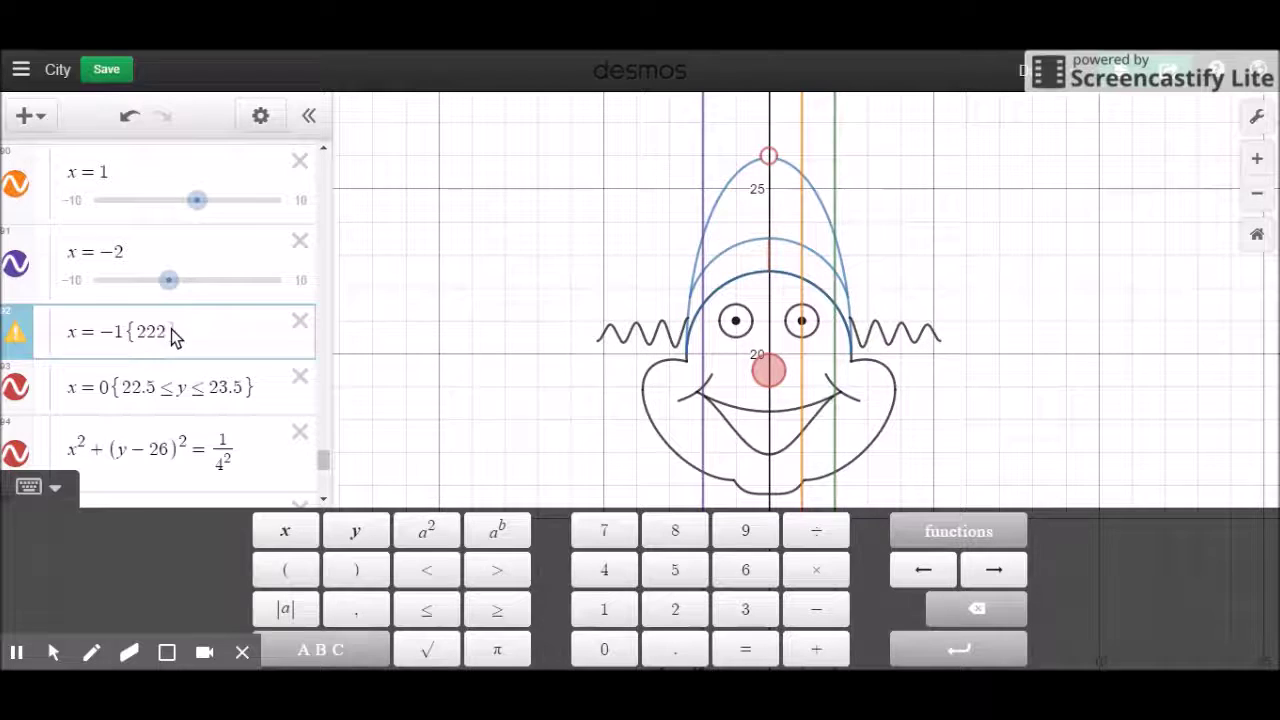
pyautogui.press('BackSpace')
pyautogui.write('.291')
pyautogui.write('<=x<=')
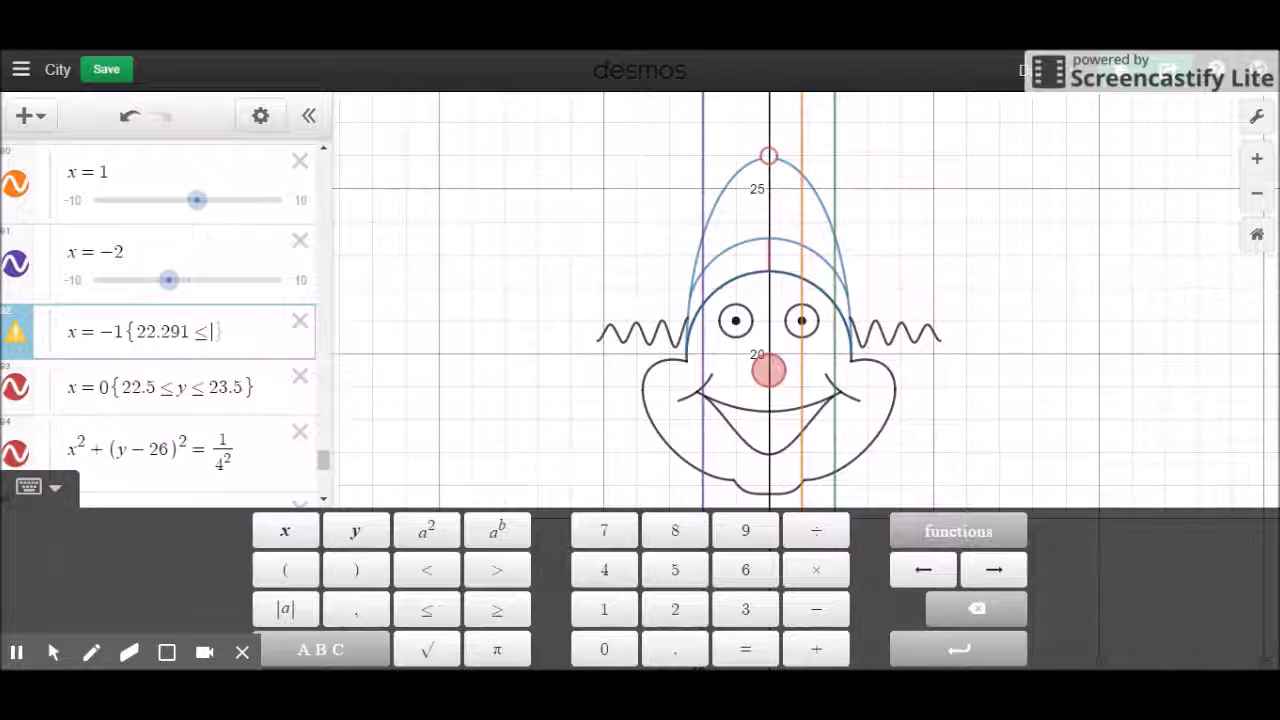
pyautogui.write('23.291')
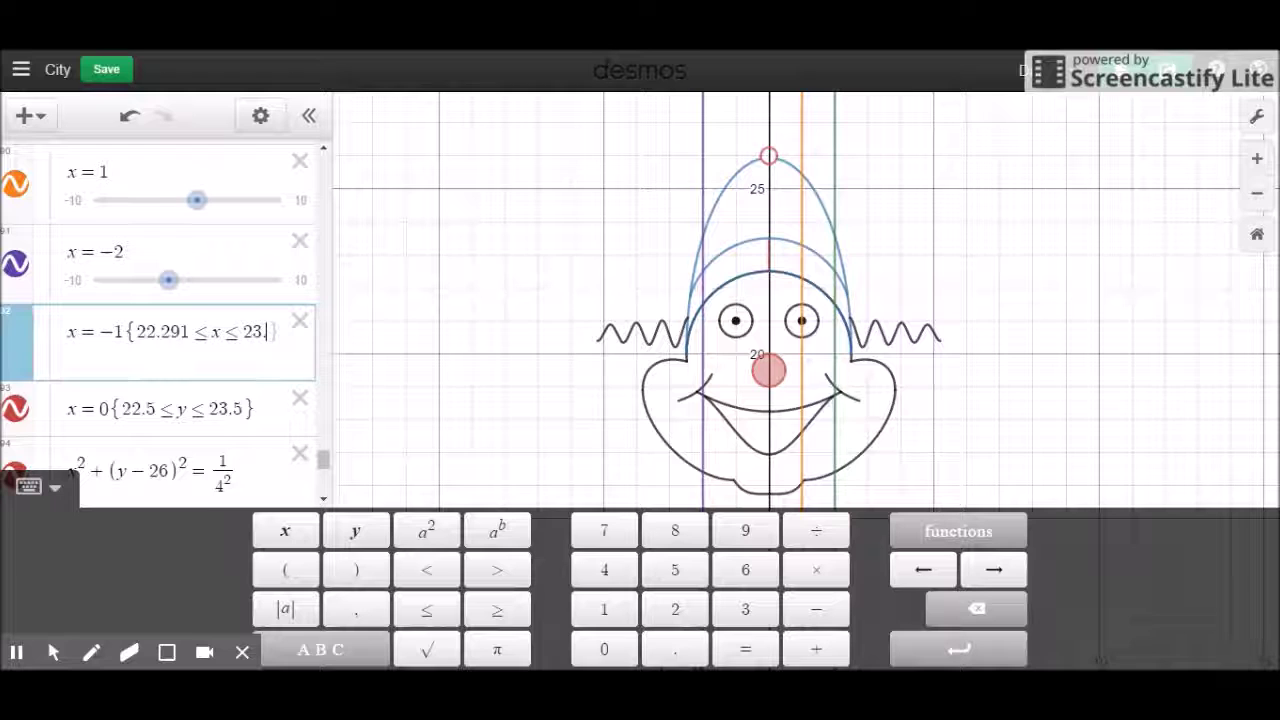
pyautogui.write('}')
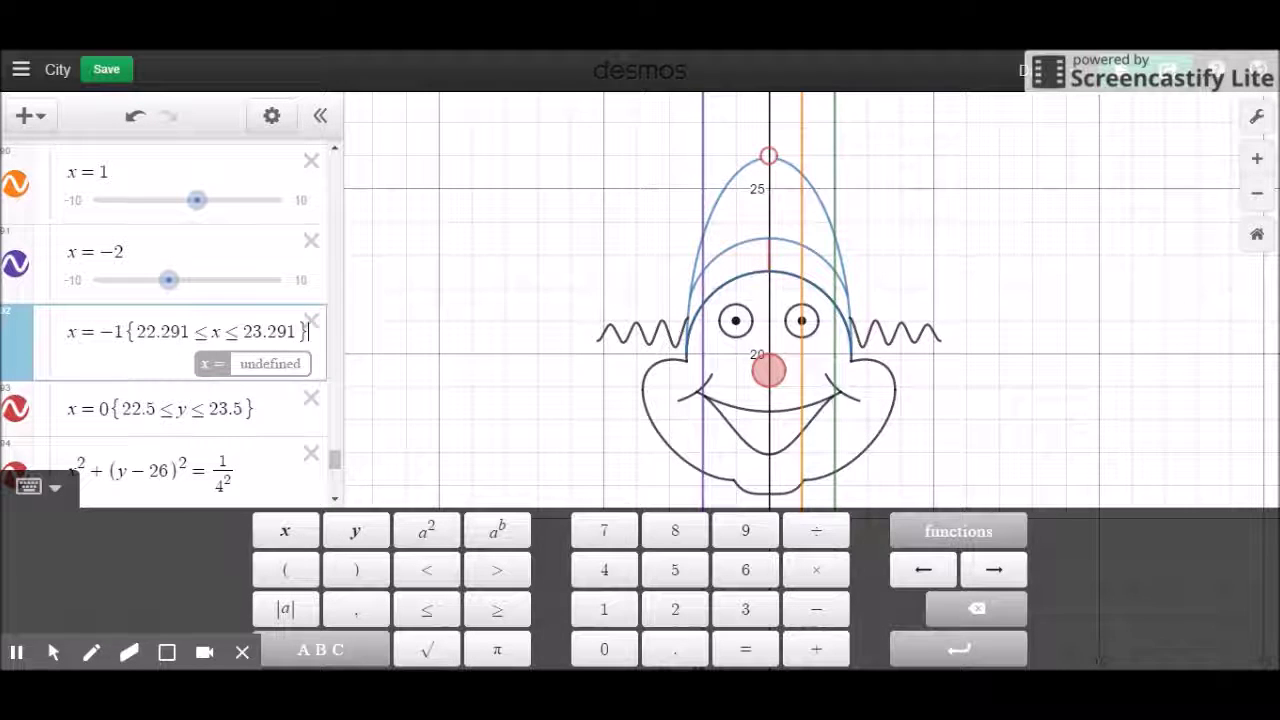
pyautogui.click(222, 333)
pyautogui.press('BackSpace')
pyautogui.write('y')
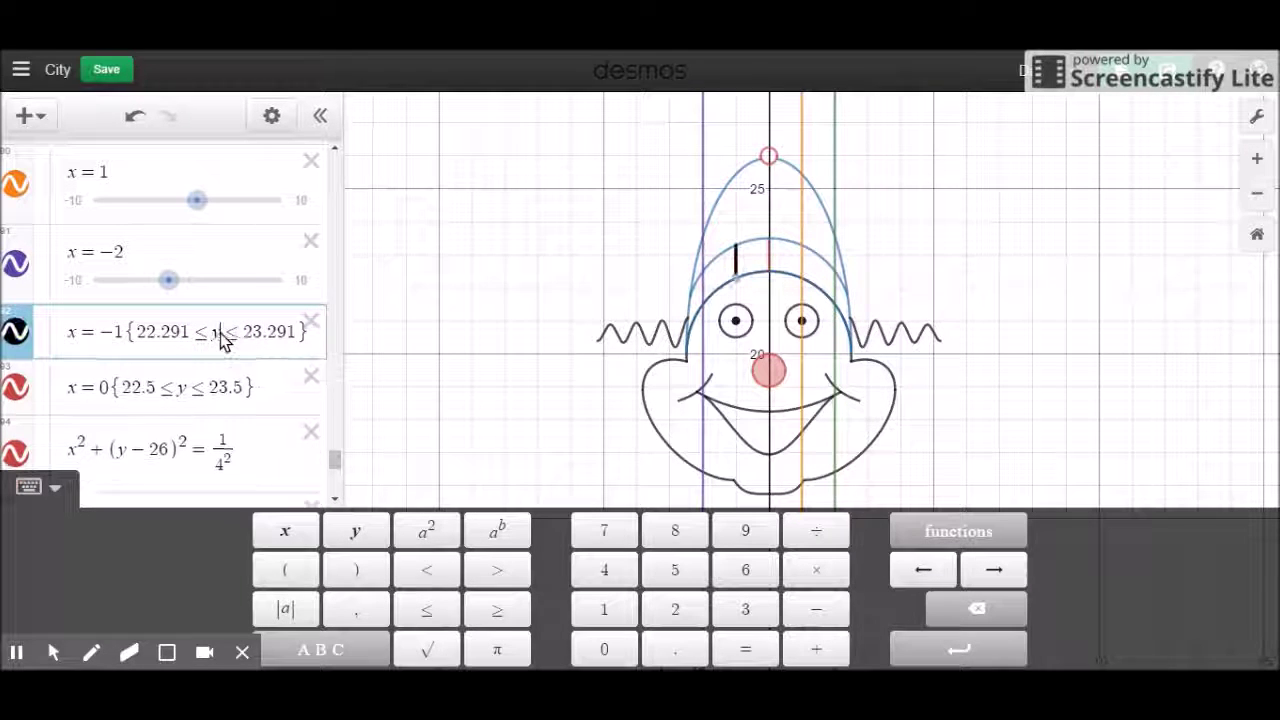
# Copy the y-restriction from the line x = −1 onto the line x = 1.
pyautogui.click(308, 337)
pyautogui.moveTo(308, 337); pyautogui.dragTo(176, 337)
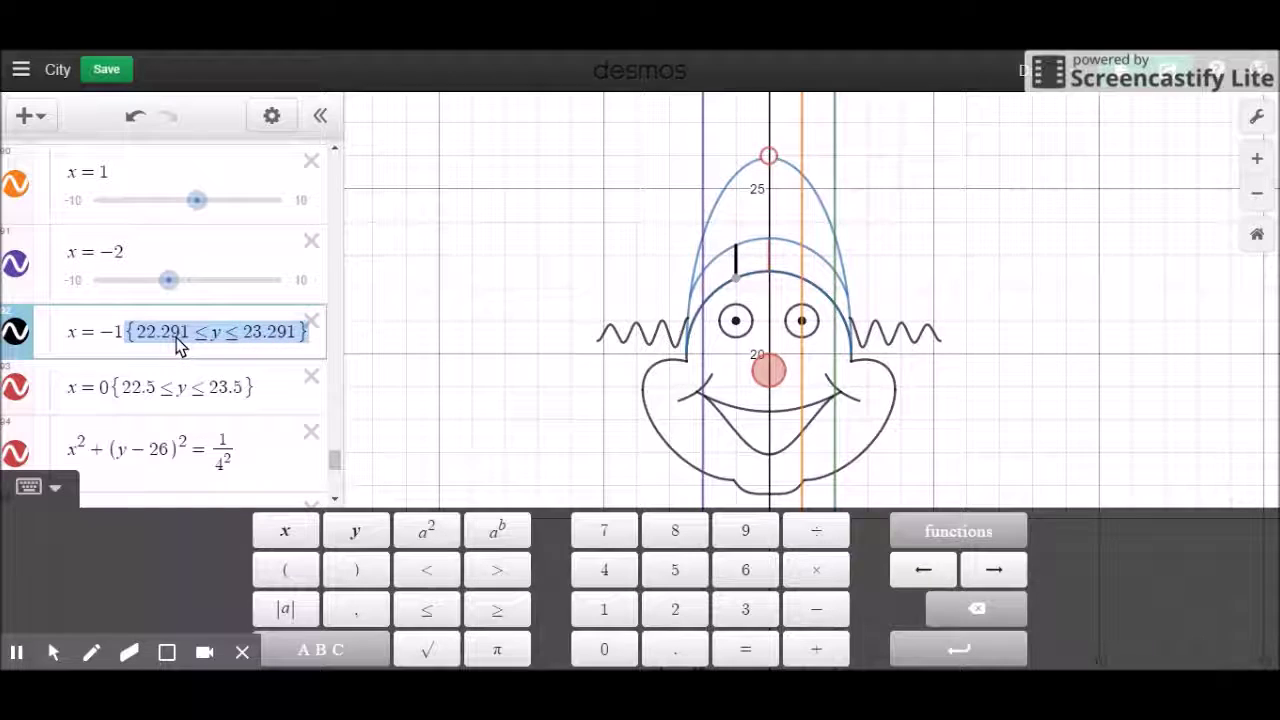
pyautogui.hotkey('ctrl', 'c')
pyautogui.click(173, 166)
pyautogui.hotkey('ctrl', 'v')
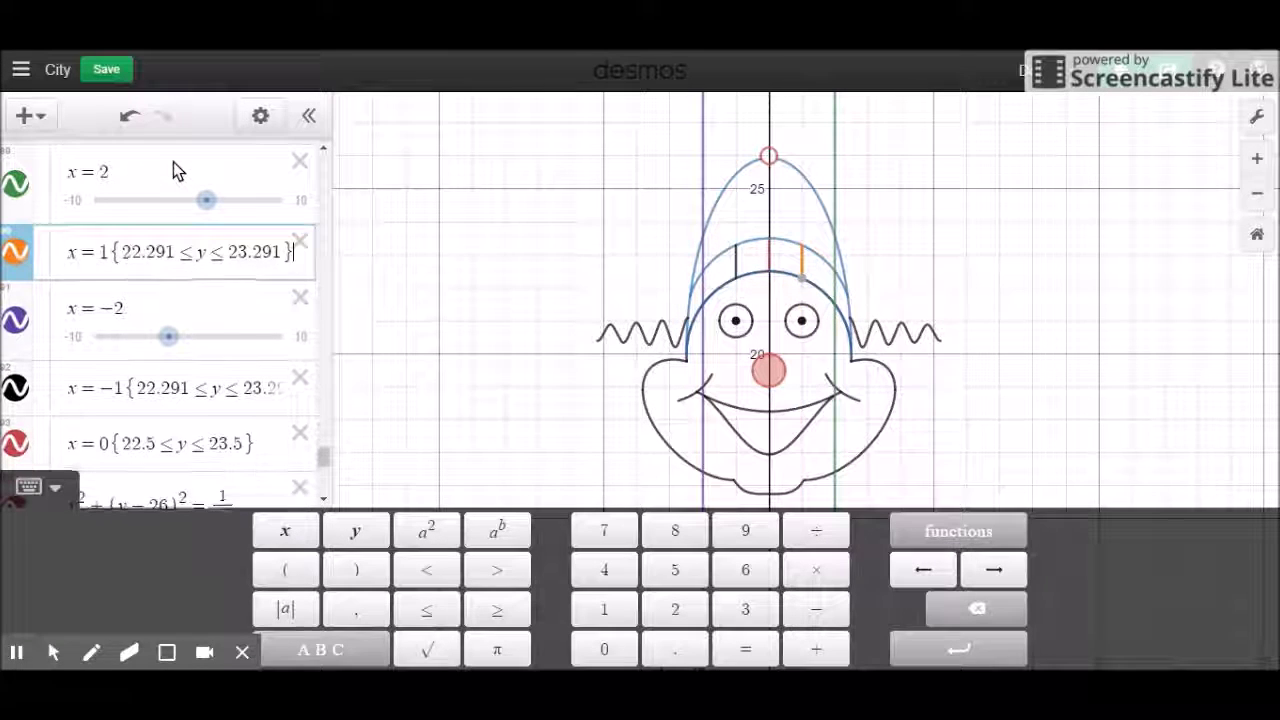
# Restrict the line x = −2 to {21.5 ≤ y ≤ 22.5} and copy that restriction onto the line x = 2.
pyautogui.click(704, 293)
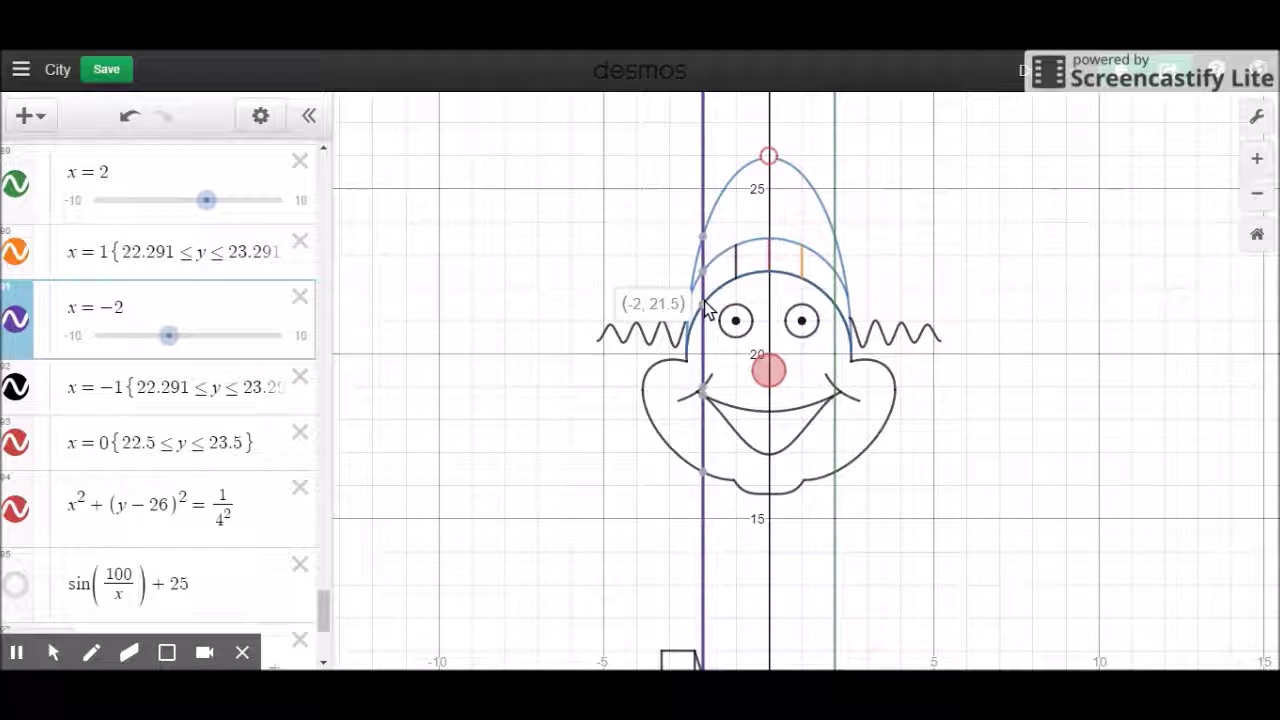
pyautogui.click(188, 320)
pyautogui.write('{21')
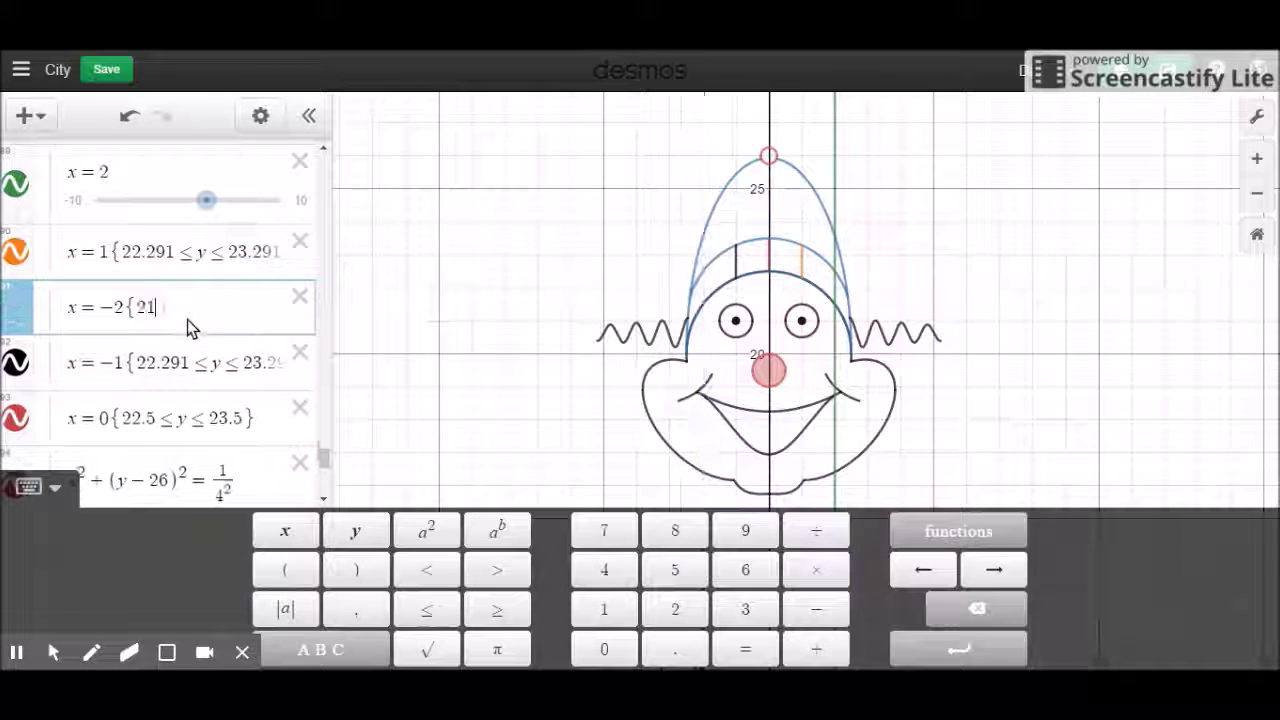
pyautogui.write('.5<=')
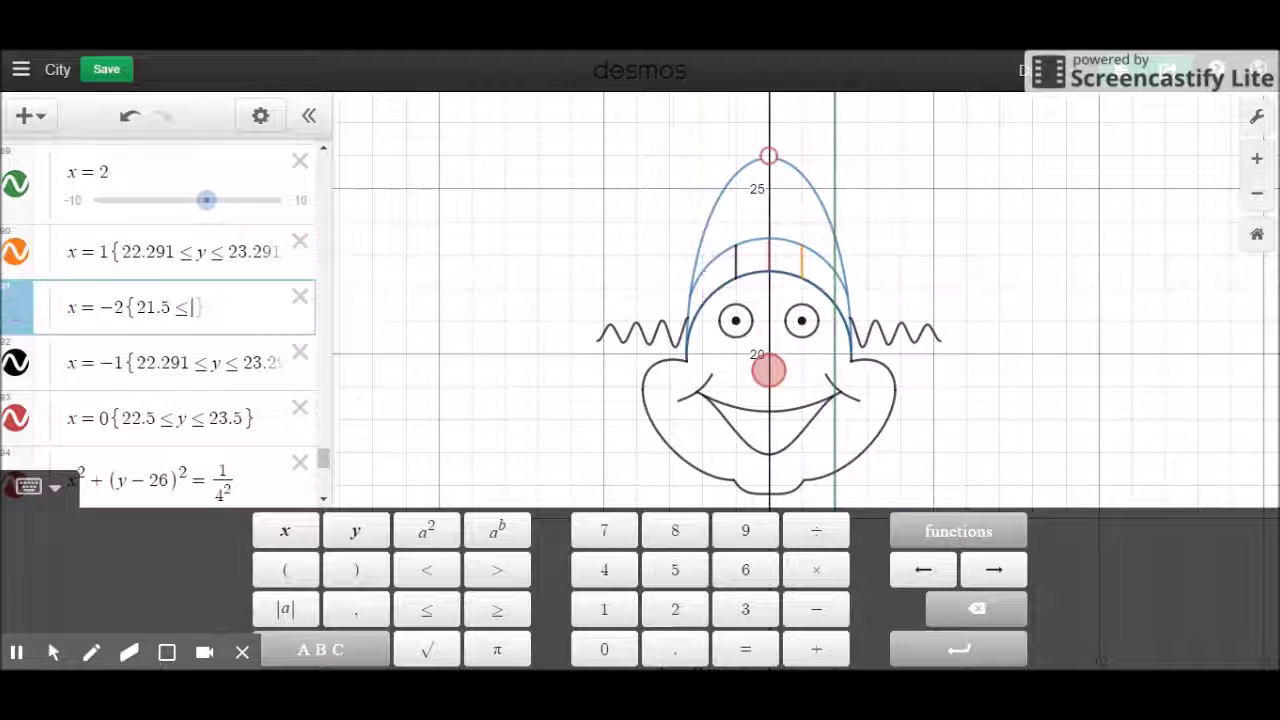
pyautogui.write('y<')
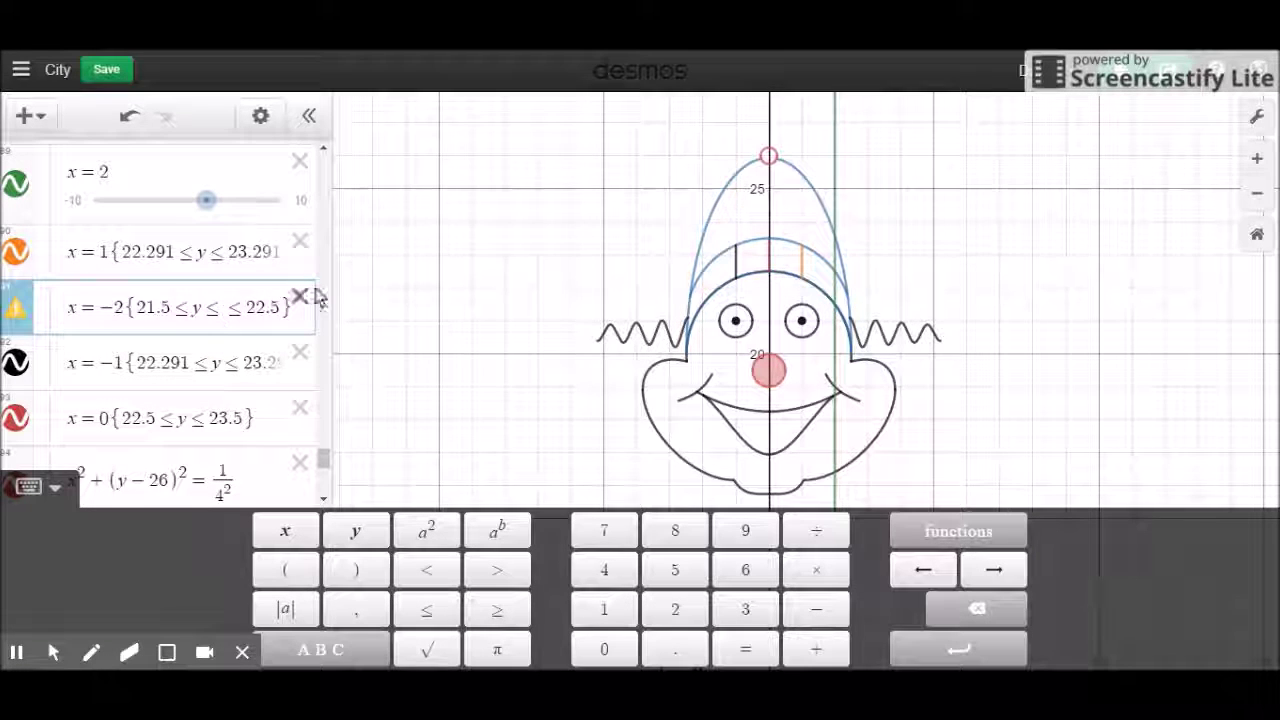
pyautogui.click(228, 315)
pyautogui.press('BackSpace')
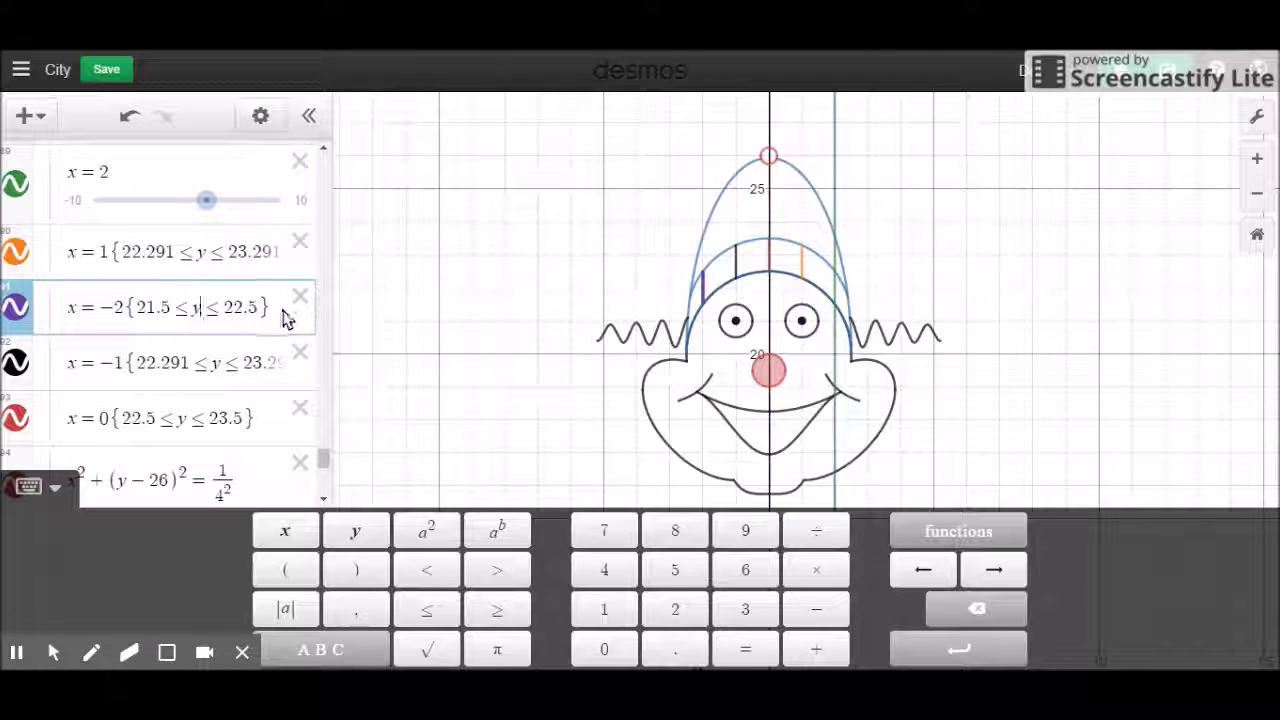
pyautogui.moveTo(262, 309); pyautogui.dragTo(126, 345)
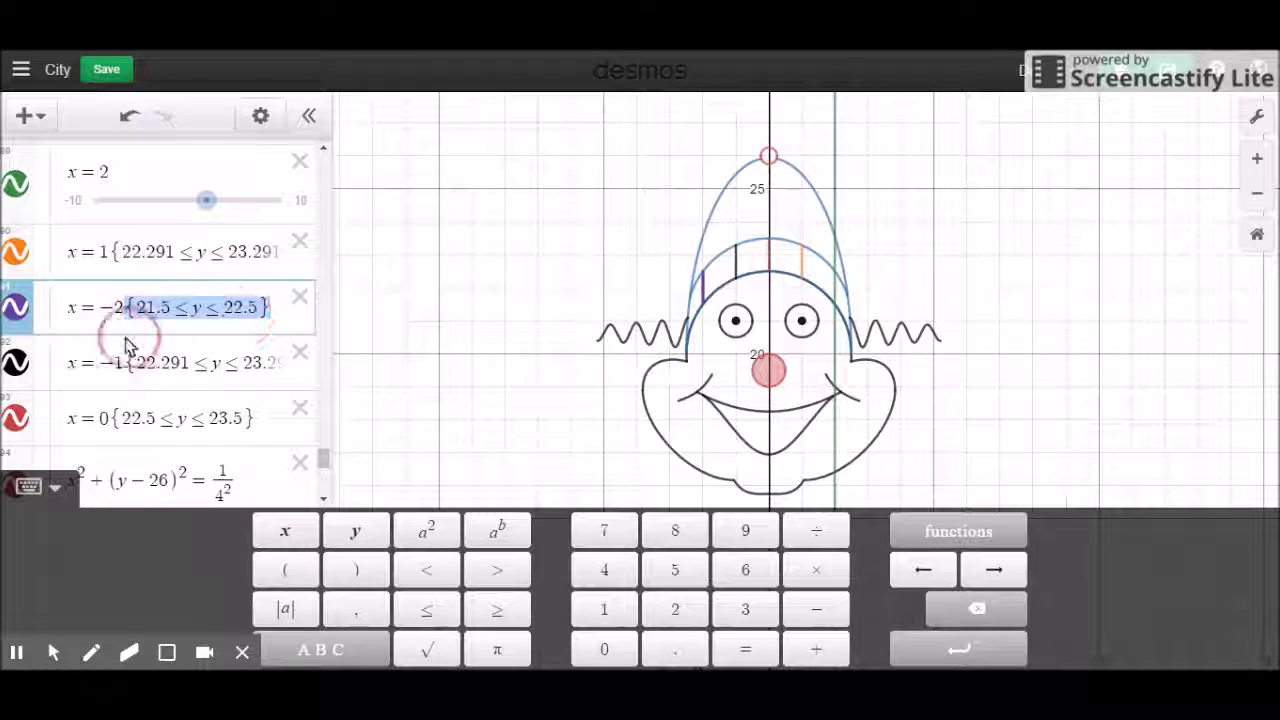
pyautogui.click(180, 191)
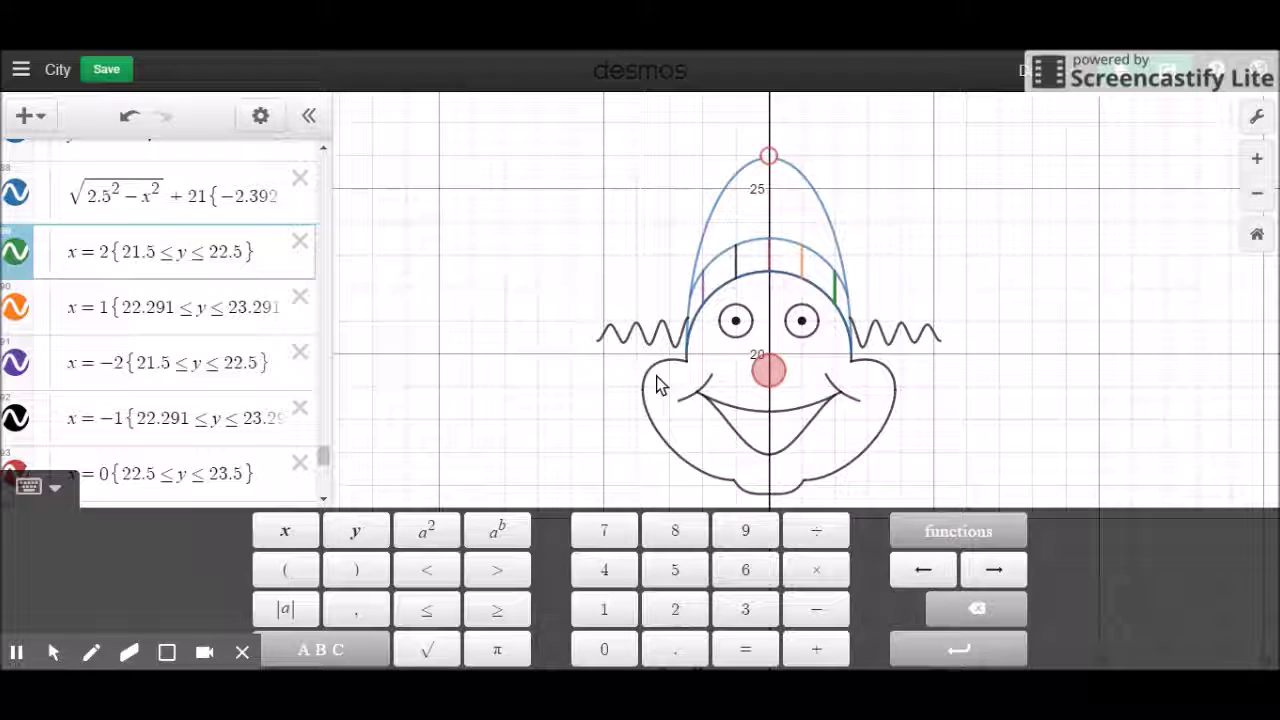
# Try orange and purple as the colour of the hat band's upper arc, and set it back to blue.
pyautogui.click(262, 118)
pyautogui.click(15, 193)
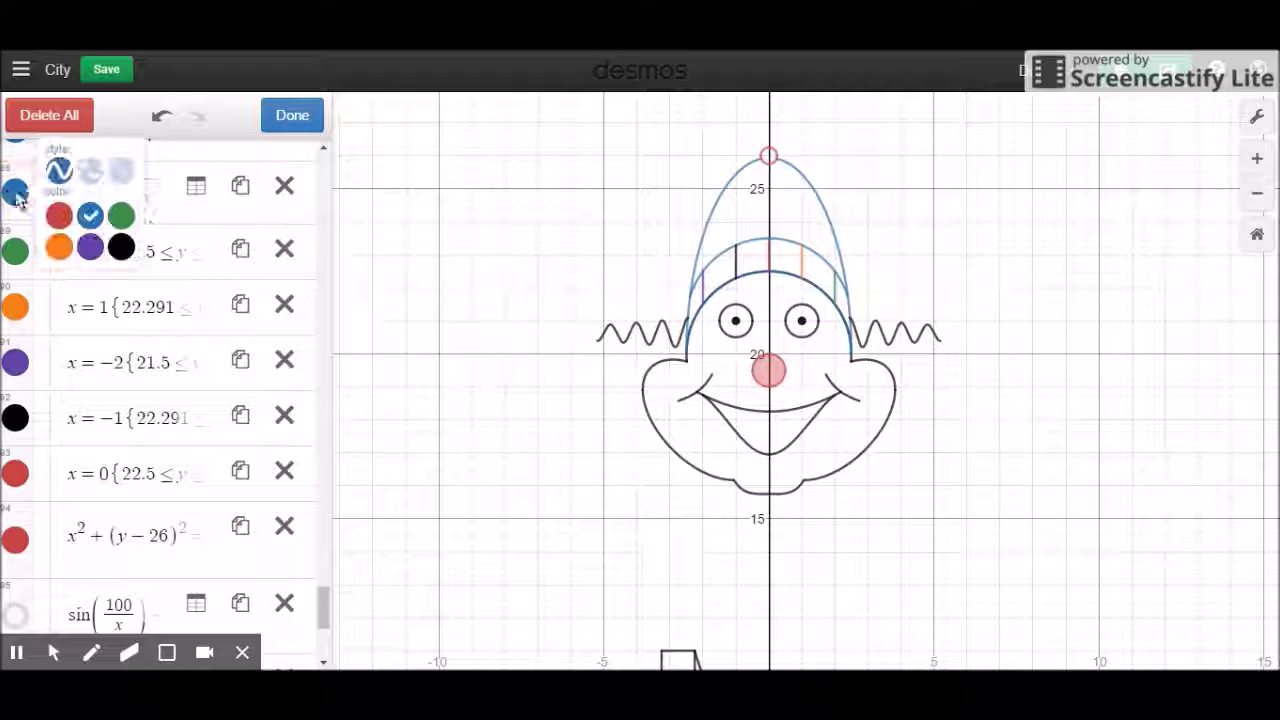
pyautogui.click(59, 247)
pyautogui.click(88, 250)
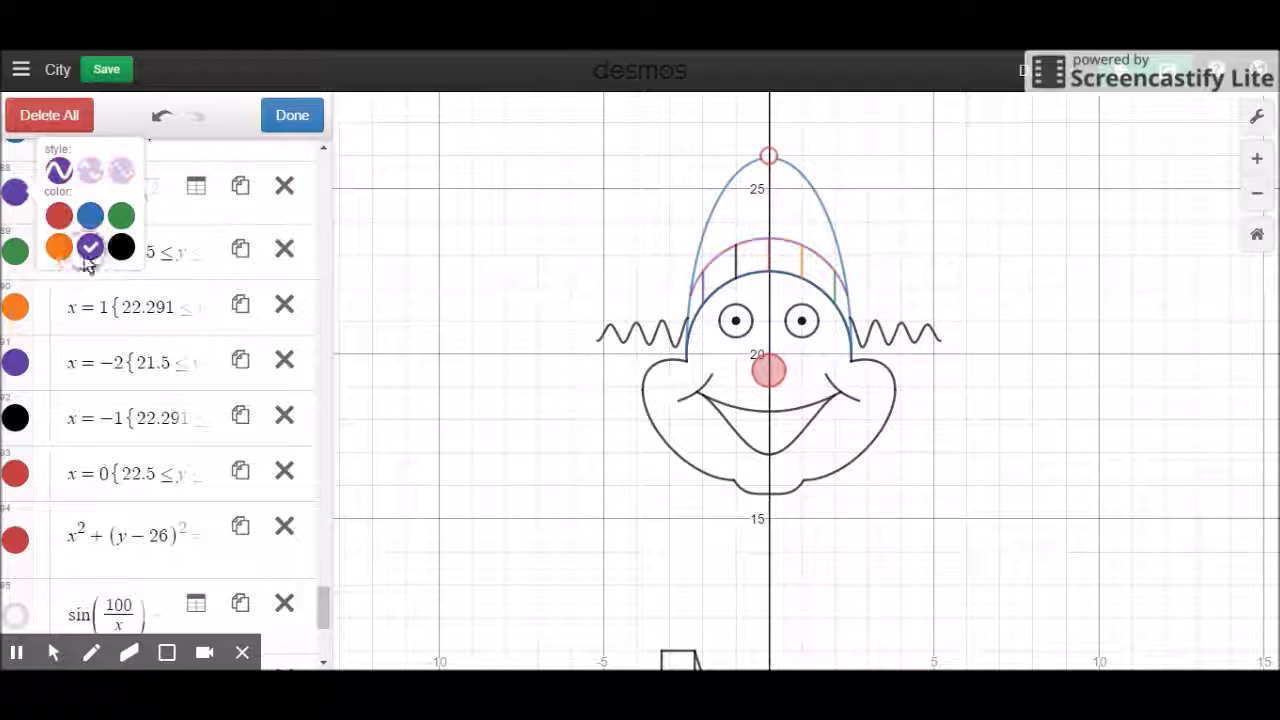
pyautogui.click(15, 250)
pyautogui.click(15, 191)
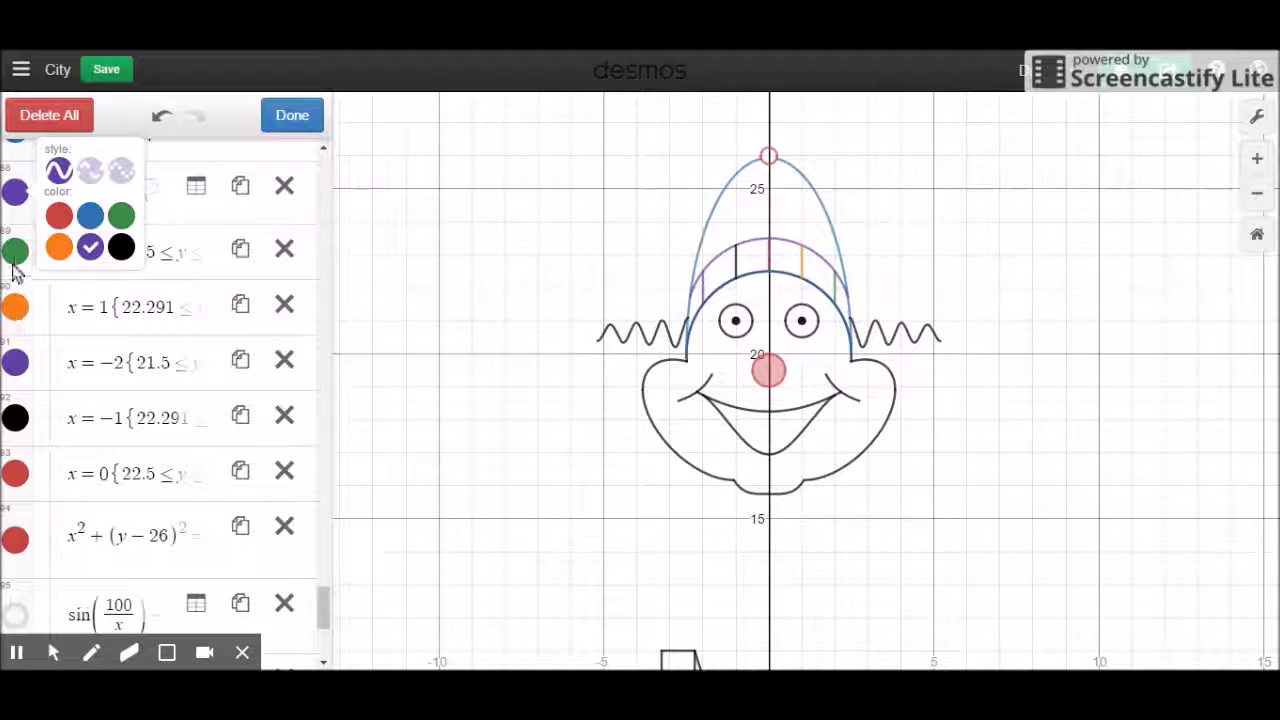
pyautogui.click(89, 222)
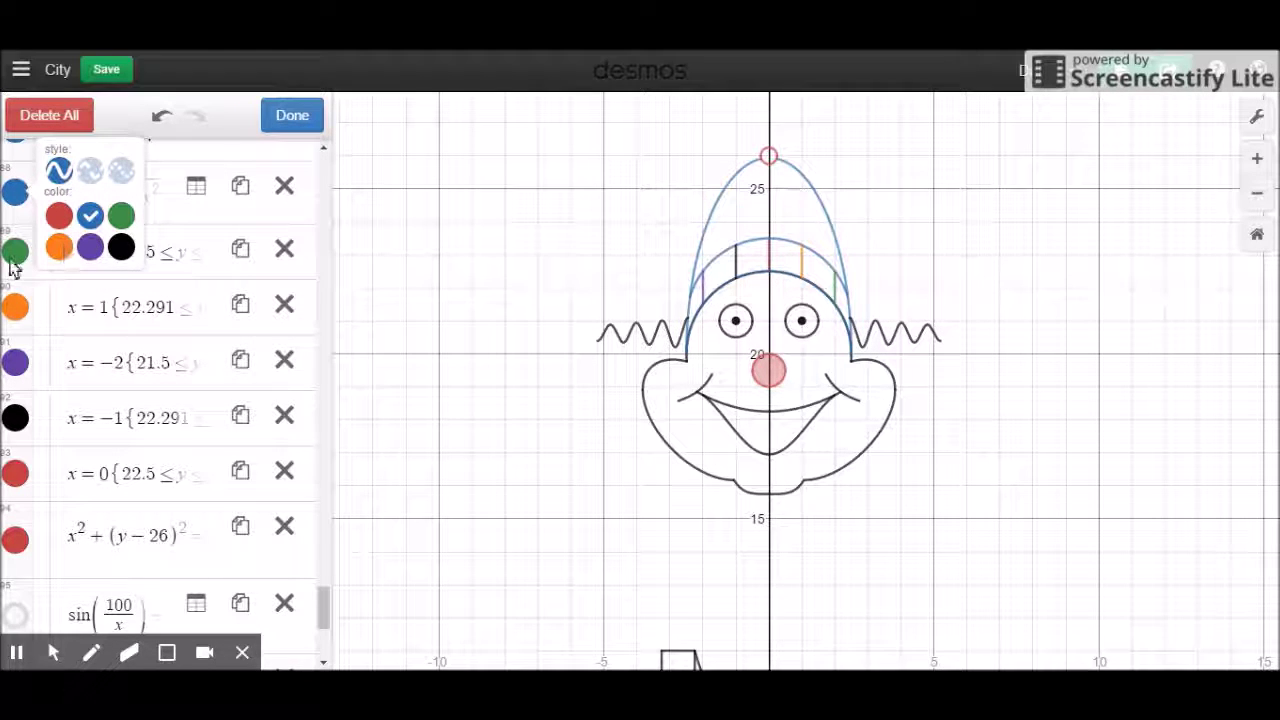
# Recolour the hat band segments x = 2 and x = 1 blue.
pyautogui.click(15, 250)
pyautogui.click(90, 276)
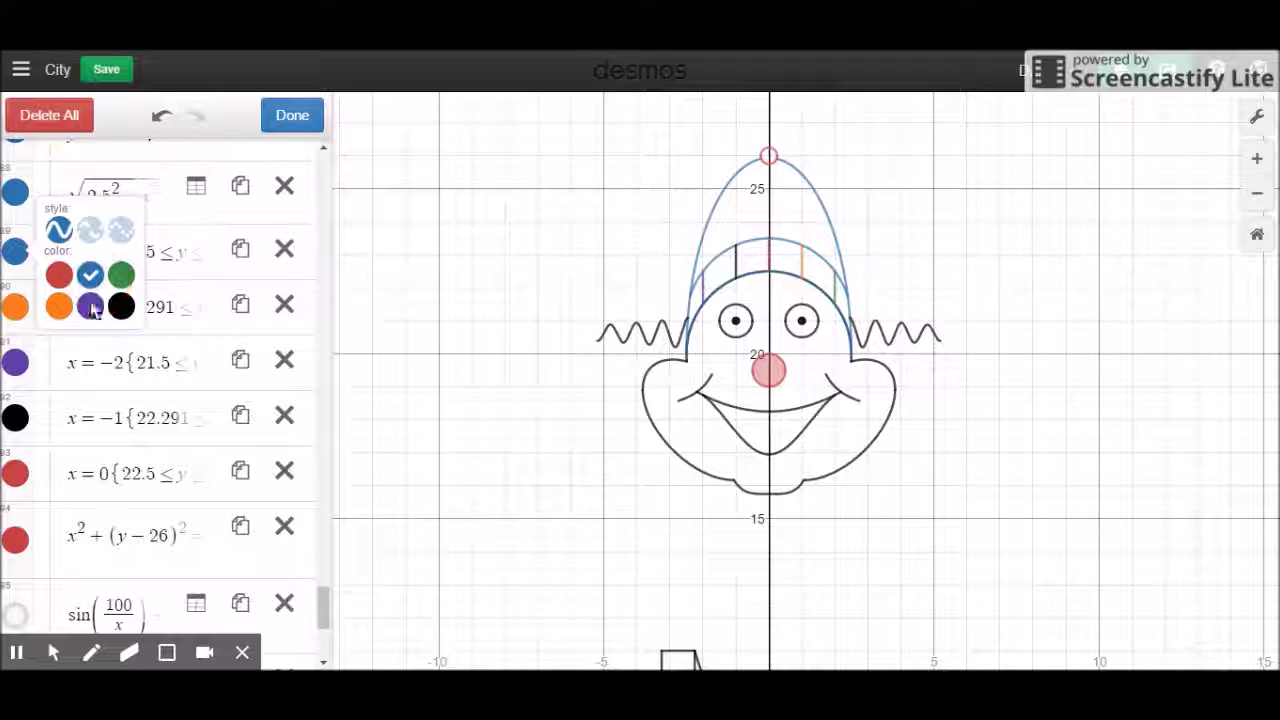
pyautogui.click(15, 307)
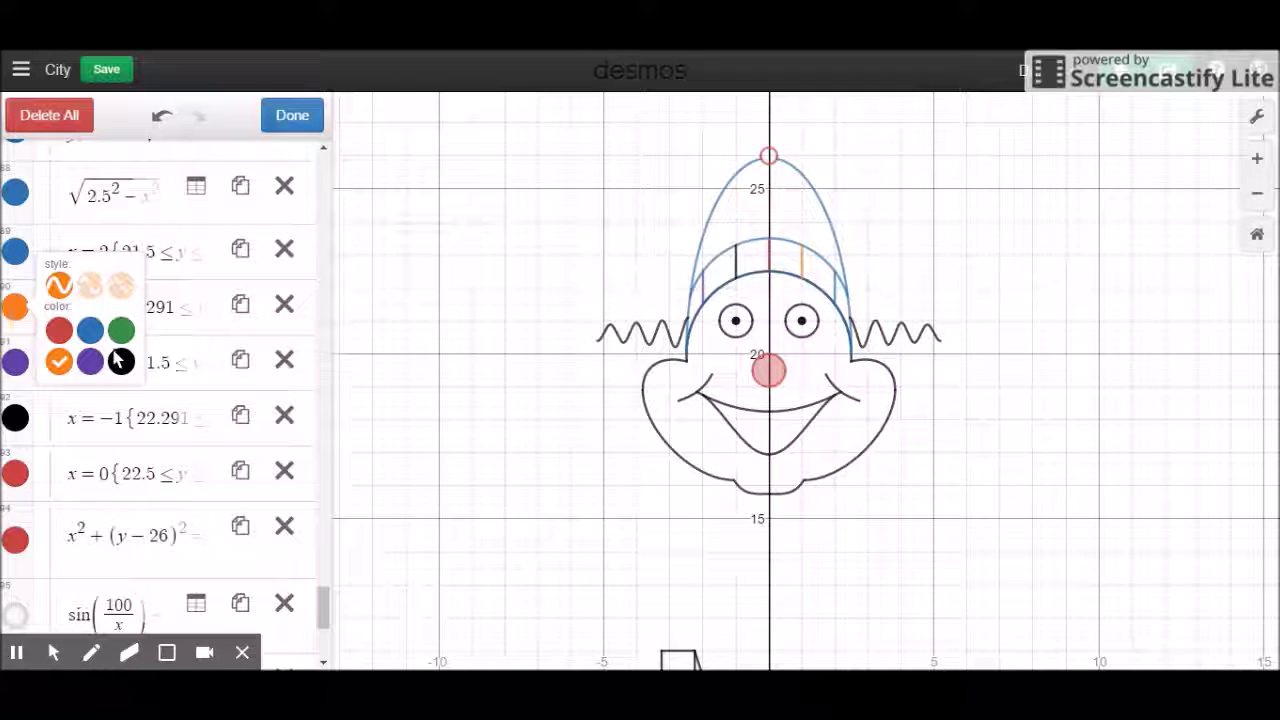
pyautogui.click(90, 330)
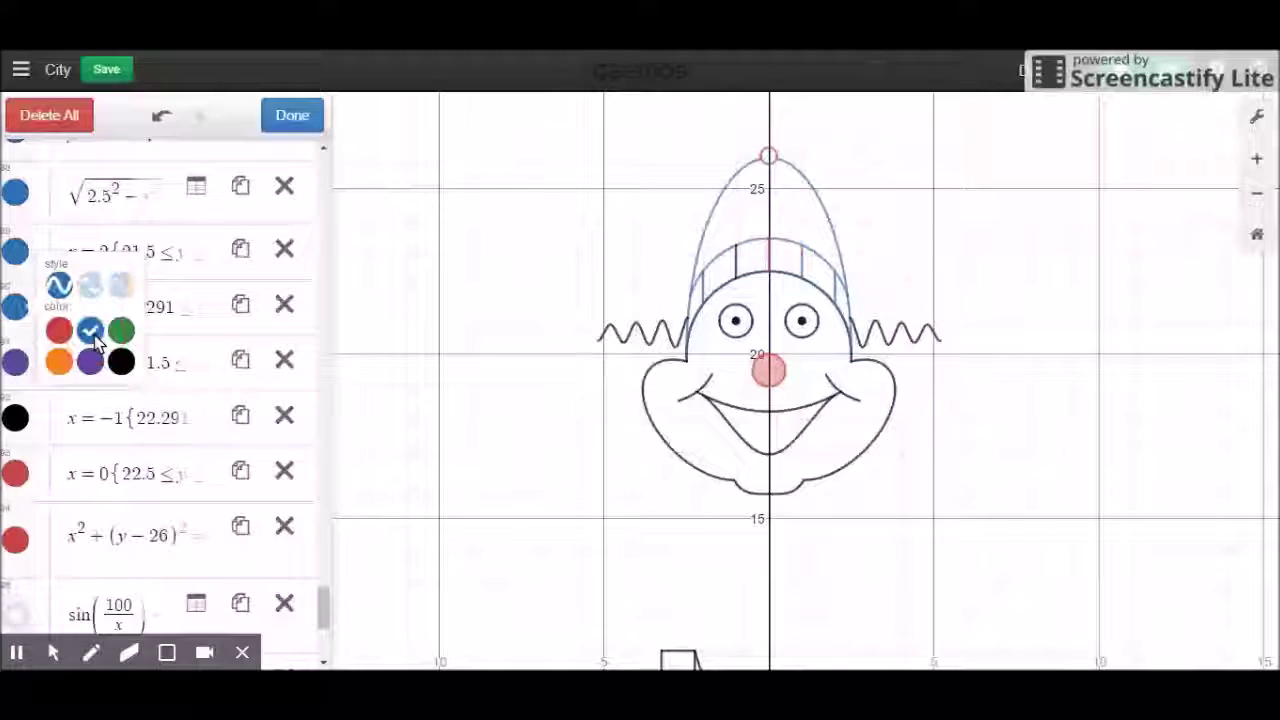
# Recolour the hat band segments x = −2 and x = −1 blue.
pyautogui.click(18, 364)
pyautogui.click(18, 364)
pyautogui.click(90, 387)
pyautogui.click(18, 420)
pyautogui.click(18, 420)
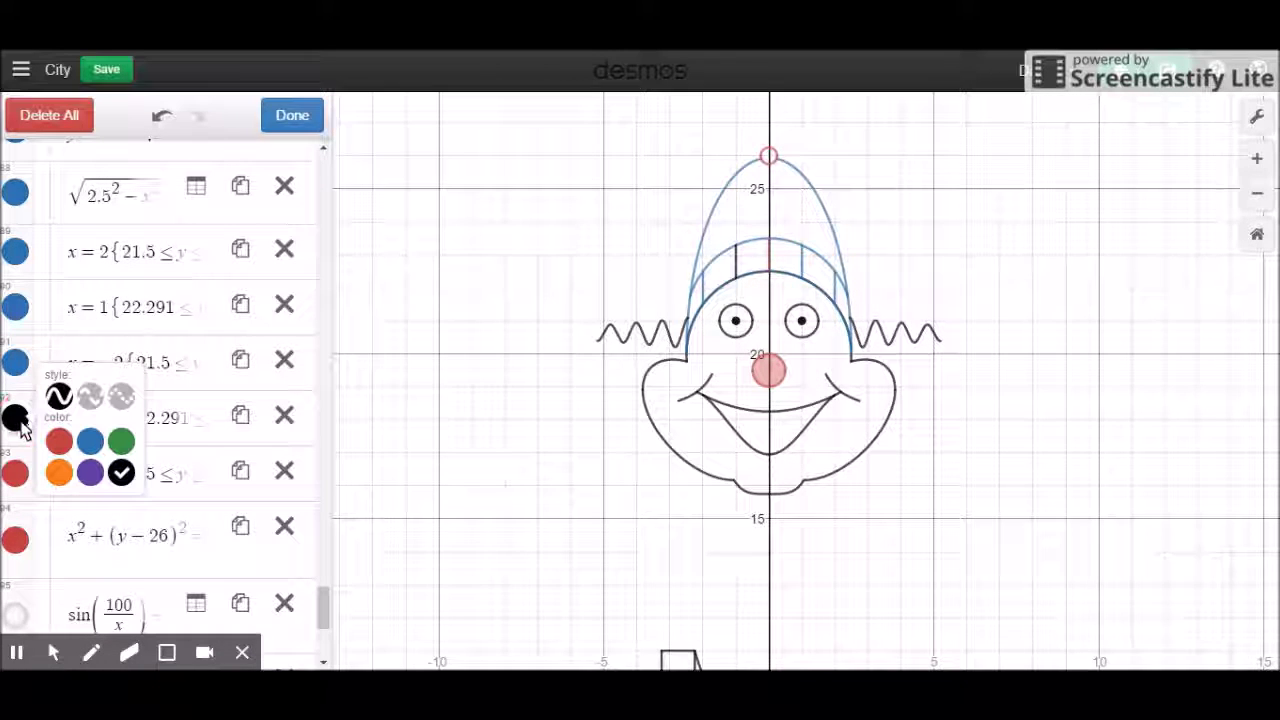
pyautogui.click(89, 445)
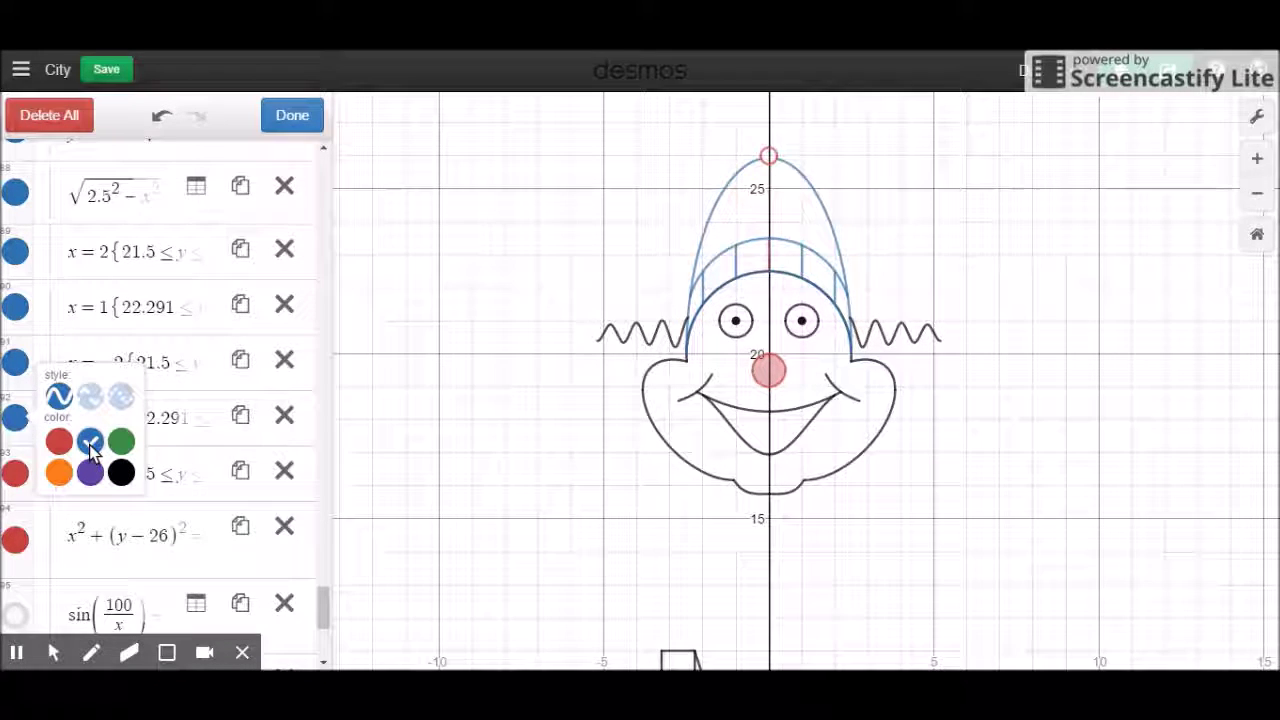
# Recolour the hat band's middle segment x = 0 blue and finish editing the expression list.
pyautogui.click(24, 482)
pyautogui.click(24, 482)
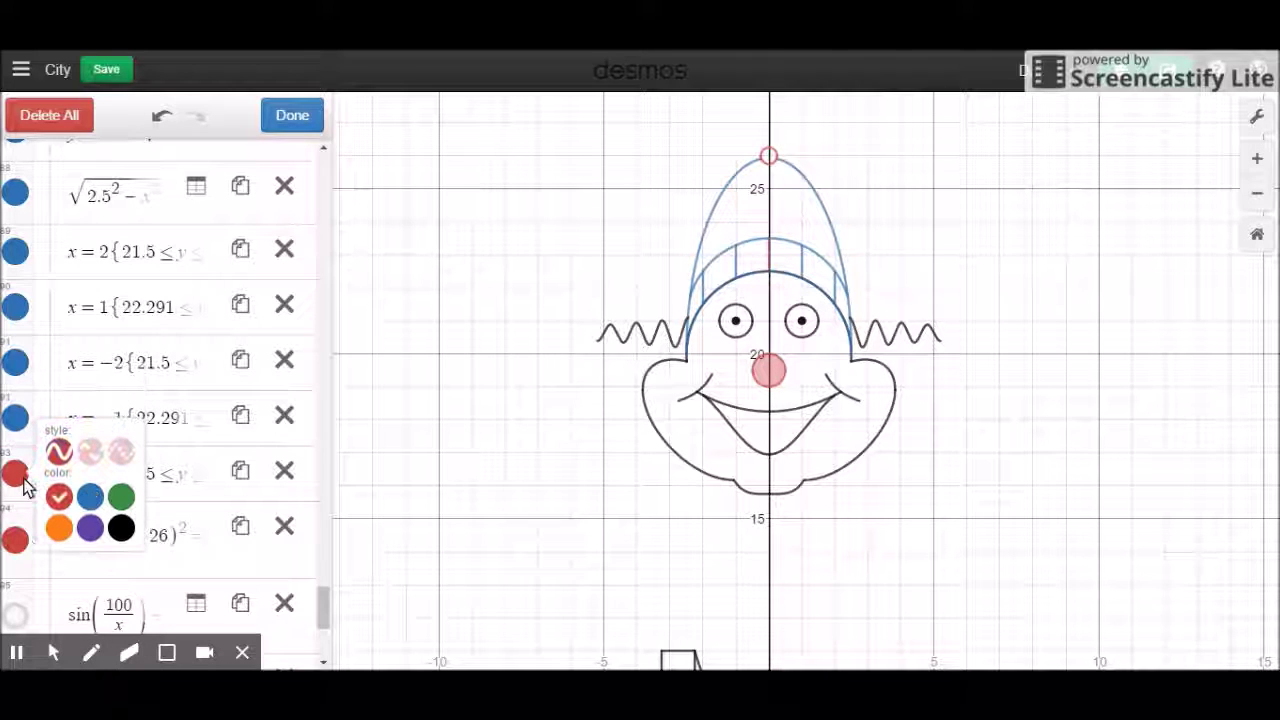
pyautogui.click(90, 497)
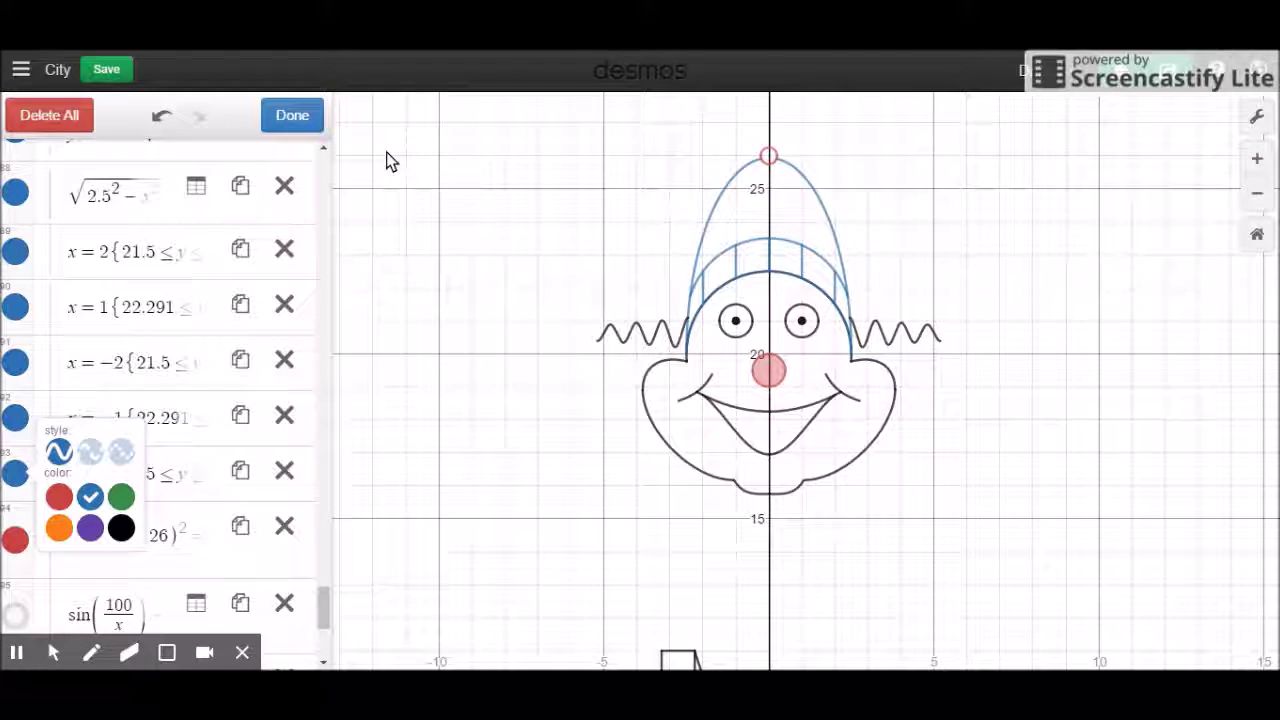
pyautogui.click(293, 116)
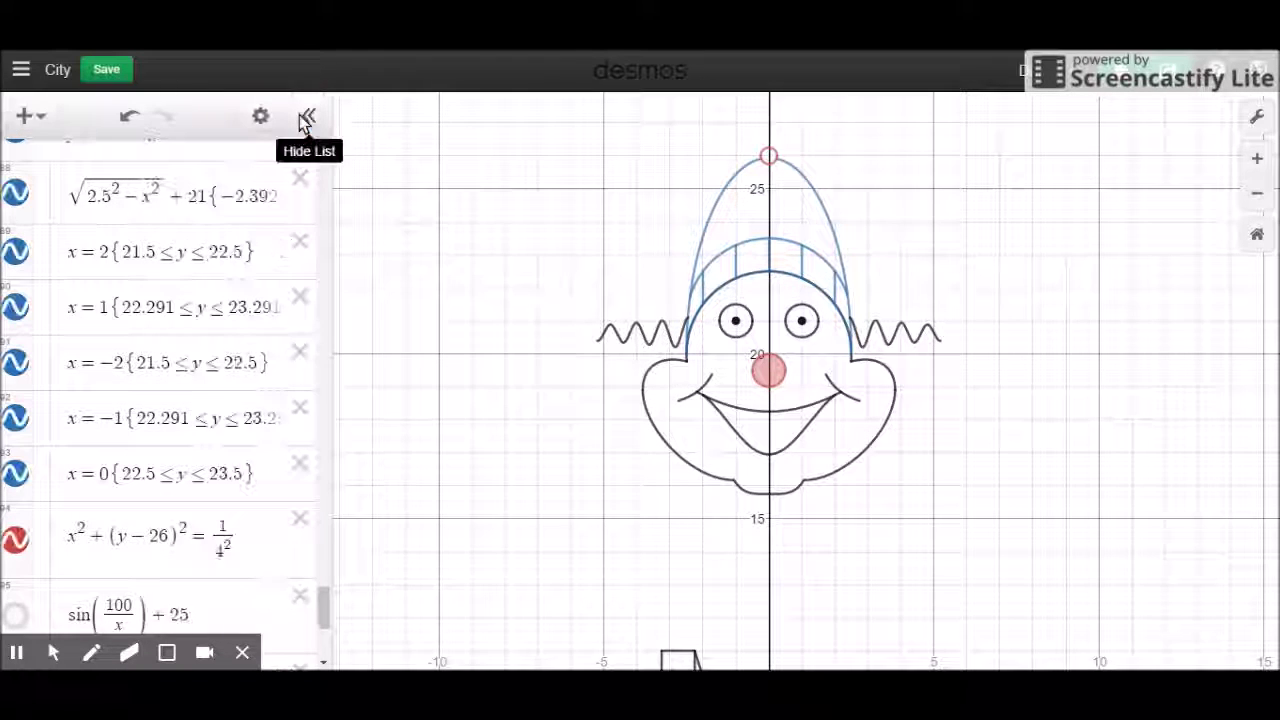